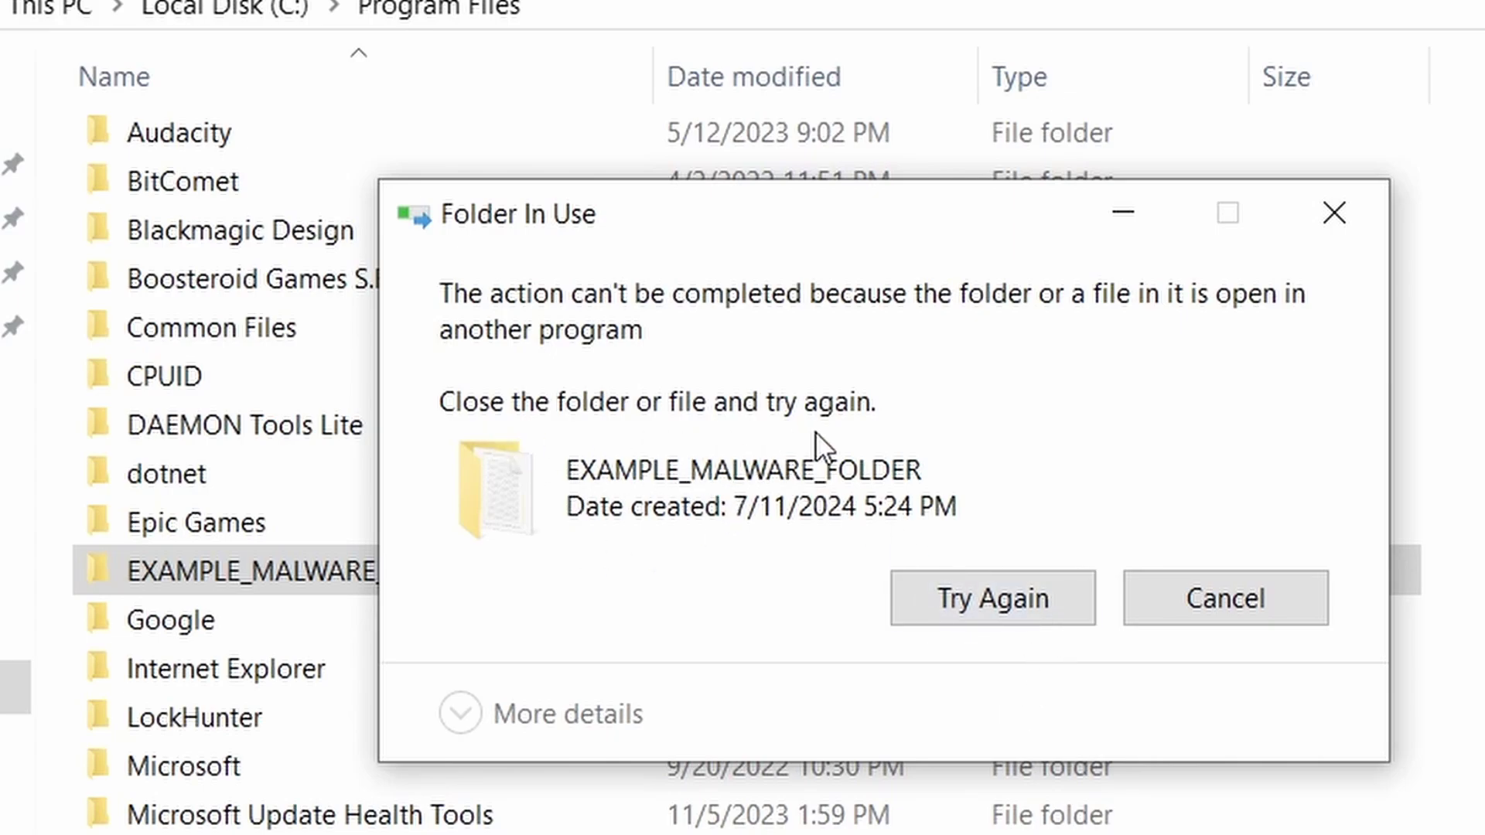
Step: Retry deleting the malware folder, then remove the chrome policy template and close the template list
{"action": "left_click", "coordinate": [976, 604]}
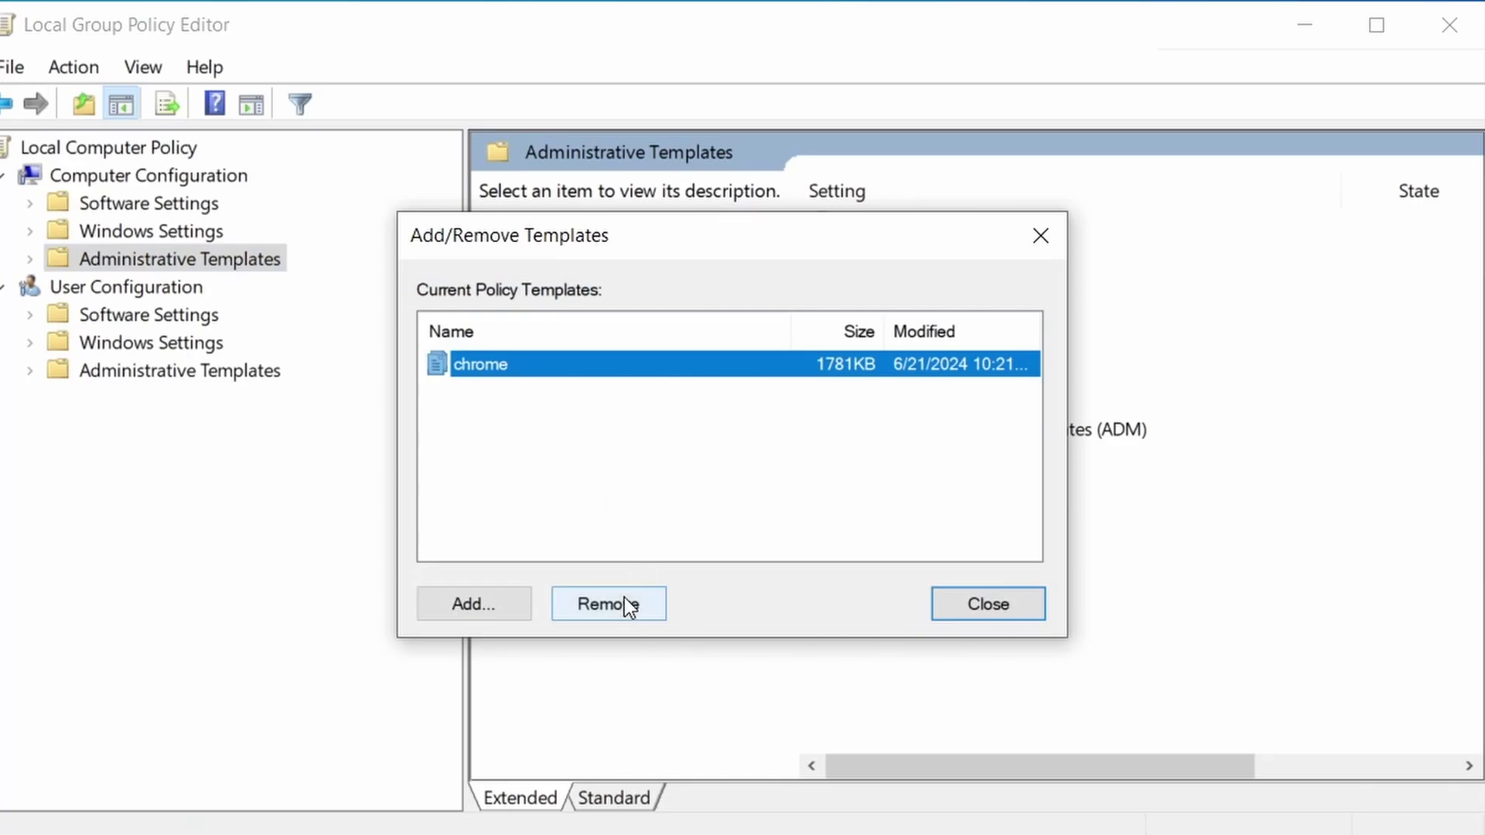
{"action": "left_click", "coordinate": [607, 603]}
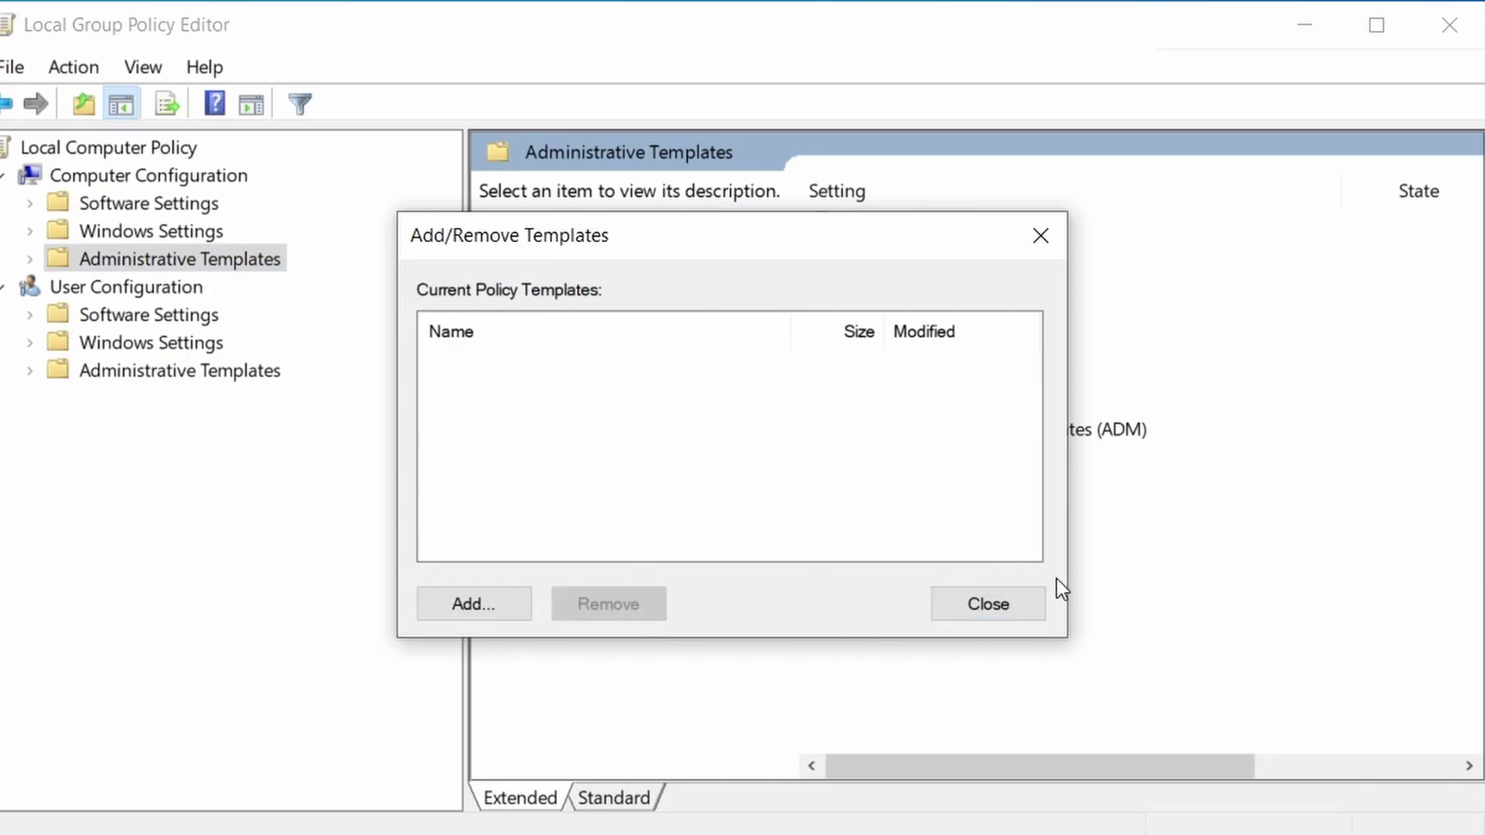
{"action": "left_click", "coordinate": [989, 603]}
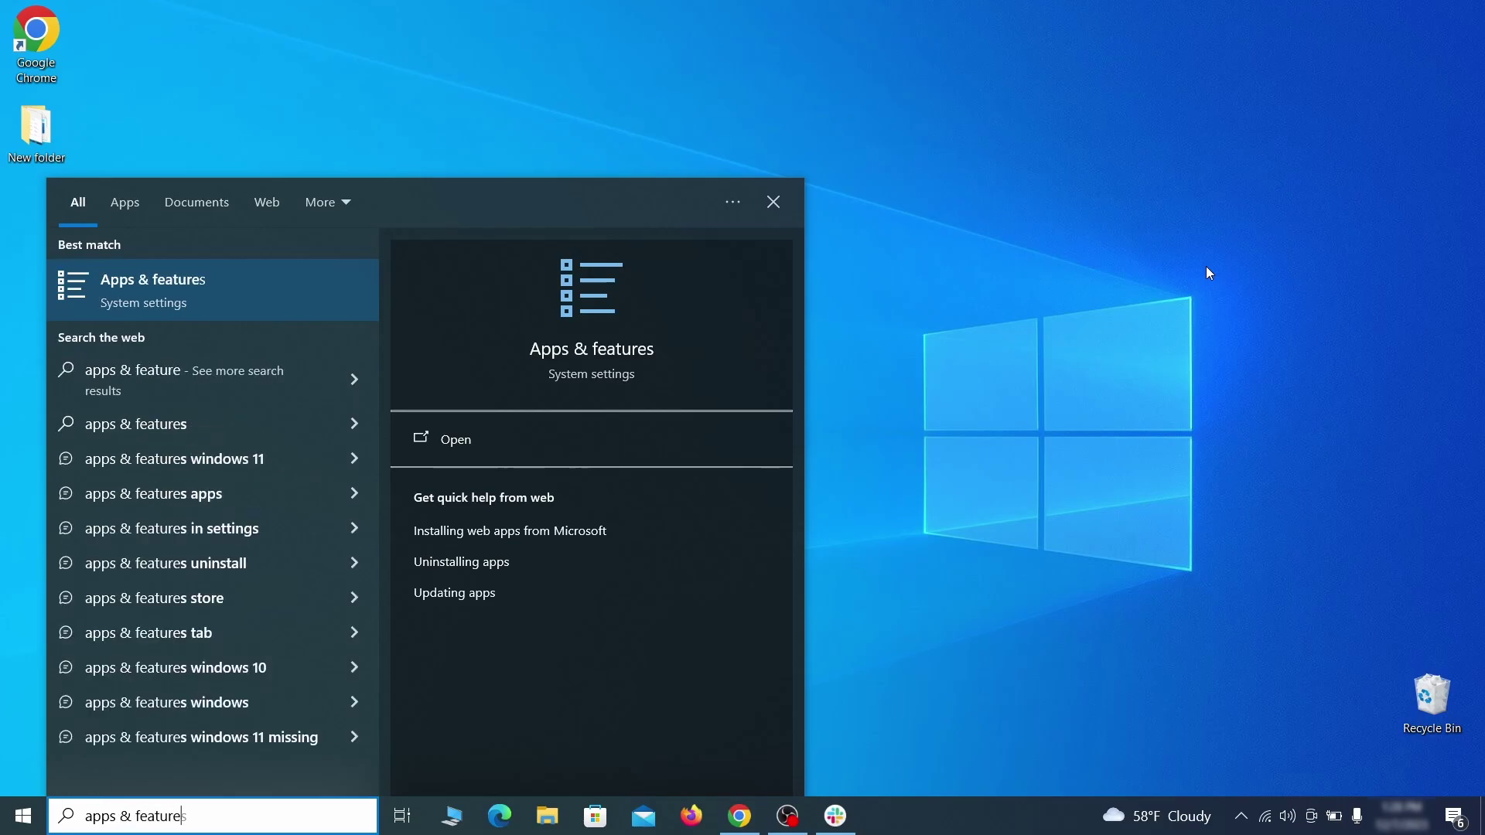
Step: Open Apps & features and sort the installed apps by install date
{"action": "key", "text": "Return"}
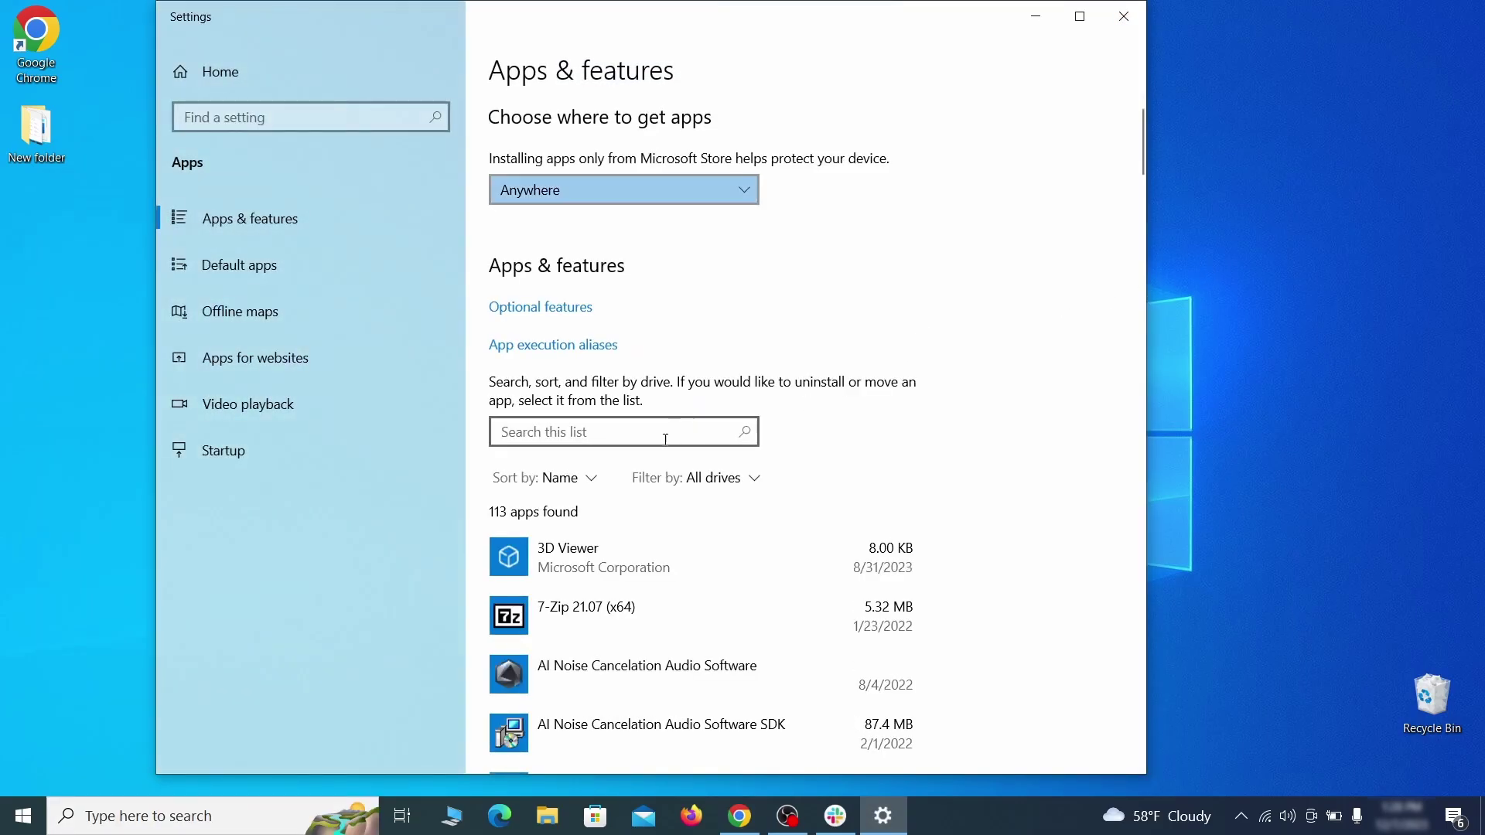
{"action": "left_click", "coordinate": [560, 477]}
{"action": "left_click", "coordinate": [570, 580]}
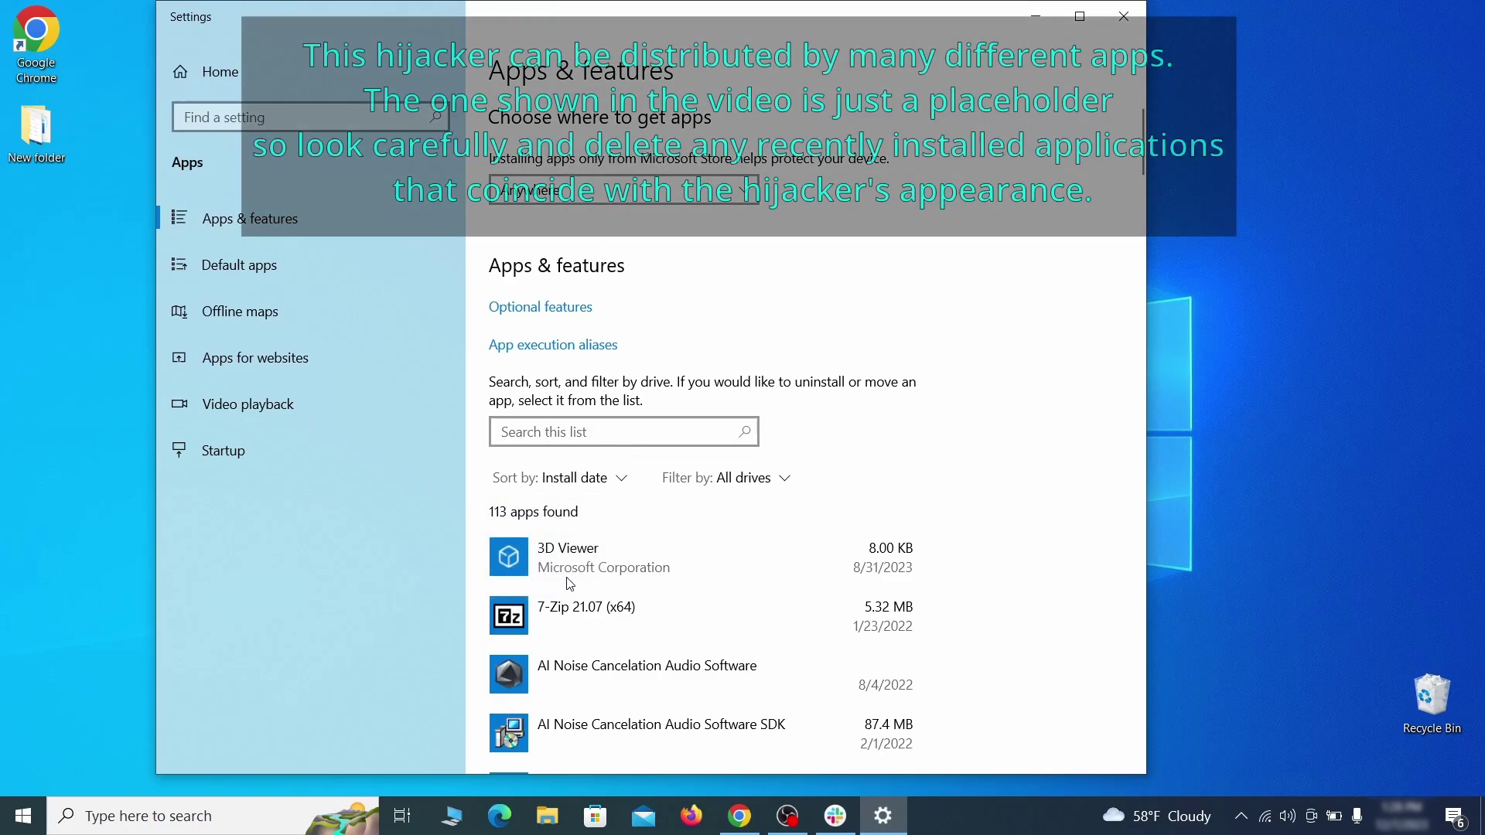
{"action": "scroll", "coordinate": [795, 516], "scroll_direction": "down", "scroll_amount": 2}
Step: Uninstall Example Malware App, confirming and finishing its uninstaller wizard
{"action": "left_click", "coordinate": [756, 556]}
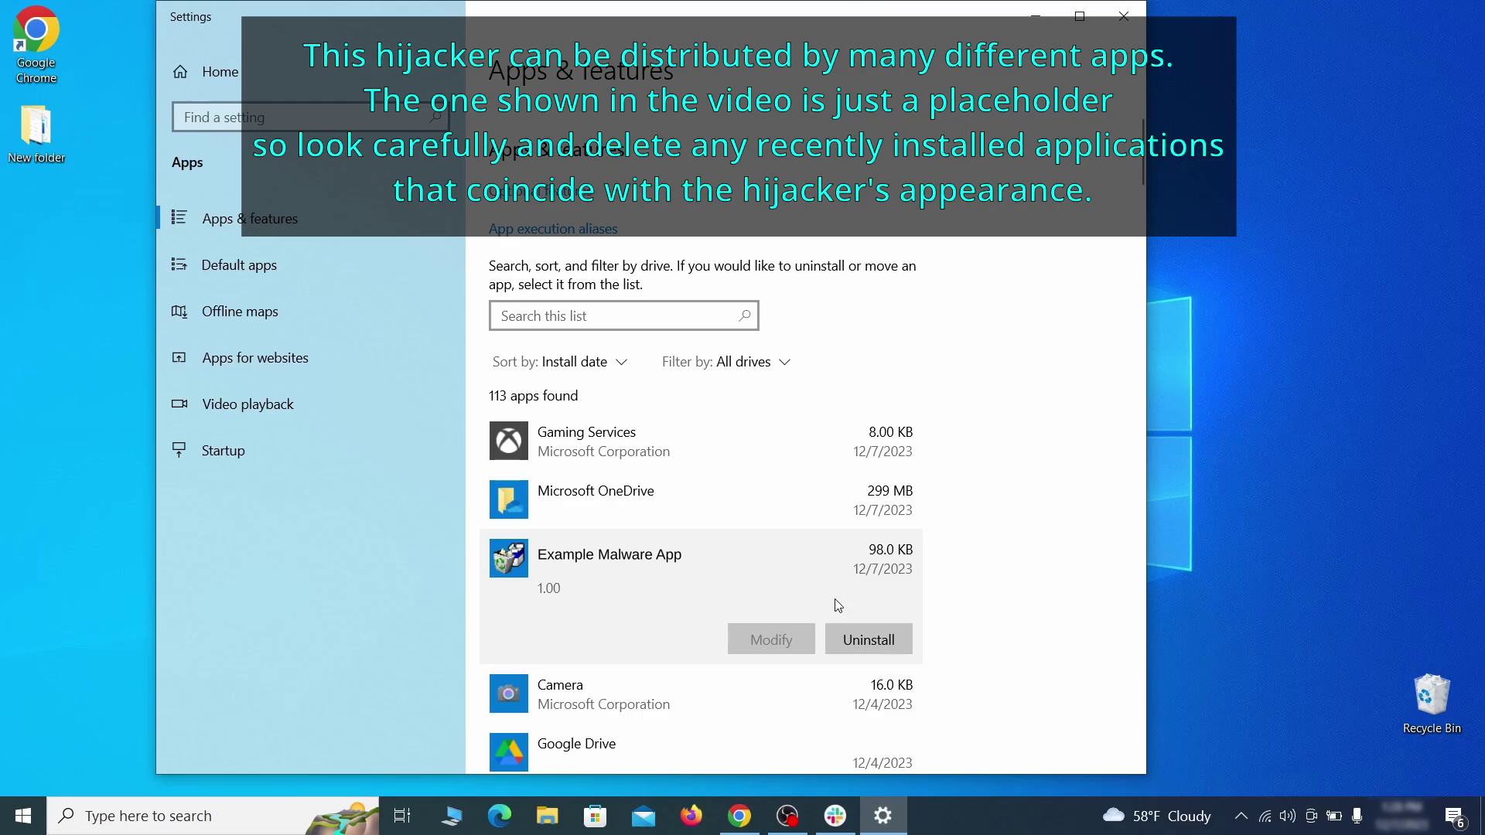
{"action": "left_click", "coordinate": [887, 636]}
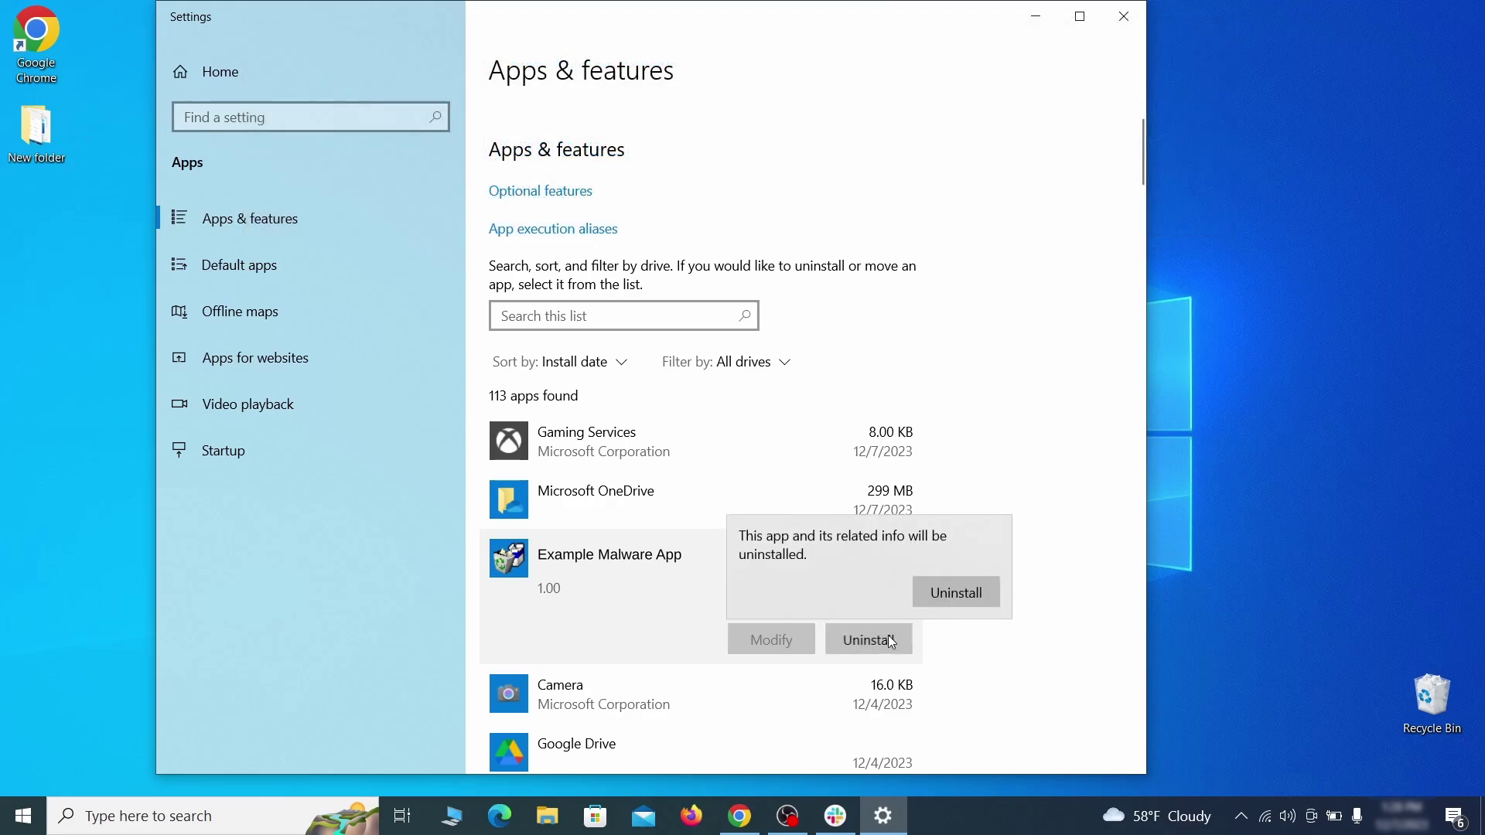
{"action": "left_click", "coordinate": [986, 593]}
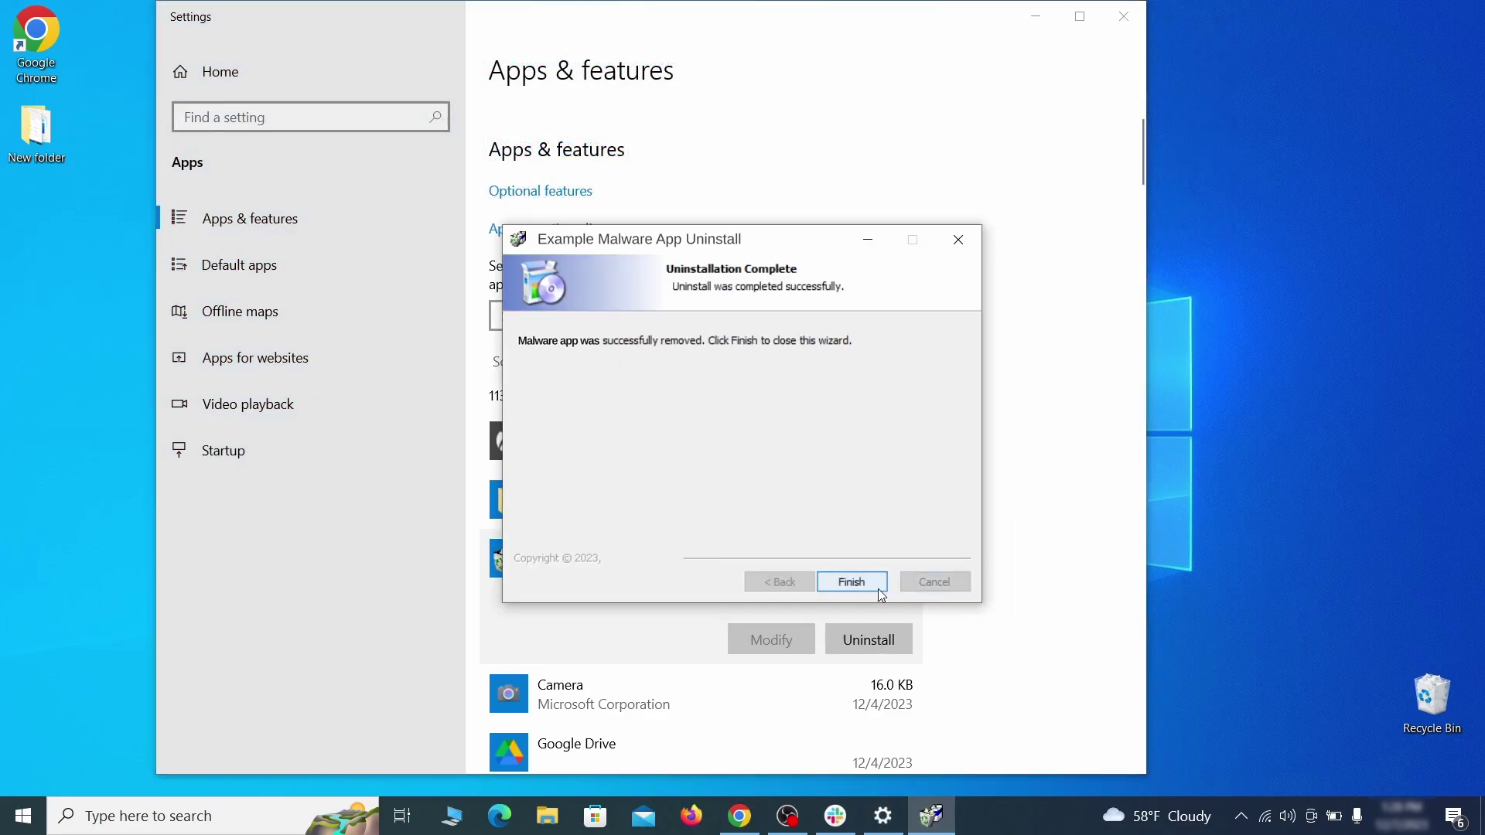
{"action": "left_click", "coordinate": [878, 587]}
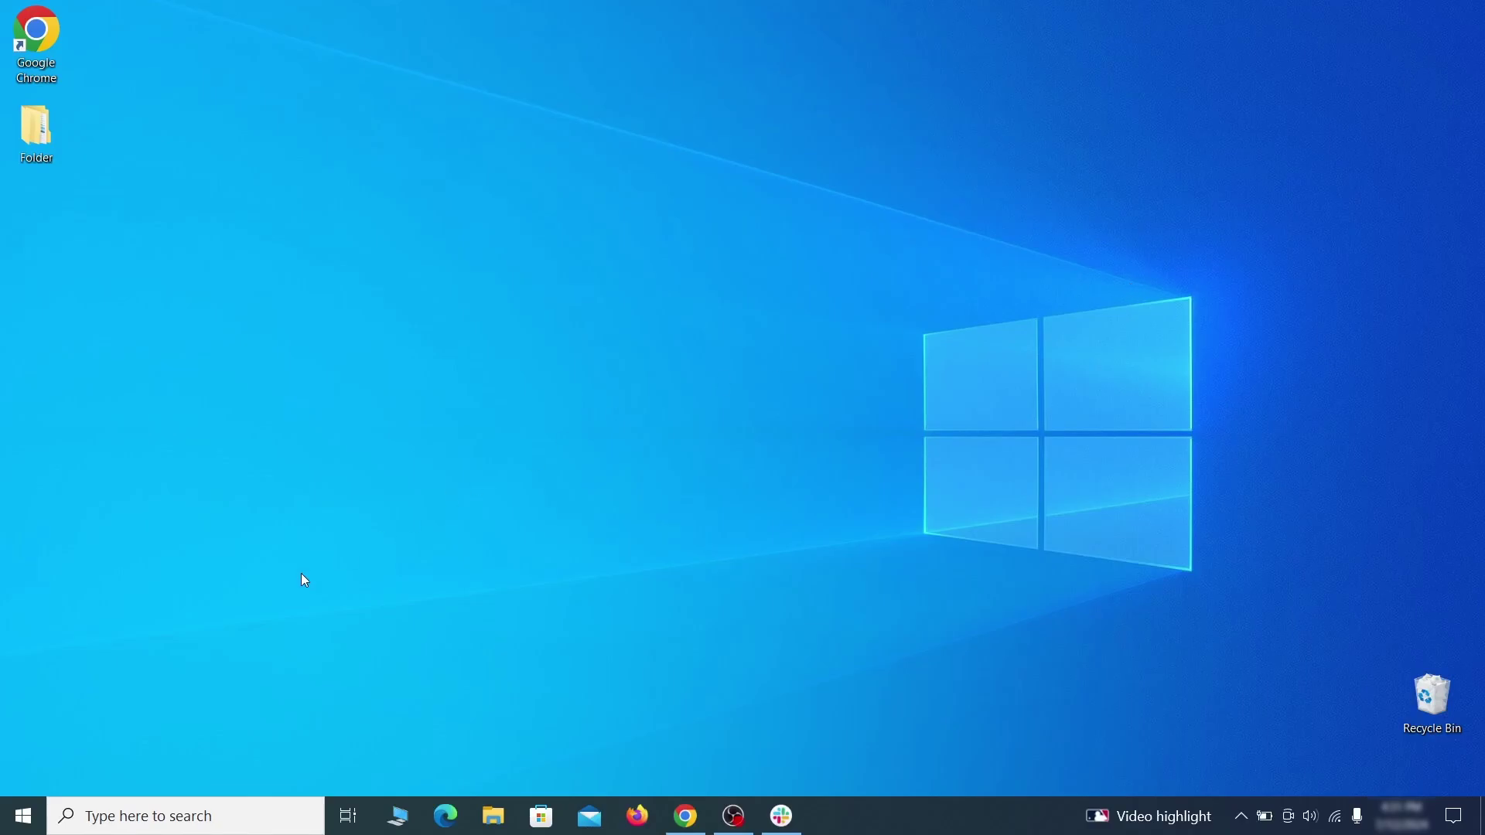
Step: Enable Show hidden files, folders, and drives in File Explorer Options' View tab and apply it
{"action": "left_click", "coordinate": [23, 816]}
{"action": "type", "text": "fo"}
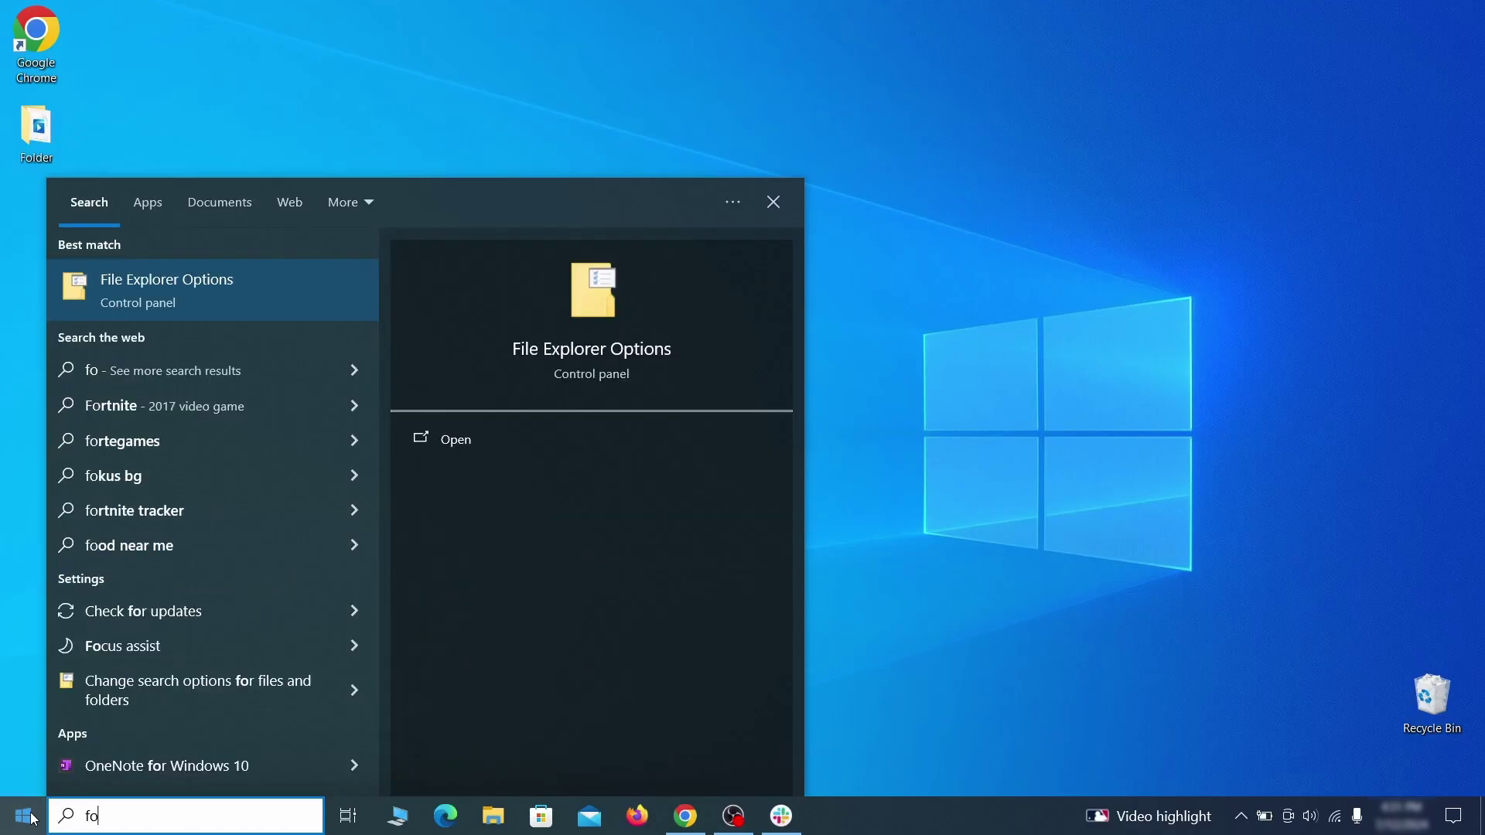
{"action": "type", "text": "lder options"}
{"action": "key", "text": "Return"}
{"action": "left_click", "coordinate": [292, 192]}
{"action": "left_click", "coordinate": [279, 442]}
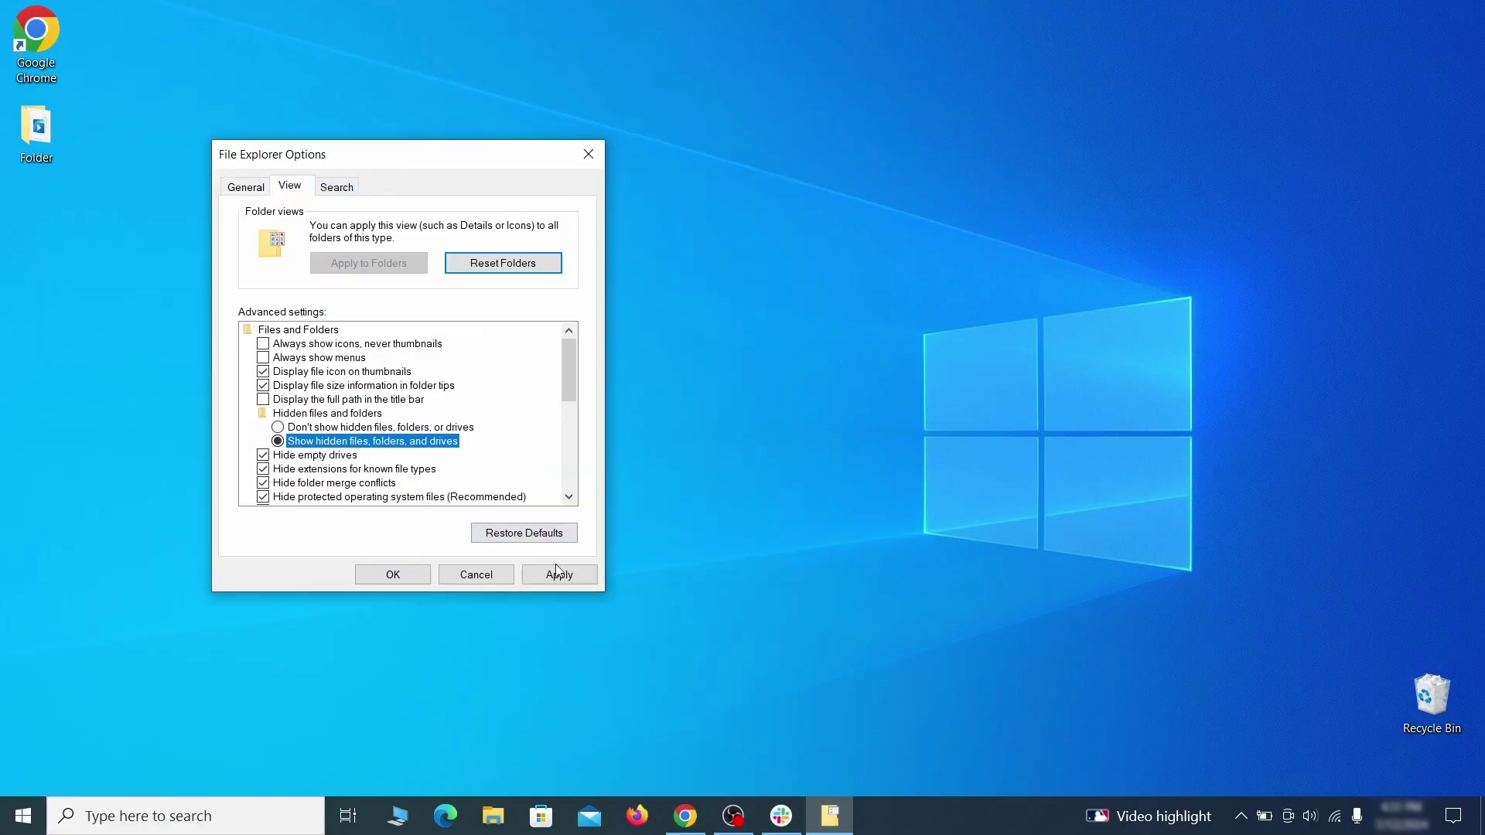
{"action": "left_click", "coordinate": [559, 574]}
{"action": "left_click", "coordinate": [392, 576]}
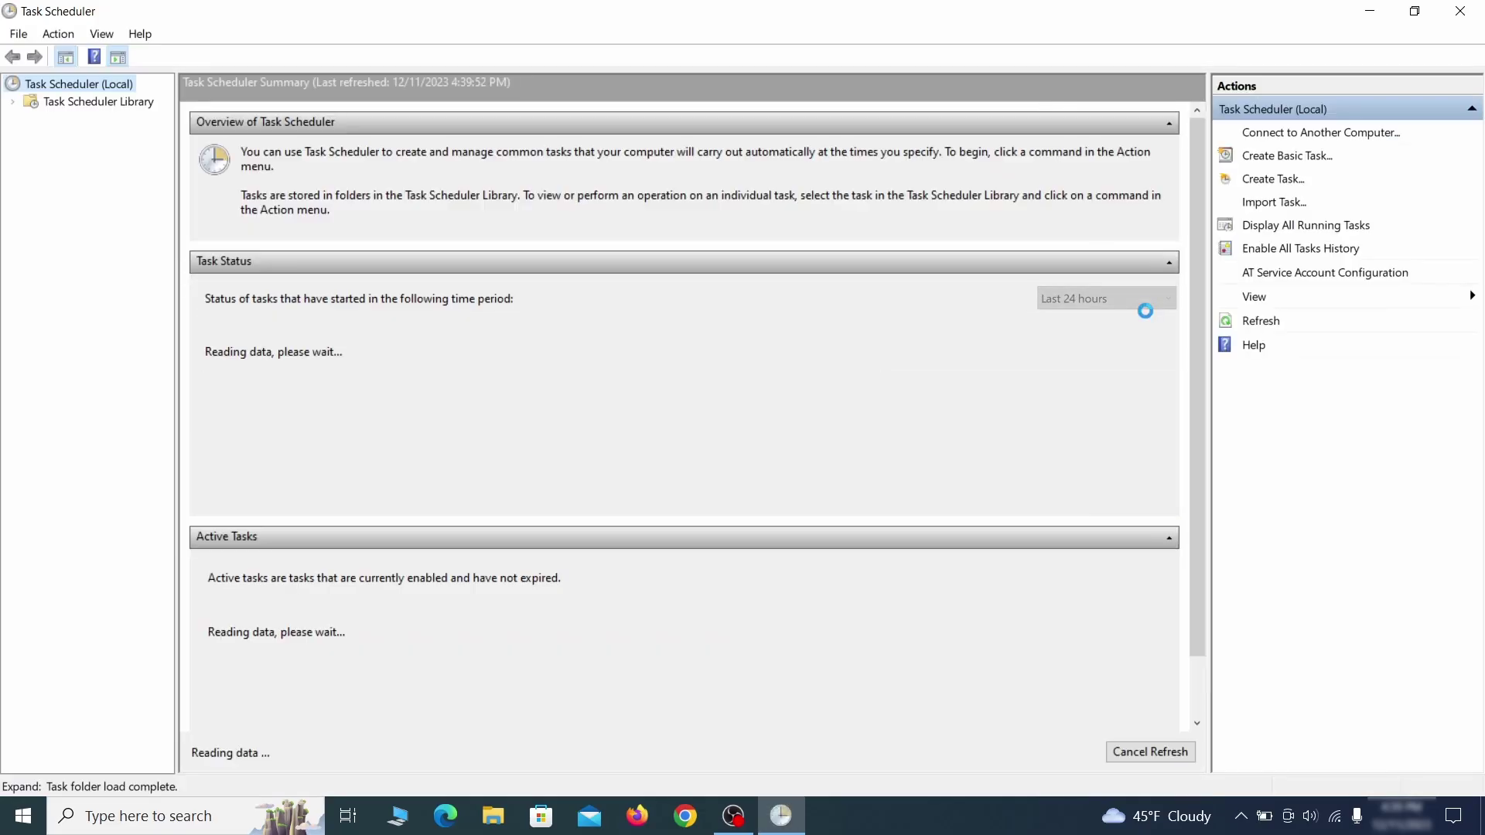
Step: Inspect the Example Malware App task's Triggers and Actions in its properties, then delete the task
{"action": "left_click", "coordinate": [130, 102]}
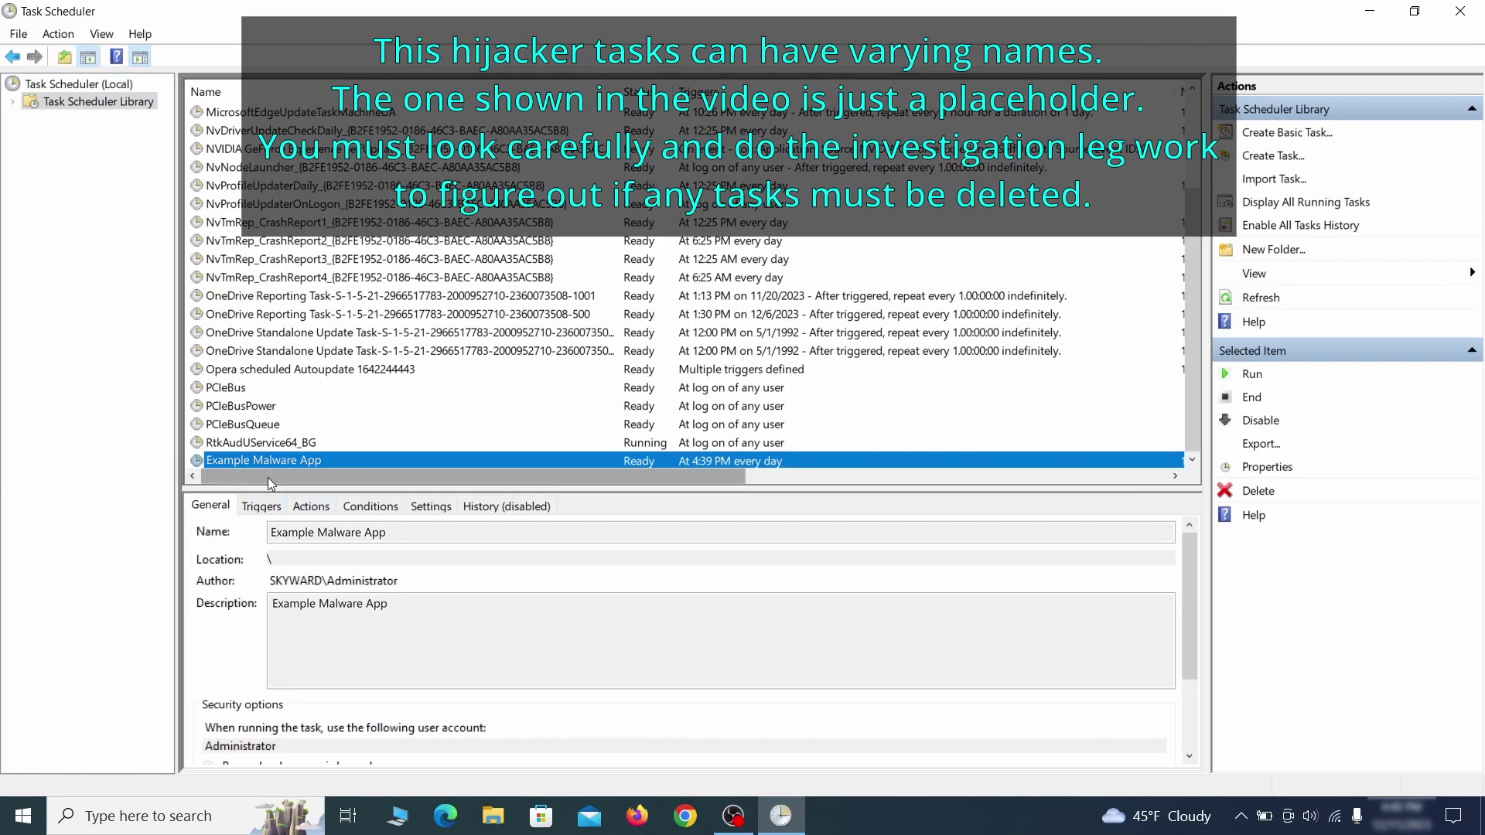
{"action": "right_click", "coordinate": [426, 462]}
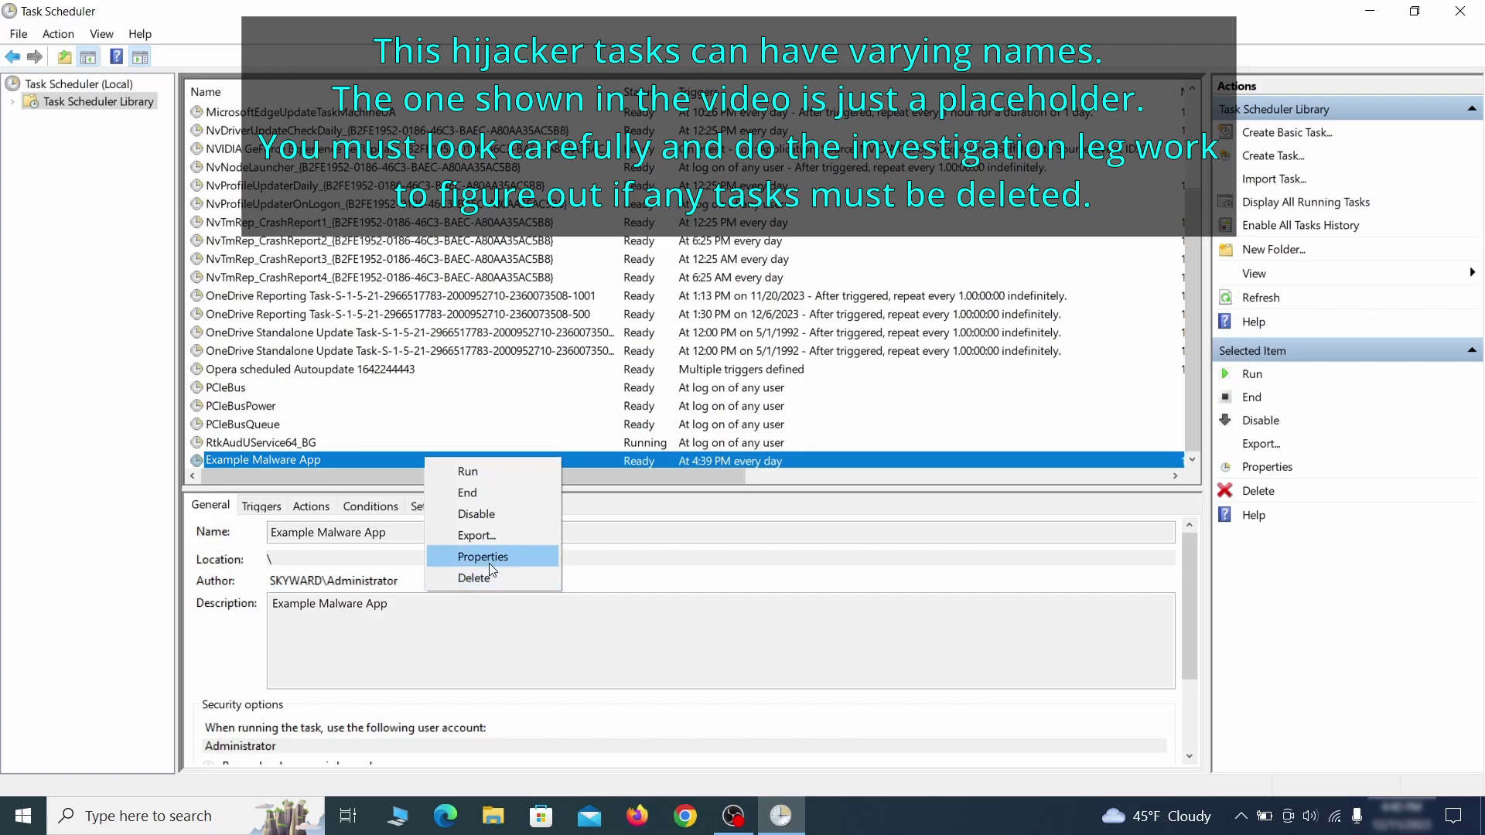
{"action": "left_click", "coordinate": [489, 558]}
{"action": "left_click", "coordinate": [169, 127]}
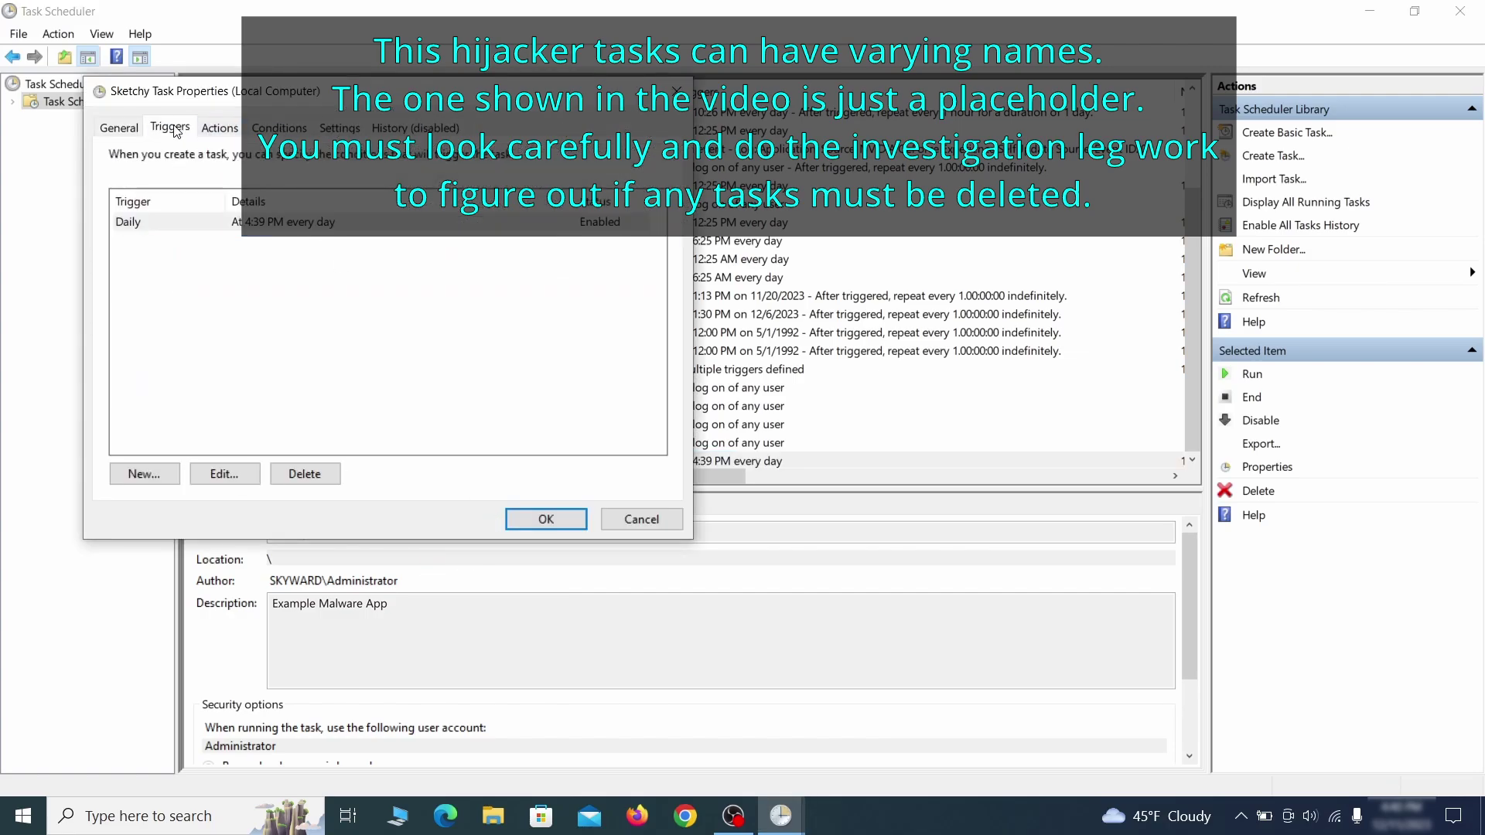
{"action": "left_click", "coordinate": [229, 131]}
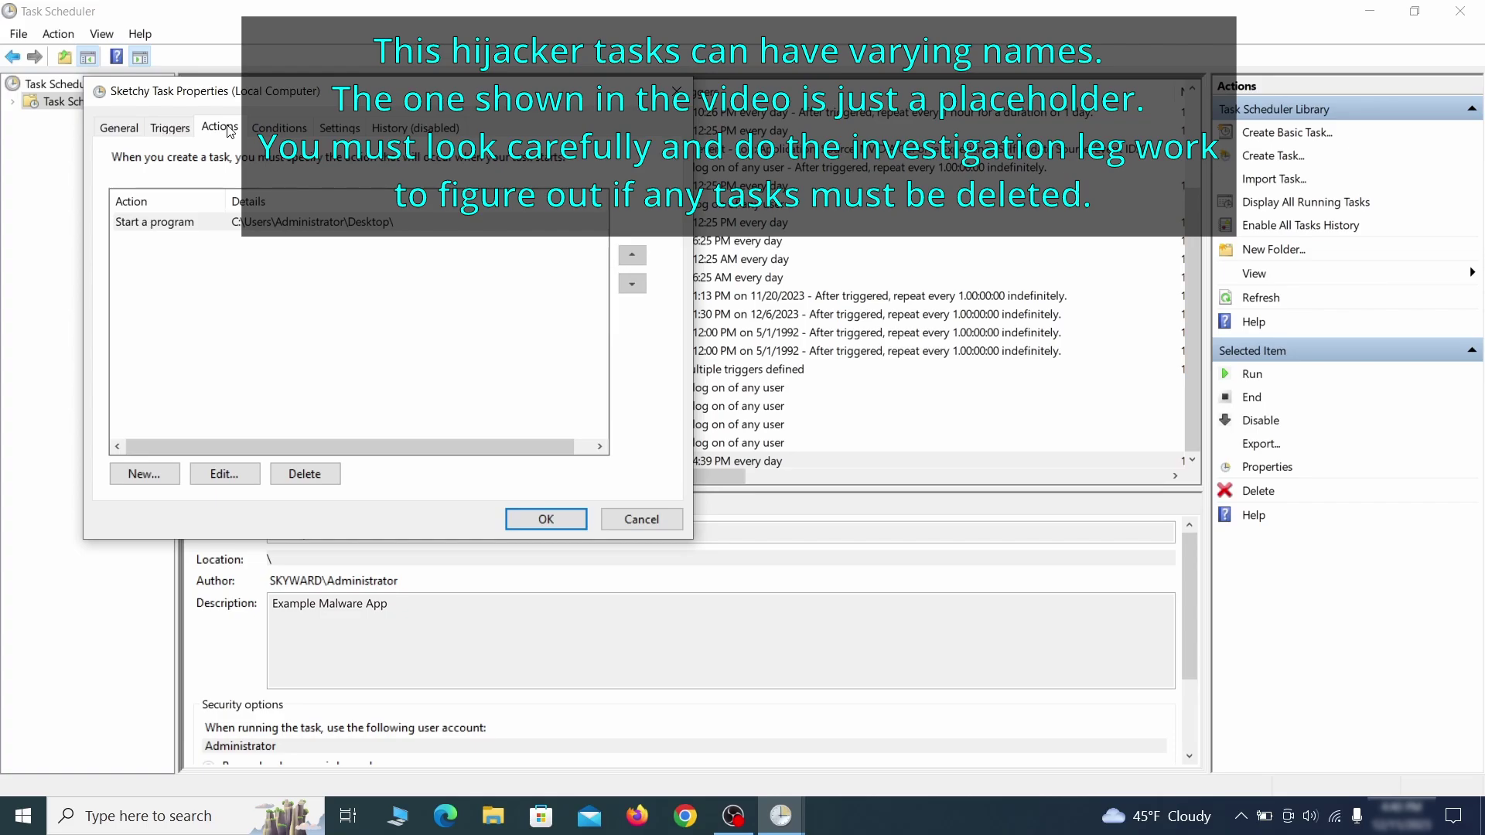
{"action": "right_click", "coordinate": [477, 460]}
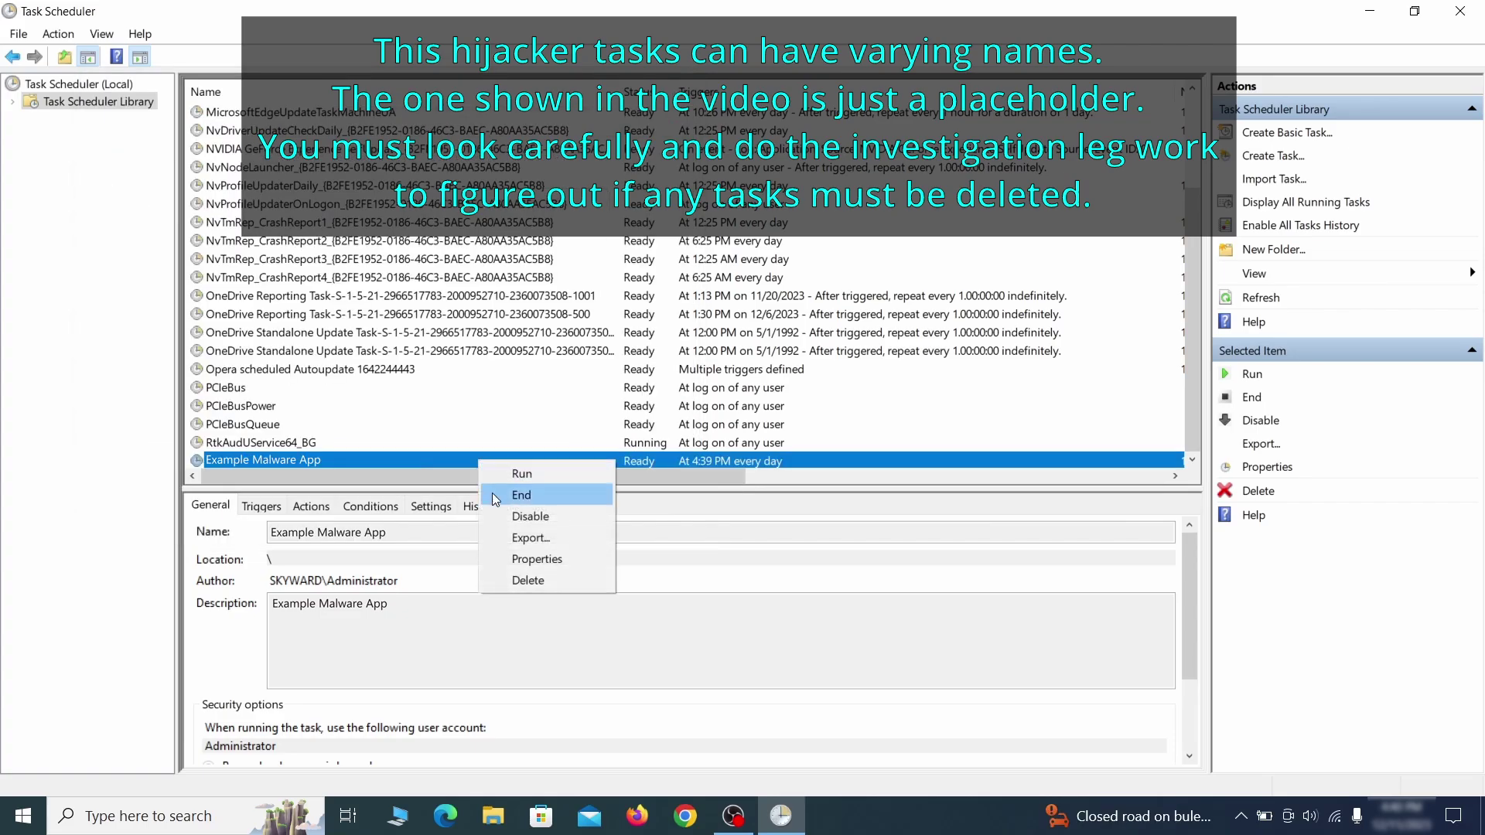
{"action": "left_click", "coordinate": [528, 577]}
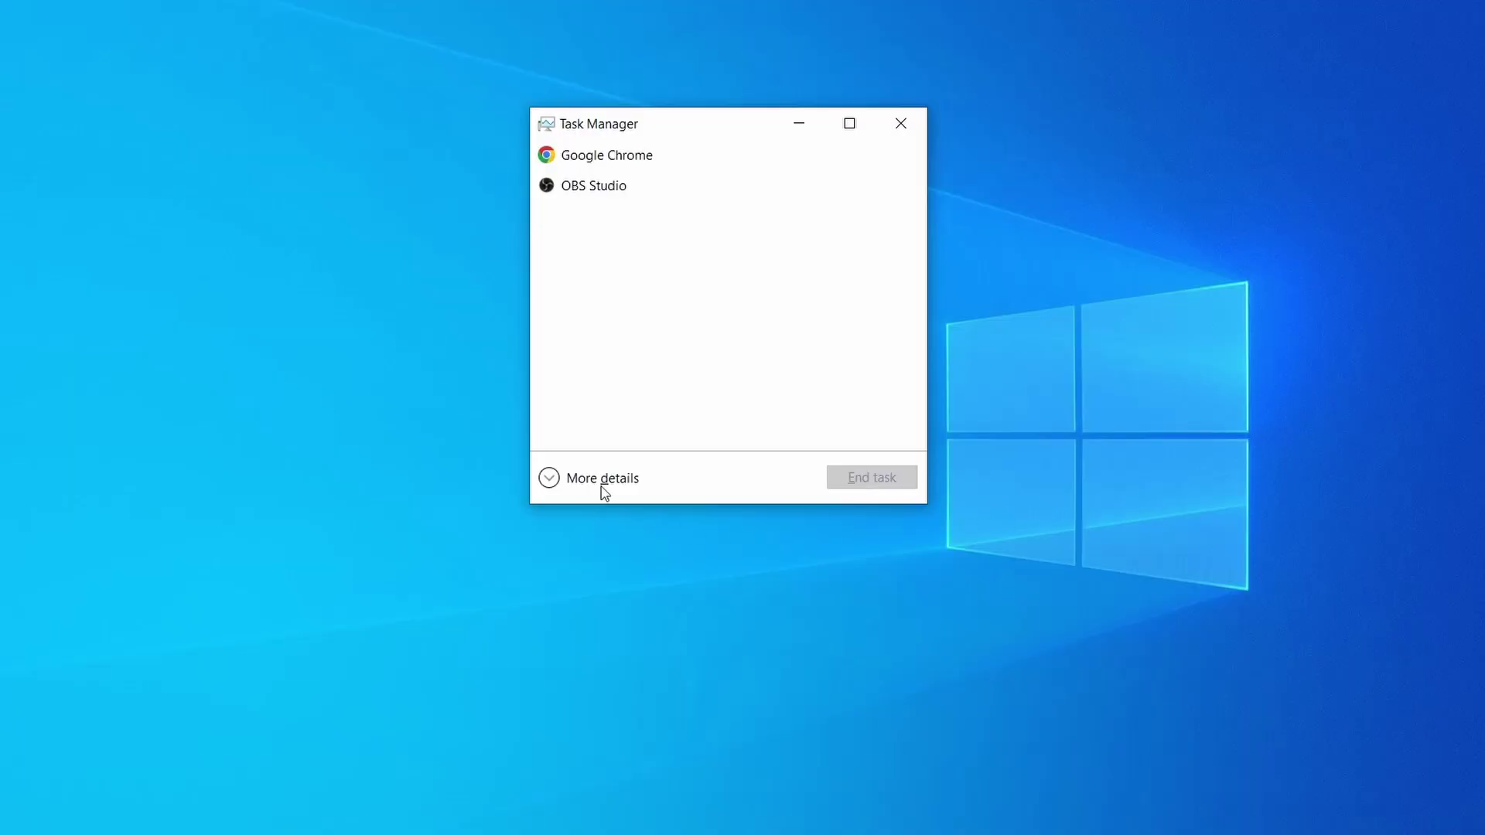
Step: Sort processes by memory, open Example Malware Process's file location, and delete its three files
{"action": "left_click", "coordinate": [551, 479]}
{"action": "left_click", "coordinate": [730, 176]}
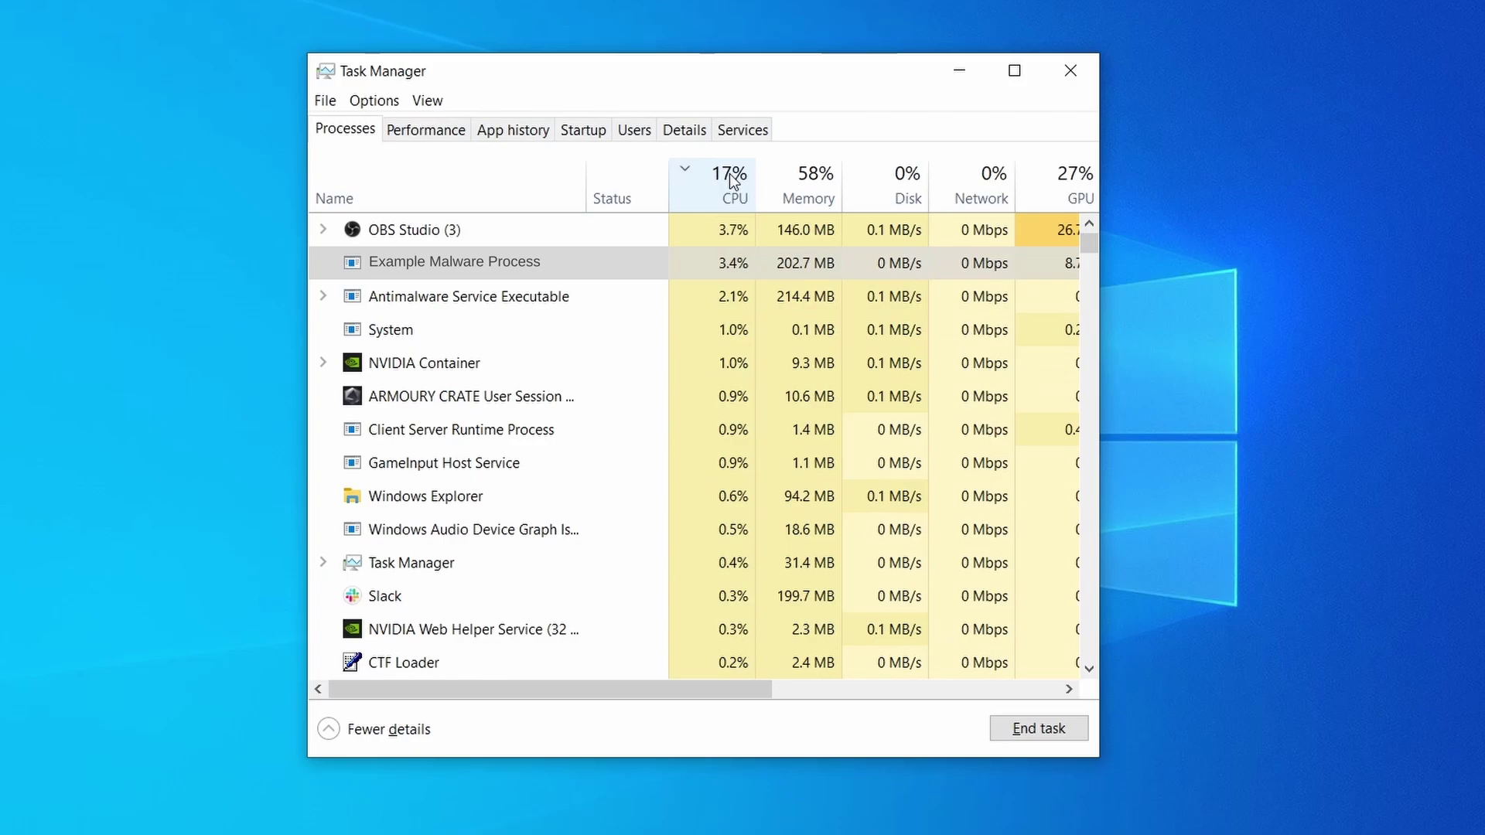
{"action": "left_click", "coordinate": [807, 182]}
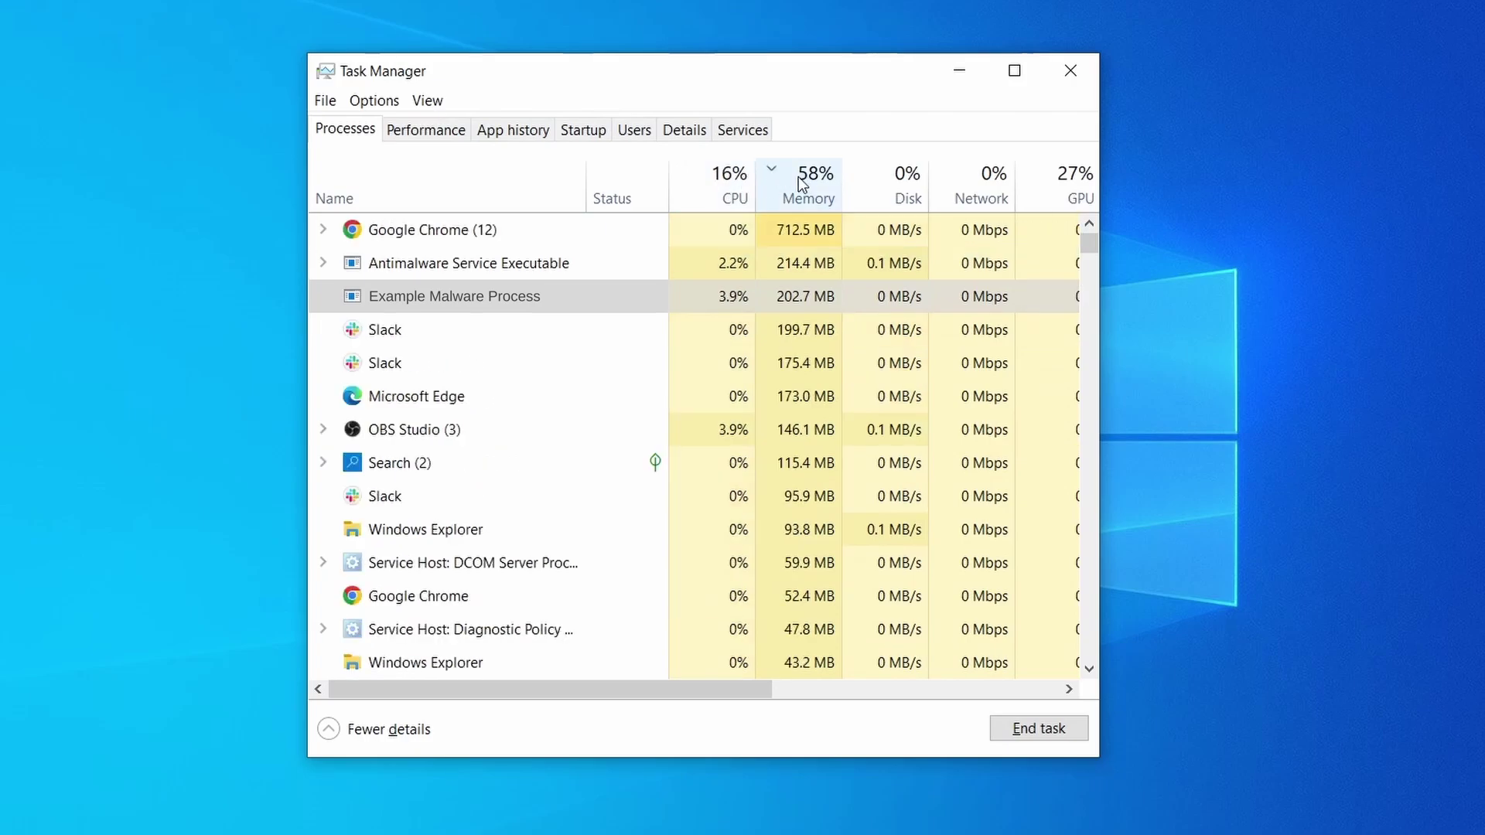
{"action": "right_click", "coordinate": [709, 299]}
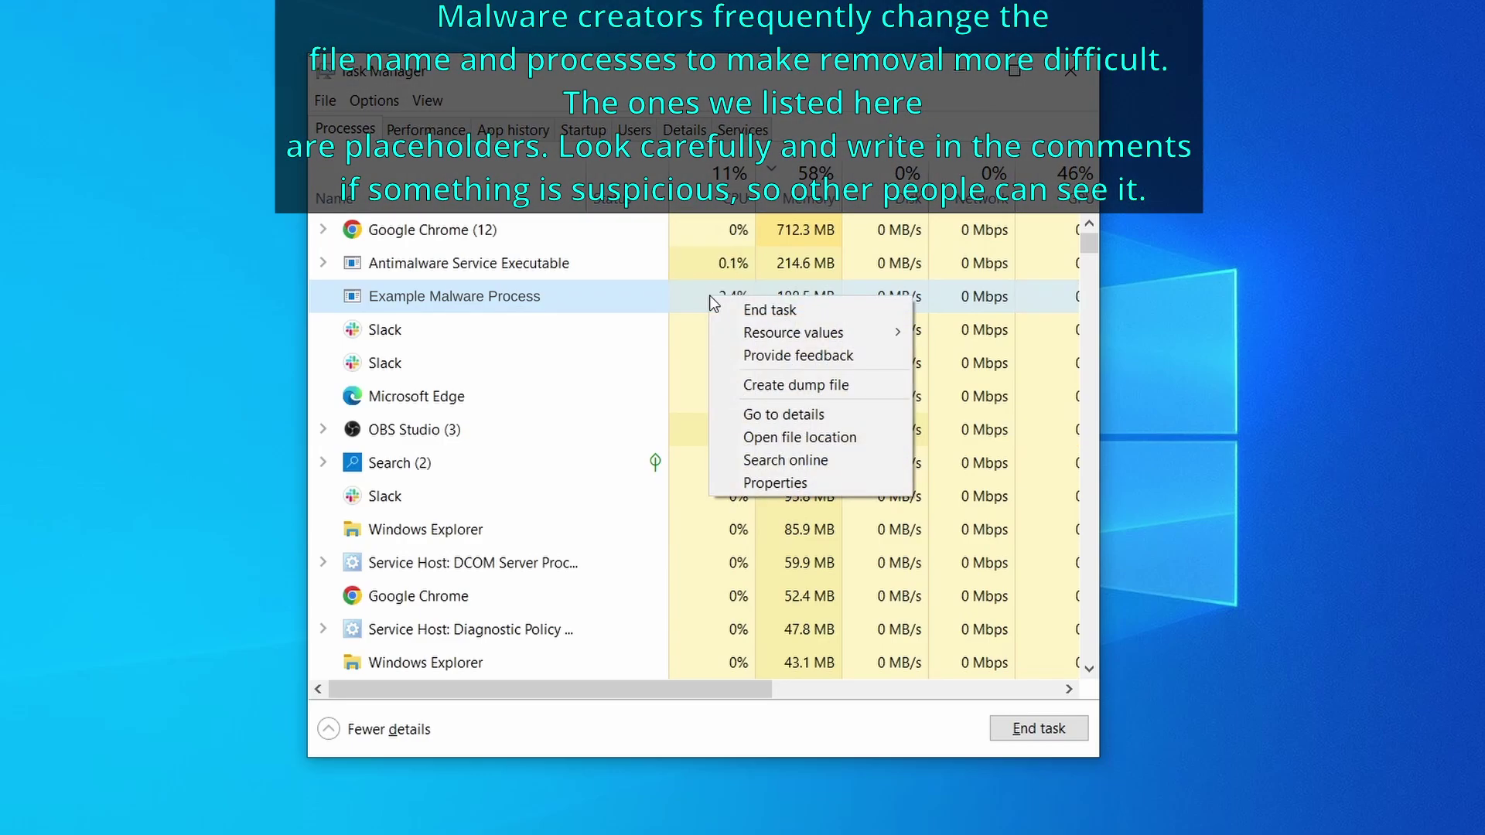
{"action": "left_click", "coordinate": [803, 440]}
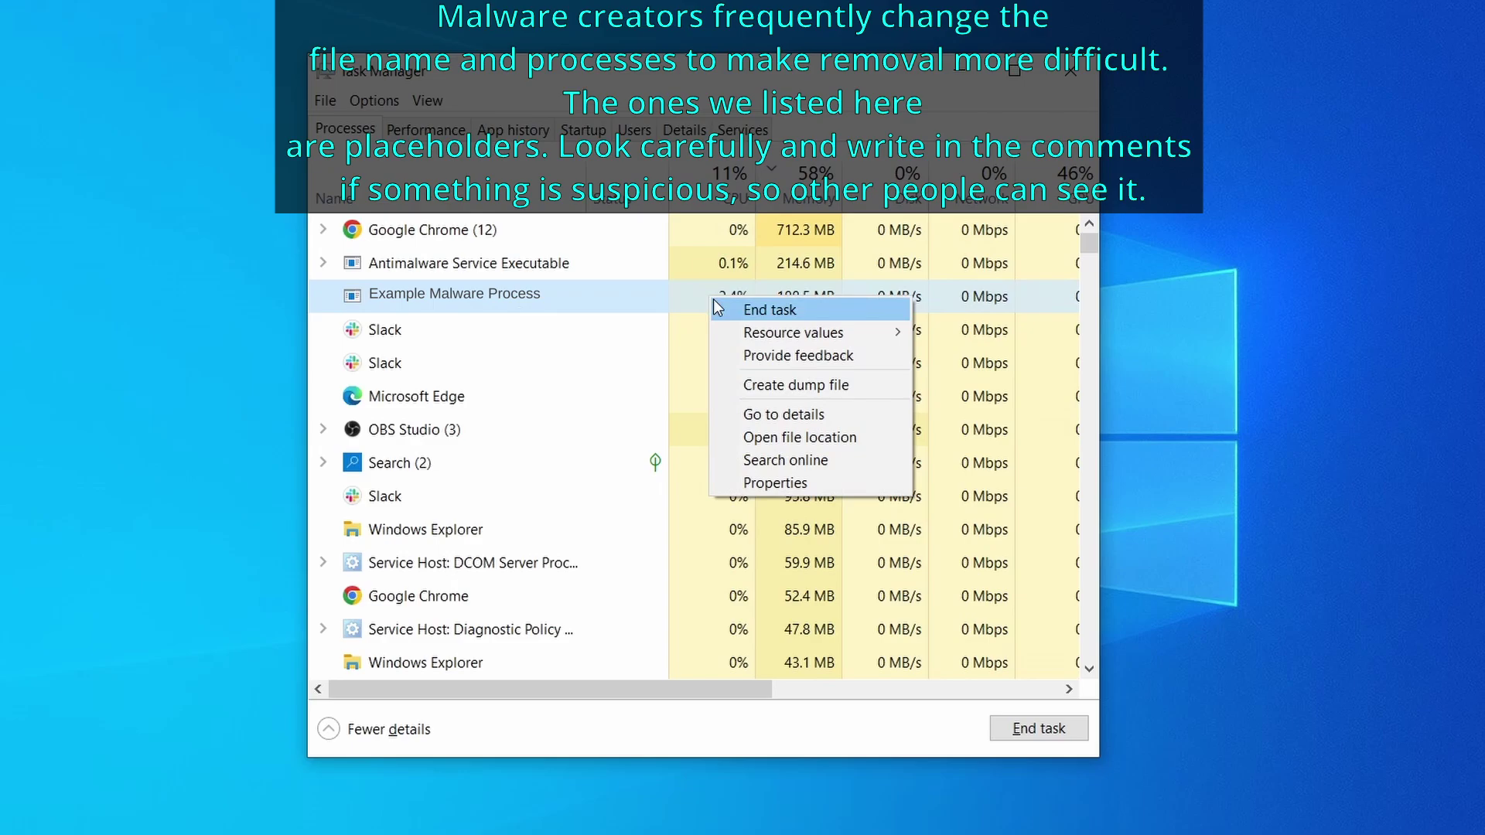
{"action": "right_click", "coordinate": [516, 238]}
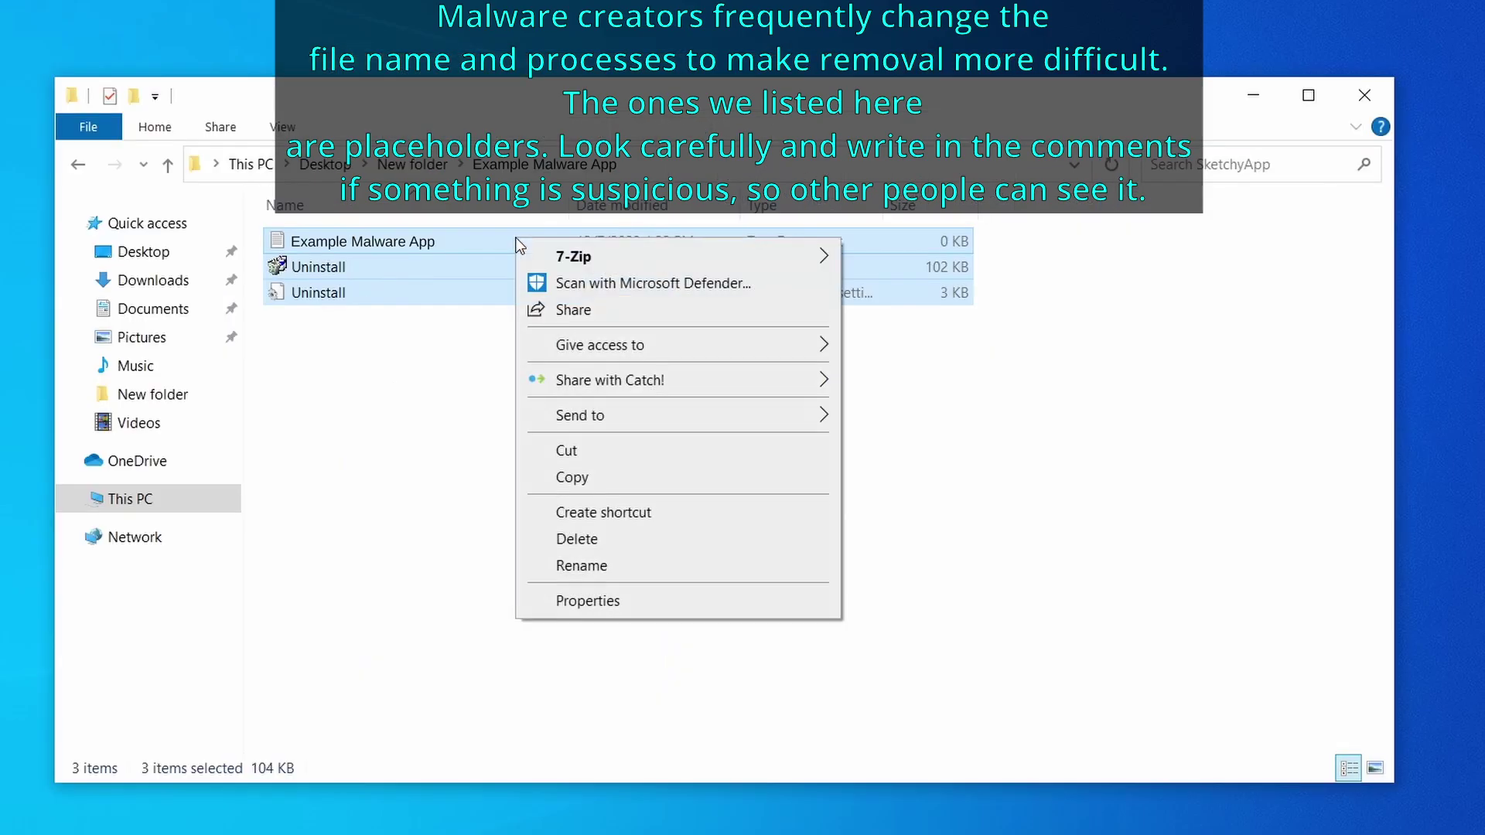
{"action": "left_click", "coordinate": [642, 541]}
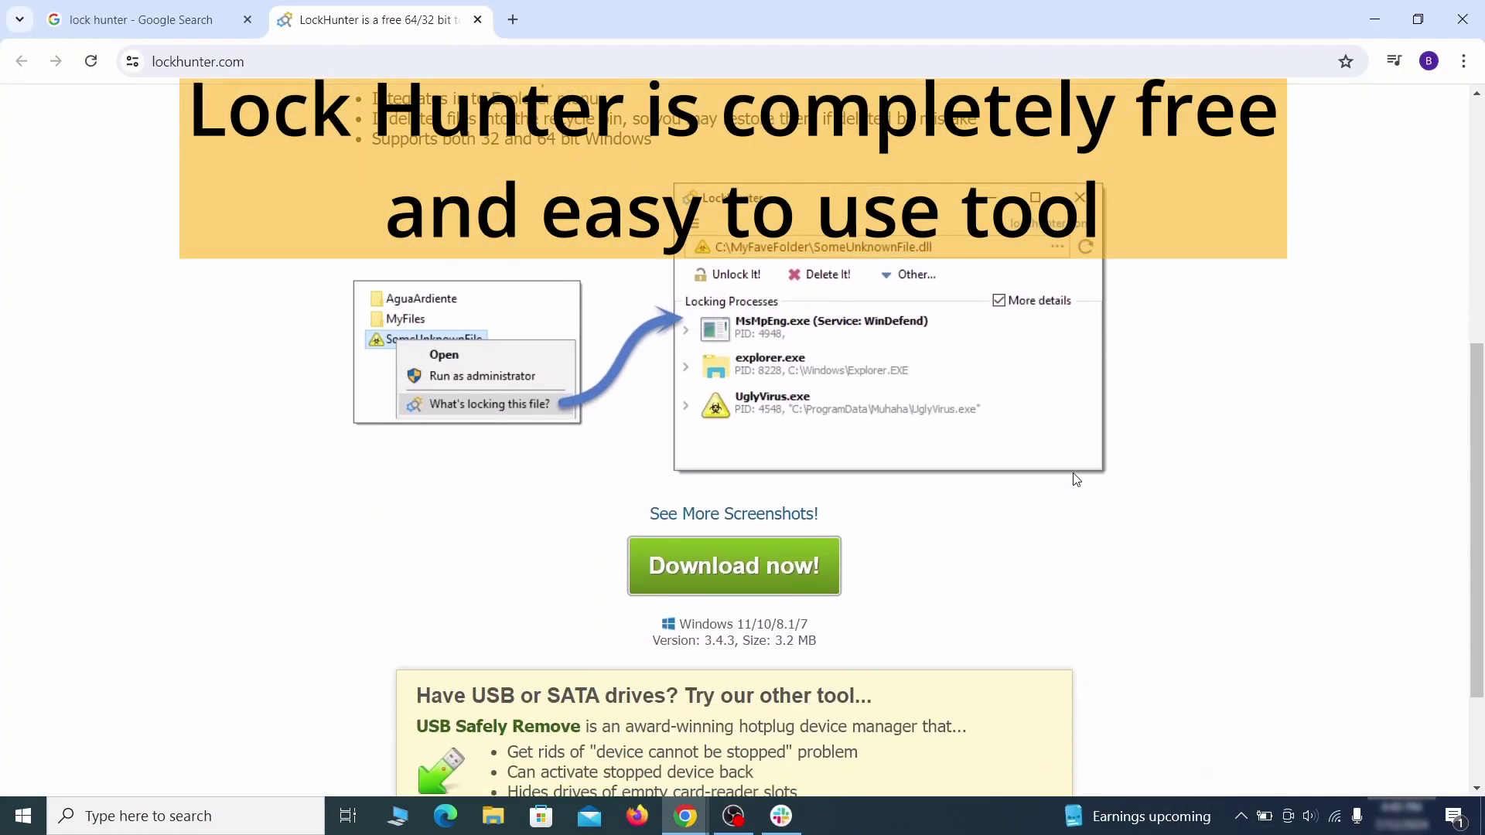
{"action": "scroll", "coordinate": [1074, 480], "scroll_direction": "down", "scroll_amount": 1}
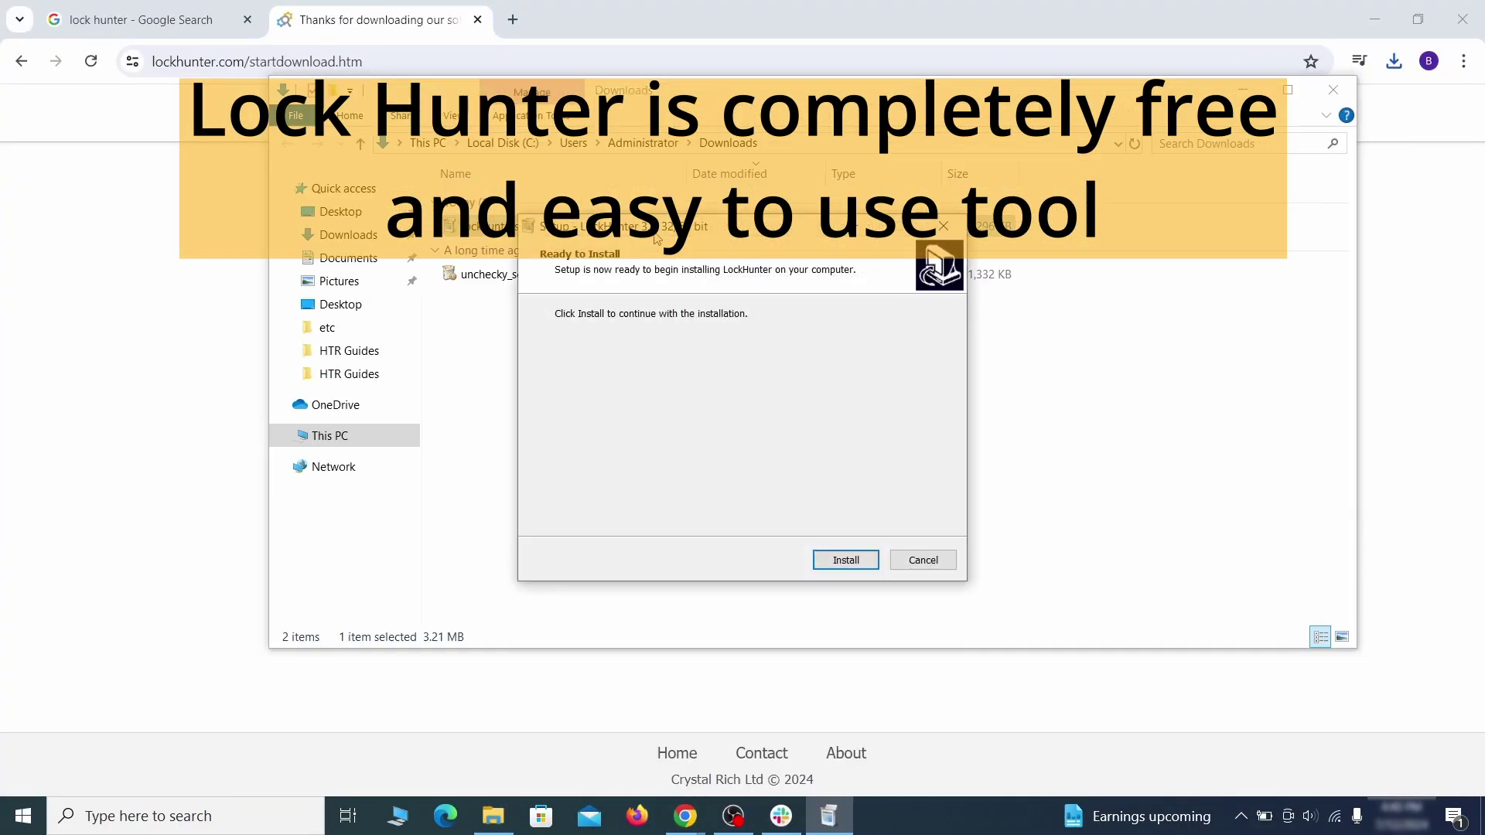
Step: Install LockHunter, then force-delete EXAMPLE_MALWARE_FOLDER, closing the notepad.exe that locks it
{"action": "left_click", "coordinate": [846, 561]}
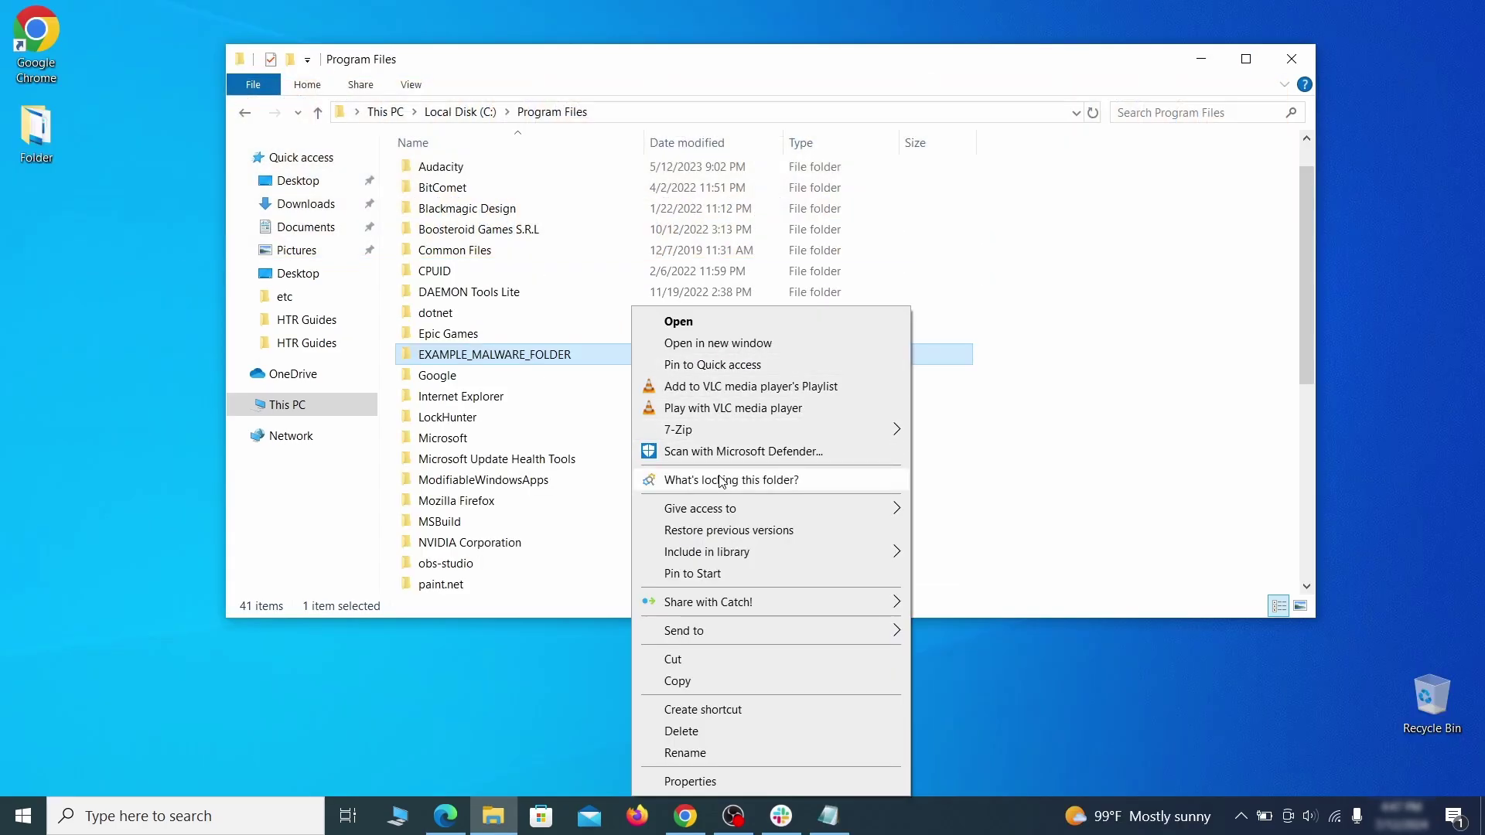
{"action": "left_click", "coordinate": [722, 482]}
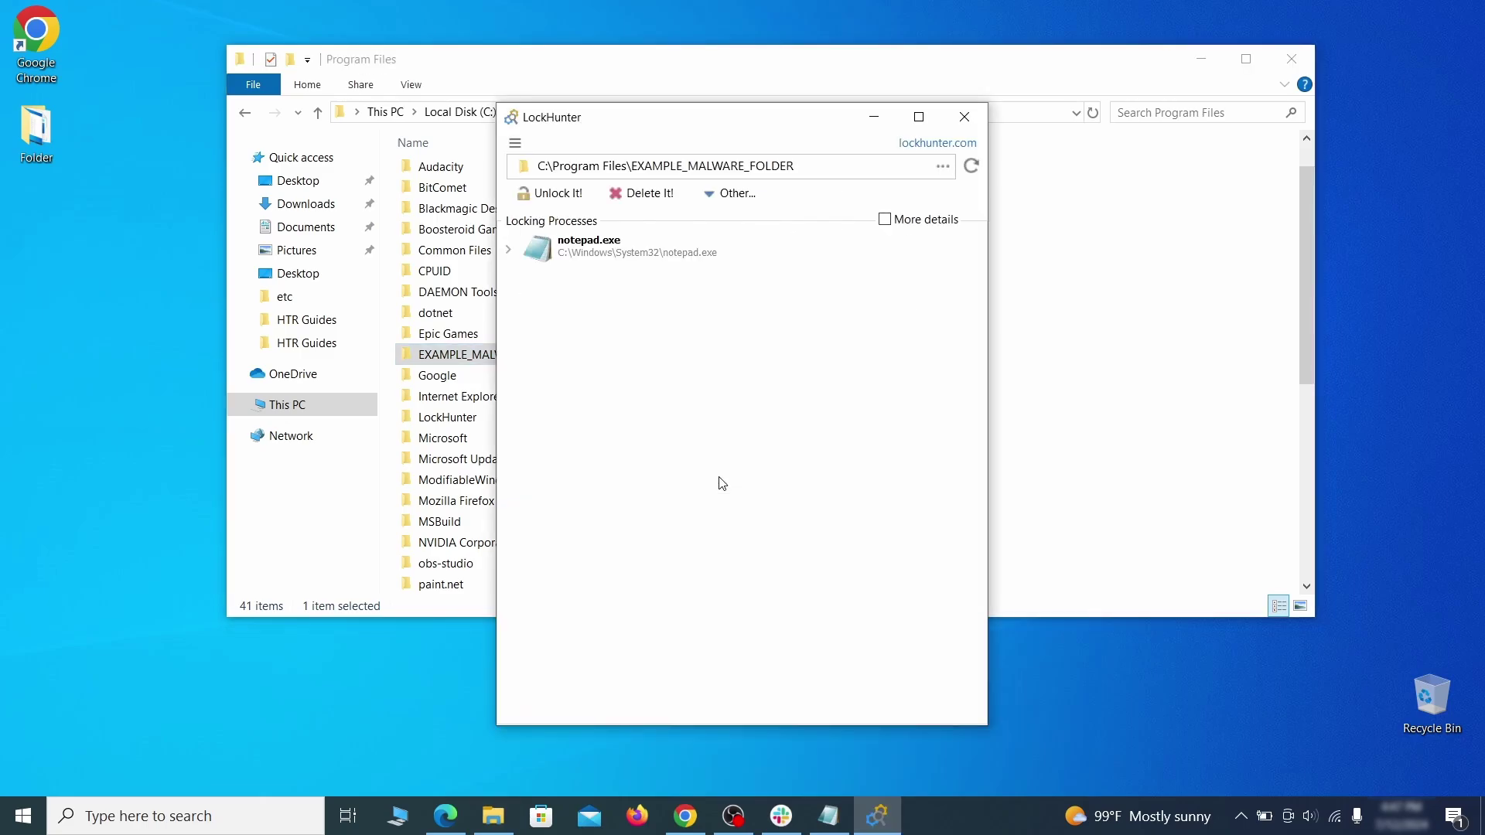
{"action": "left_click", "coordinate": [660, 199]}
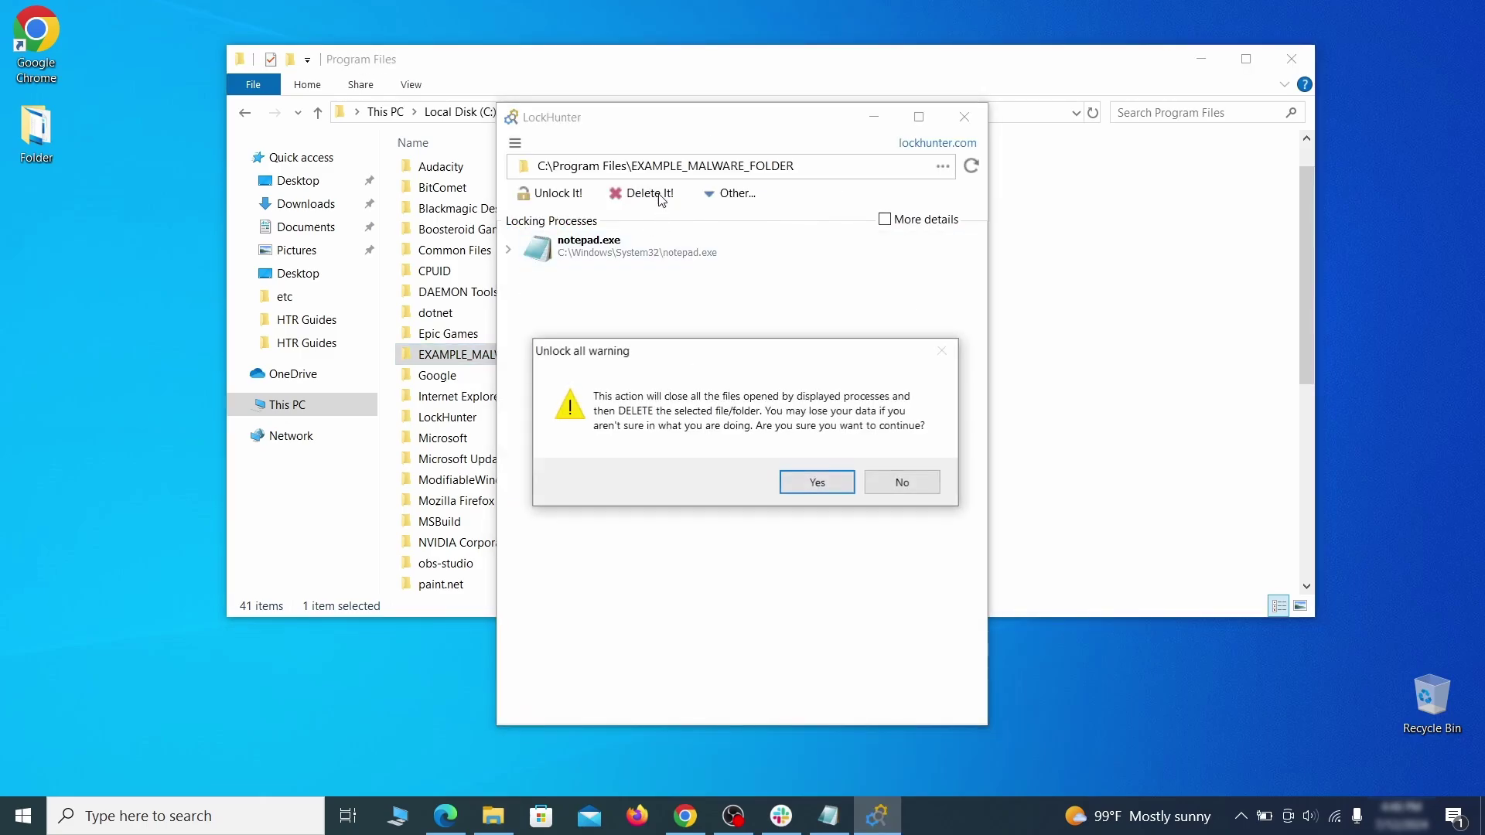
{"action": "left_click", "coordinate": [817, 482]}
{"action": "left_click", "coordinate": [963, 117]}
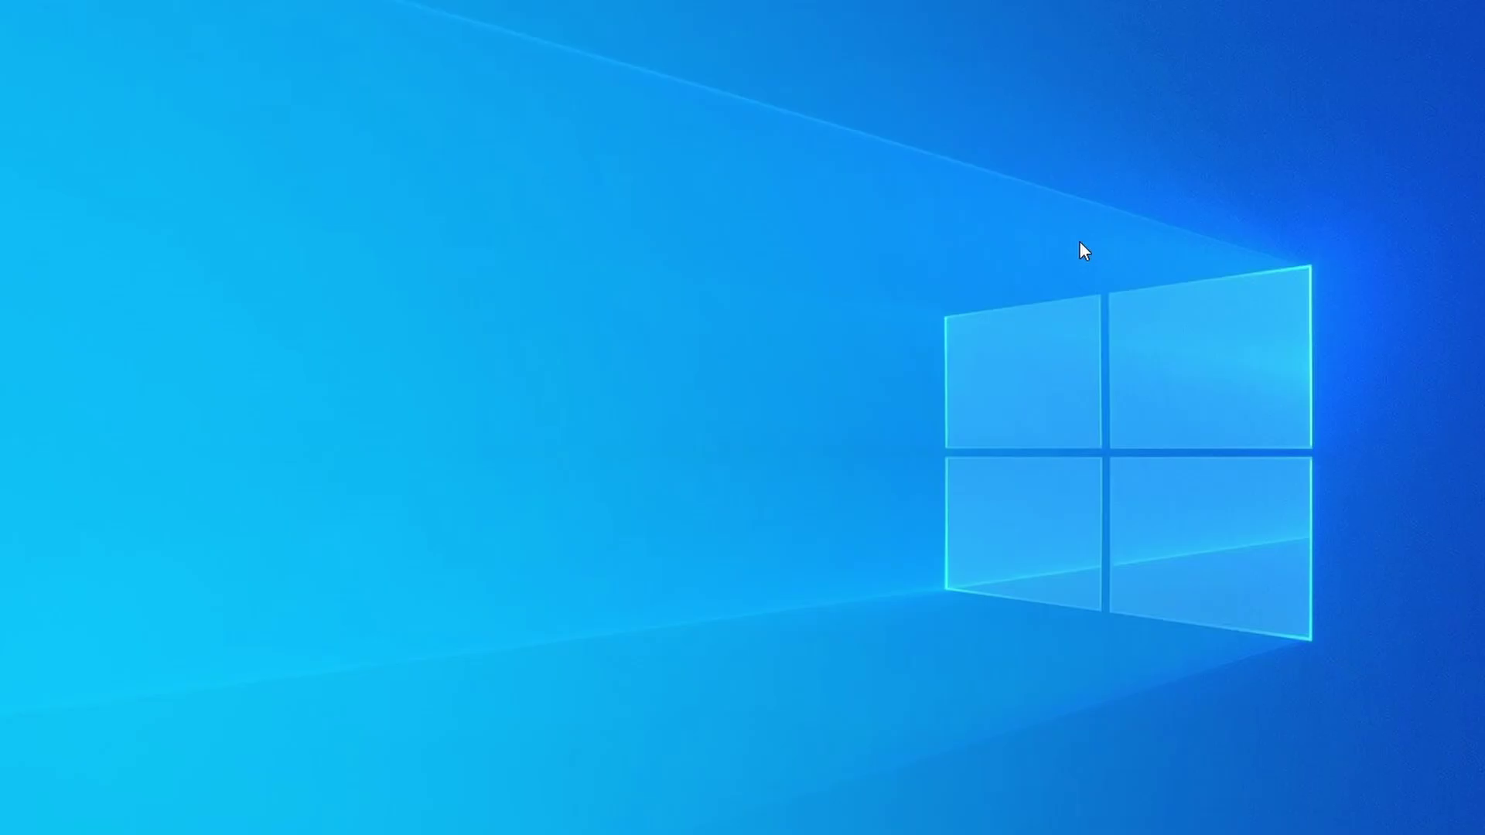
Step: Open Task Manager with Ctrl+Shift+Esc and sort processes by memory, putting Google Chrome on top
{"action": "key", "text": "ctrl+shift+Escape"}
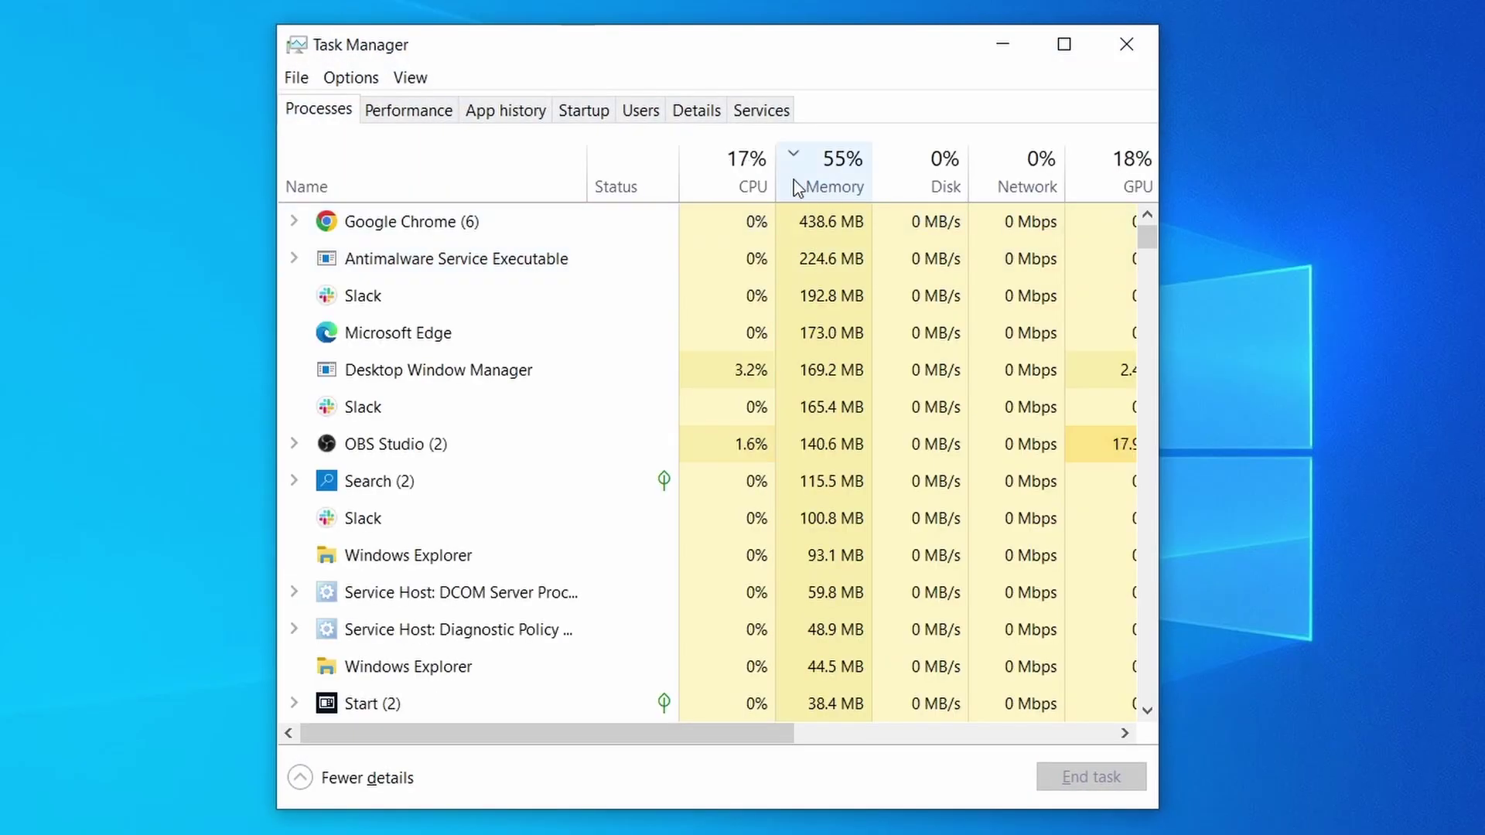
{"action": "left_click", "coordinate": [716, 182]}
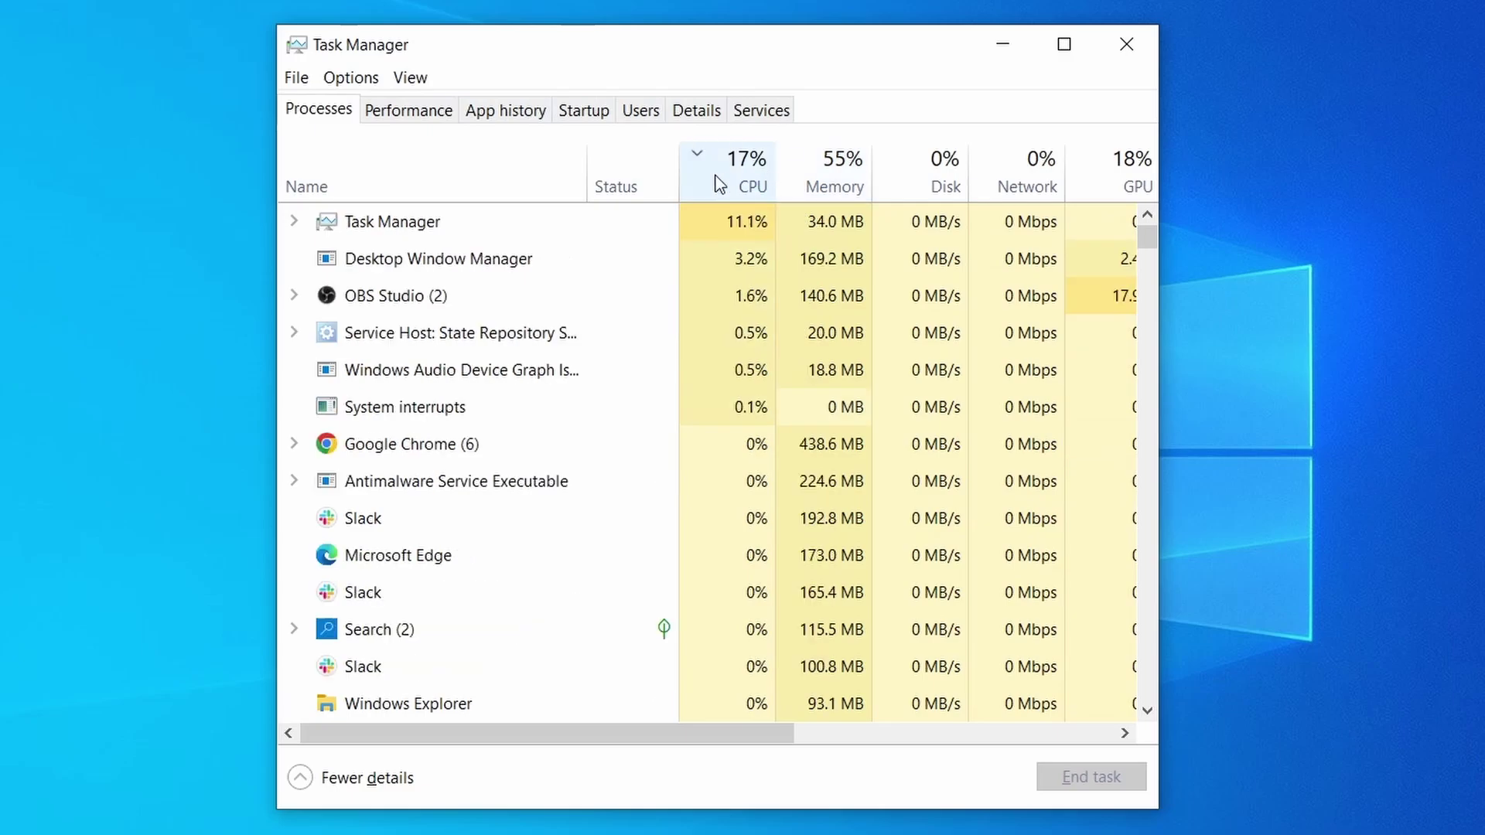
{"action": "left_click", "coordinate": [843, 170]}
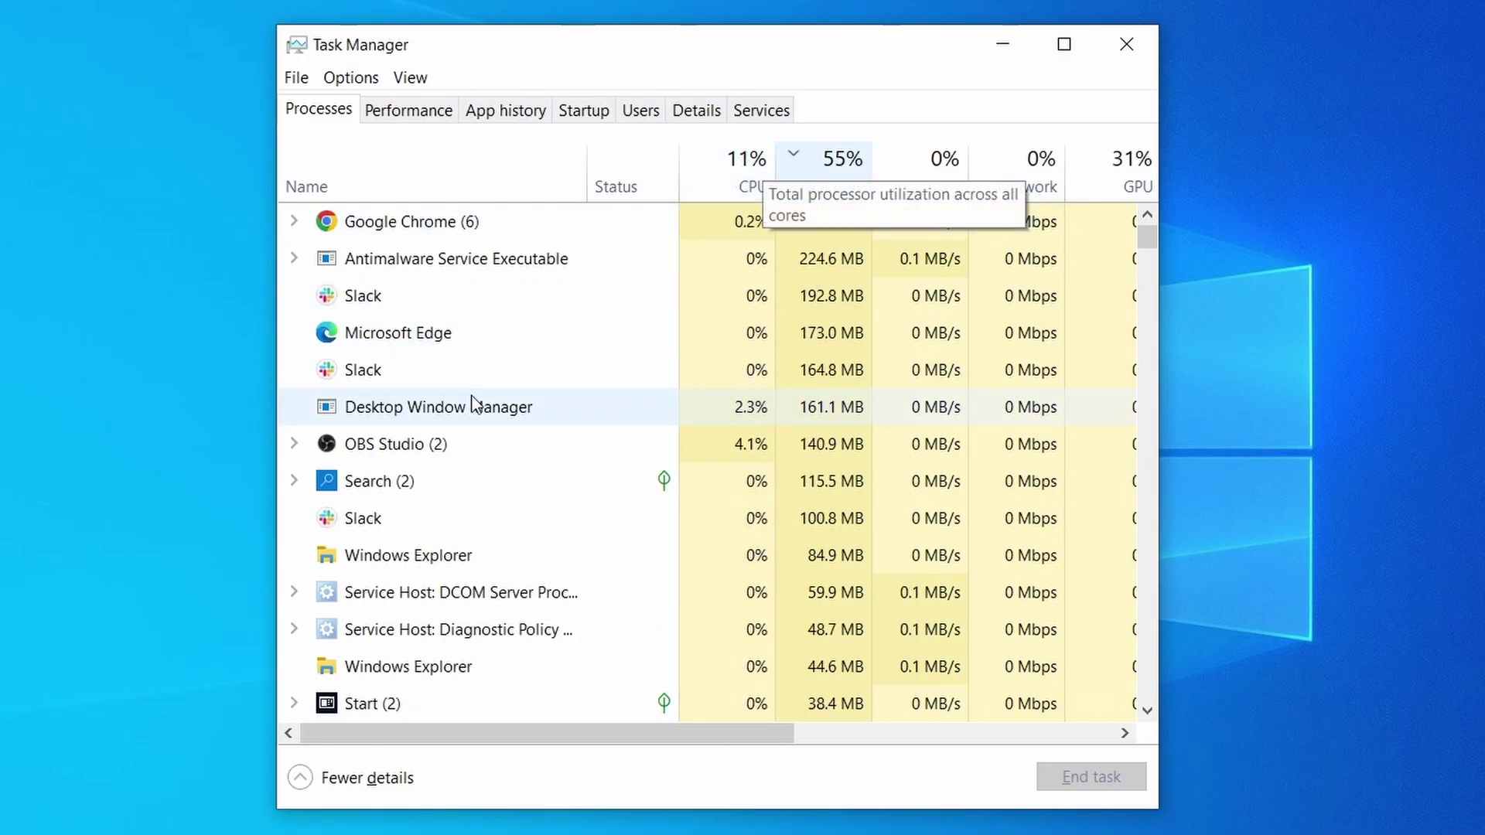
{"action": "scroll", "coordinate": [642, 521], "scroll_direction": "down", "scroll_amount": 2}
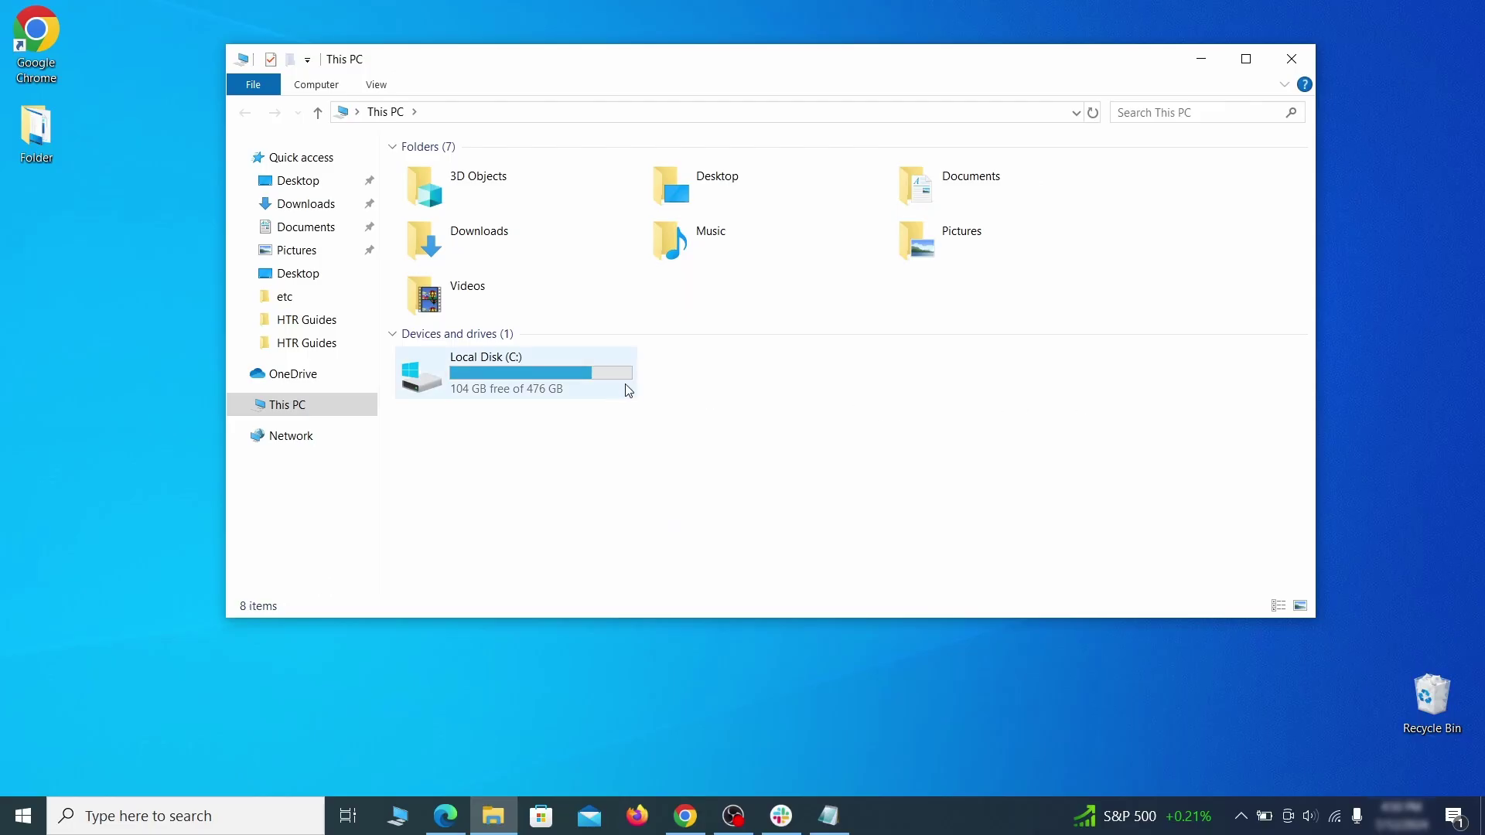
Step: Navigate from C: through Users and the user profile to AppData\Roaming
{"action": "double_click", "coordinate": [618, 387]}
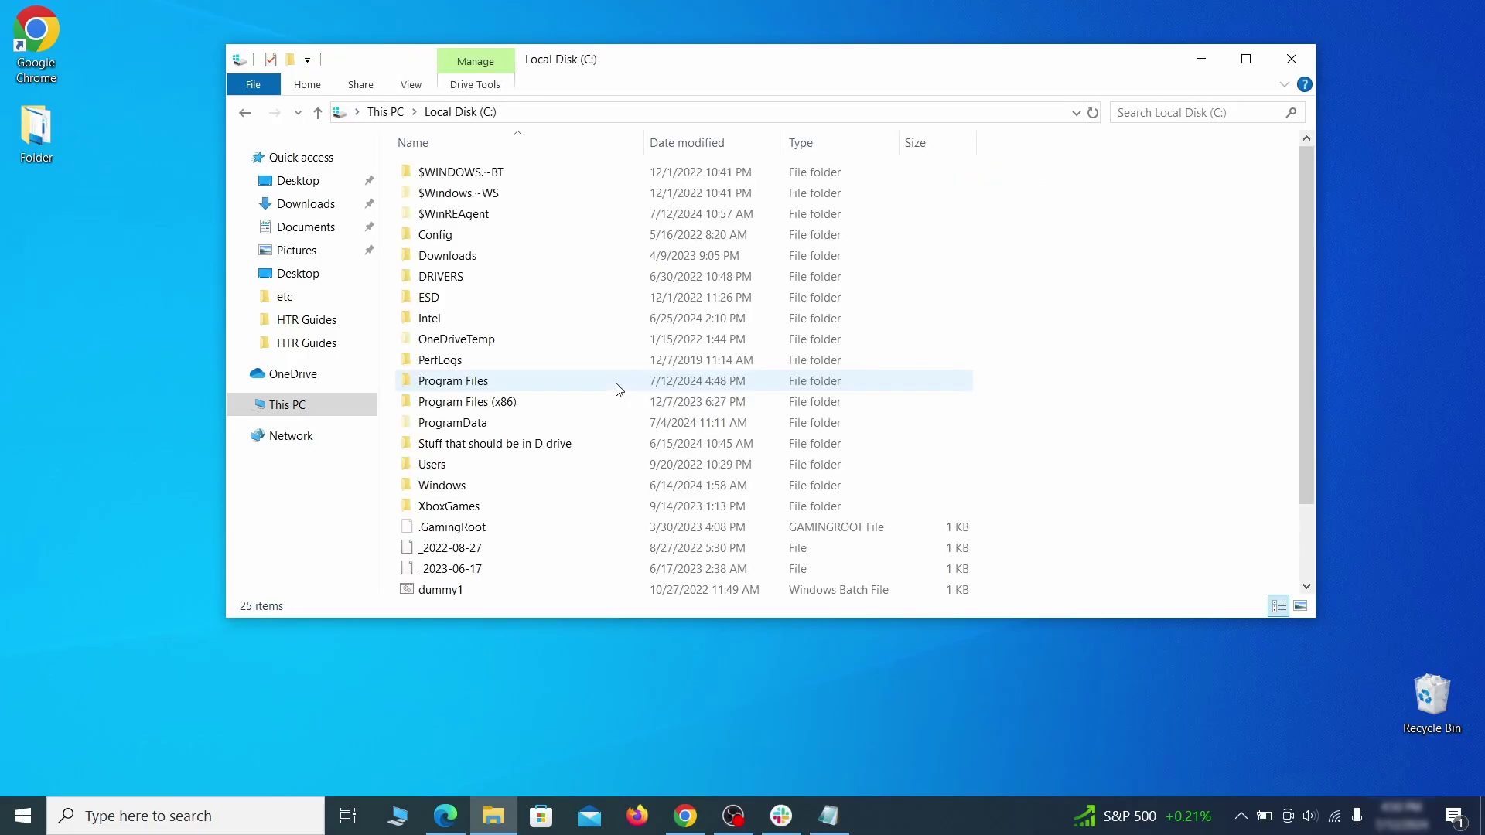
{"action": "double_click", "coordinate": [469, 468]}
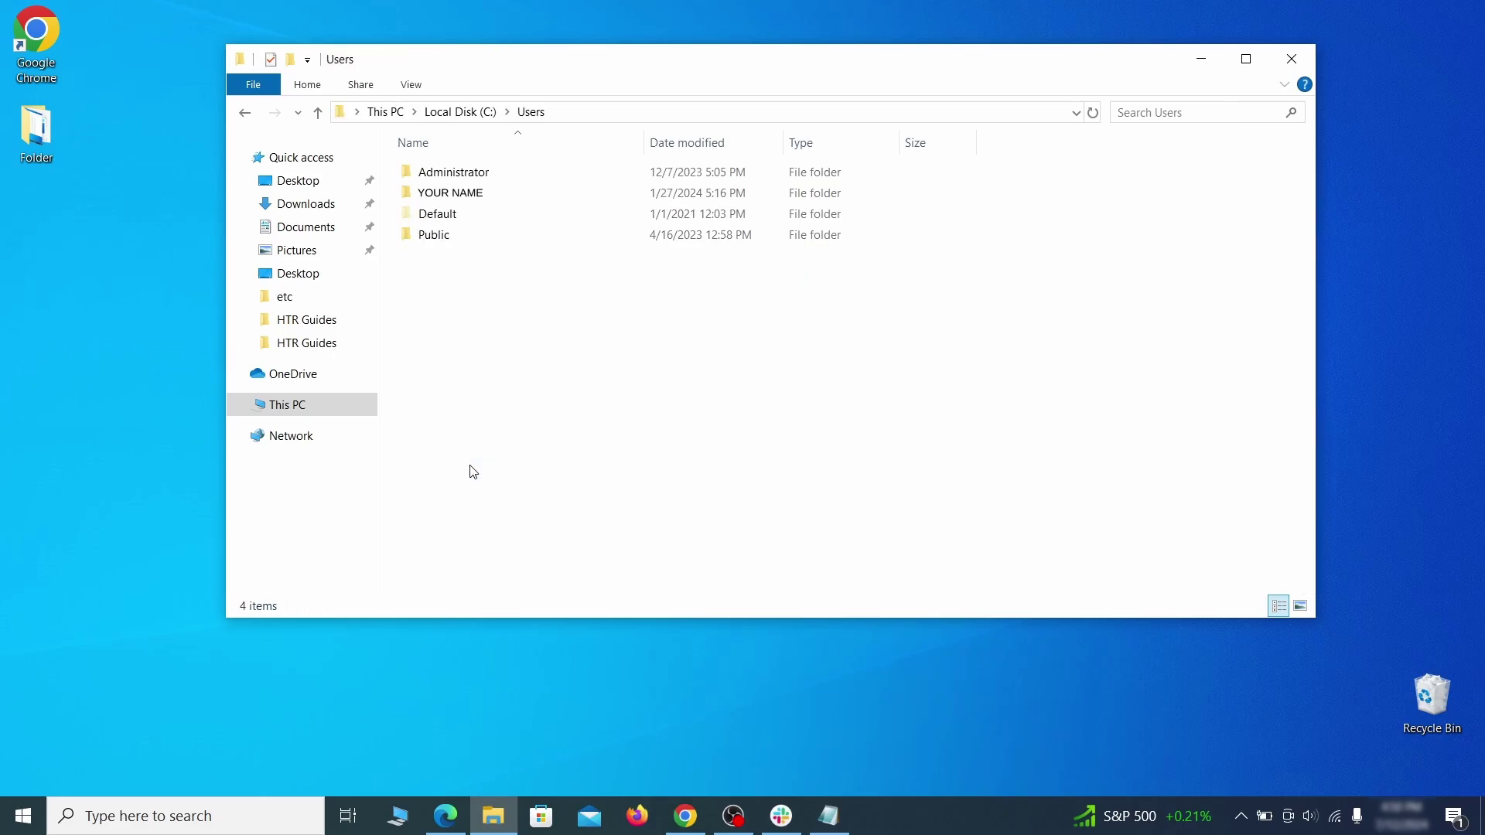
{"action": "double_click", "coordinate": [623, 198]}
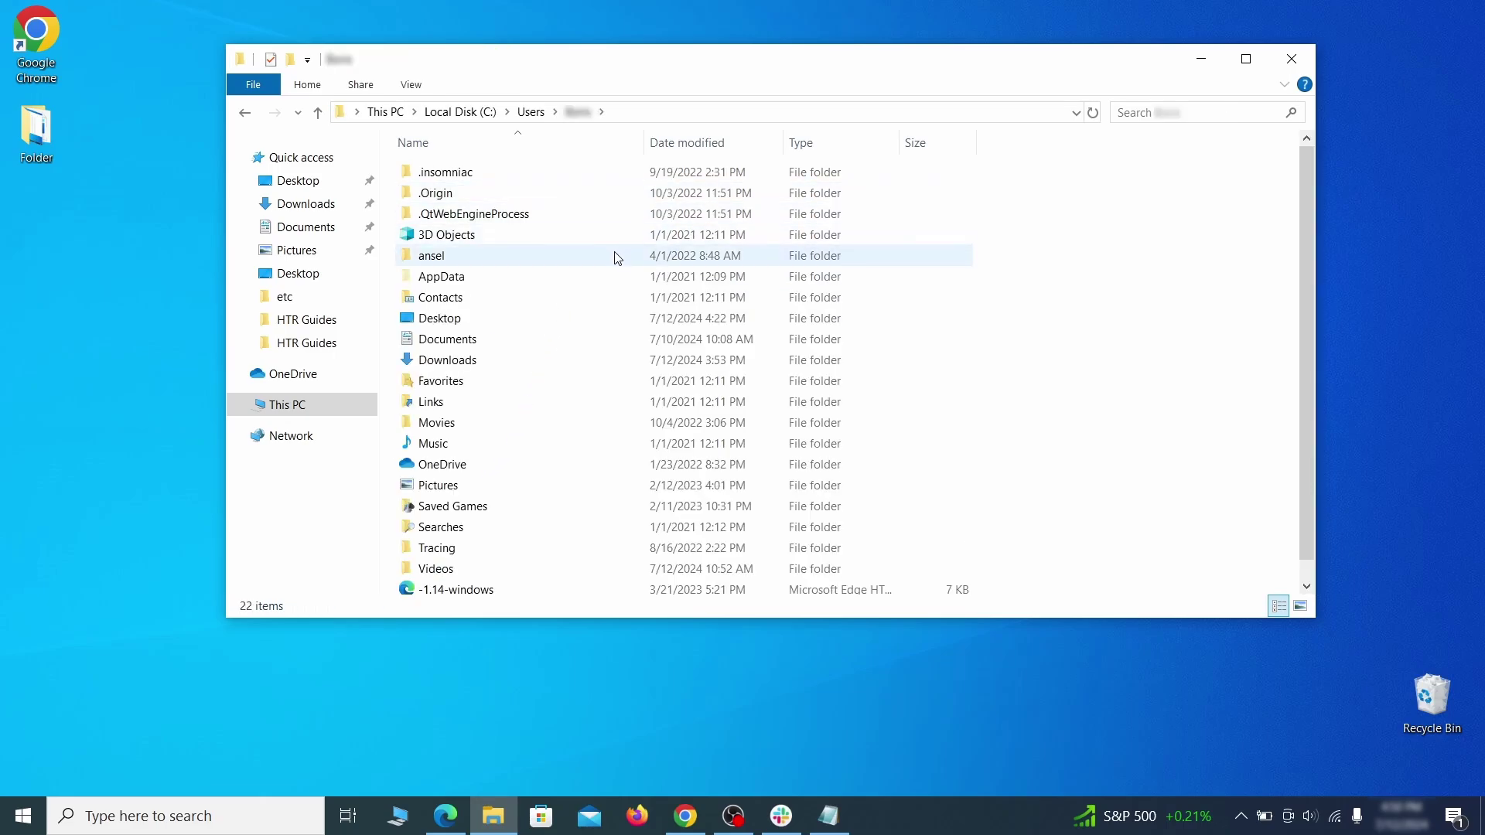
{"action": "double_click", "coordinate": [614, 279]}
{"action": "double_click", "coordinate": [612, 215]}
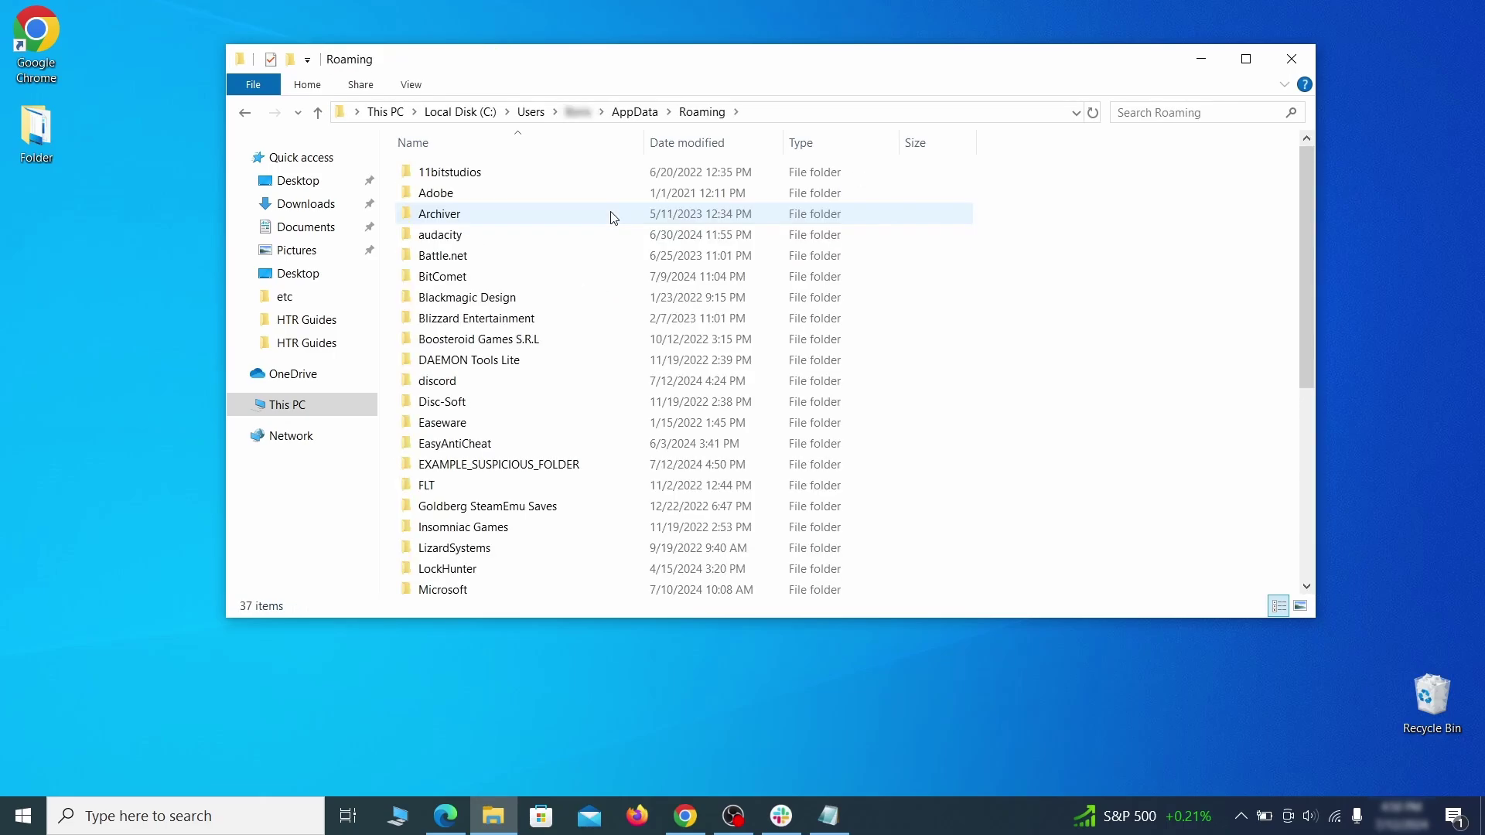
{"action": "scroll", "coordinate": [591, 277], "scroll_direction": "down", "scroll_amount": 1}
{"action": "scroll", "coordinate": [591, 277], "scroll_direction": "down", "scroll_amount": 1}
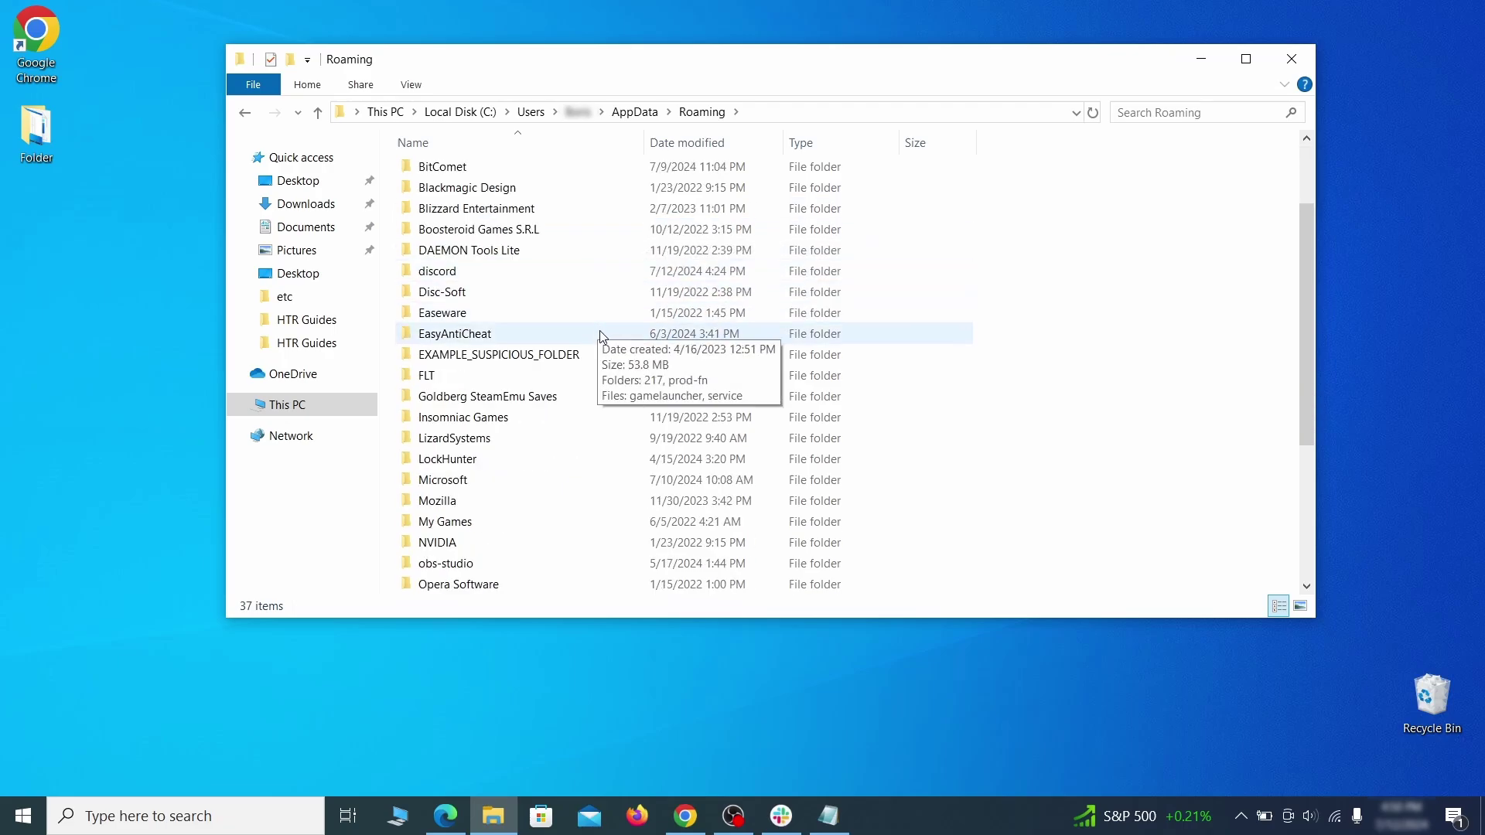
Step: Try deleting EXAMPLE_SUSPICIOUS_FOLDER, then use What's locking this folder? to force-delete it
{"action": "left_click", "coordinate": [608, 360]}
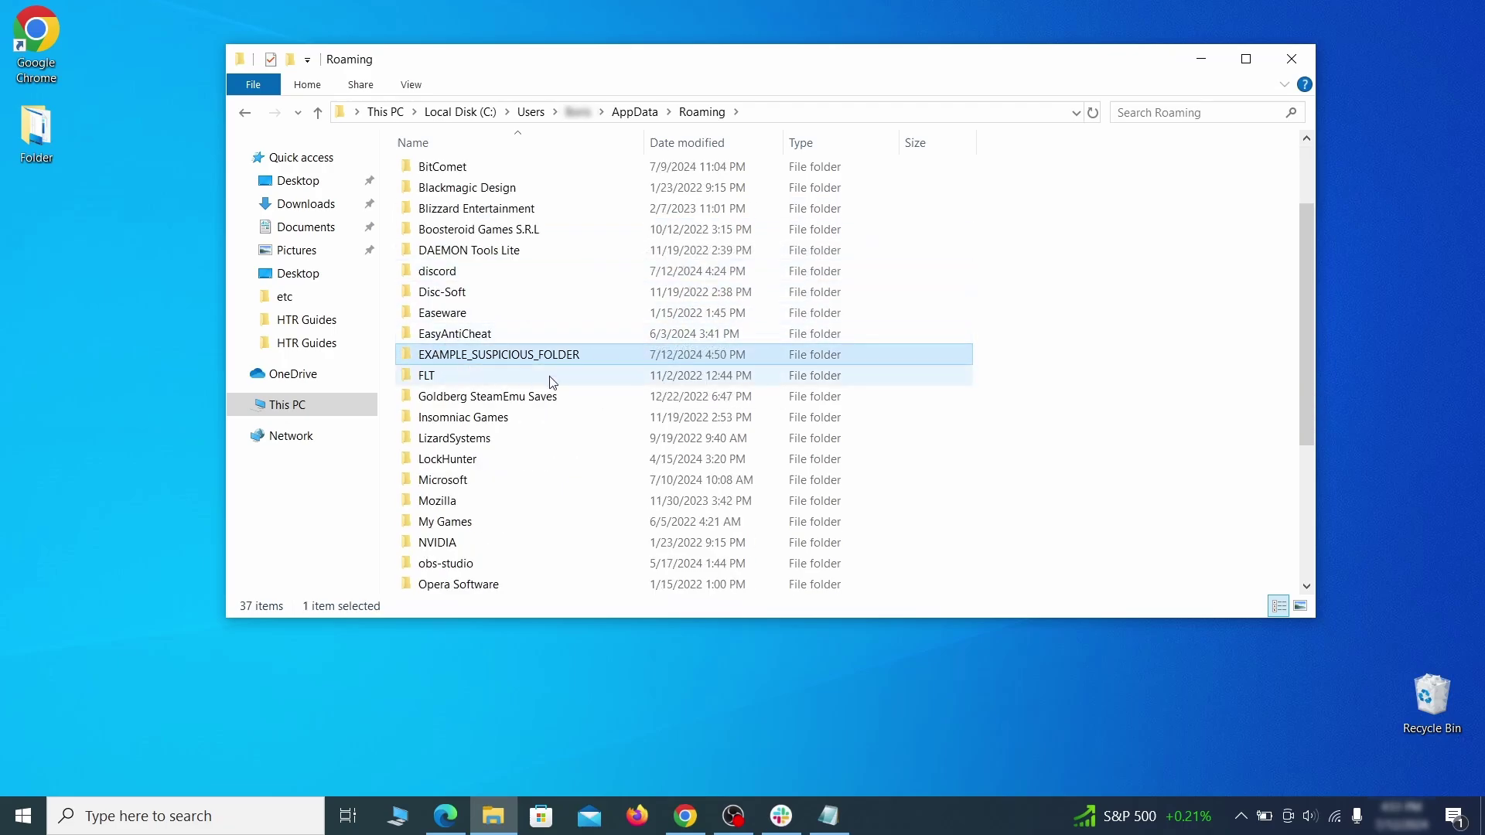
{"action": "right_click", "coordinate": [662, 361]}
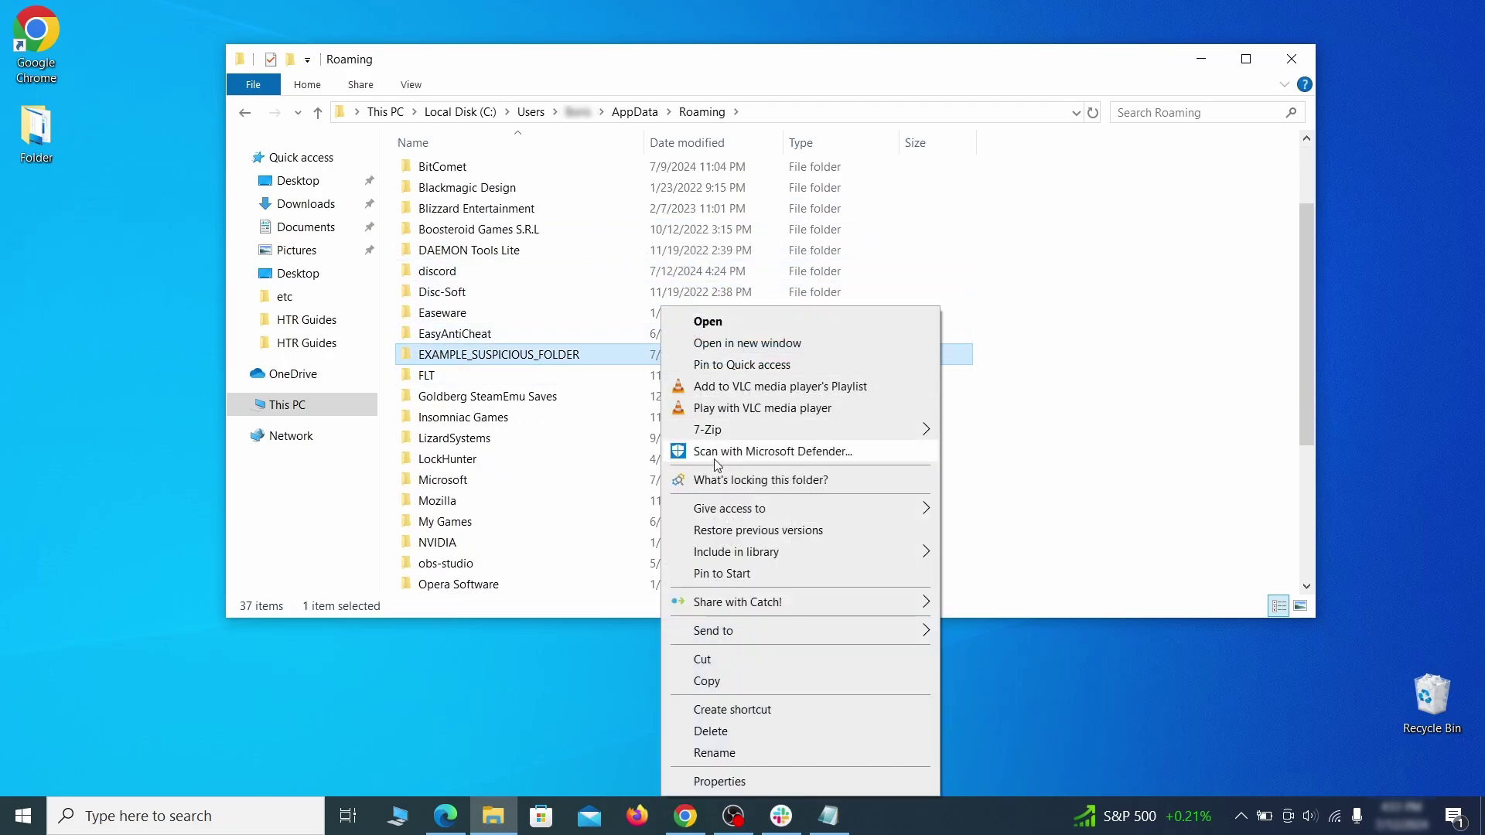
{"action": "left_click", "coordinate": [735, 731]}
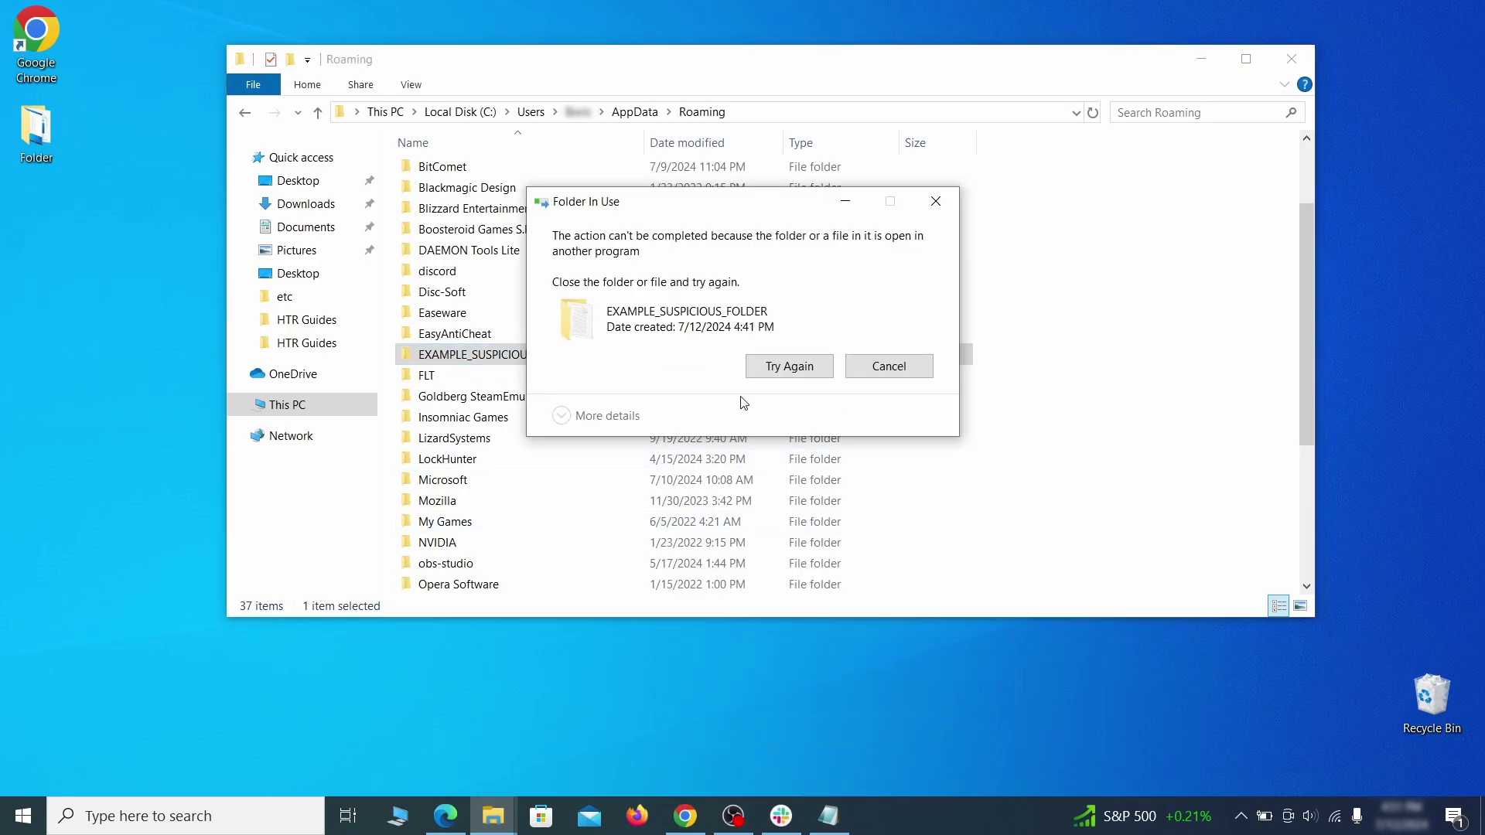
{"action": "left_click", "coordinate": [889, 366]}
{"action": "right_click", "coordinate": [631, 354]}
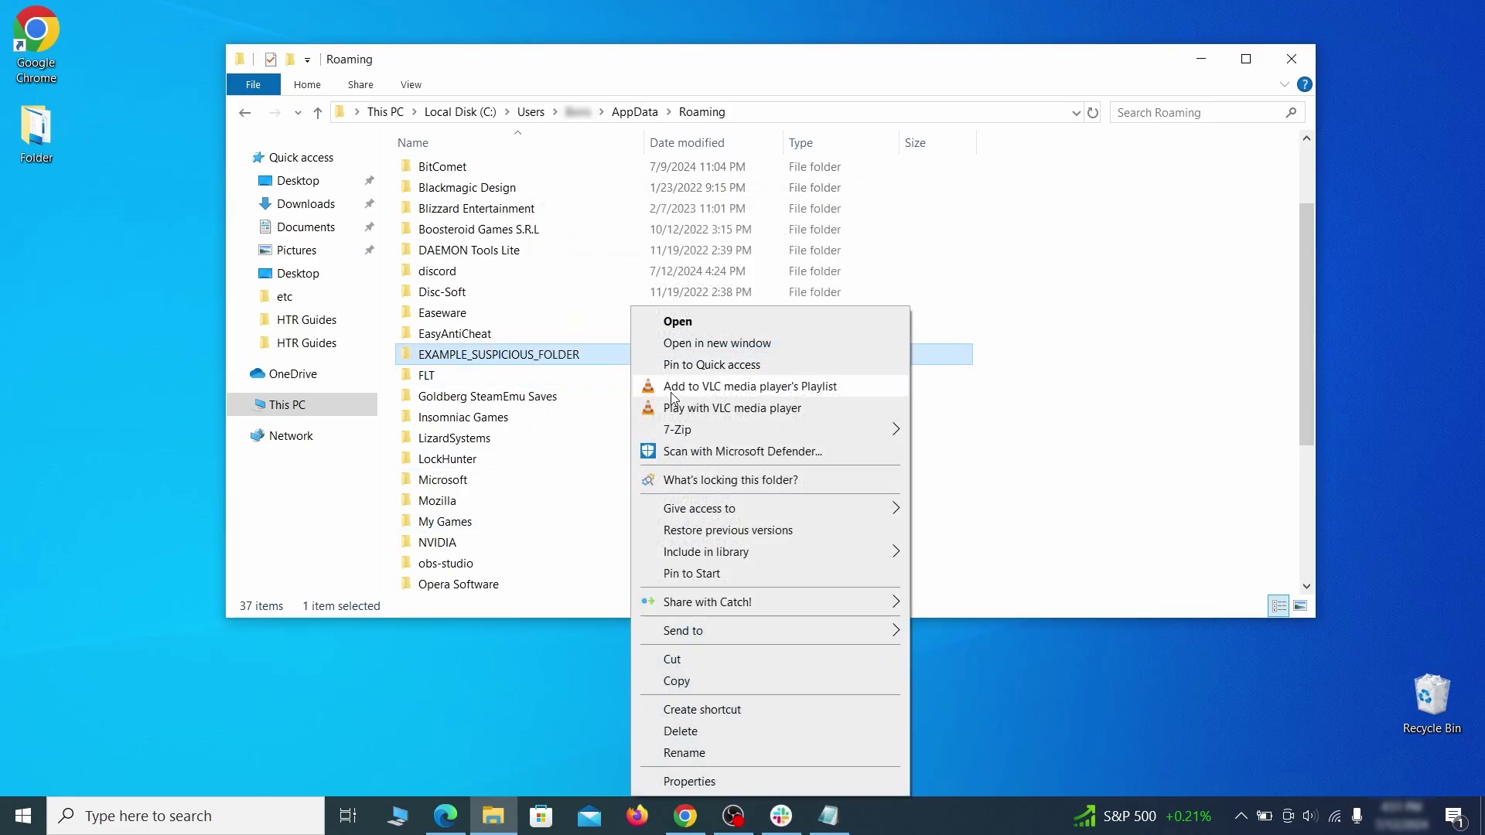
{"action": "left_click", "coordinate": [719, 477]}
{"action": "left_click", "coordinate": [650, 193]}
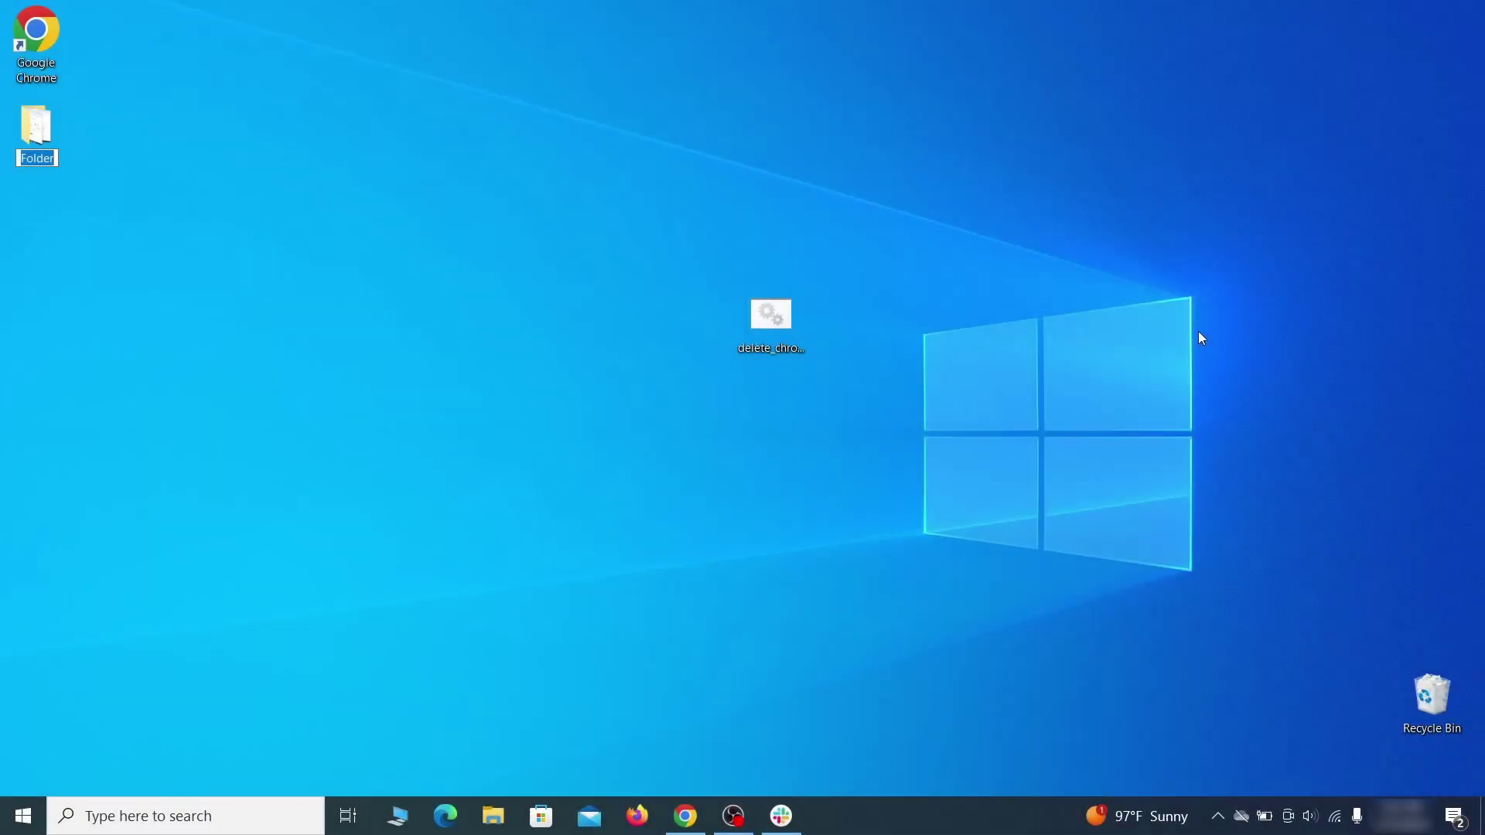
Step: Commit the folder rename and launch Local Group Policy Editor from Windows search
{"action": "key", "text": "Return"}
{"action": "key", "text": "super"}
{"action": "type", "text": "edit"}
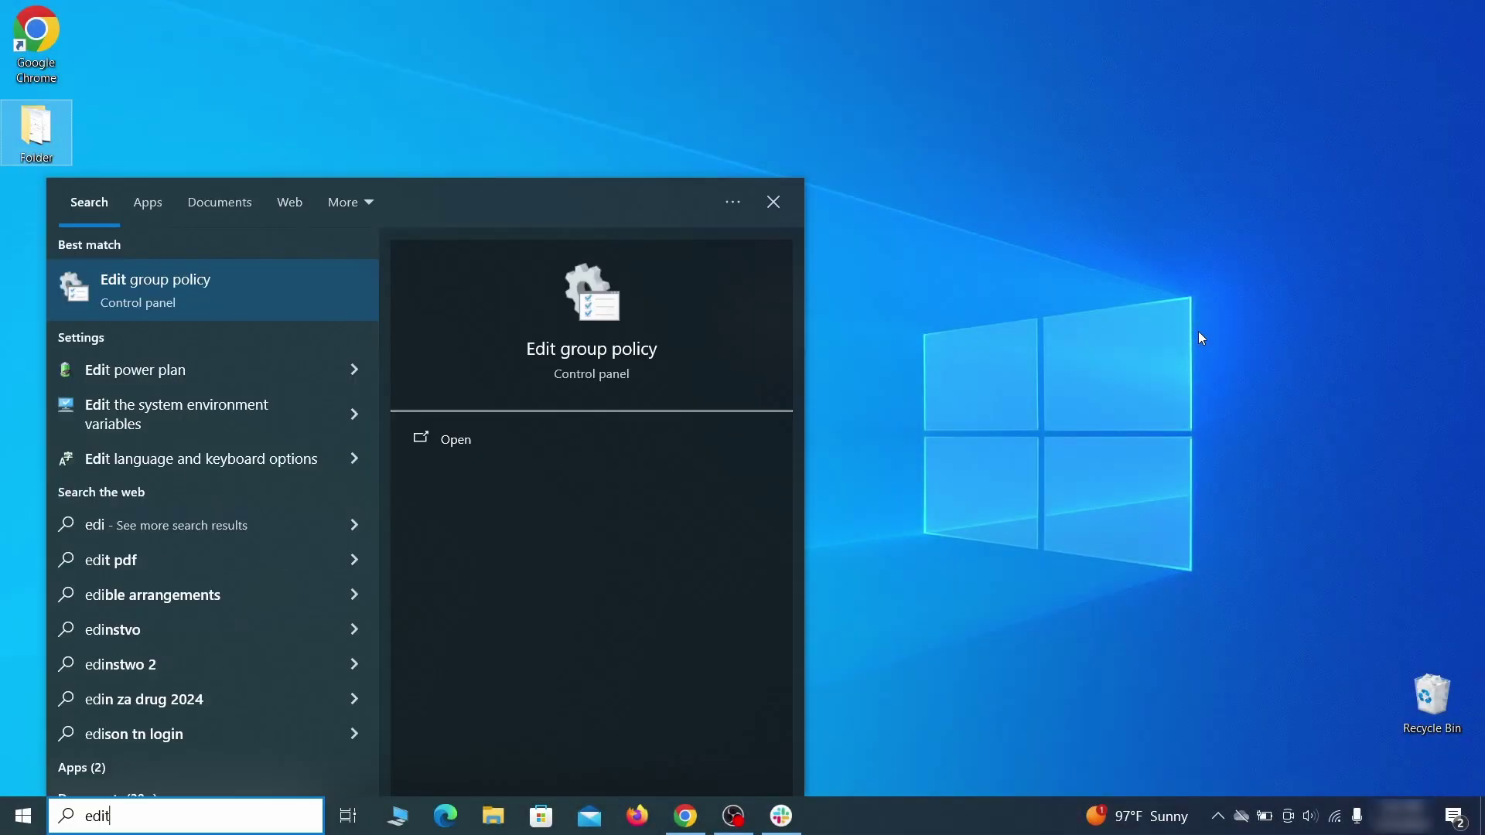
{"action": "type", "text": " group policy"}
{"action": "left_click", "coordinate": [199, 286]}
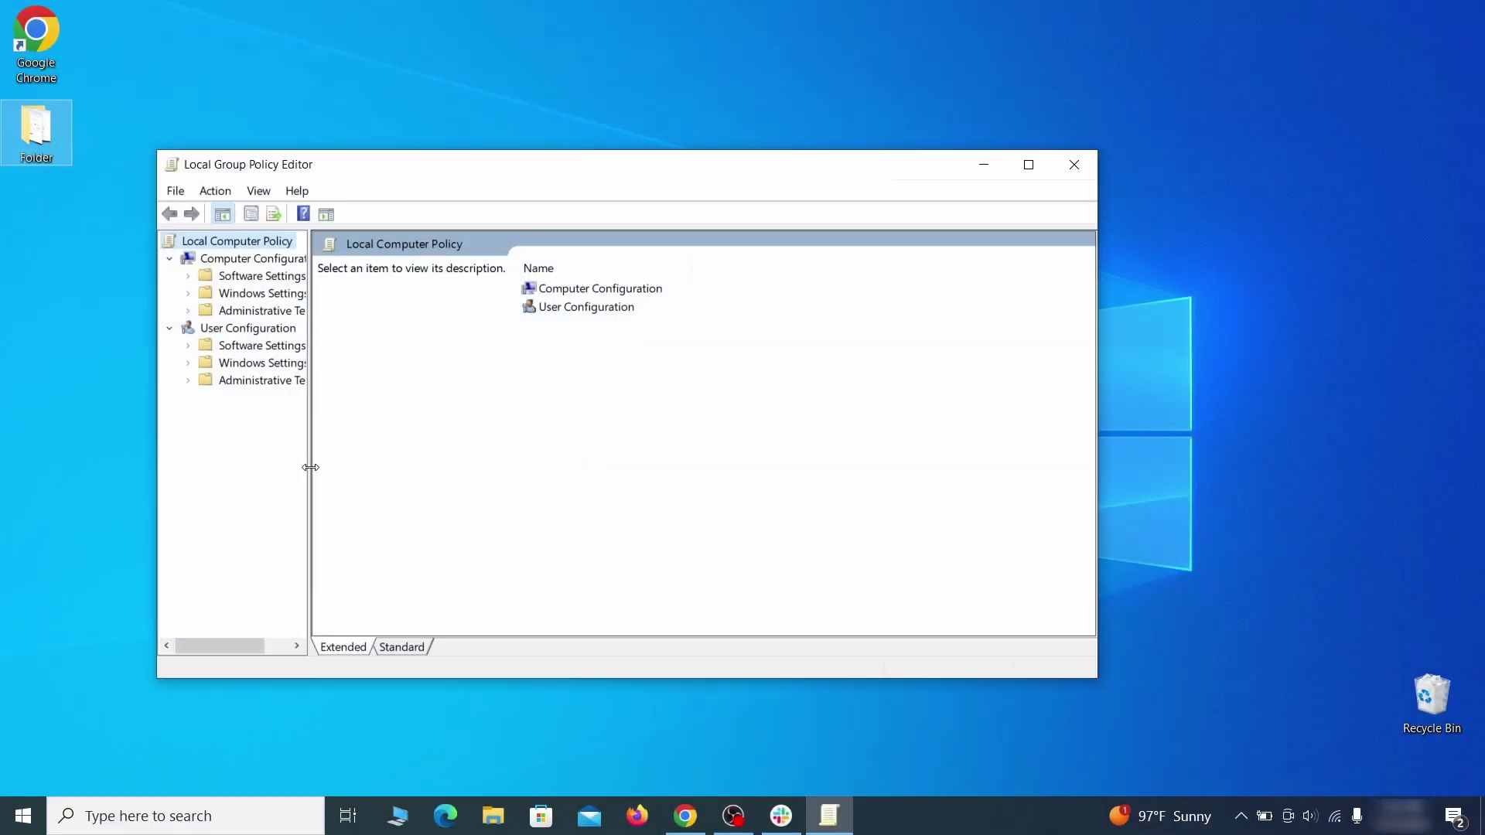
Step: Remove the chrome template via Computer Configuration's Administrative Templates Add/Remove Templates list
{"action": "left_click", "coordinate": [243, 262]}
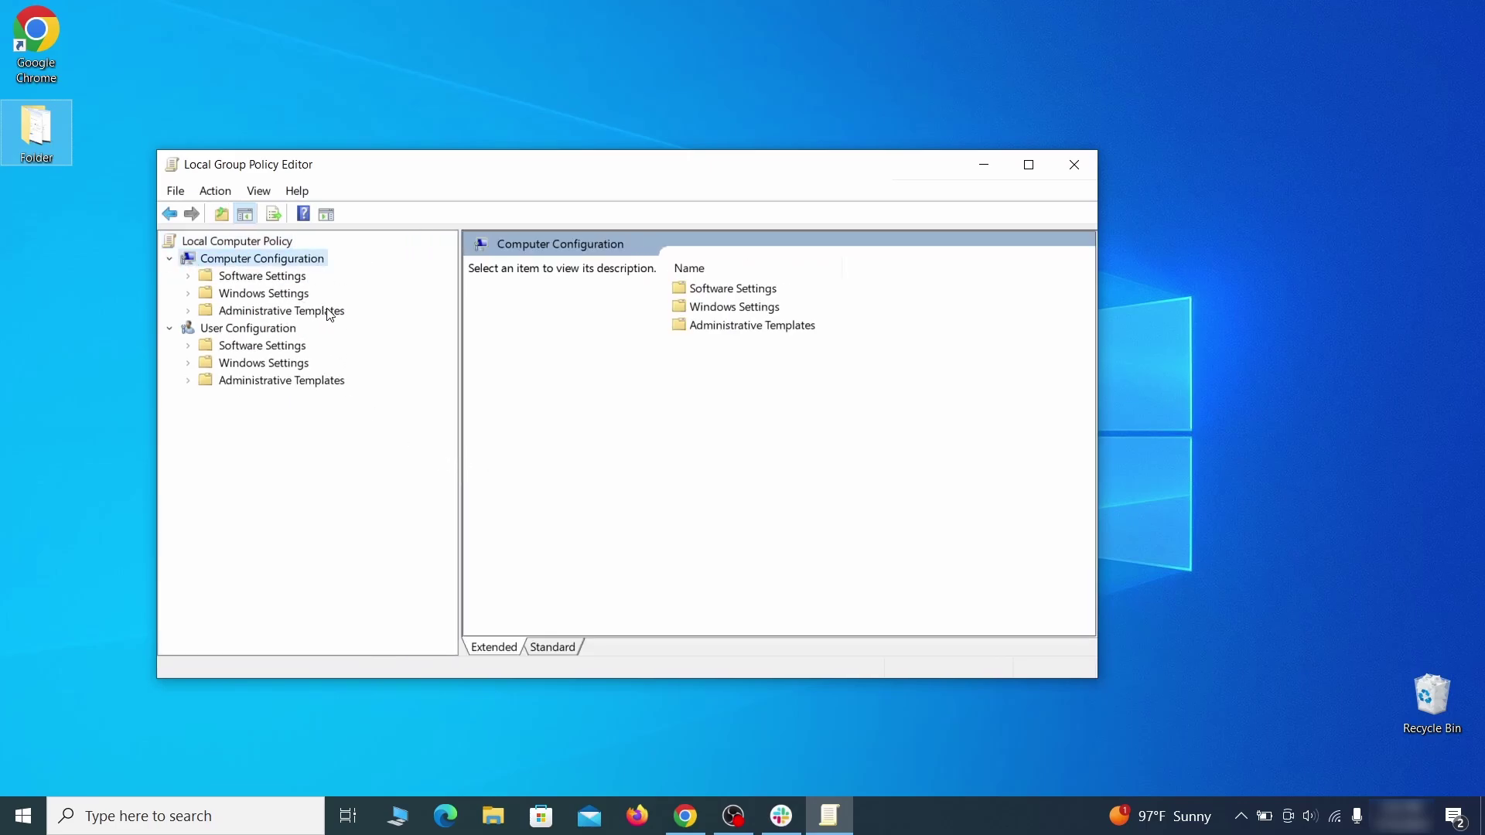
{"action": "left_click", "coordinate": [328, 314]}
{"action": "right_click", "coordinate": [330, 311]}
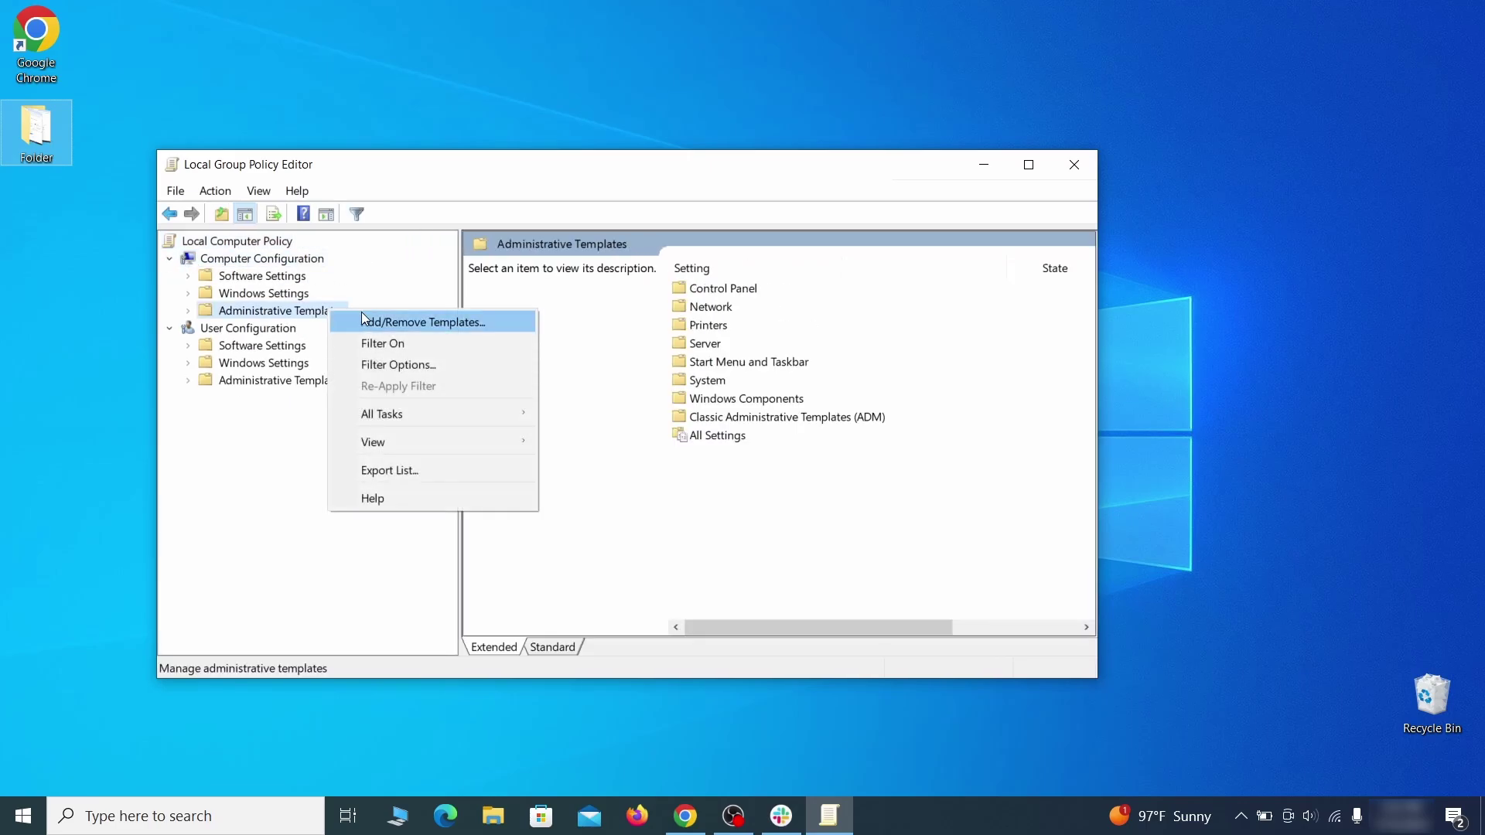
{"action": "left_click", "coordinate": [473, 322]}
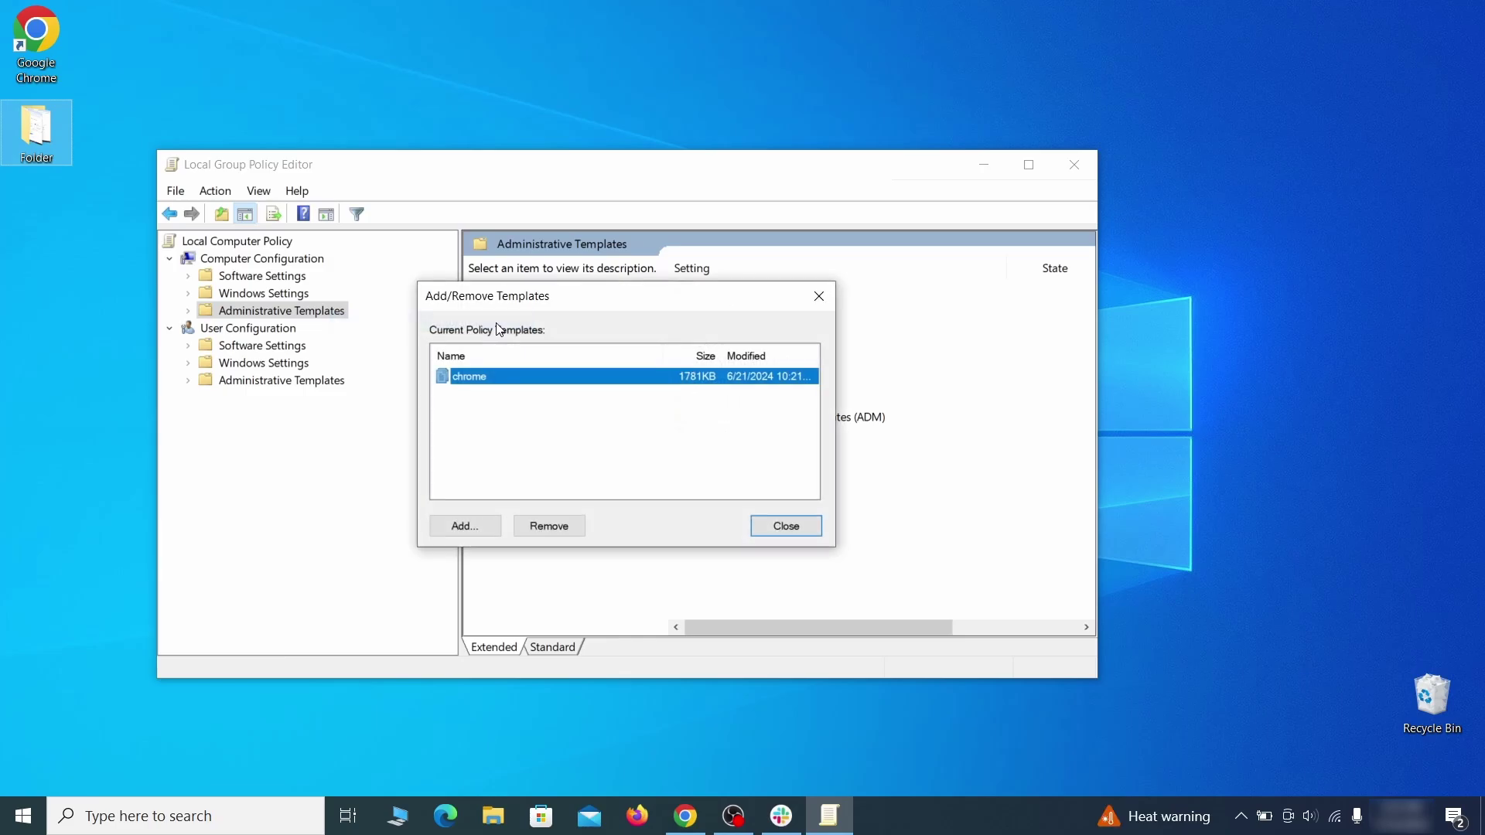
{"action": "left_click", "coordinate": [549, 526]}
{"action": "left_click", "coordinate": [799, 523]}
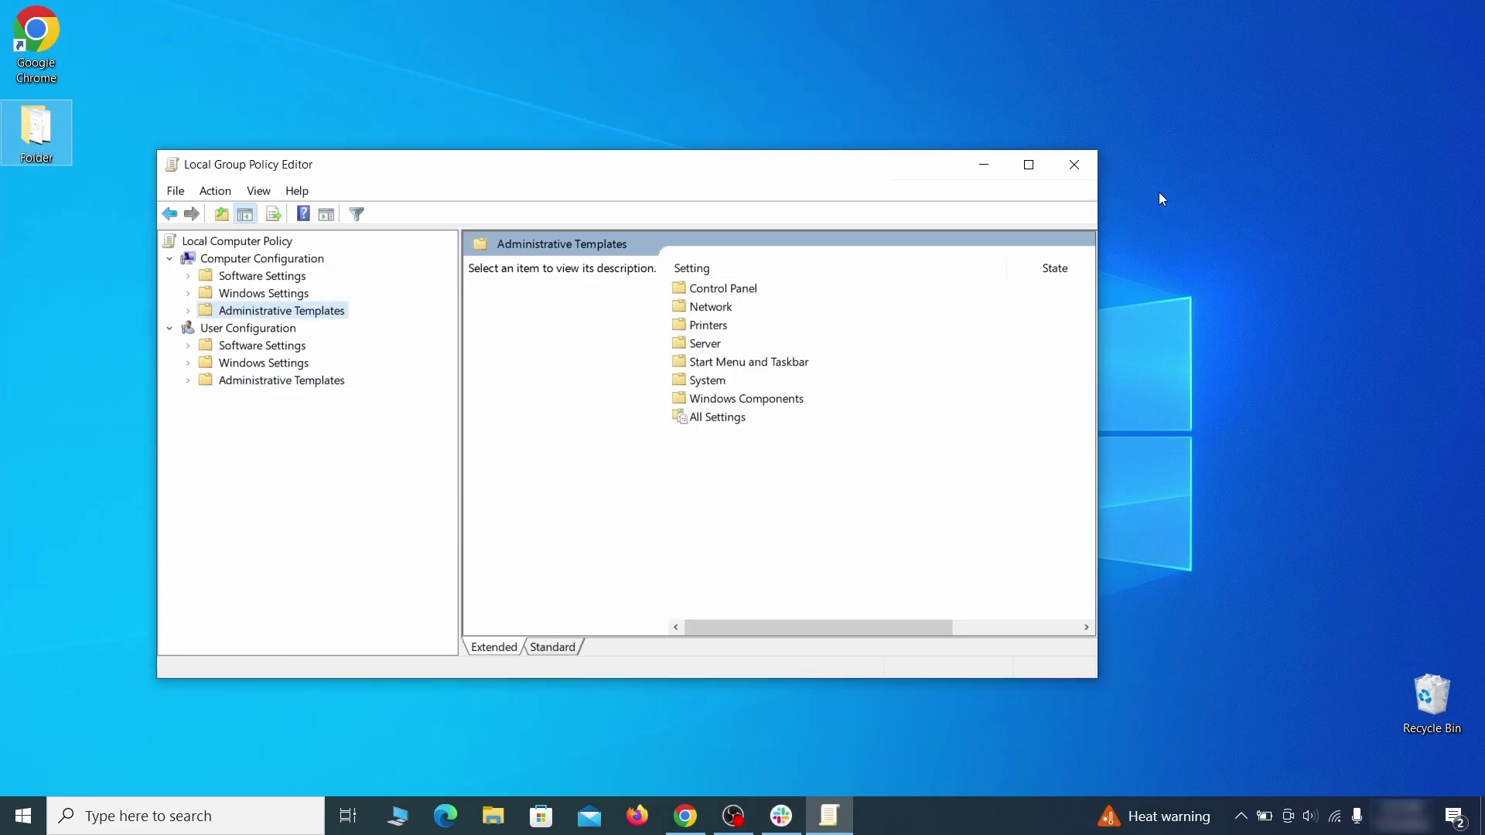
Step: Close Local Group Policy Editor and restart the computer from the Start menu
{"action": "left_click", "coordinate": [1076, 167]}
{"action": "left_click", "coordinate": [23, 815]}
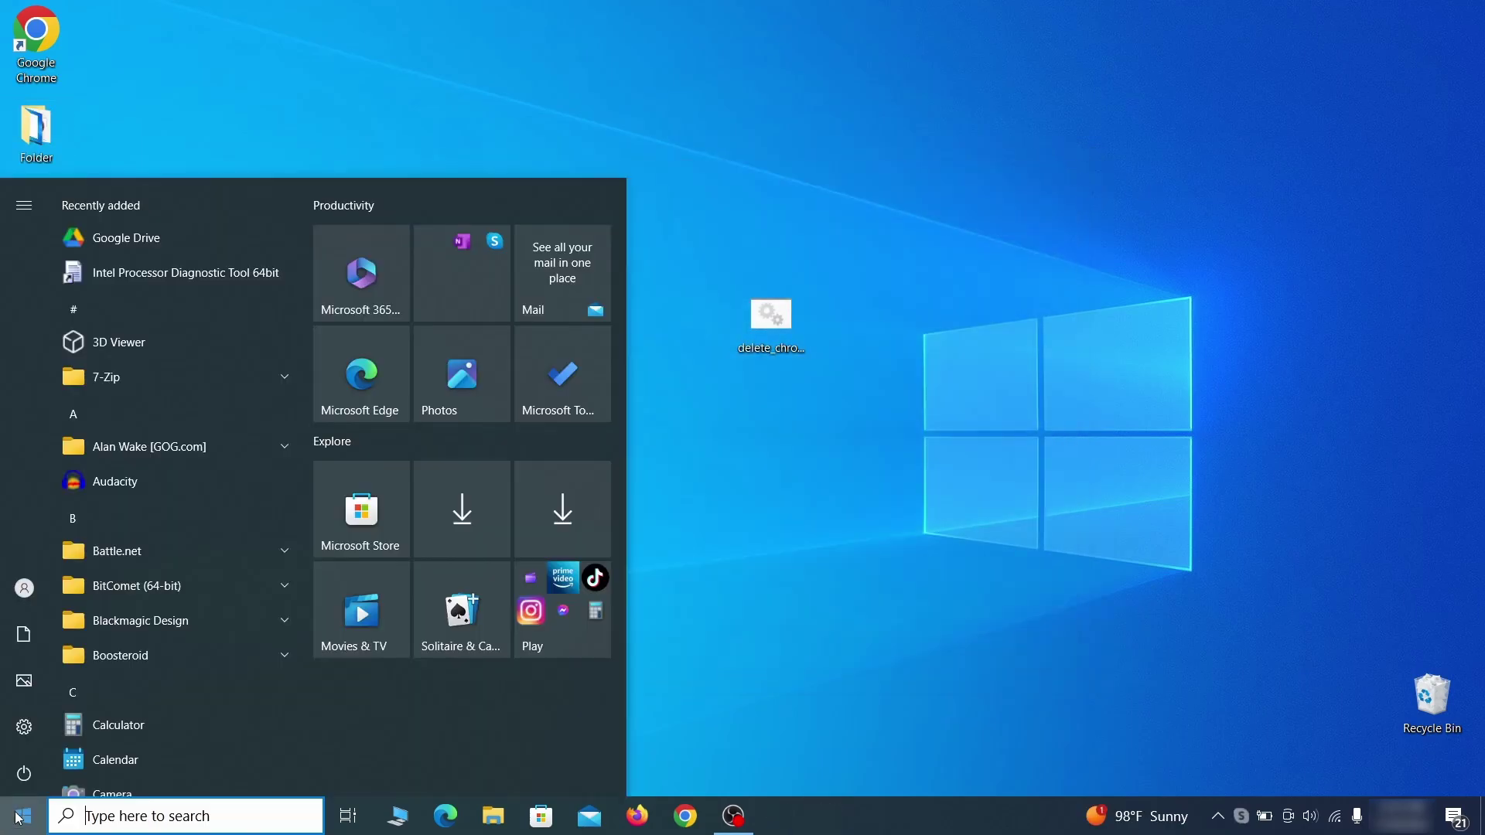
{"action": "left_click", "coordinate": [24, 770]}
{"action": "left_click", "coordinate": [130, 723]}
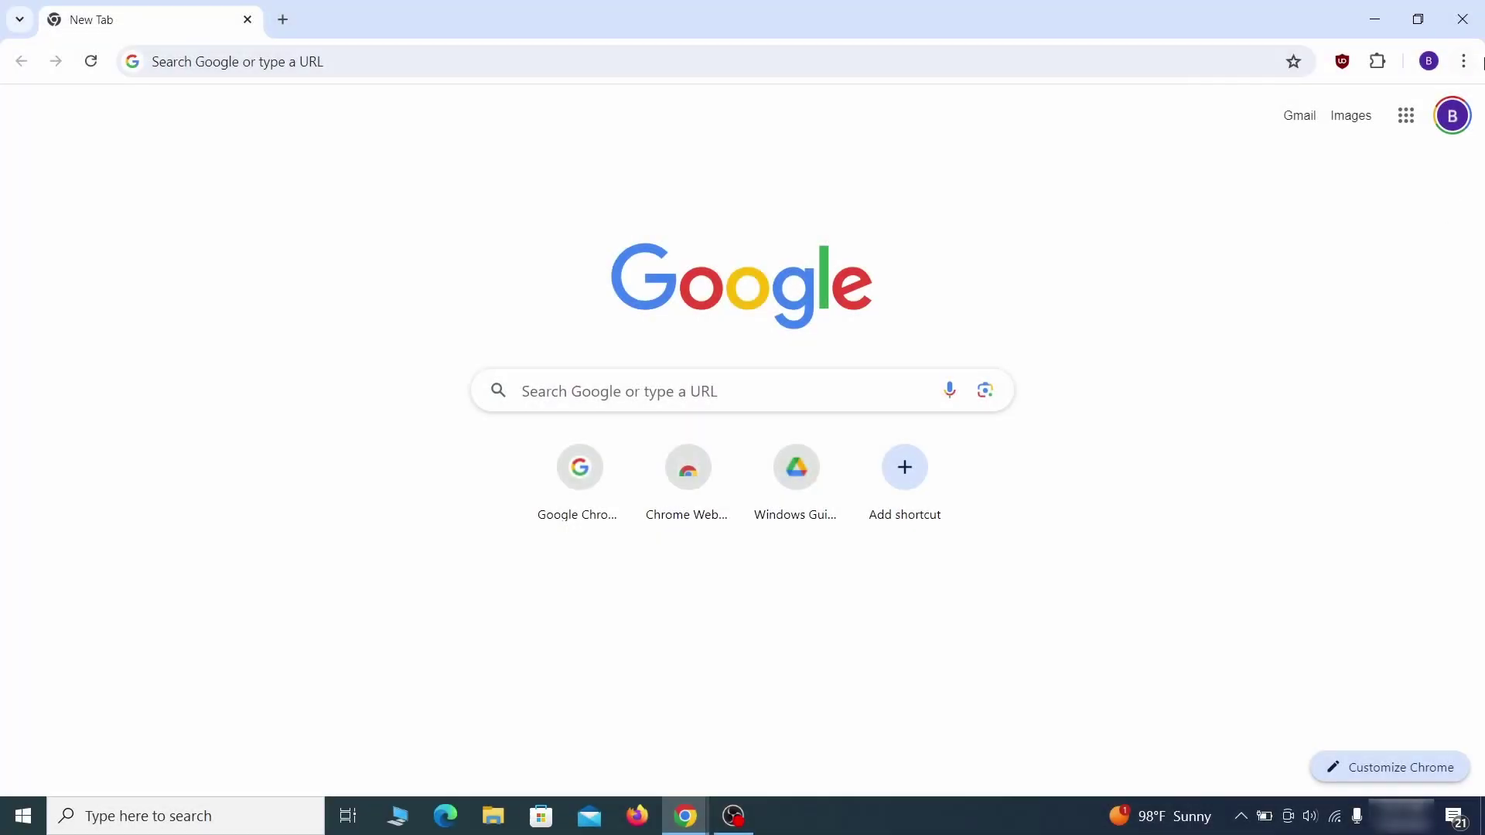
{"action": "left_click", "coordinate": [1462, 60]}
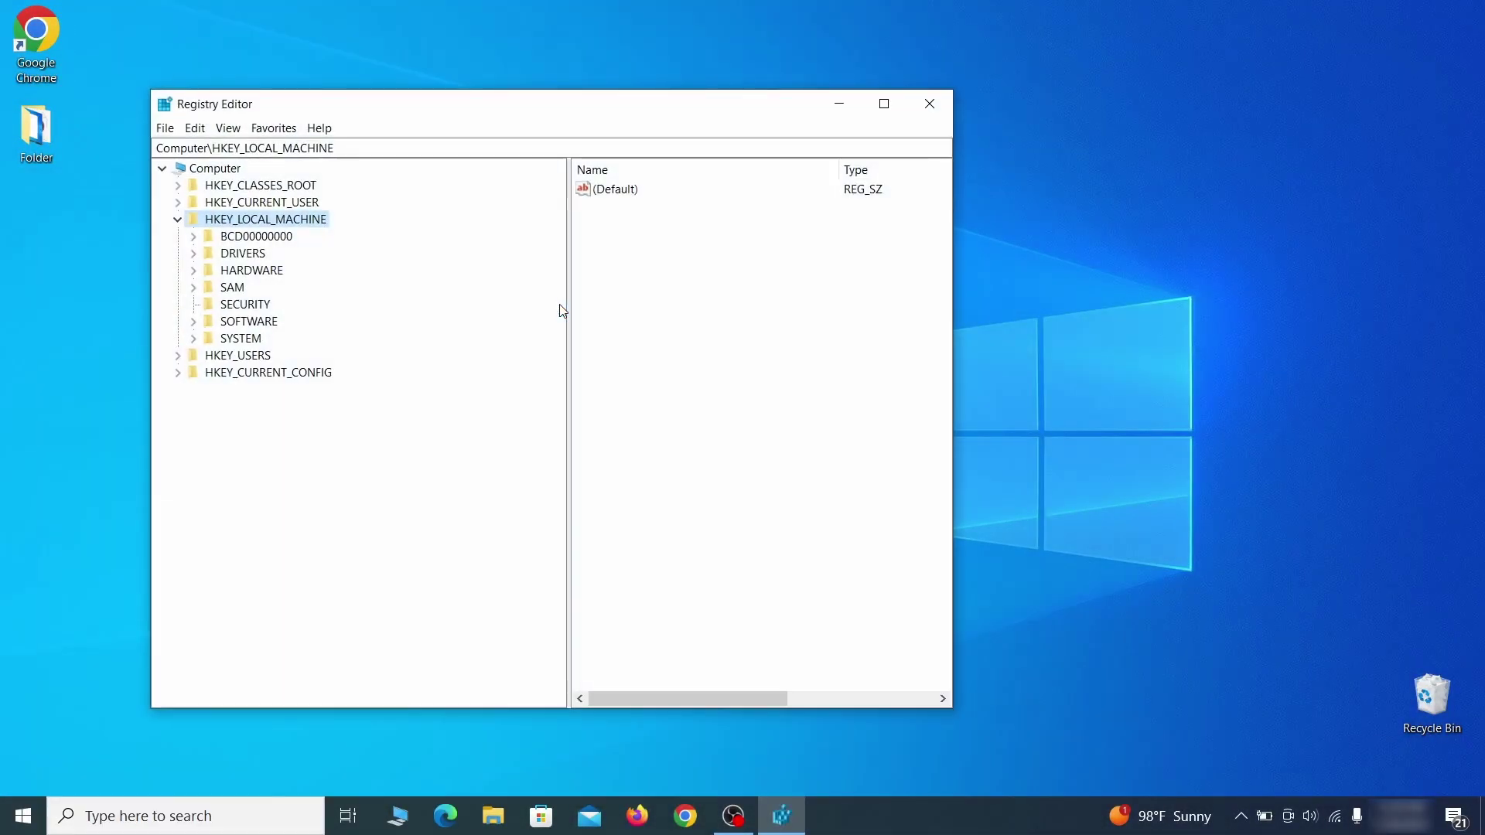
Step: Expand HKLM\BCD00000000\Objects\{b2721d73…}\Elements and cancel deleting key 12000004
{"action": "left_click", "coordinate": [192, 236]}
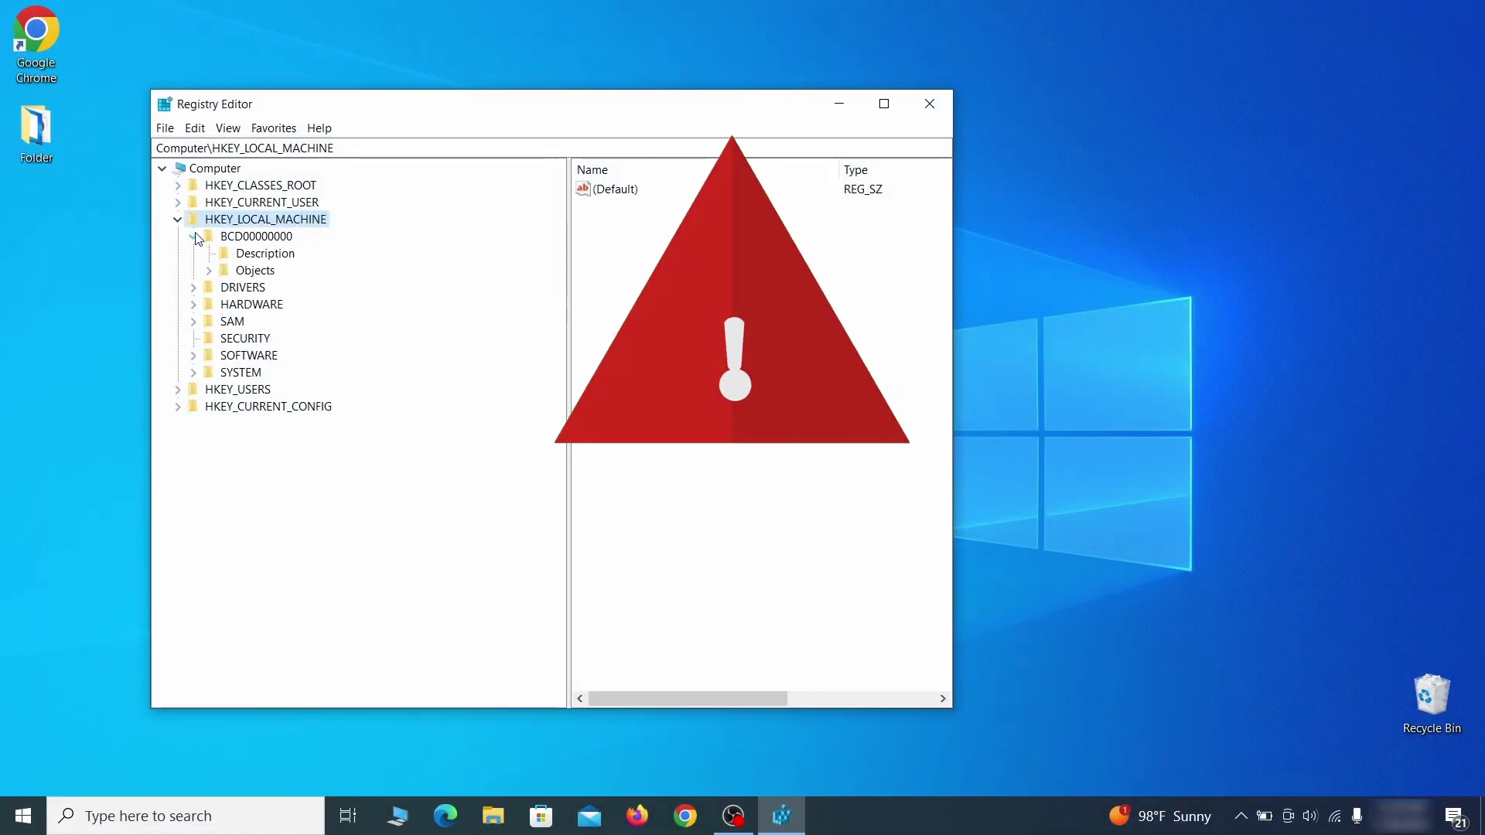
{"action": "left_click", "coordinate": [208, 270]}
{"action": "left_click", "coordinate": [224, 441]}
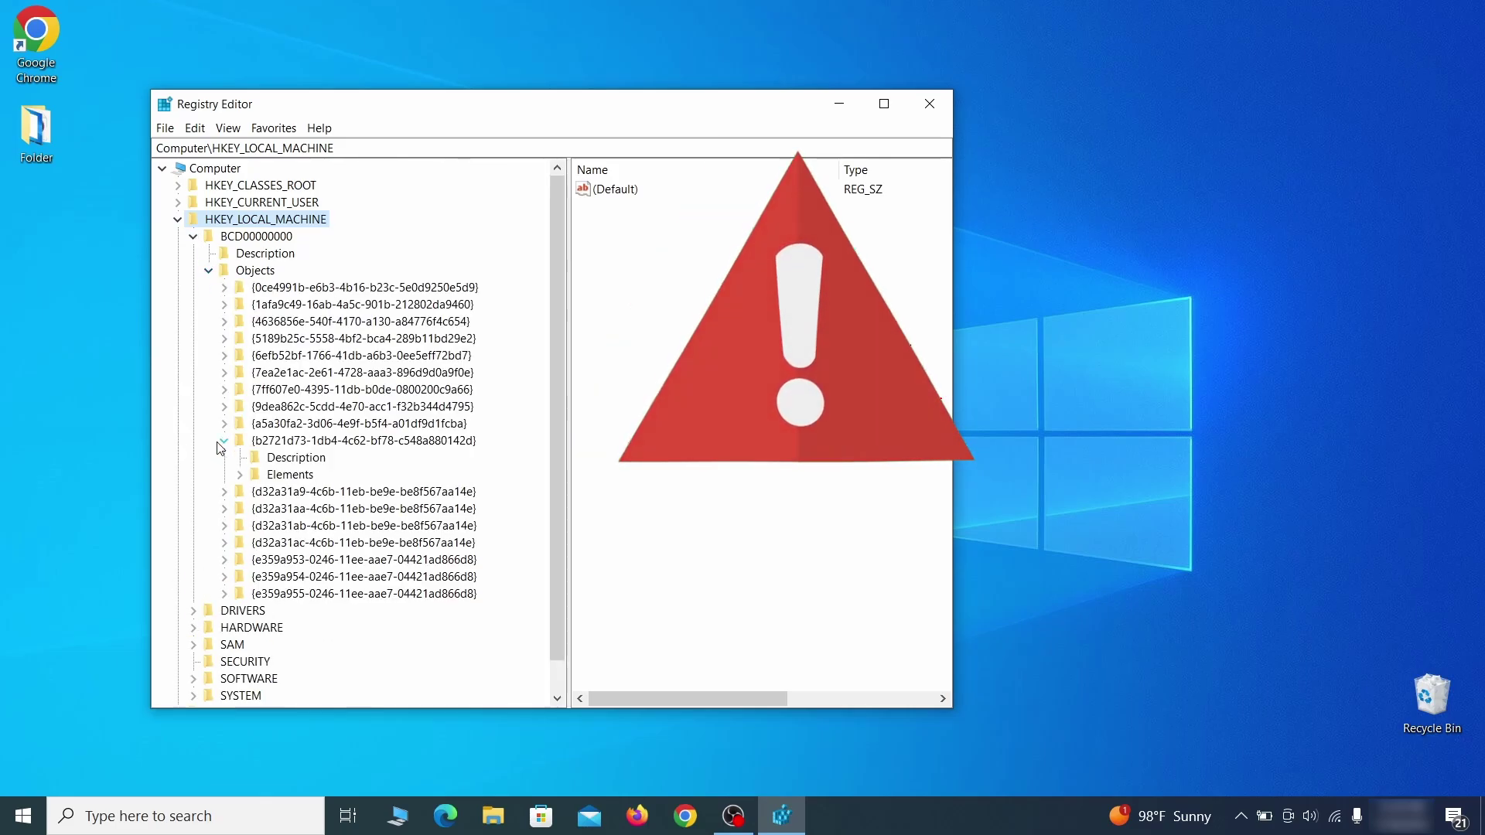
{"action": "left_click", "coordinate": [239, 474]}
{"action": "left_click", "coordinate": [307, 526]}
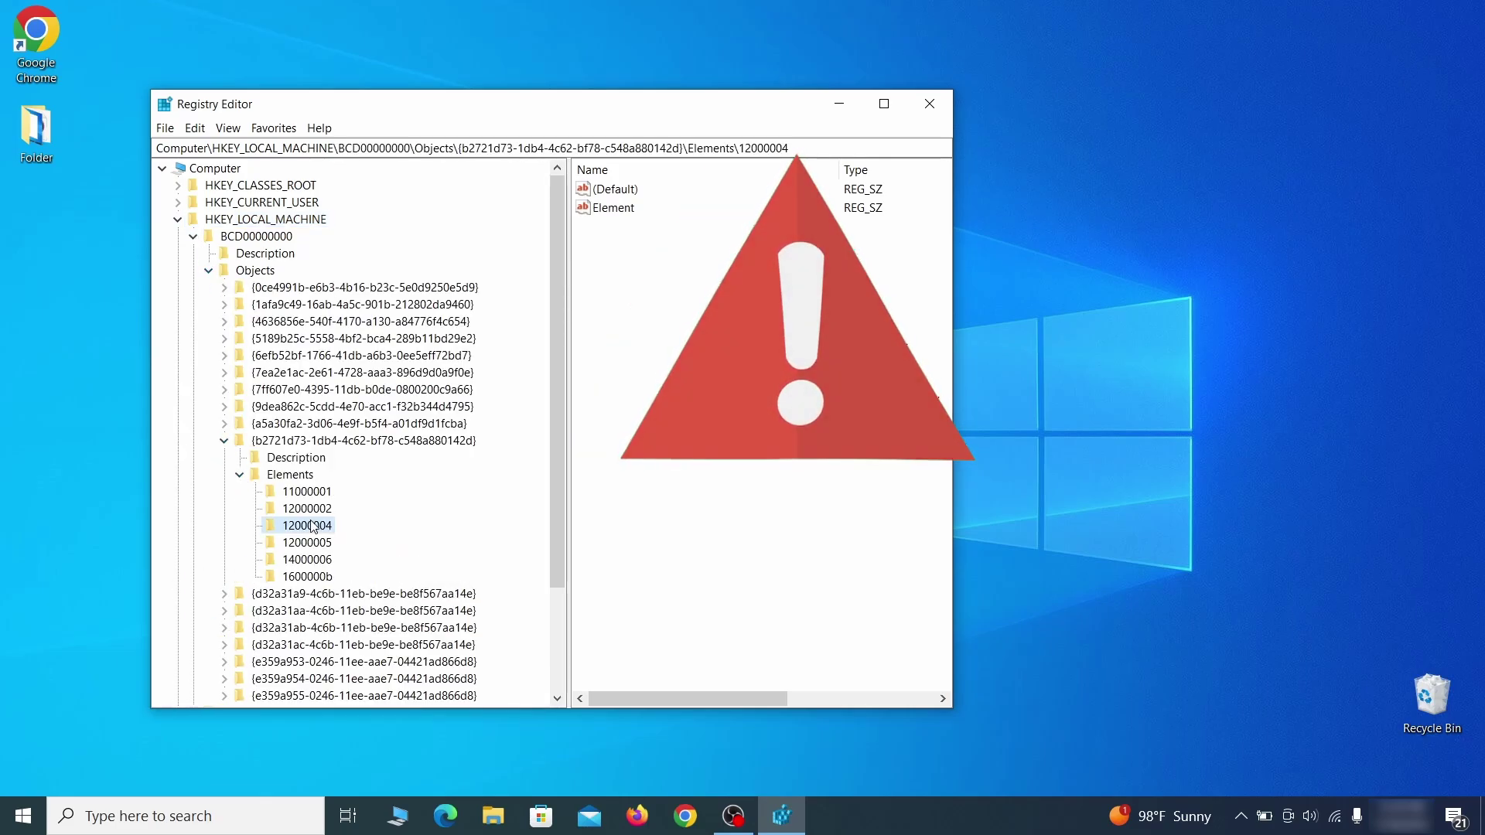
{"action": "right_click", "coordinate": [309, 525]}
{"action": "left_click", "coordinate": [383, 593]}
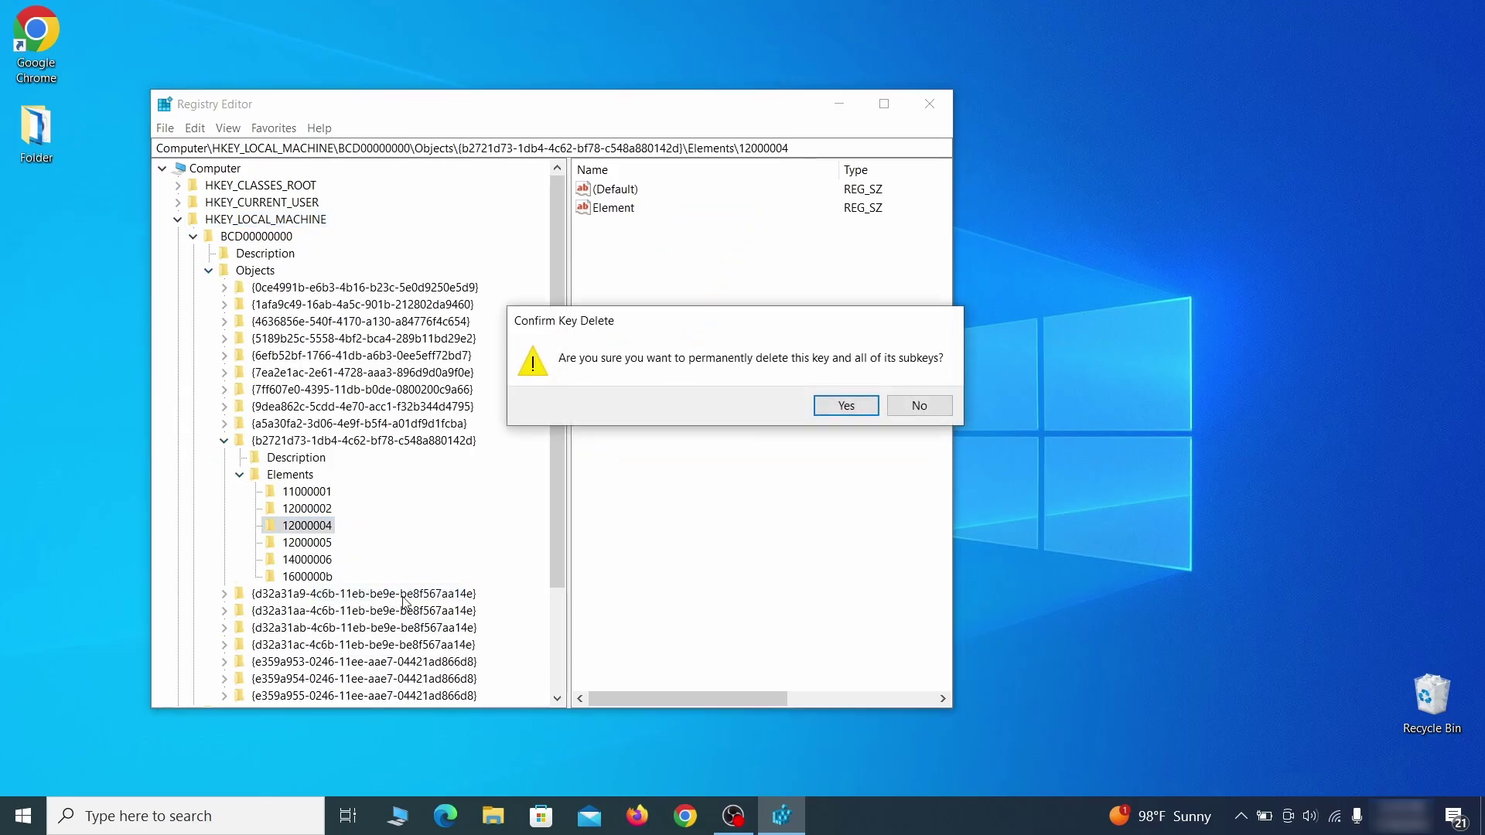
{"action": "left_click", "coordinate": [933, 413]}
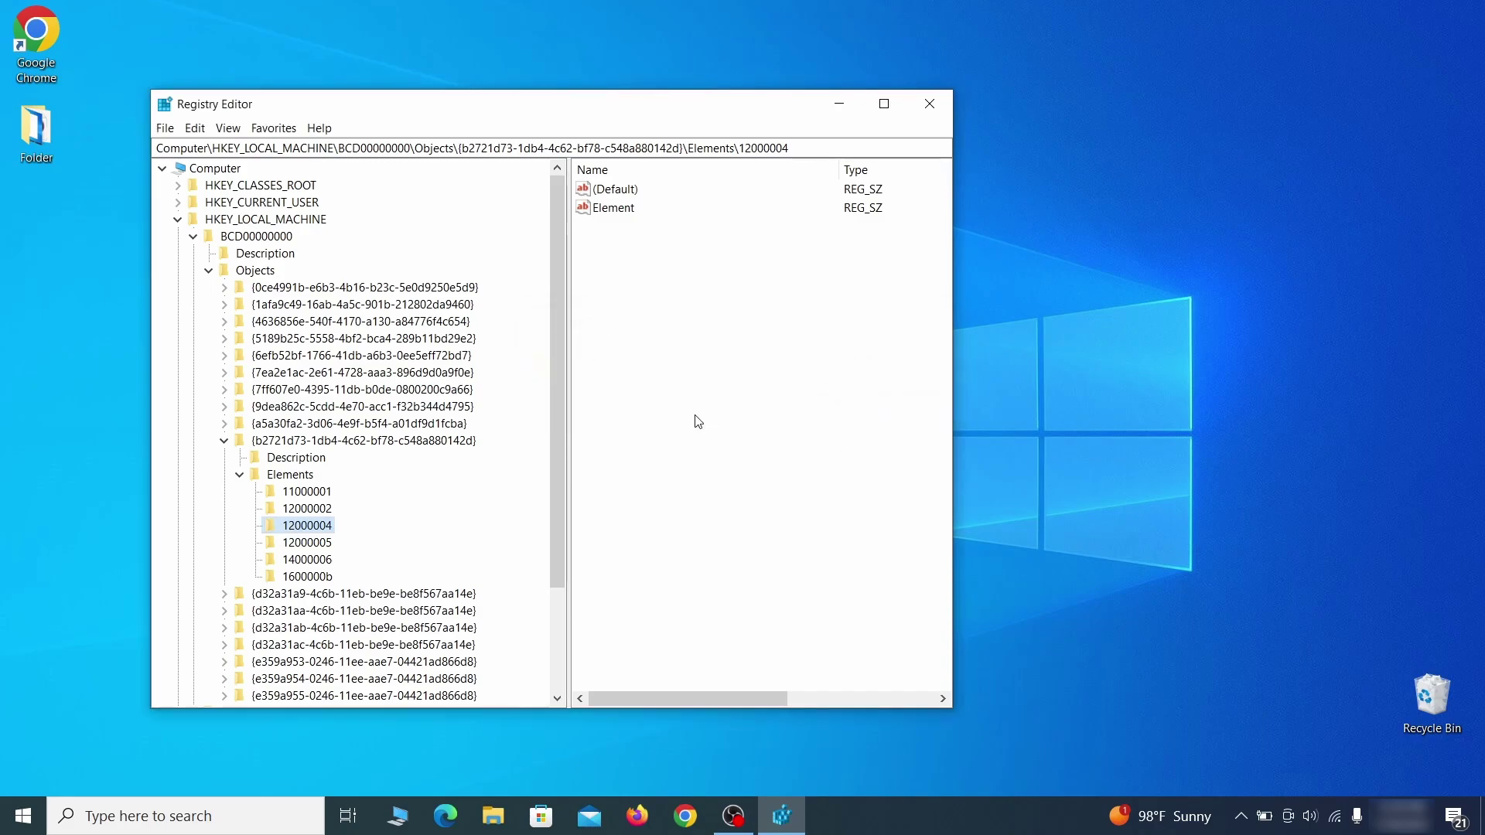
{"action": "scroll", "coordinate": [242, 592], "scroll_direction": "down", "scroll_amount": 3}
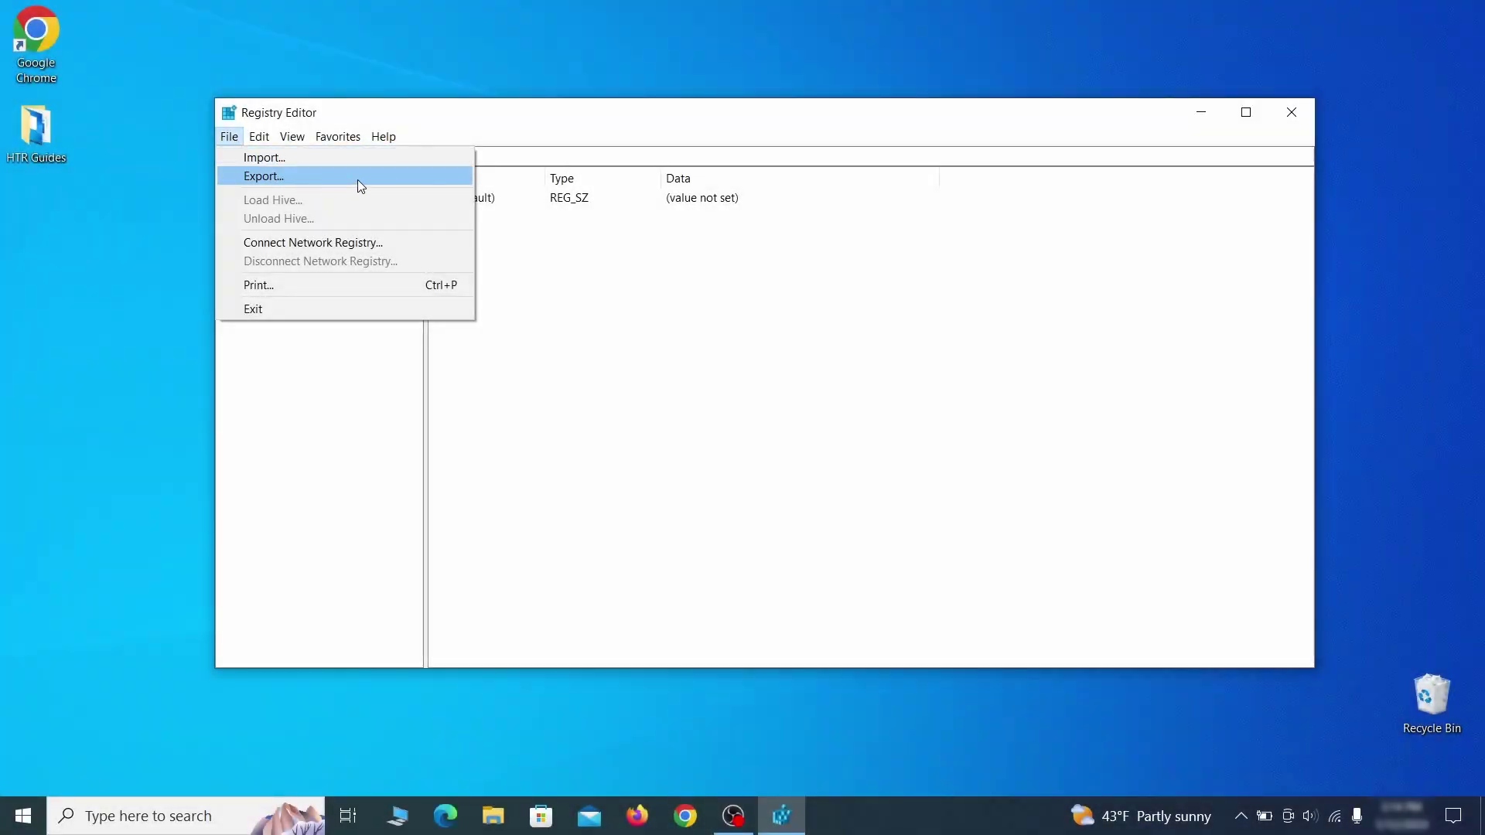
Step: Export the registry as 'Registry Backup 1' on the Desktop, then select it for import
{"action": "left_click", "coordinate": [357, 186]}
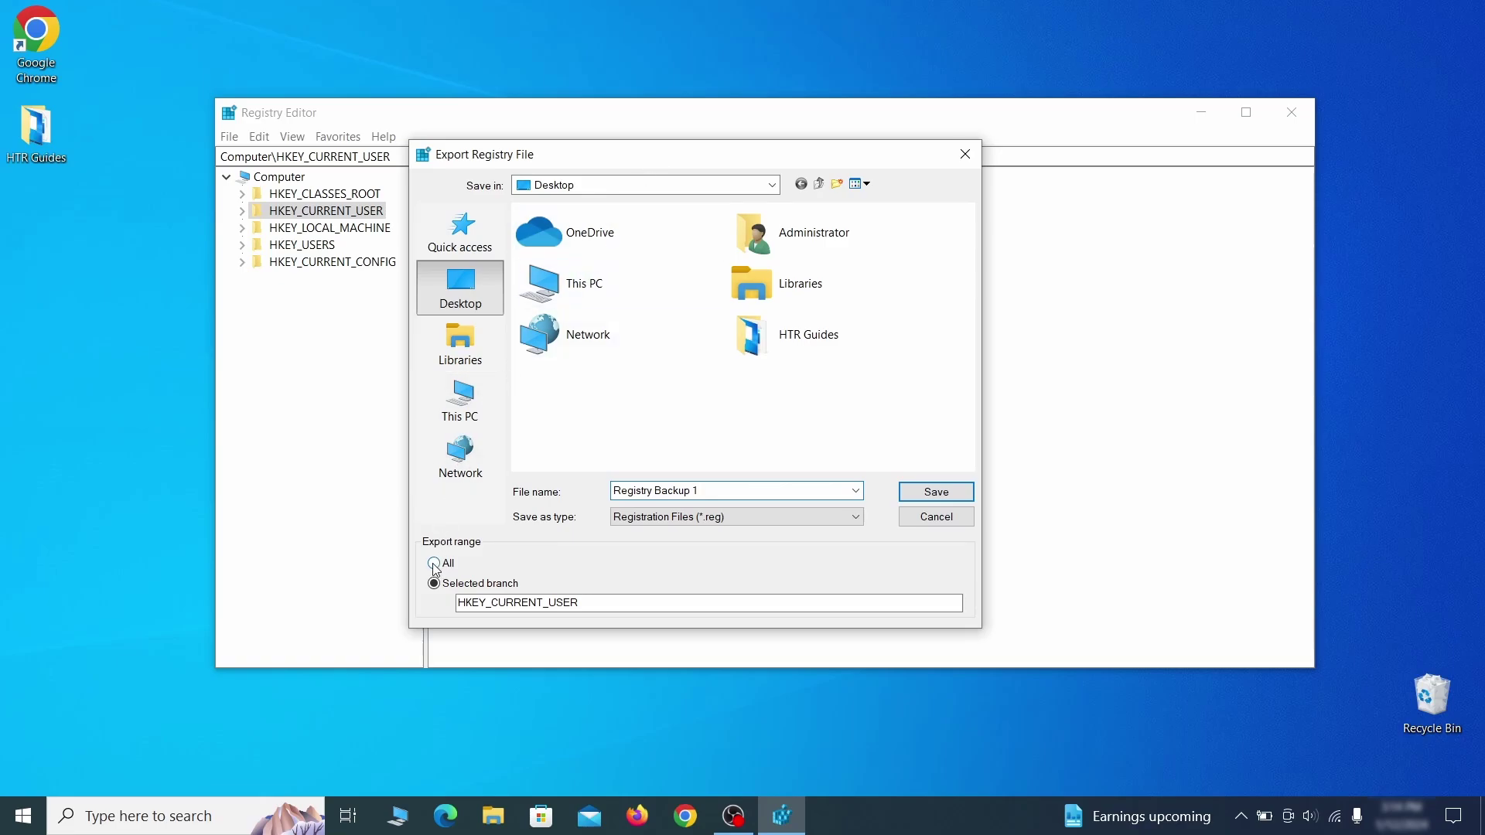
{"action": "left_click", "coordinate": [228, 136]}
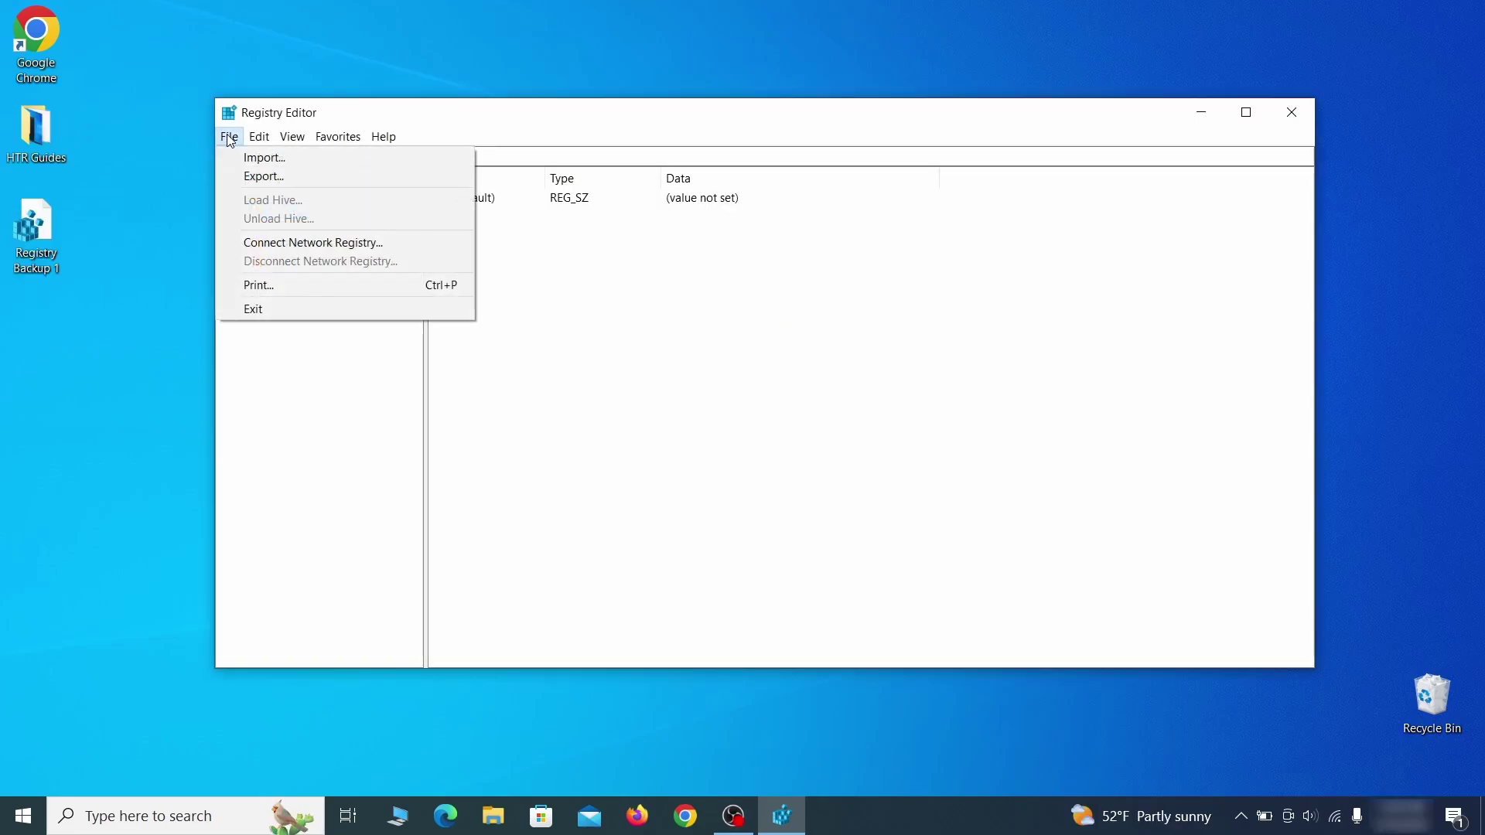
{"action": "left_click", "coordinate": [315, 163]}
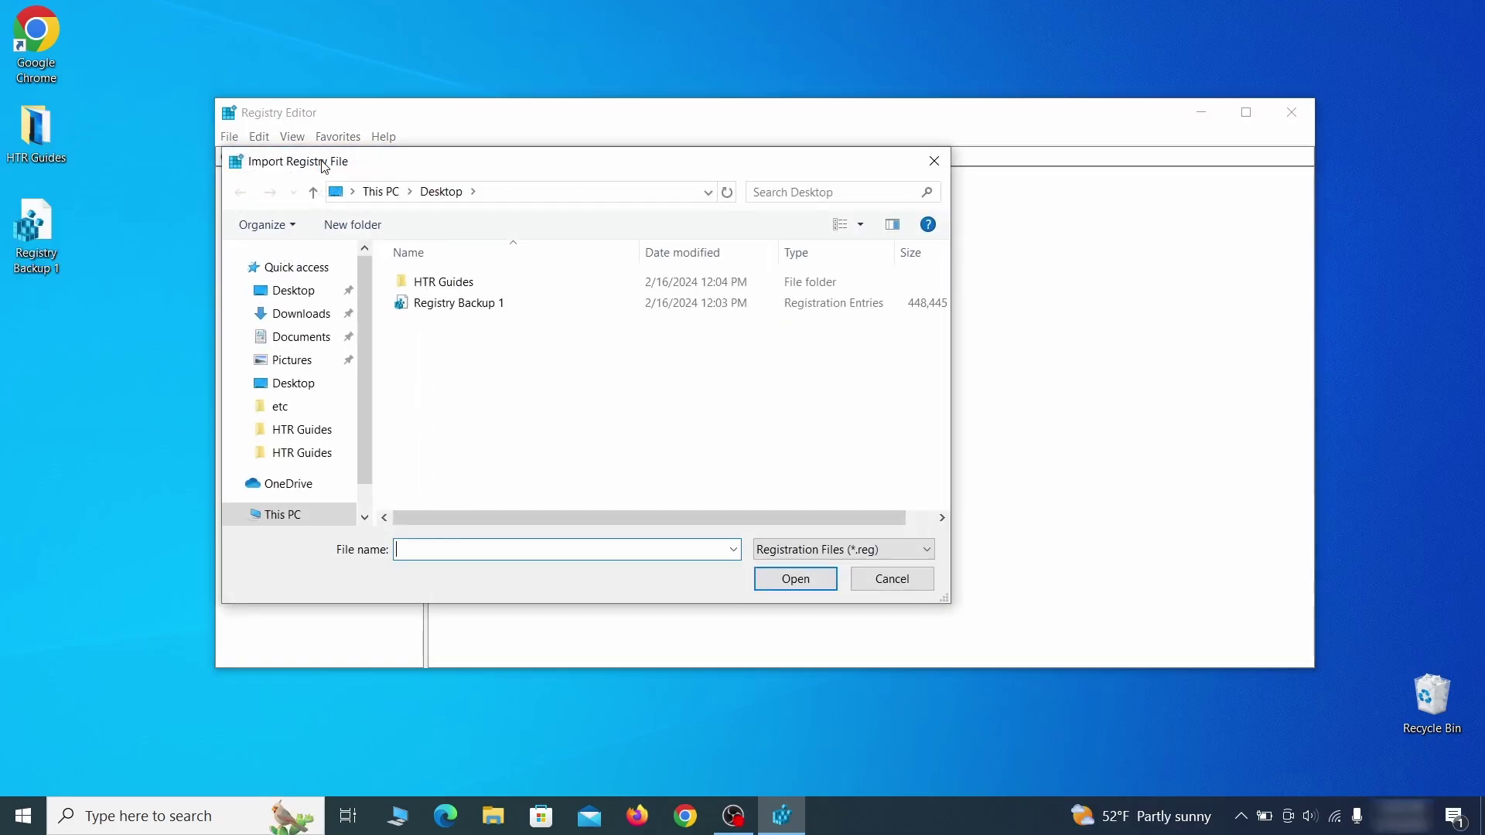
{"action": "left_click", "coordinate": [514, 312]}
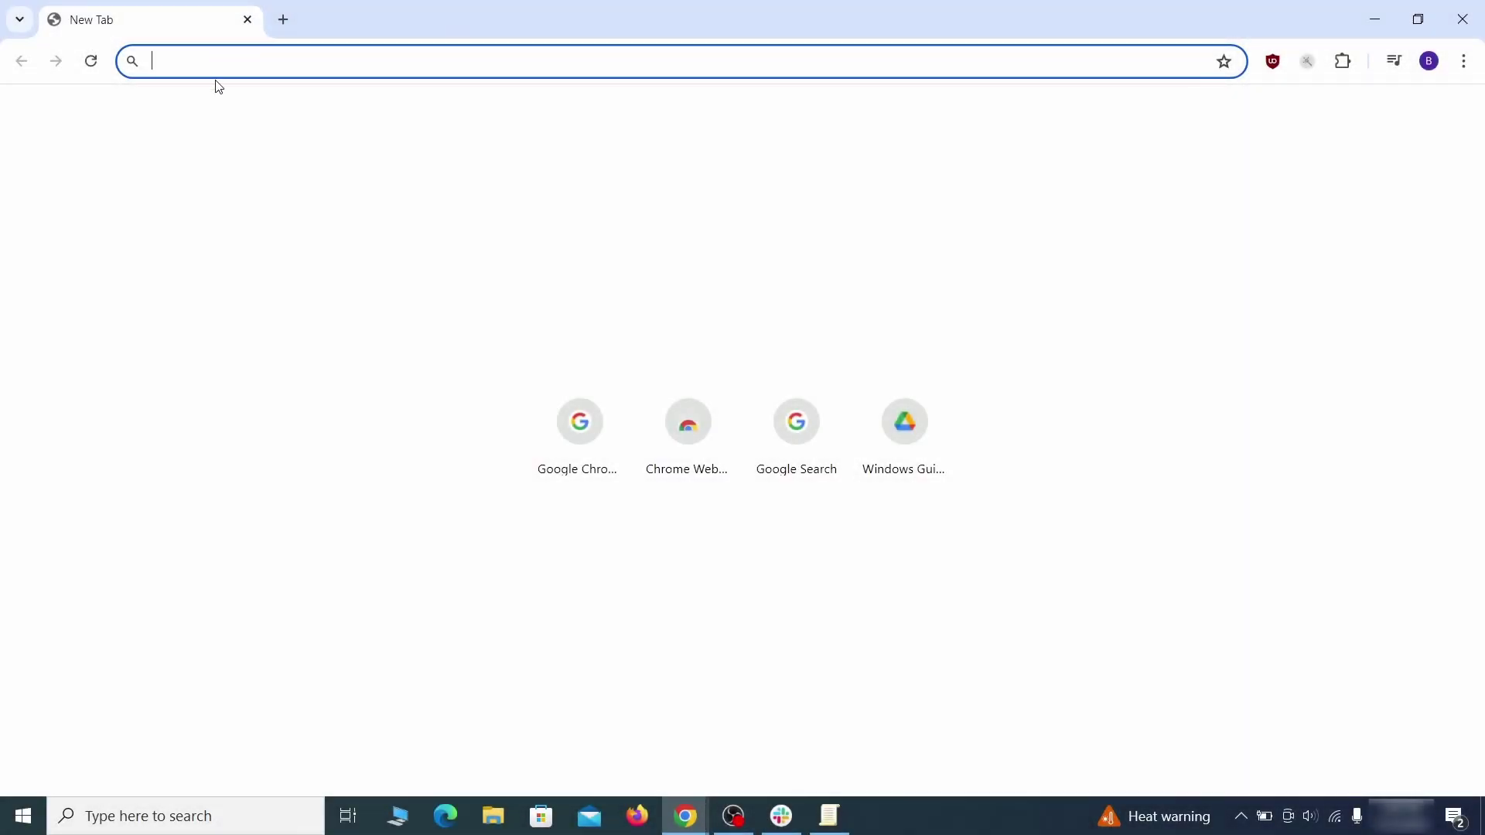
{"action": "type", "text": "ch"}
Step: Copy the HomepageLocation value from chrome://policy into the Notepad note
{"action": "key", "text": "Return"}
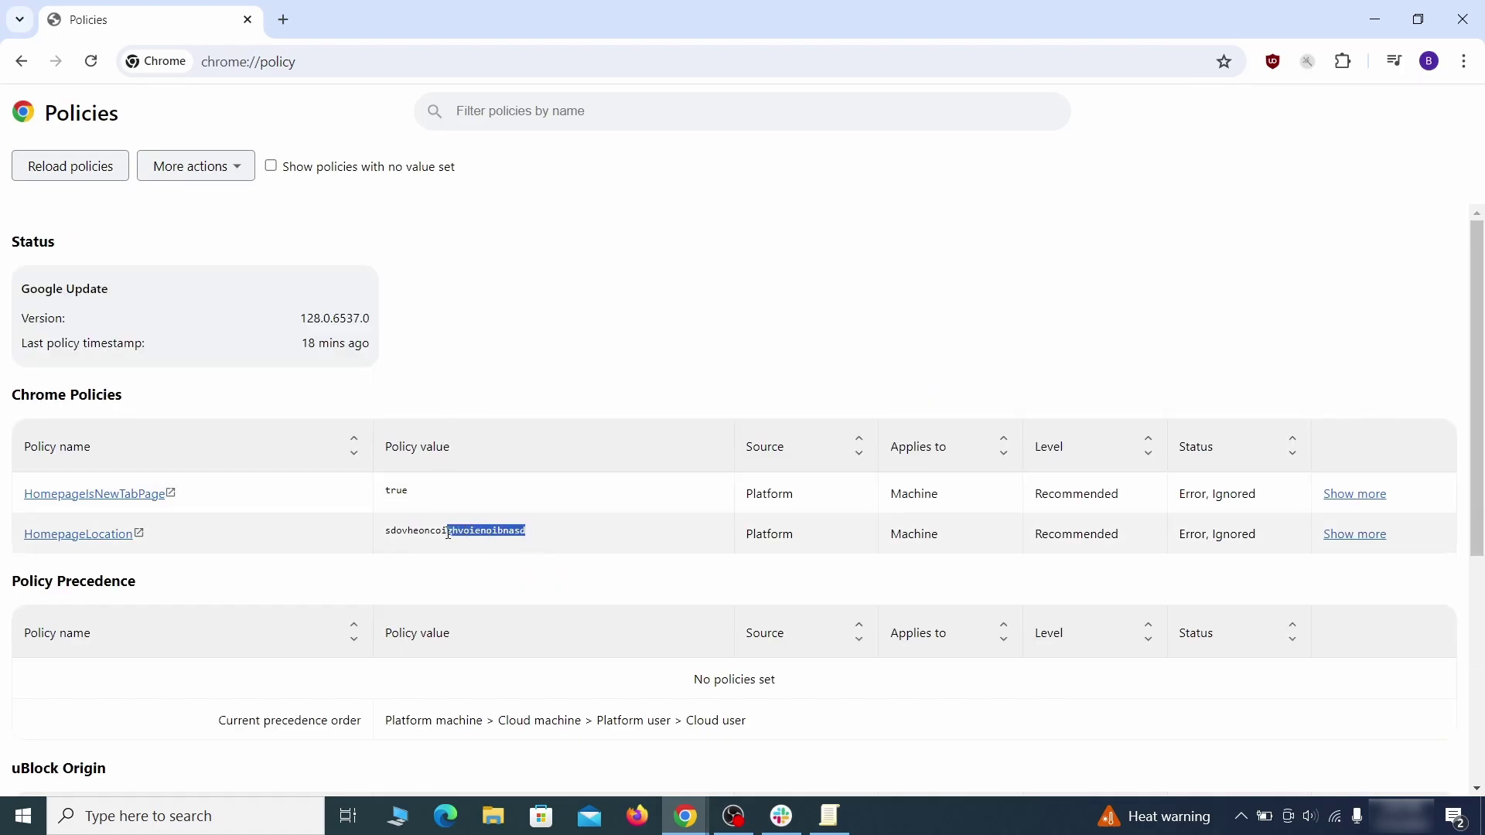
{"action": "right_click", "coordinate": [421, 534]}
{"action": "left_click", "coordinate": [468, 549]}
{"action": "right_click", "coordinate": [736, 353]}
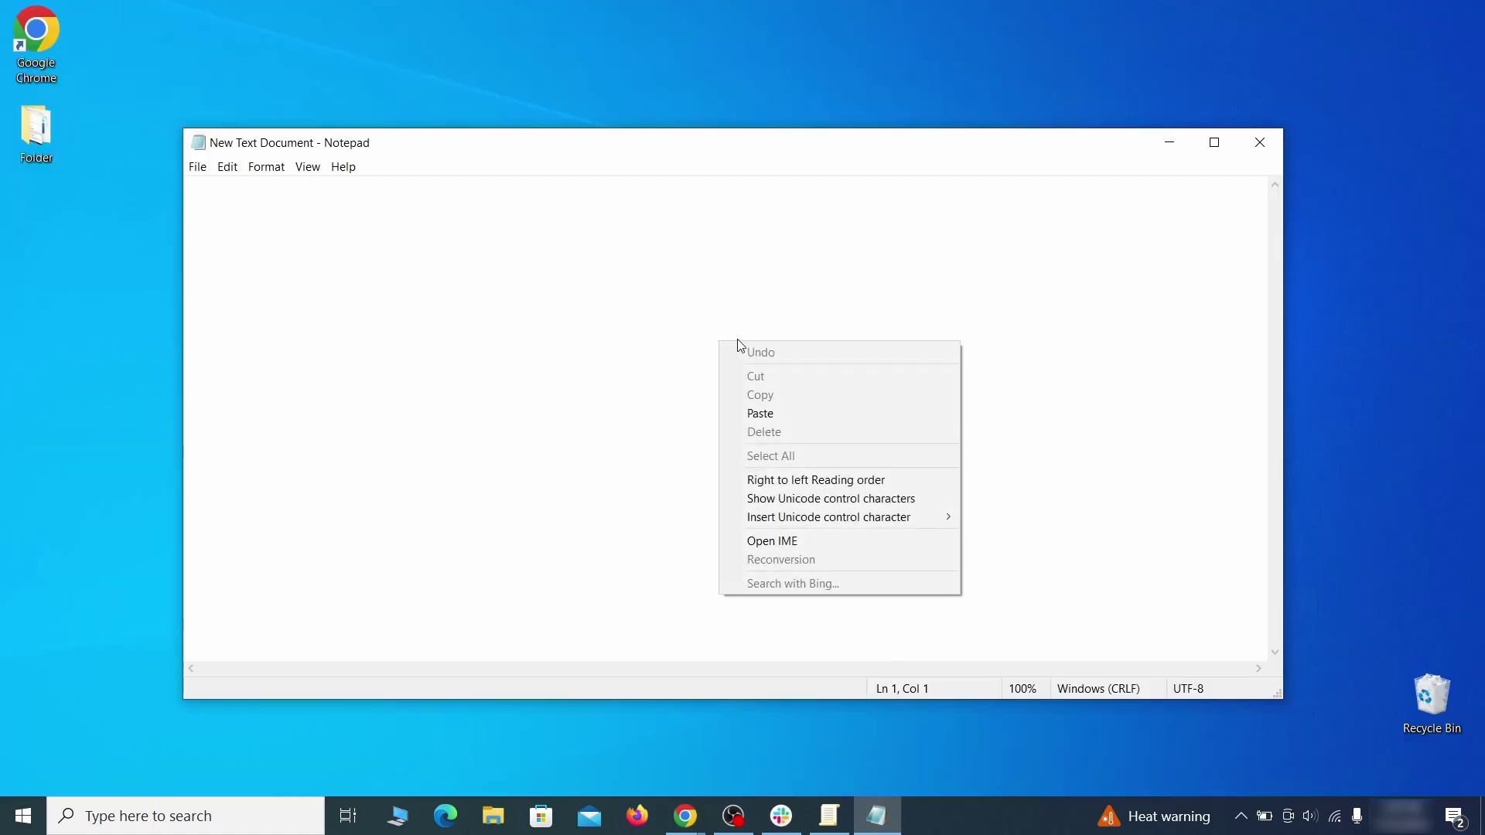
{"action": "left_click", "coordinate": [778, 410]}
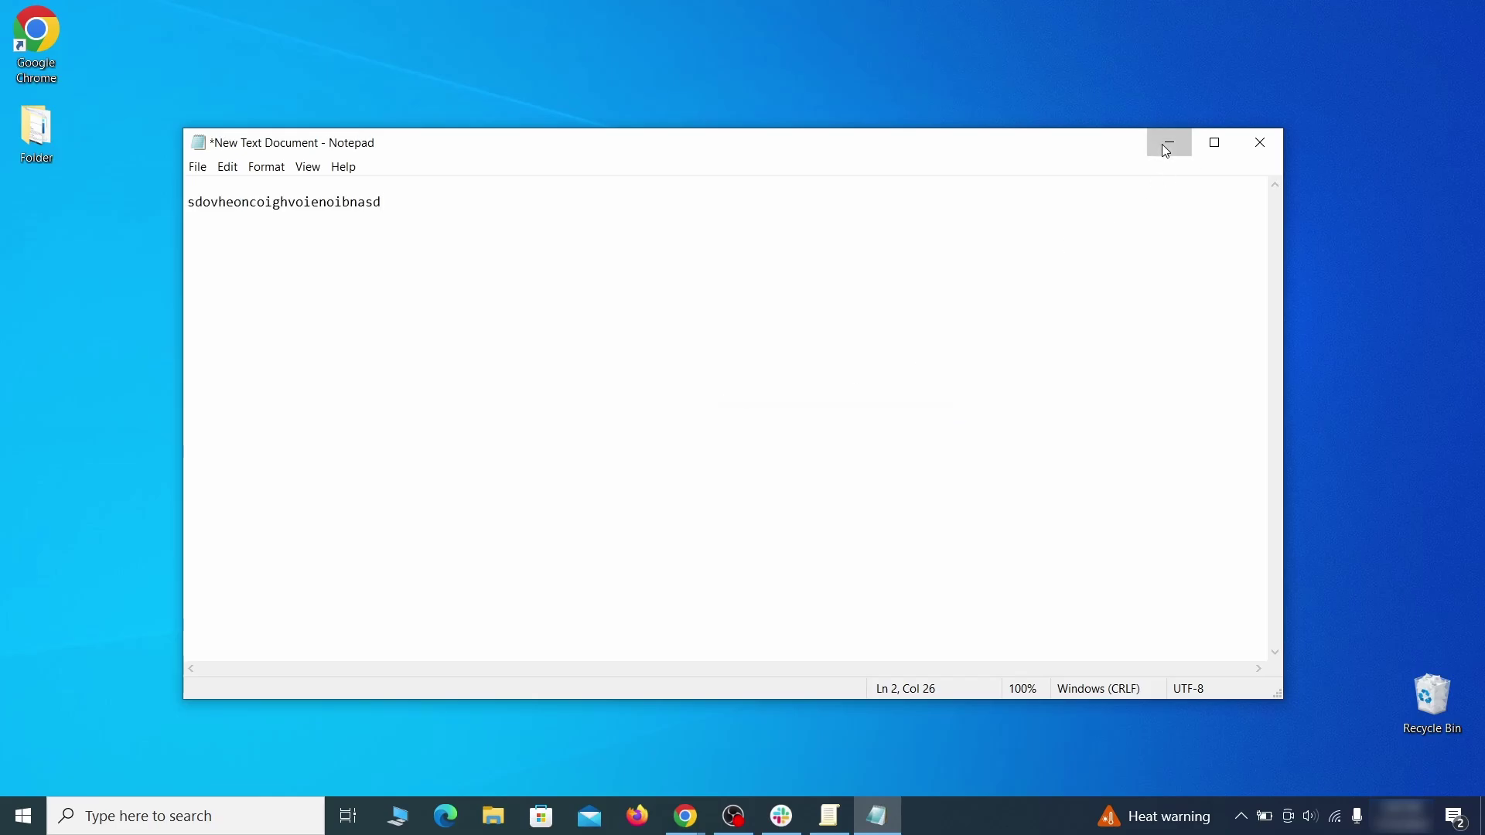
{"action": "left_click", "coordinate": [1167, 143]}
{"action": "left_click", "coordinate": [1463, 61]}
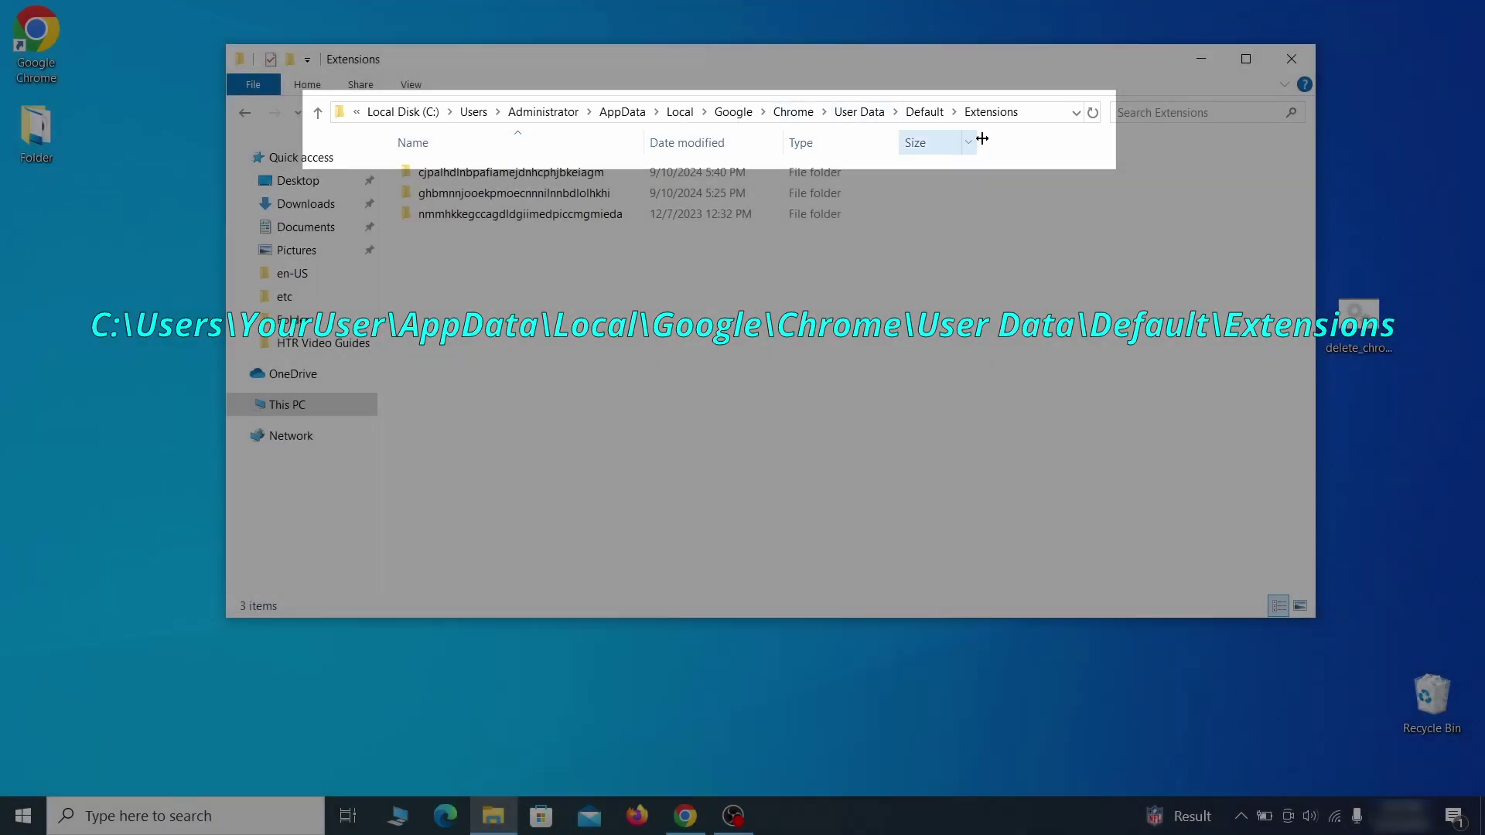
Step: Delete the three extension folders in Chrome's Extensions folder and close Explorer
{"action": "left_click_drag", "start_coordinate": [551, 248], "coordinate": [623, 181]}
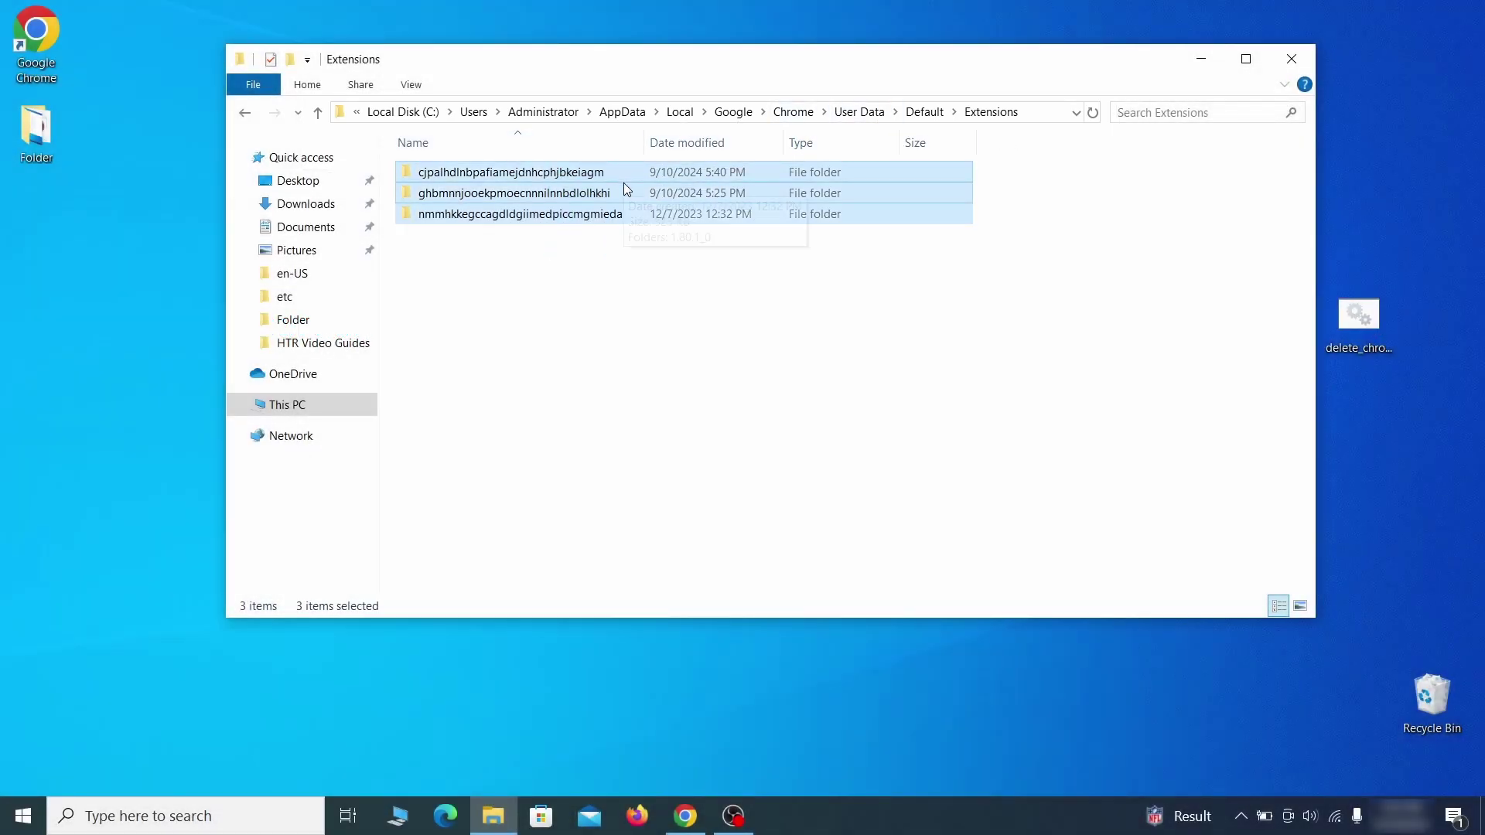
{"action": "right_click", "coordinate": [623, 182]}
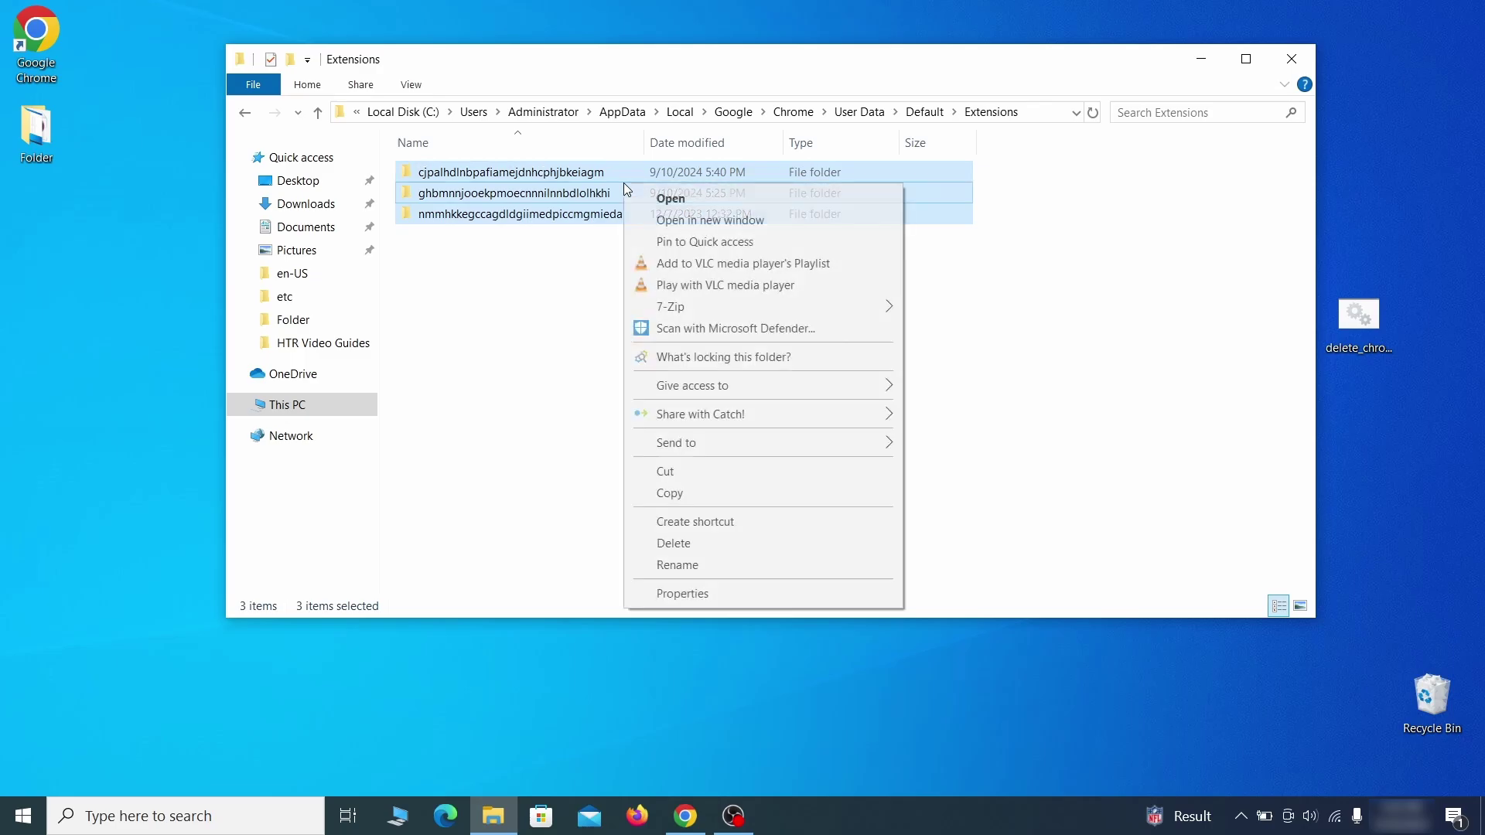
{"action": "left_click", "coordinate": [673, 544]}
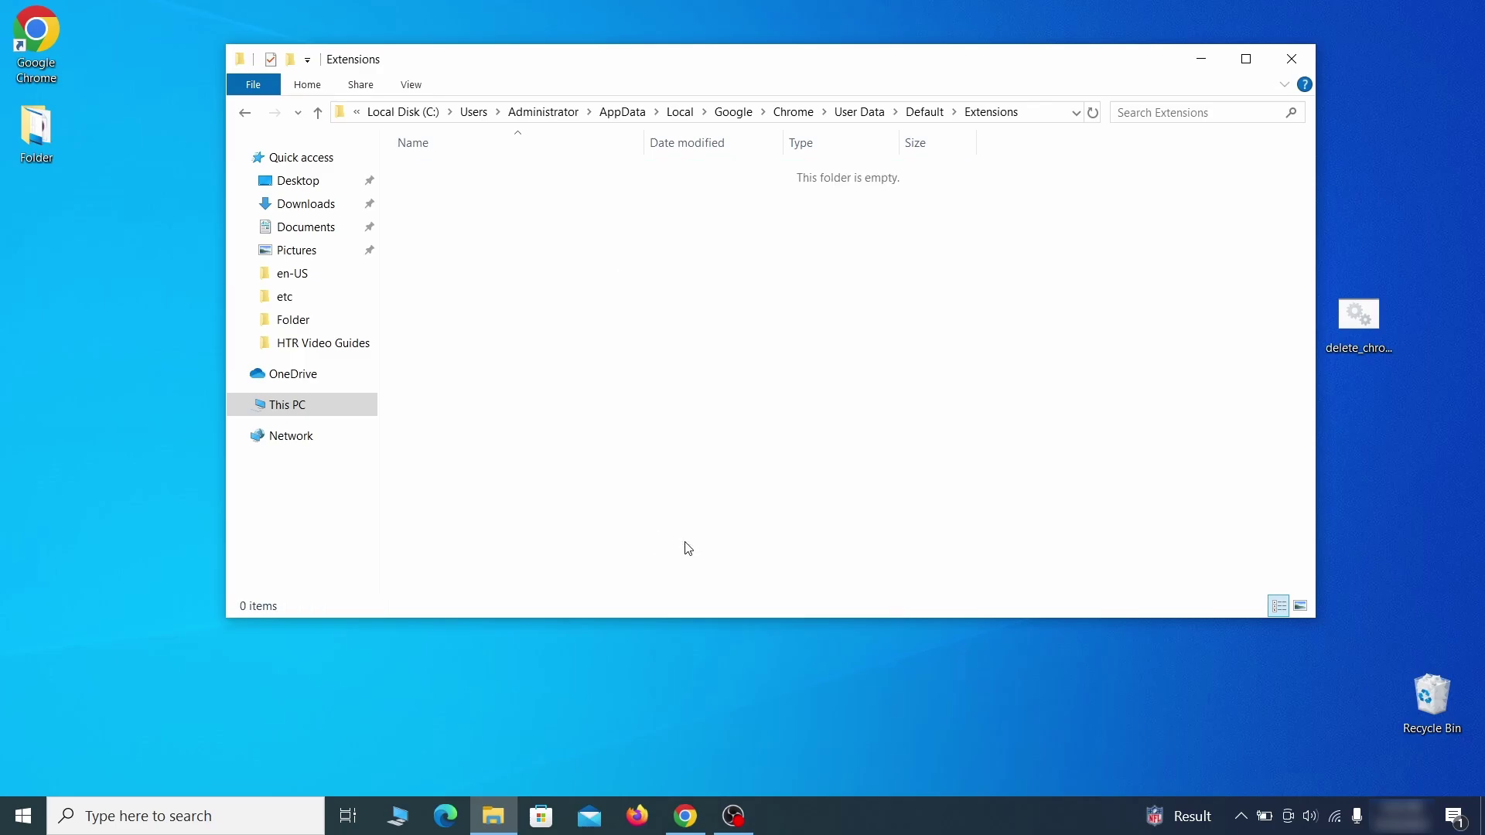
{"action": "left_click", "coordinate": [1291, 58]}
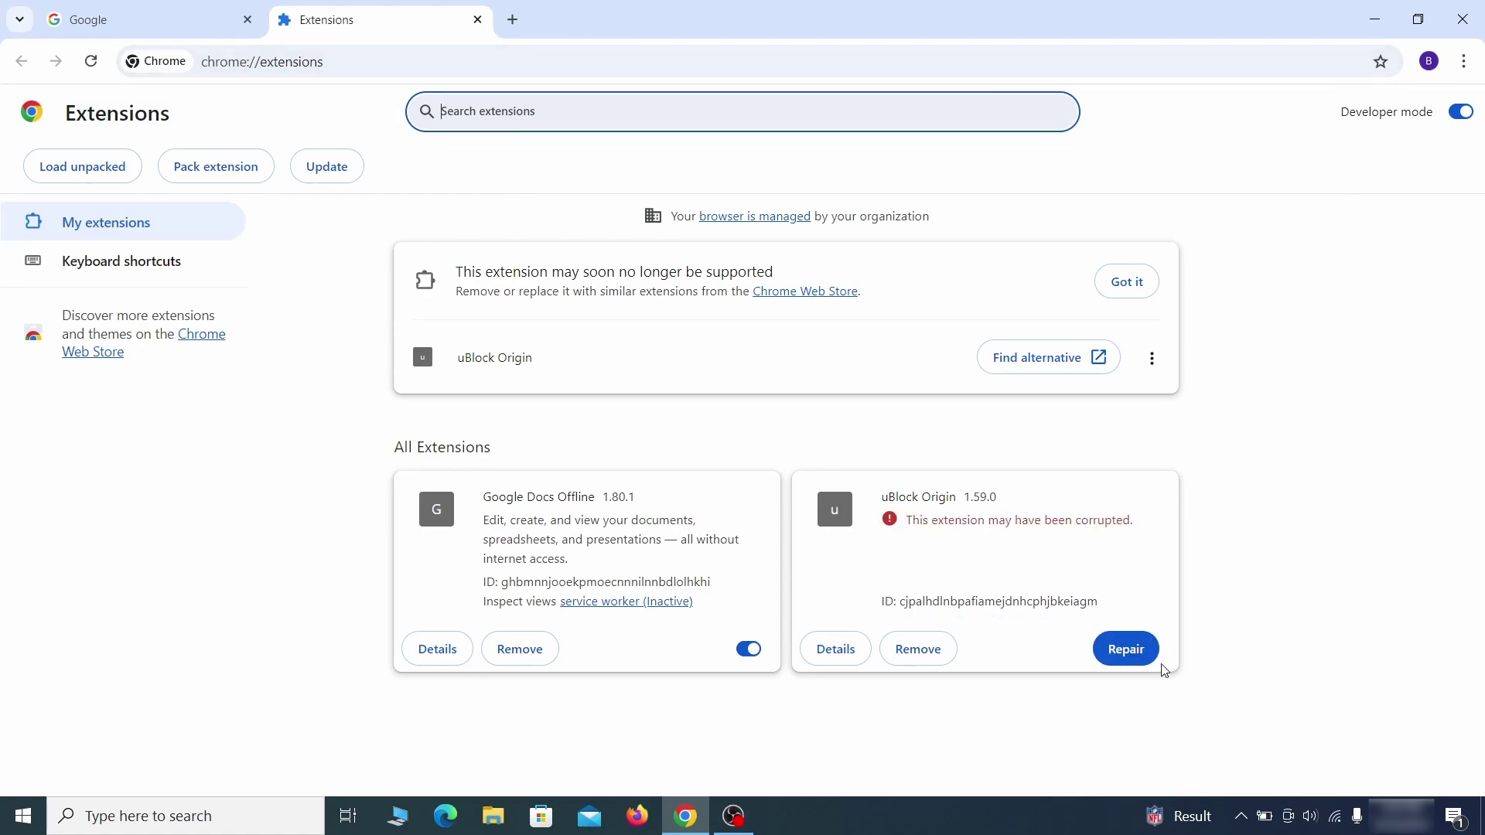
Step: Repair the corrupted uBlock Origin extension and turn on Developer mode
{"action": "left_click", "coordinate": [1126, 649]}
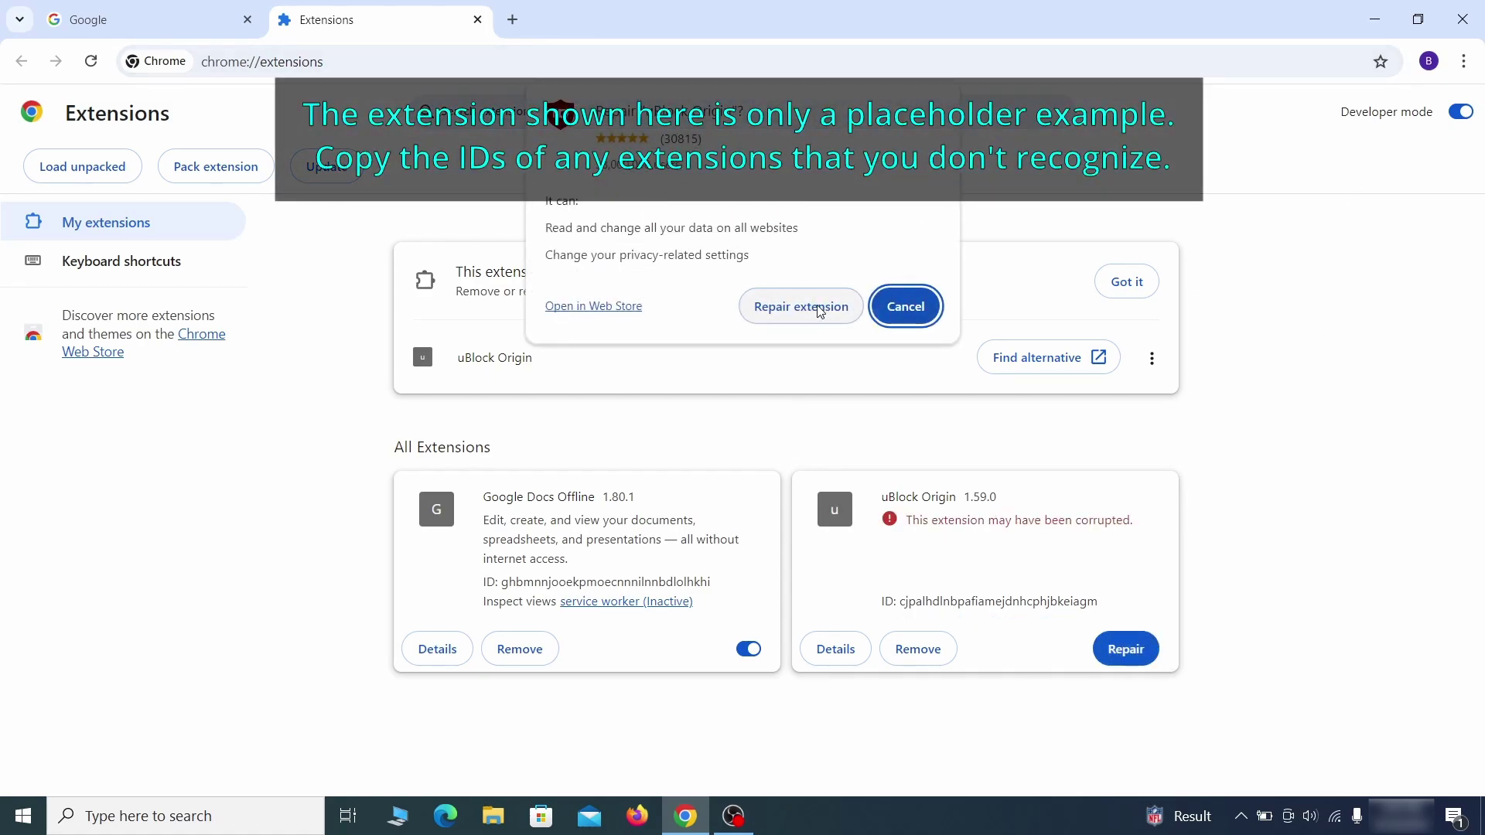
{"action": "left_click", "coordinate": [801, 307]}
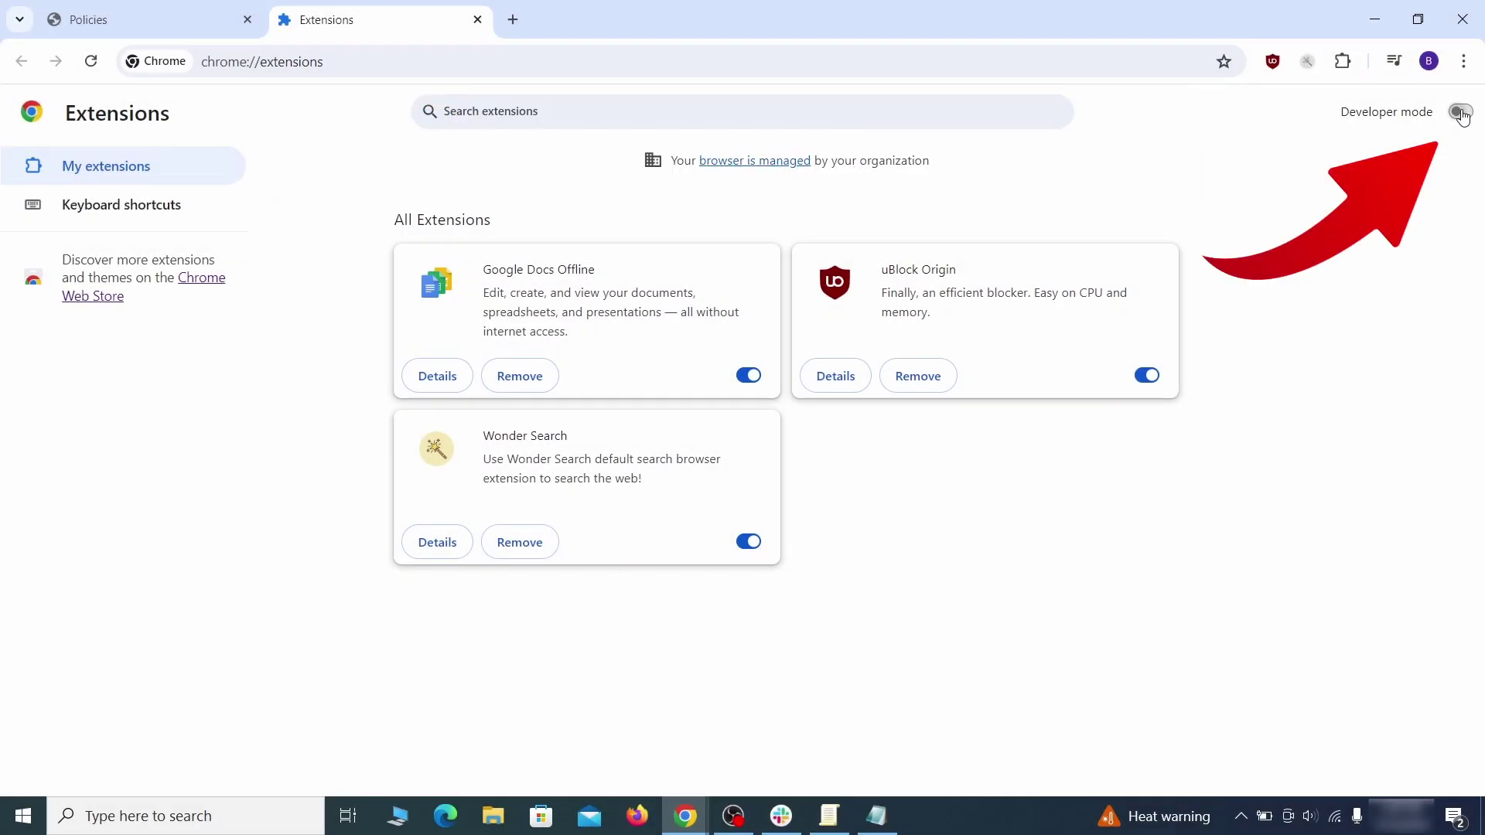
{"action": "left_click", "coordinate": [1460, 113]}
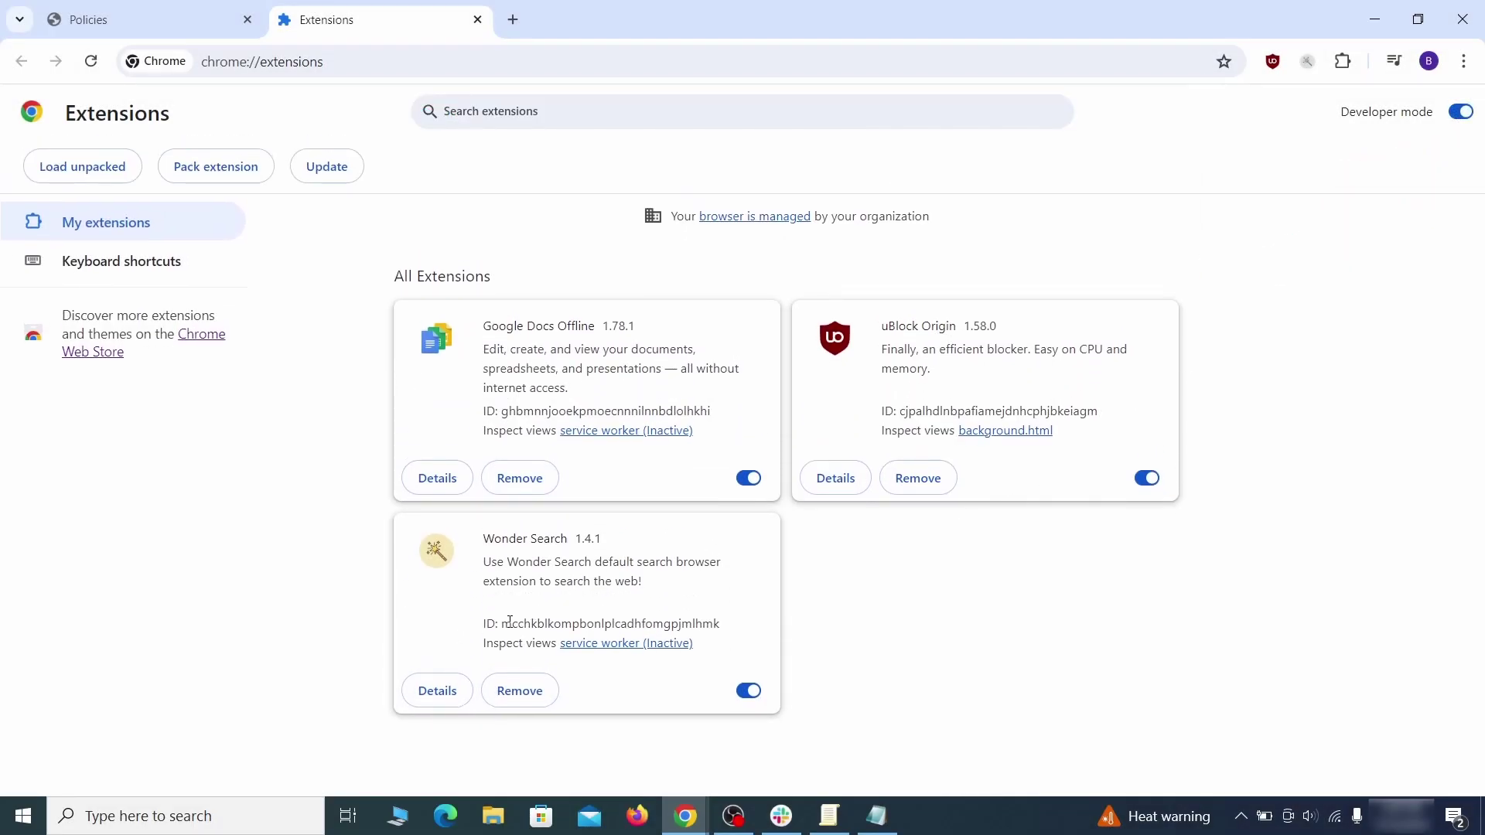
Step: Copy the Wonder Search extension ID into the note as its second line
{"action": "left_click_drag", "start_coordinate": [505, 627], "coordinate": [704, 624]}
{"action": "right_click", "coordinate": [721, 623]}
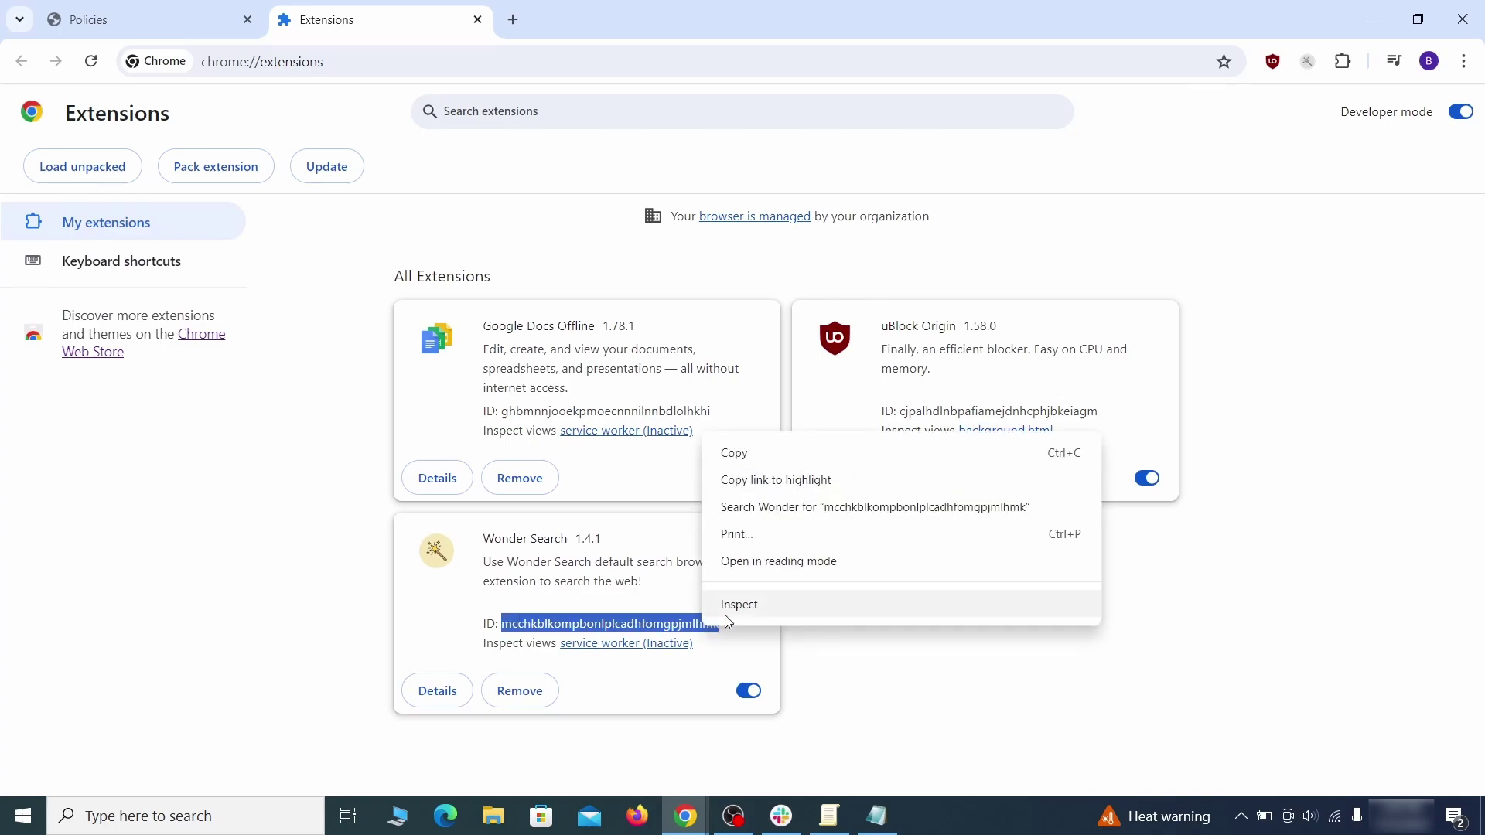
{"action": "left_click", "coordinate": [684, 453]}
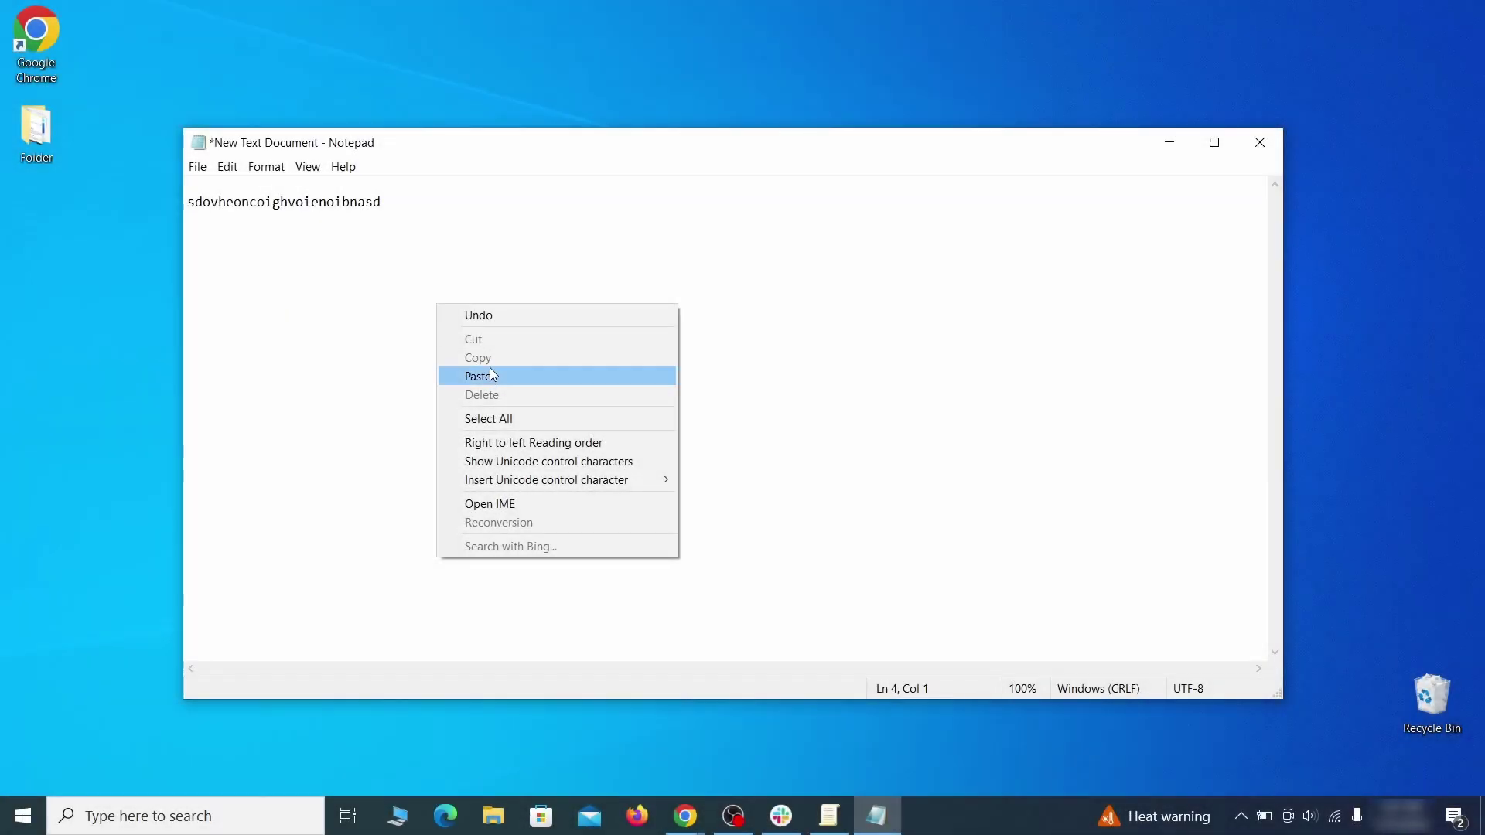
{"action": "left_click", "coordinate": [493, 375]}
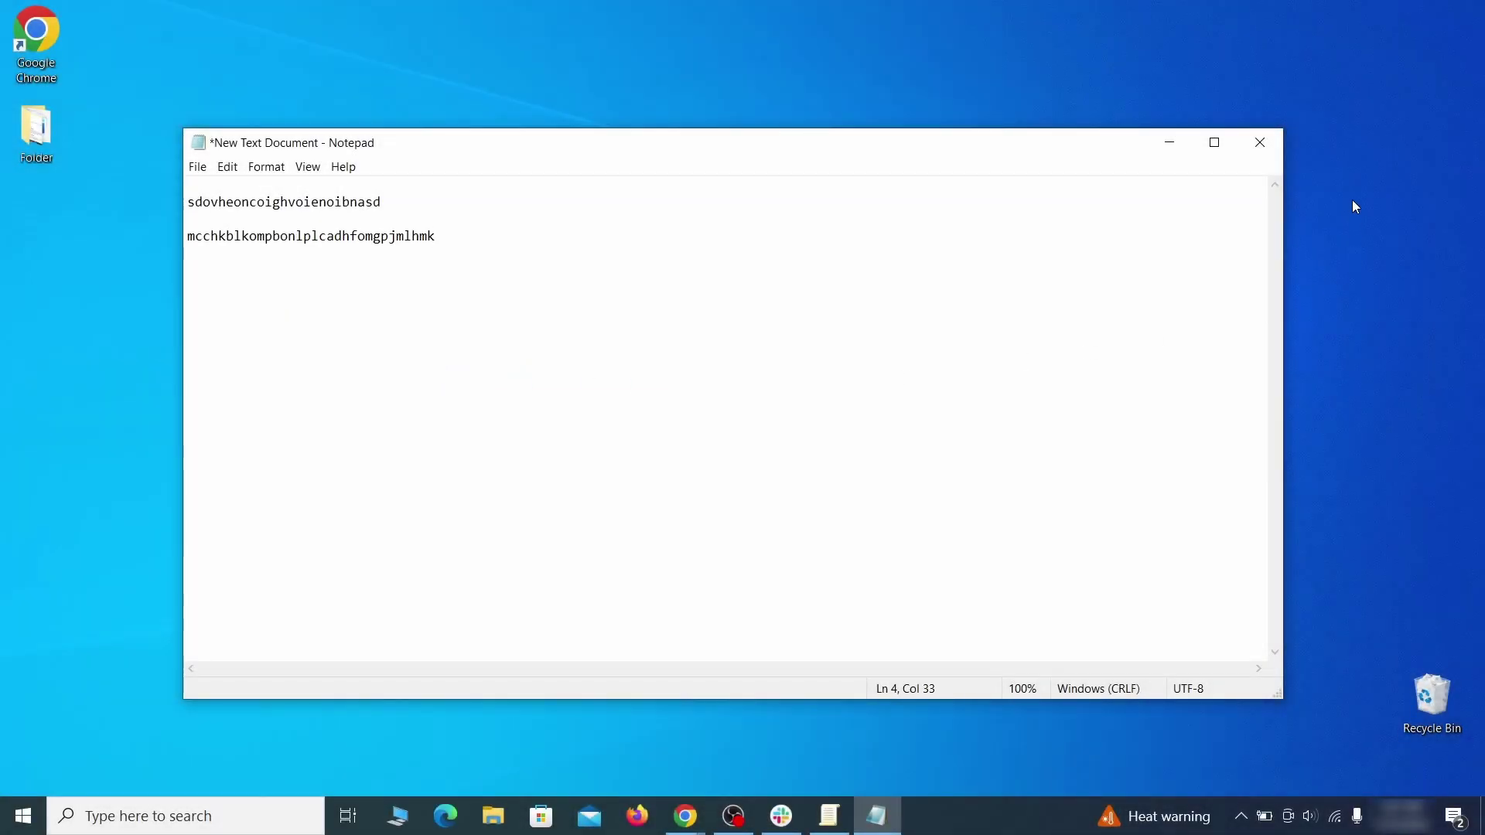
{"action": "left_click", "coordinate": [1166, 143]}
{"action": "left_click", "coordinate": [20, 819]}
{"action": "type", "text": "regedit"}
Step: Launch Registry Editor as administrator and copy the homepage value from the note
{"action": "right_click", "coordinate": [298, 298]}
{"action": "left_click", "coordinate": [340, 322]}
{"action": "key", "text": "ctrl+f"}
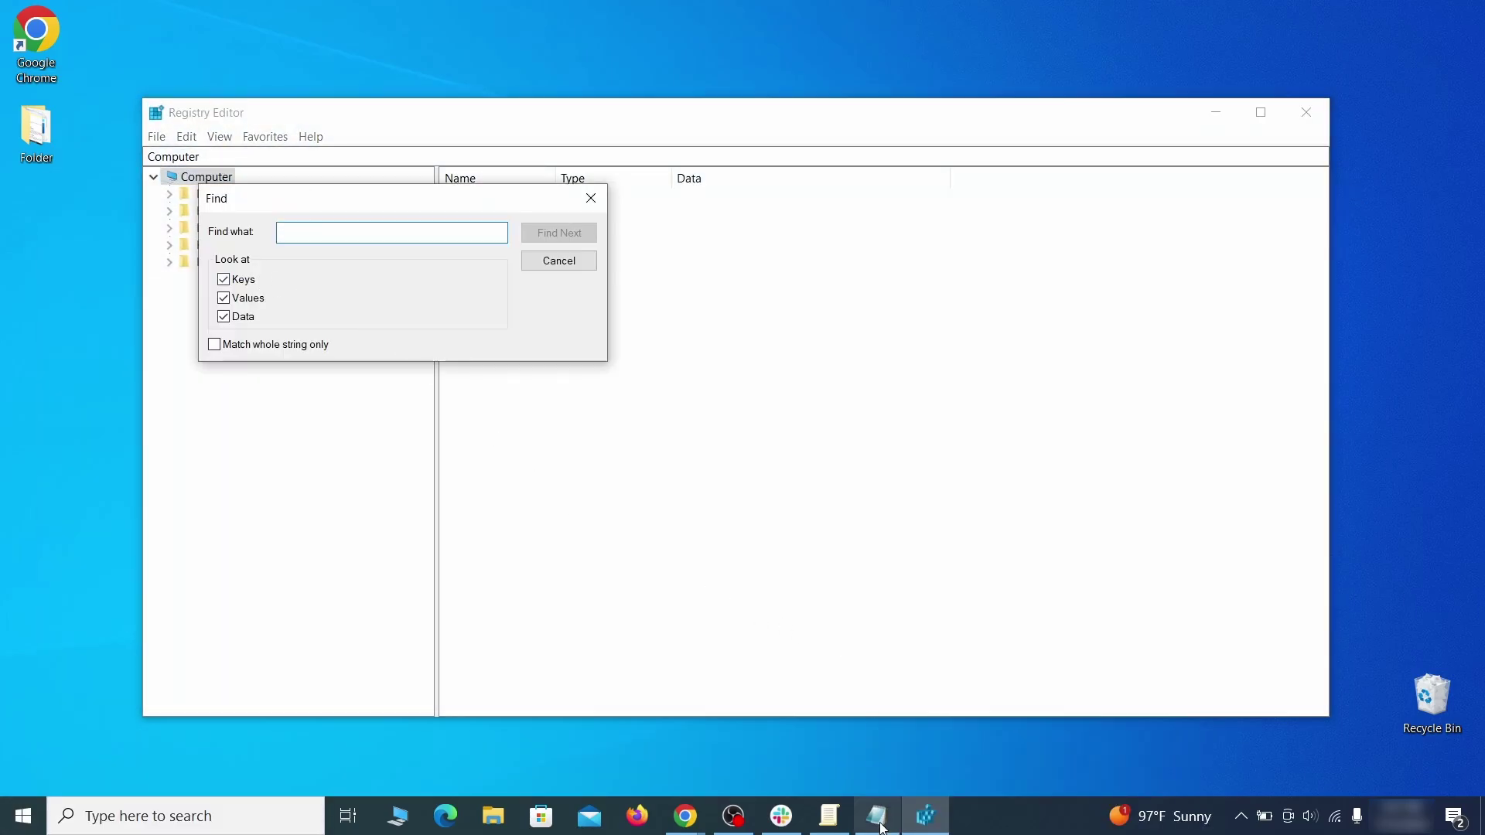
{"action": "left_click", "coordinate": [879, 825]}
{"action": "right_click", "coordinate": [329, 205]}
{"action": "left_click", "coordinate": [374, 263]}
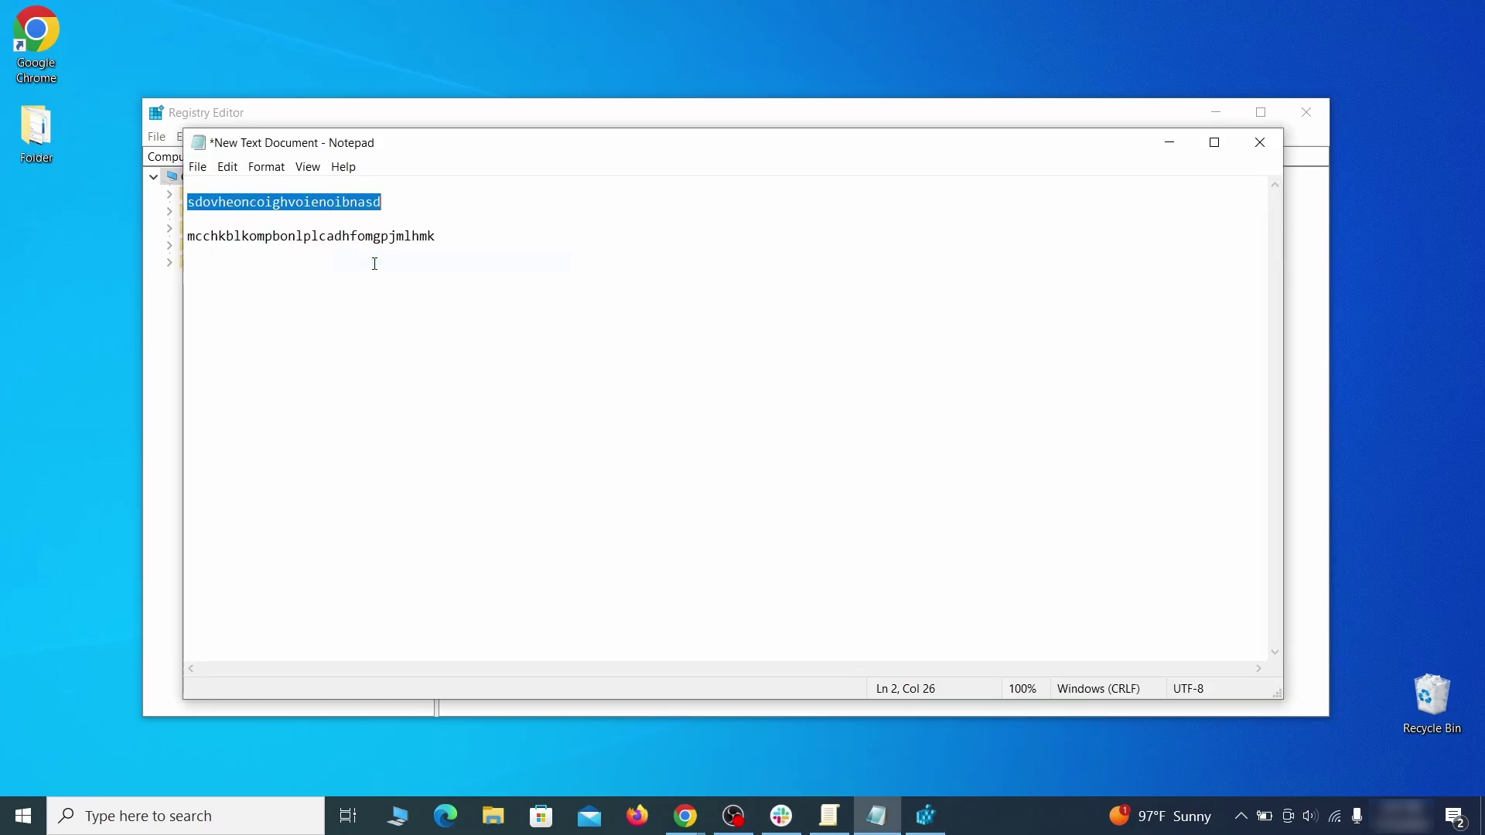
Step: Search the registry for the homepage value and delete the found Recommended key
{"action": "left_click", "coordinate": [147, 283]}
{"action": "right_click", "coordinate": [330, 234]}
{"action": "left_click", "coordinate": [391, 311]}
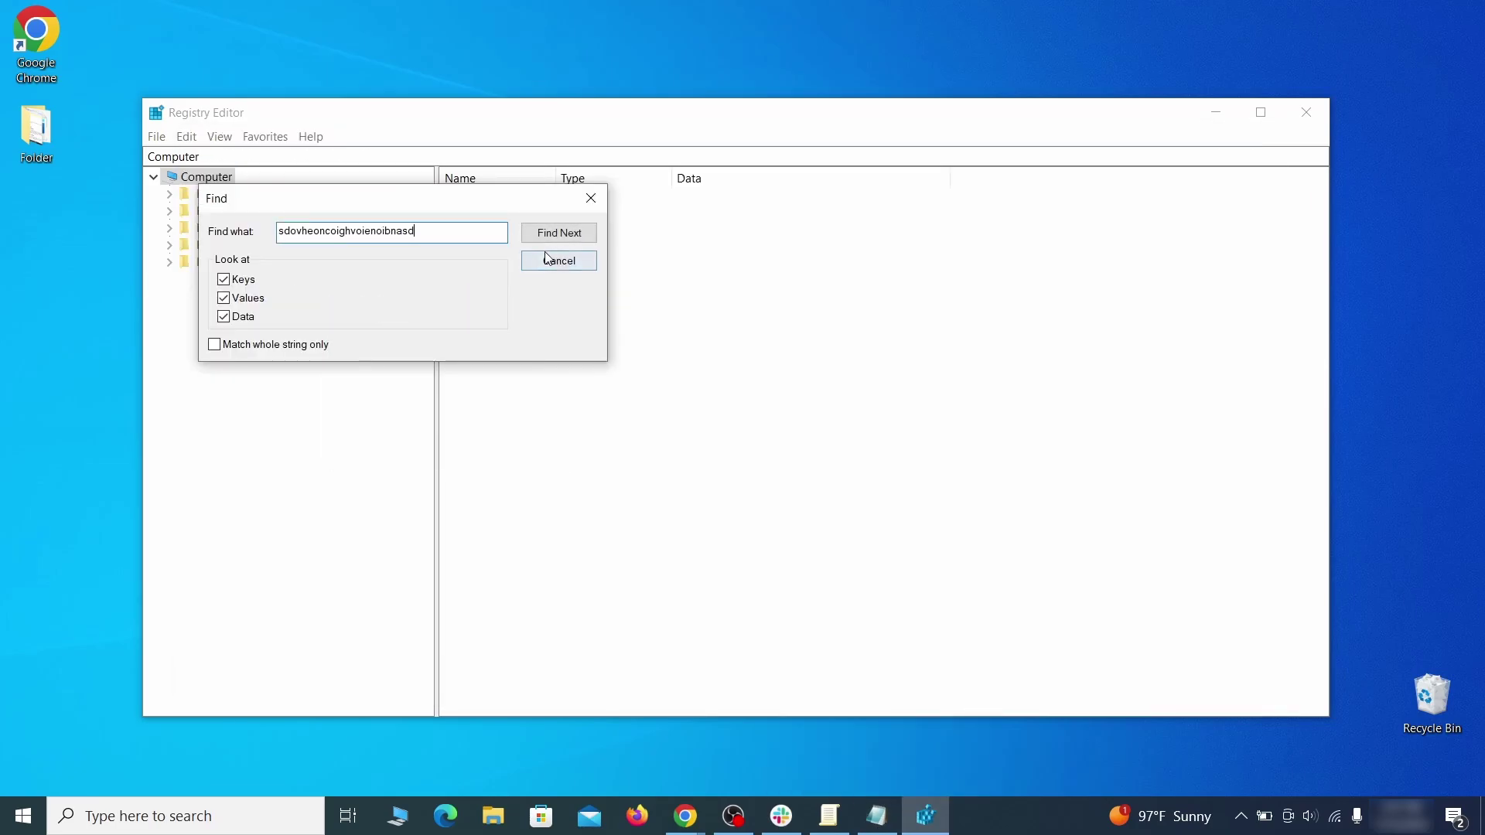
{"action": "left_click", "coordinate": [576, 236]}
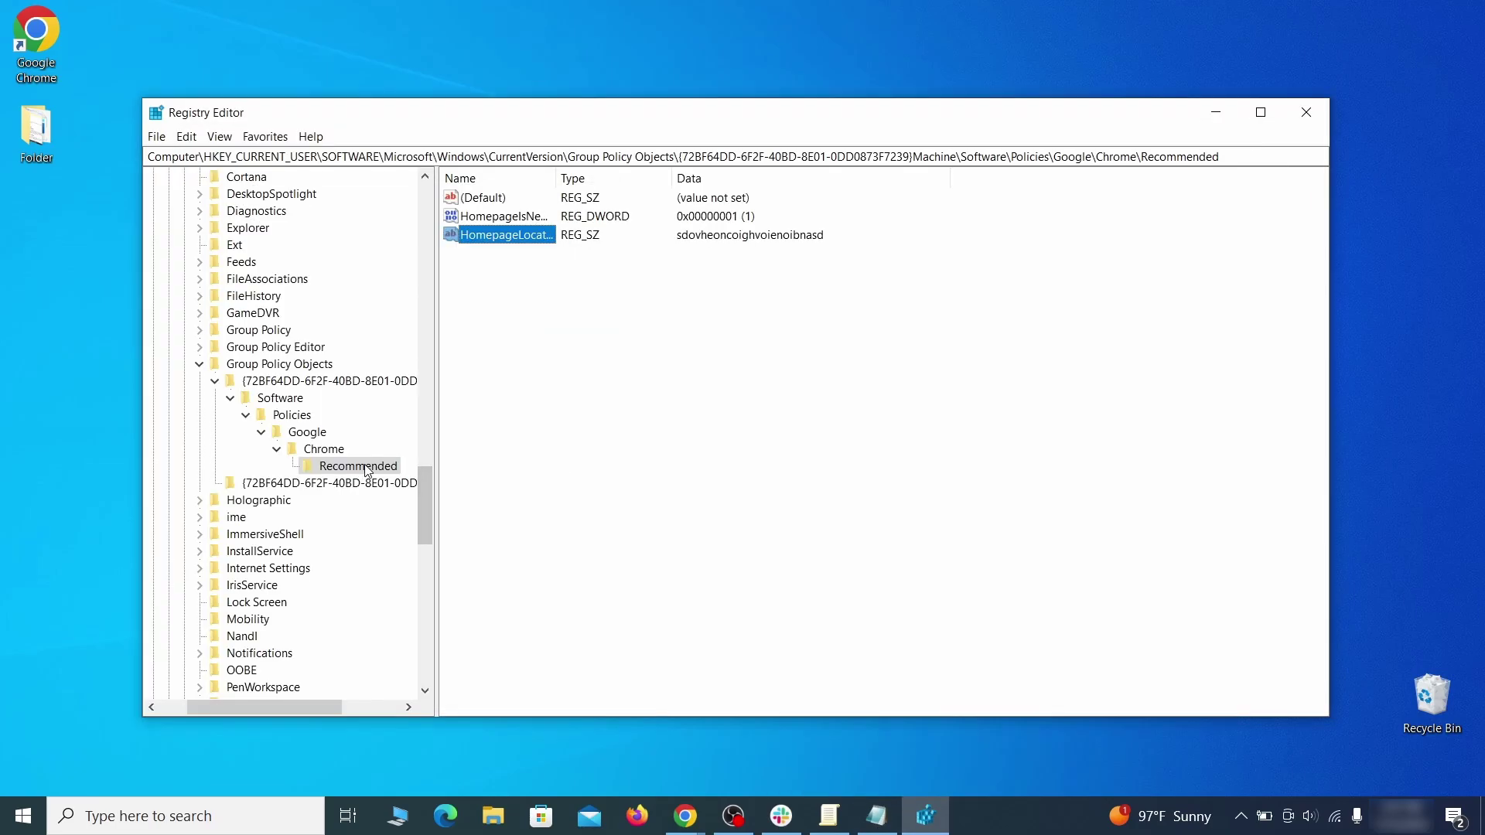
{"action": "right_click", "coordinate": [365, 467]}
{"action": "left_click", "coordinate": [442, 539]}
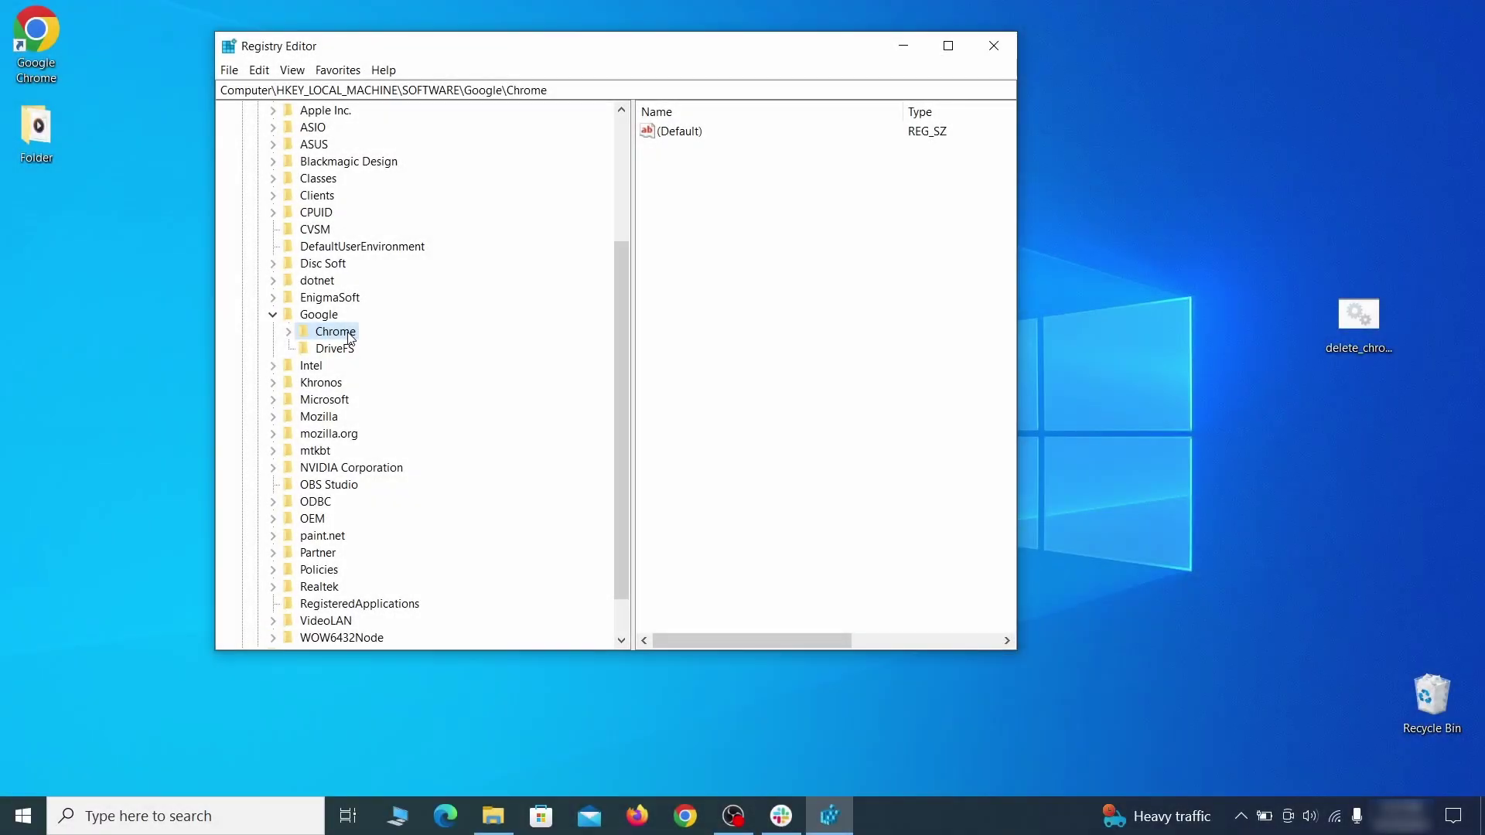
Step: Attempt to delete the Chrome key and dismiss the access error
{"action": "right_click", "coordinate": [347, 333]}
{"action": "left_click", "coordinate": [409, 407]}
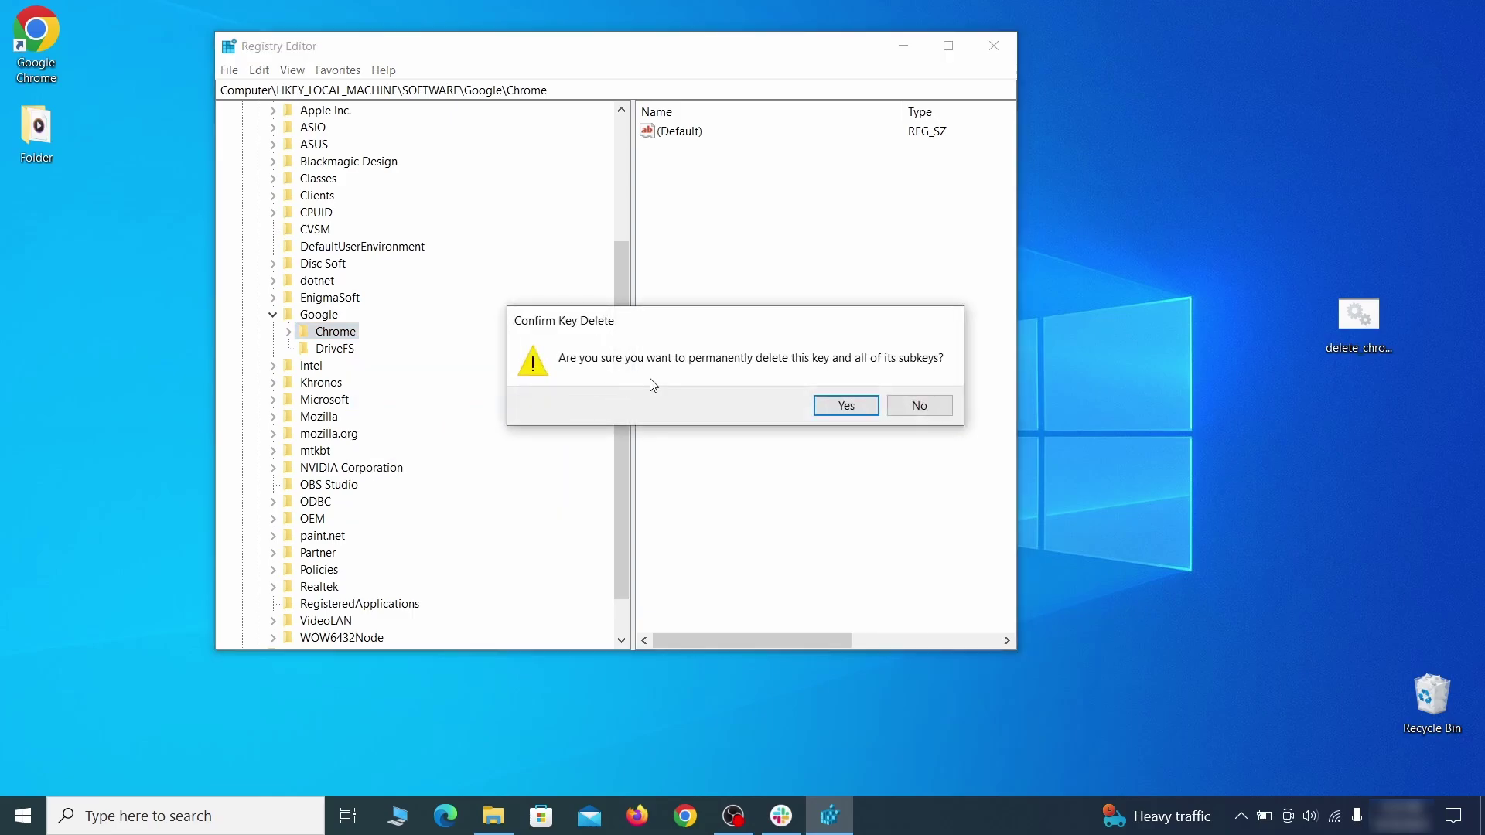
{"action": "left_click", "coordinate": [859, 409]}
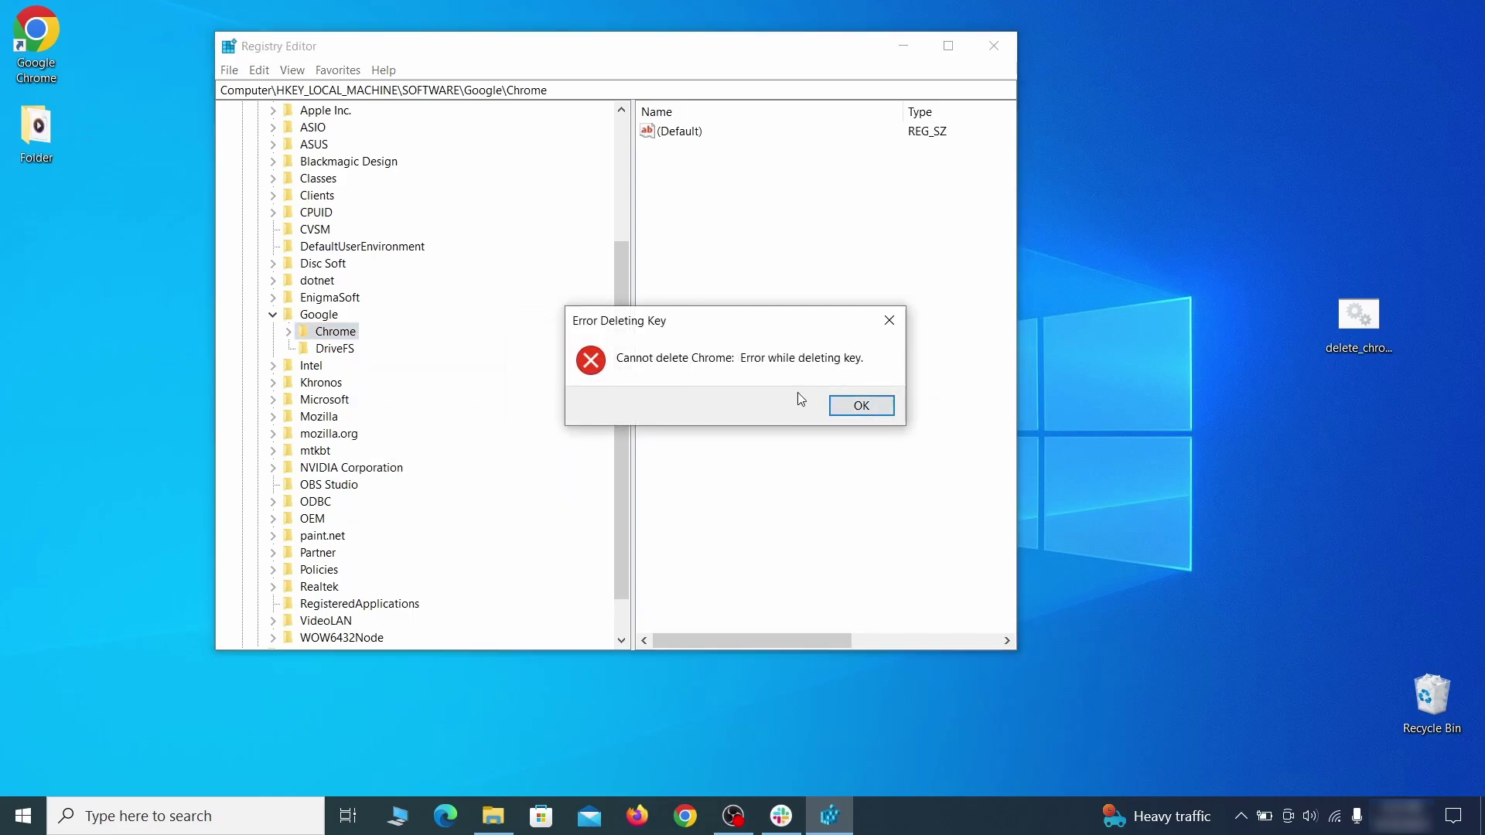
{"action": "left_click", "coordinate": [860, 405]}
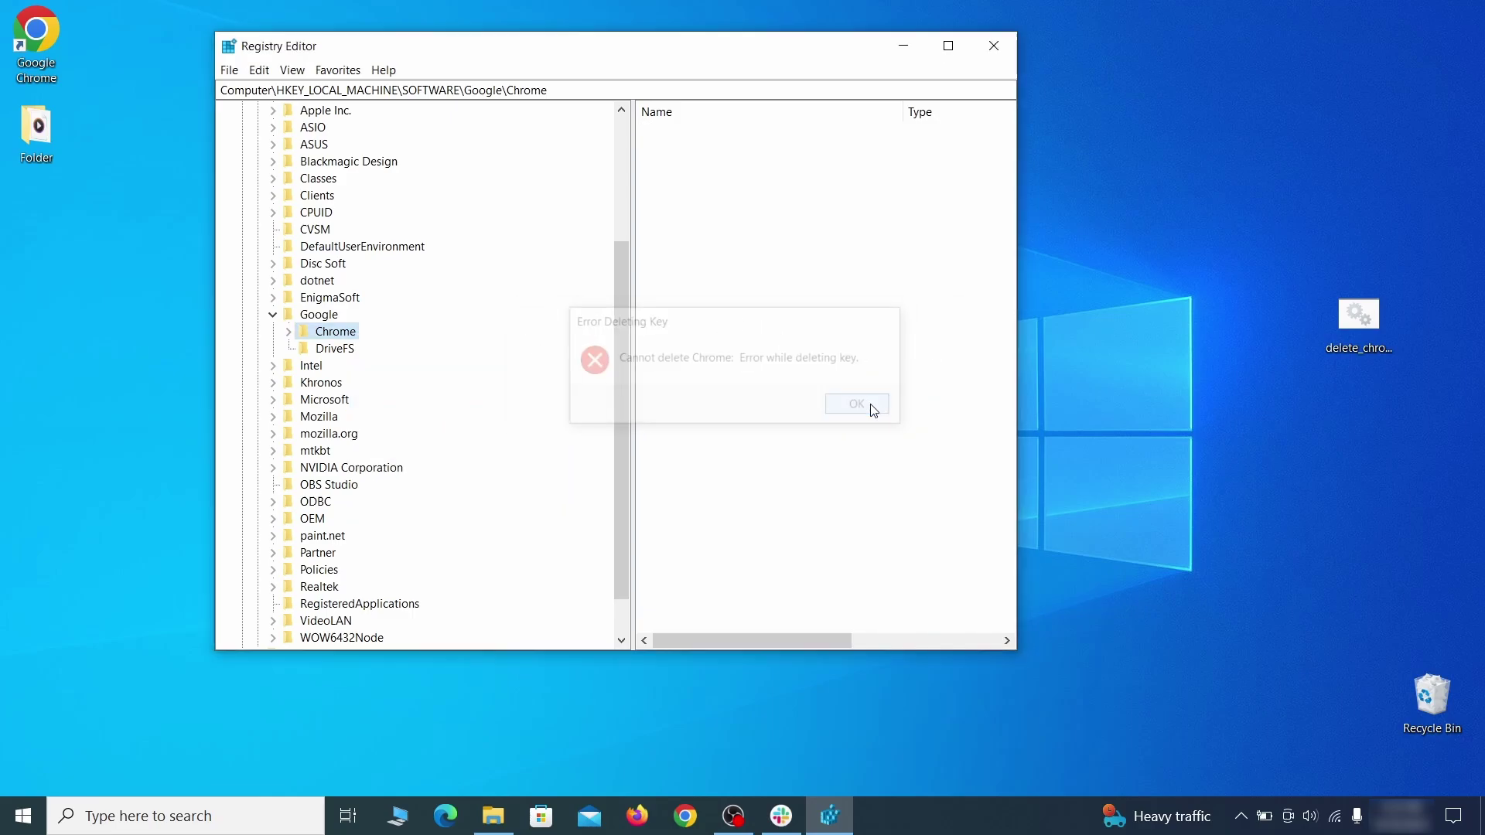
Step: Make Everyone the owner of the Chrome key, replacing child key permissions
{"action": "right_click", "coordinate": [348, 337]}
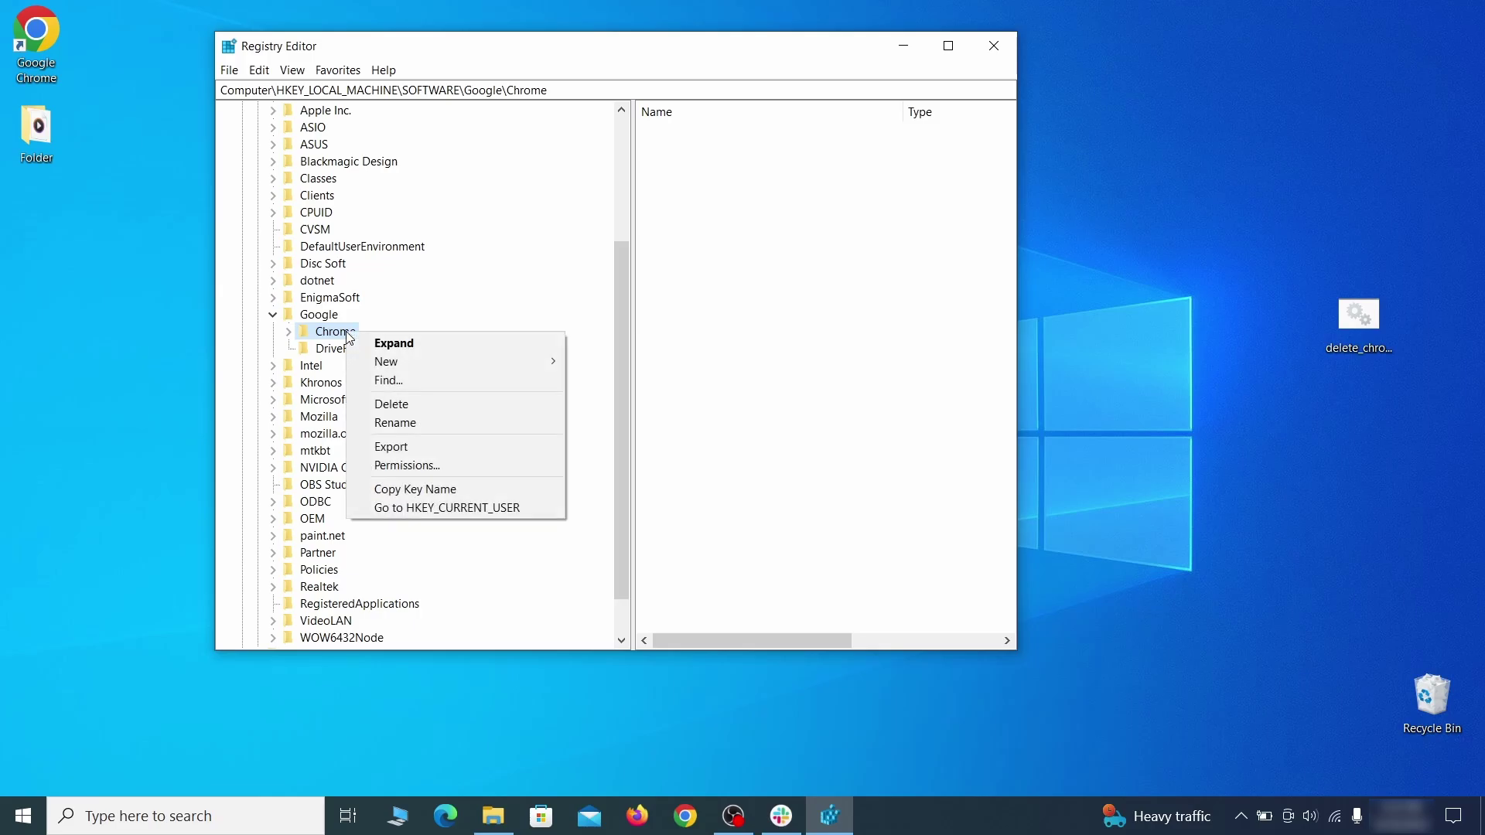
{"action": "left_click", "coordinate": [439, 464]}
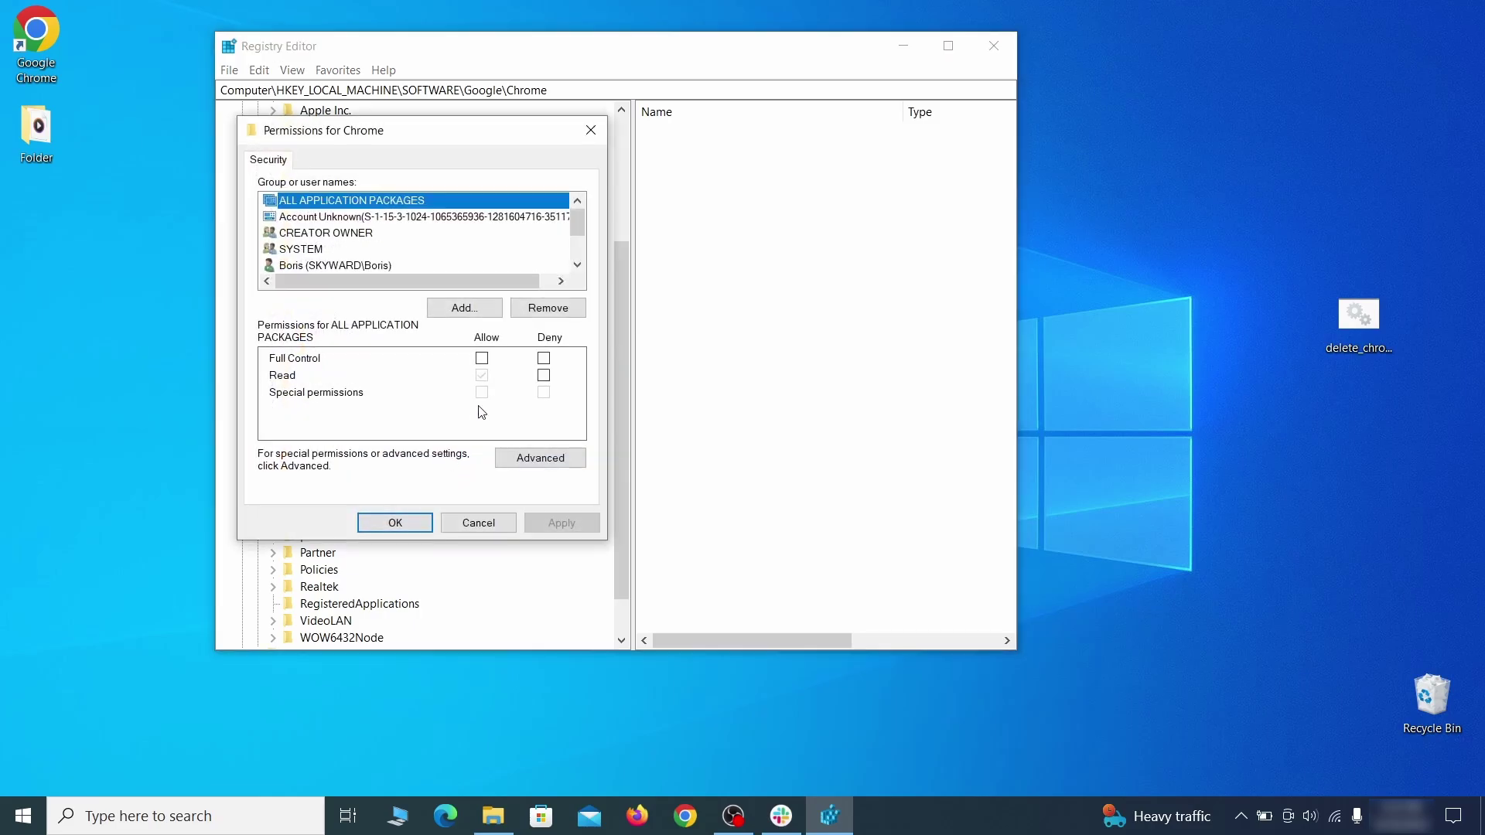
{"action": "left_click", "coordinate": [539, 459]}
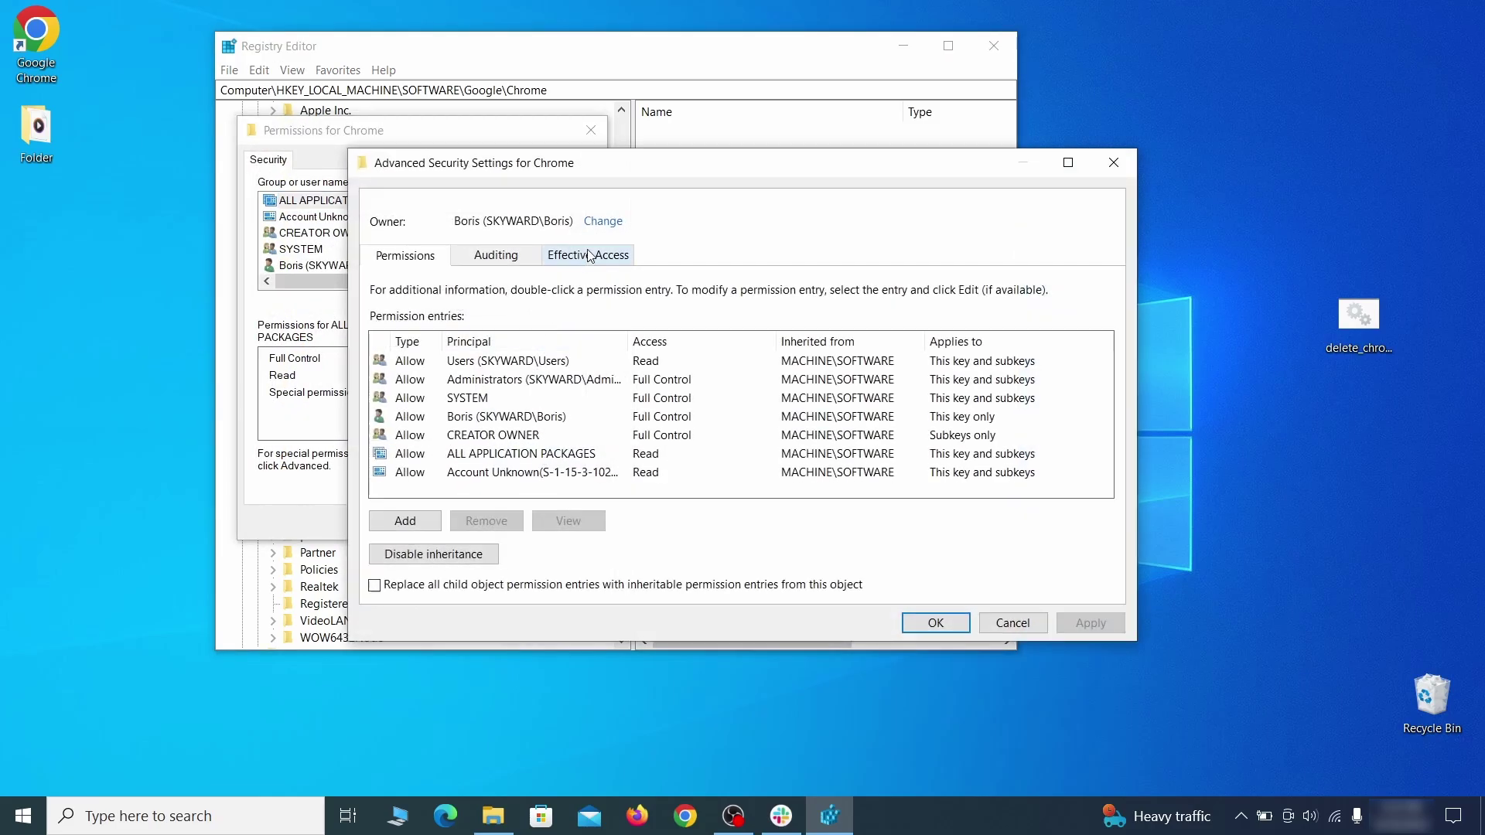
{"action": "left_click", "coordinate": [601, 224]}
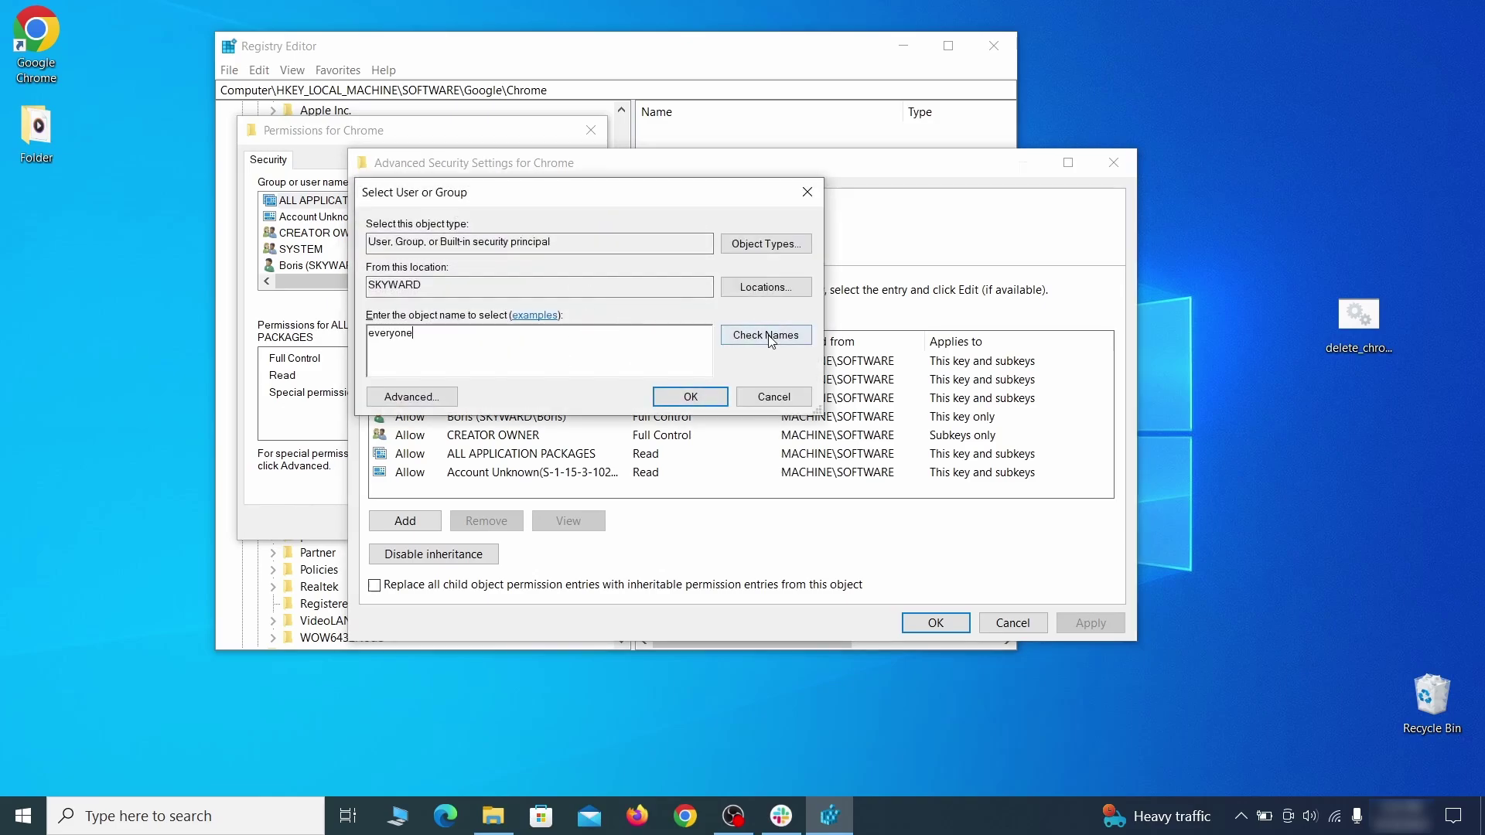
{"action": "left_click", "coordinate": [701, 401]}
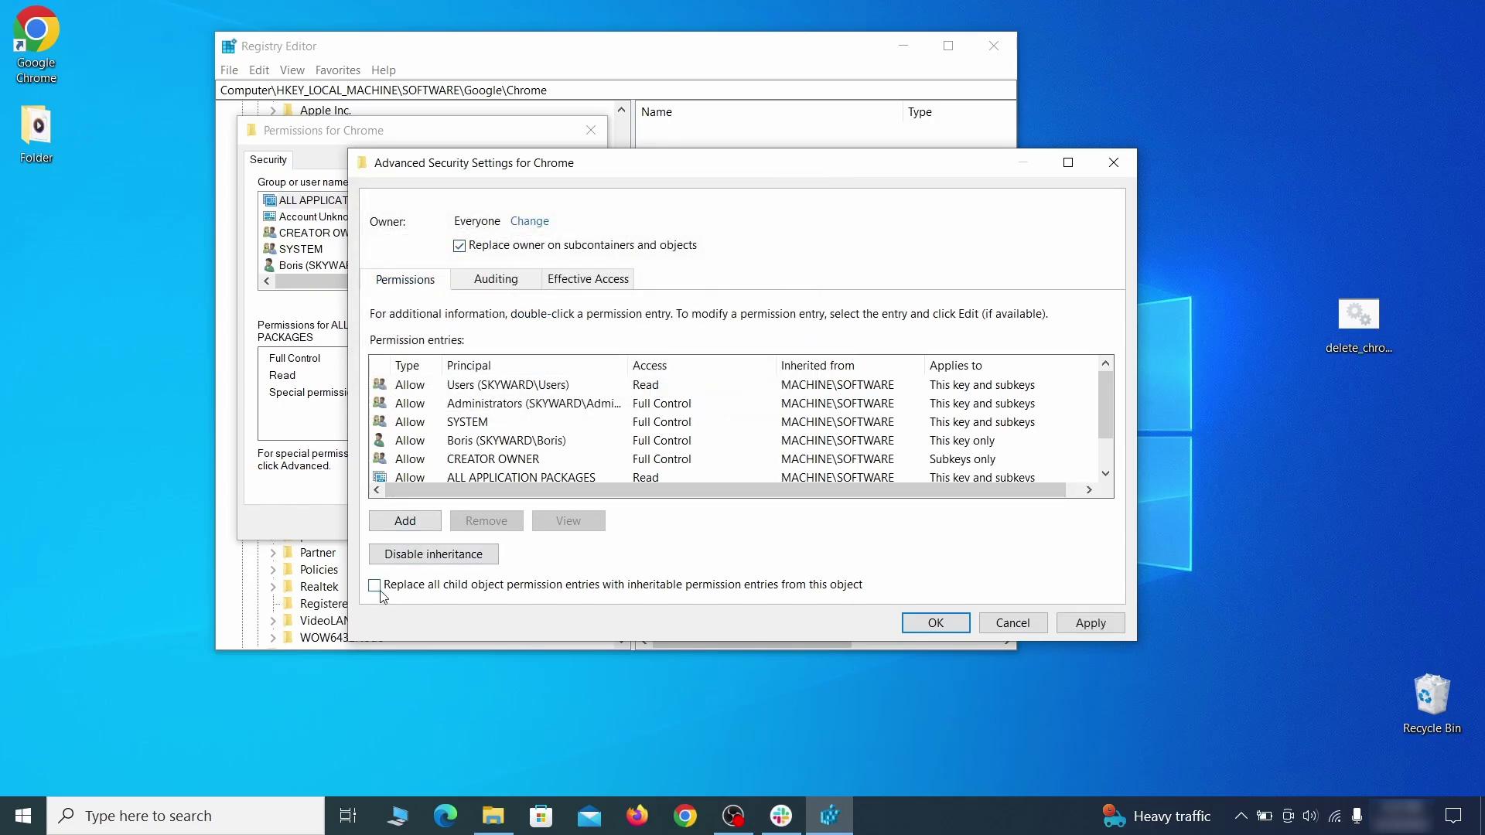
{"action": "left_click", "coordinate": [1090, 626]}
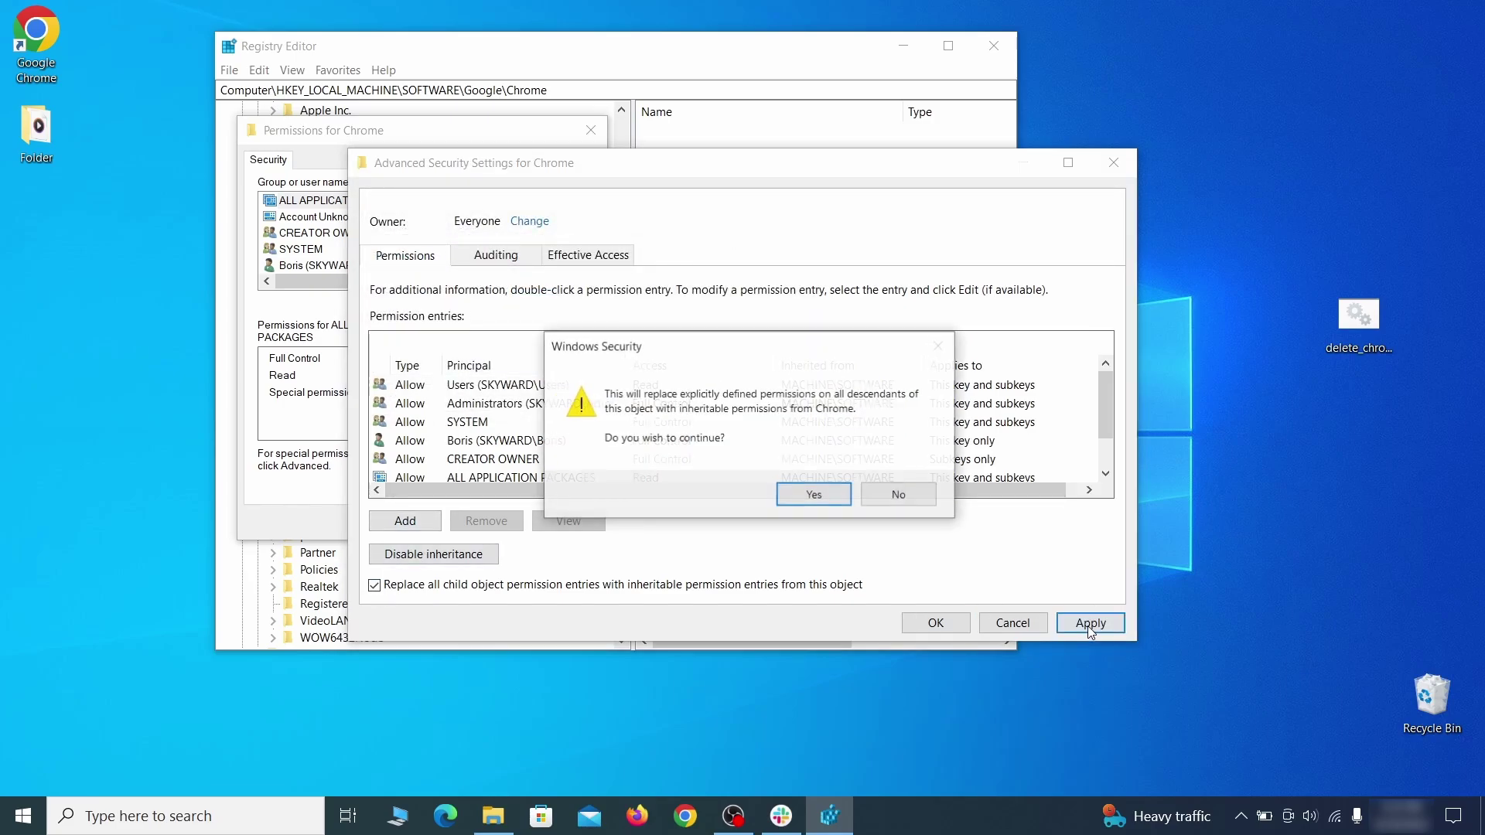
{"action": "left_click", "coordinate": [815, 494]}
{"action": "left_click", "coordinate": [935, 622]}
{"action": "left_click", "coordinate": [394, 521]}
Step: Delete the now-unlocked Chrome key under HKLM\SOFTWARE\Google
{"action": "right_click", "coordinate": [338, 332]}
{"action": "left_click", "coordinate": [421, 411]}
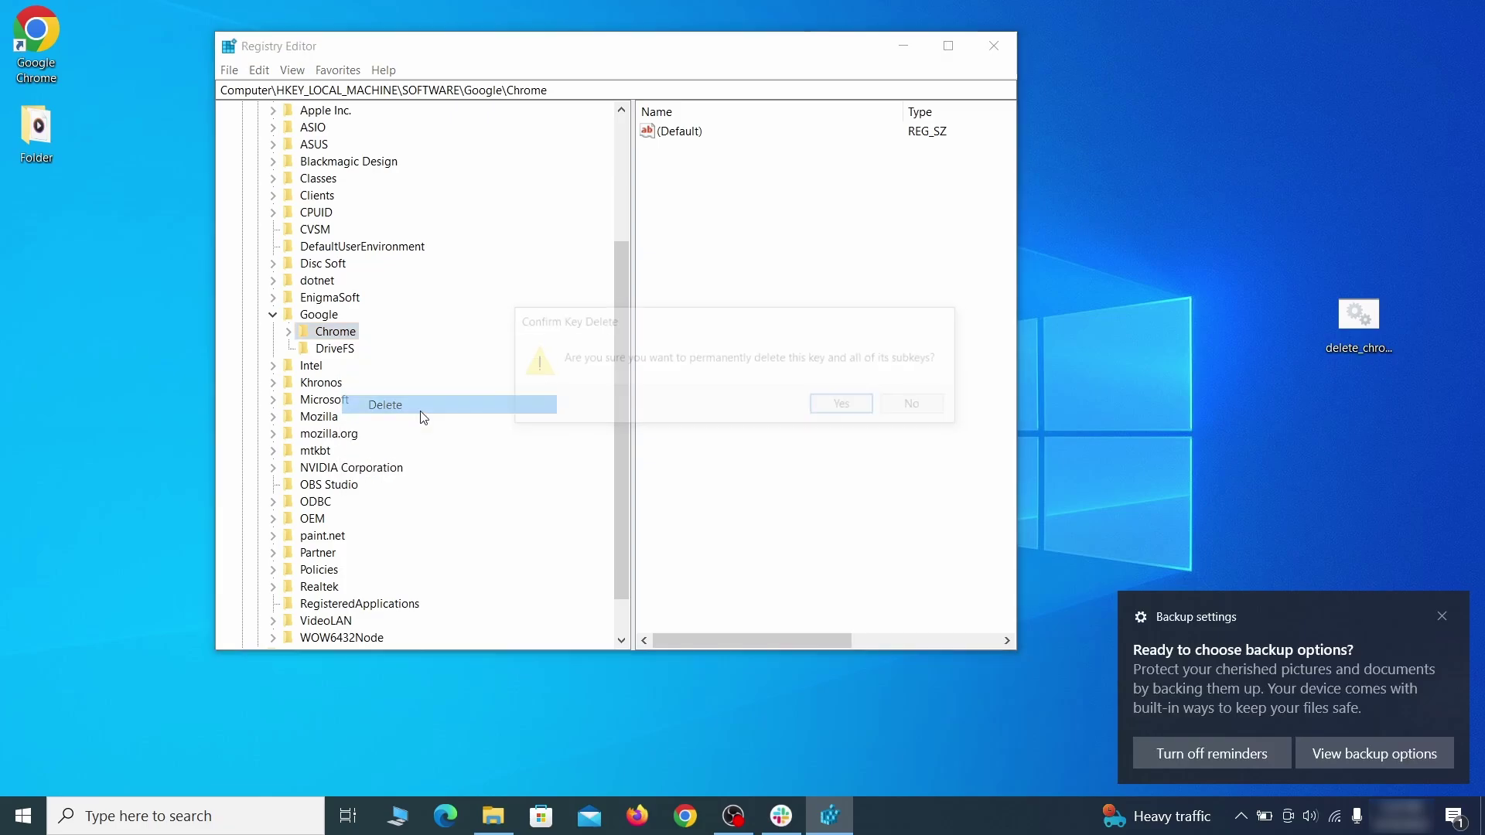
{"action": "left_click", "coordinate": [845, 409]}
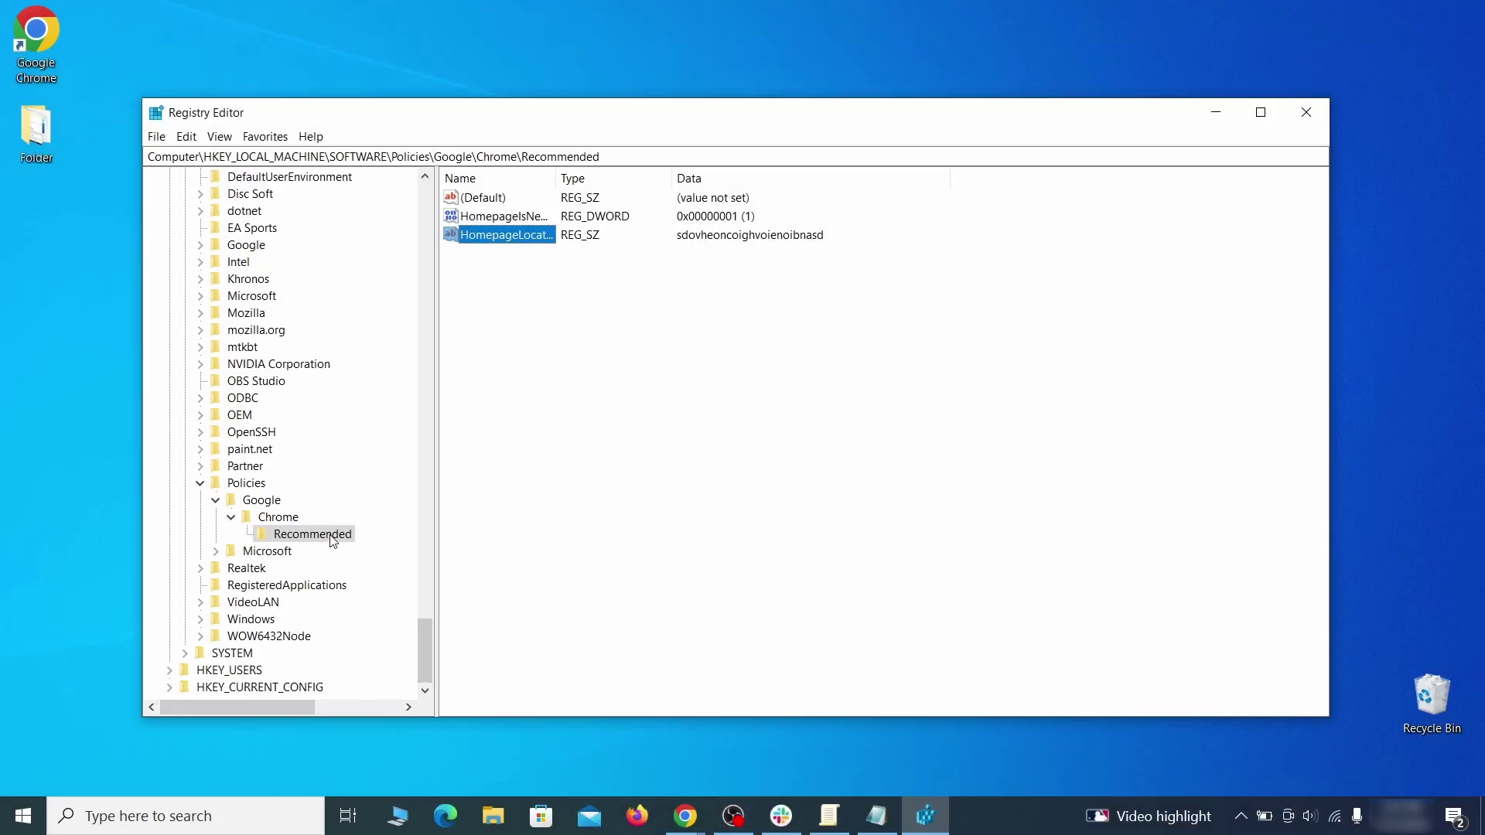
Step: Delete the Chrome Recommended policy key
{"action": "right_click", "coordinate": [337, 531]}
{"action": "left_click", "coordinate": [409, 610]}
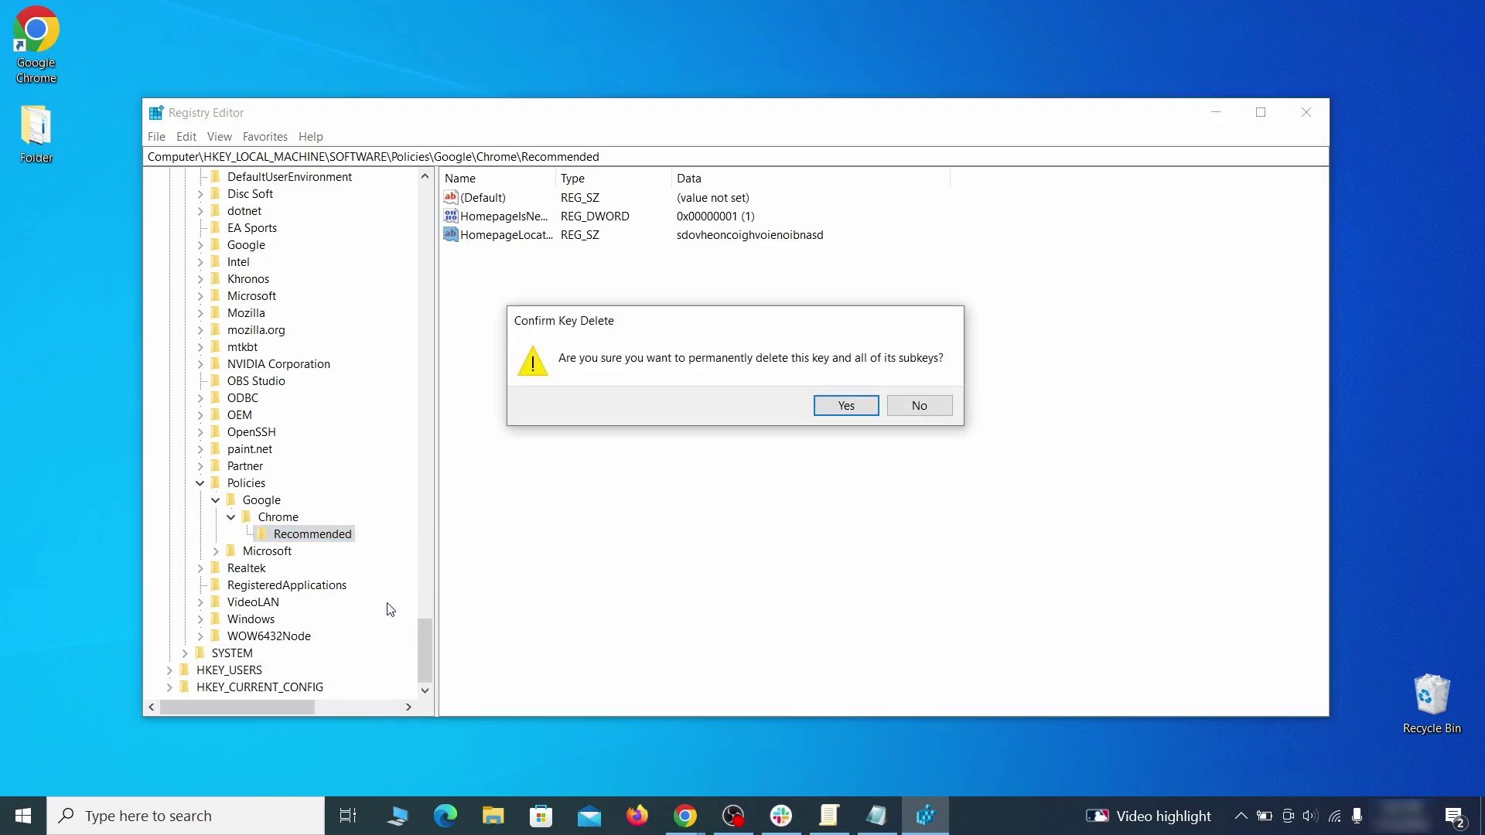
{"action": "left_click", "coordinate": [847, 407]}
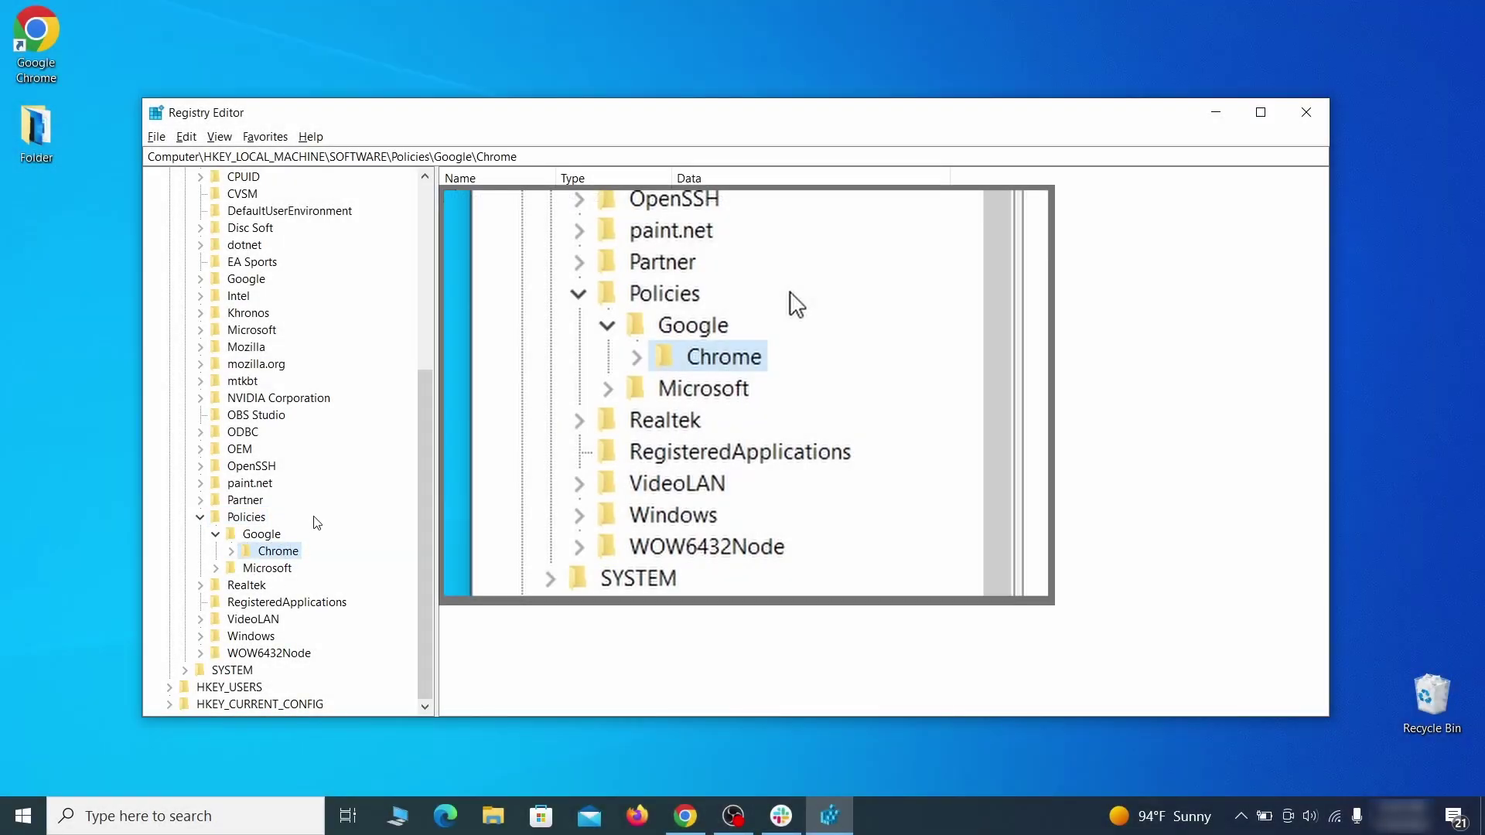
Step: Delete the Chrome key under SOFTWARE\Policies\Google
{"action": "right_click", "coordinate": [275, 556]}
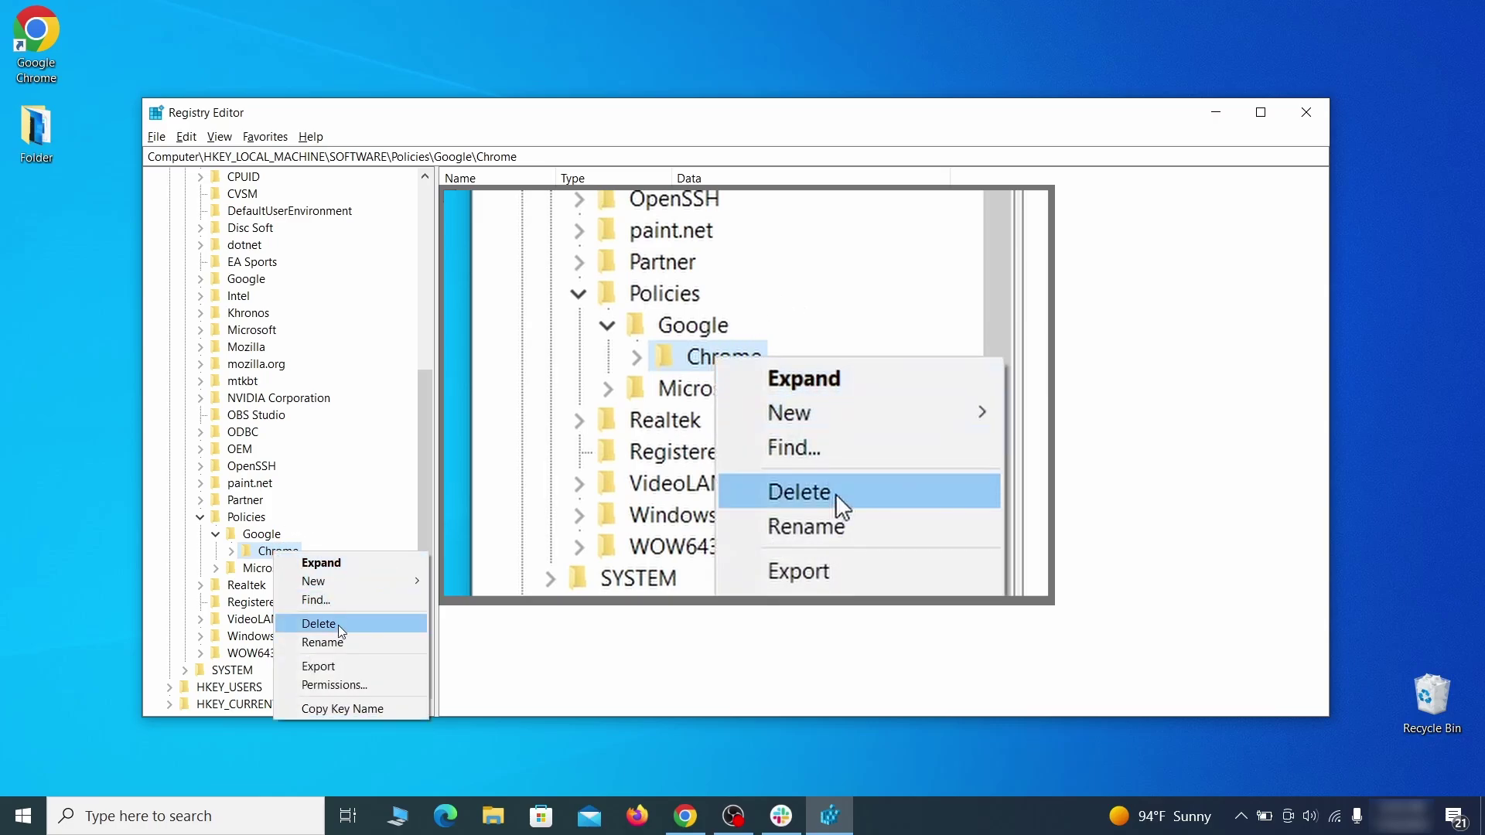
{"action": "left_click", "coordinate": [341, 625]}
{"action": "left_click", "coordinate": [867, 406]}
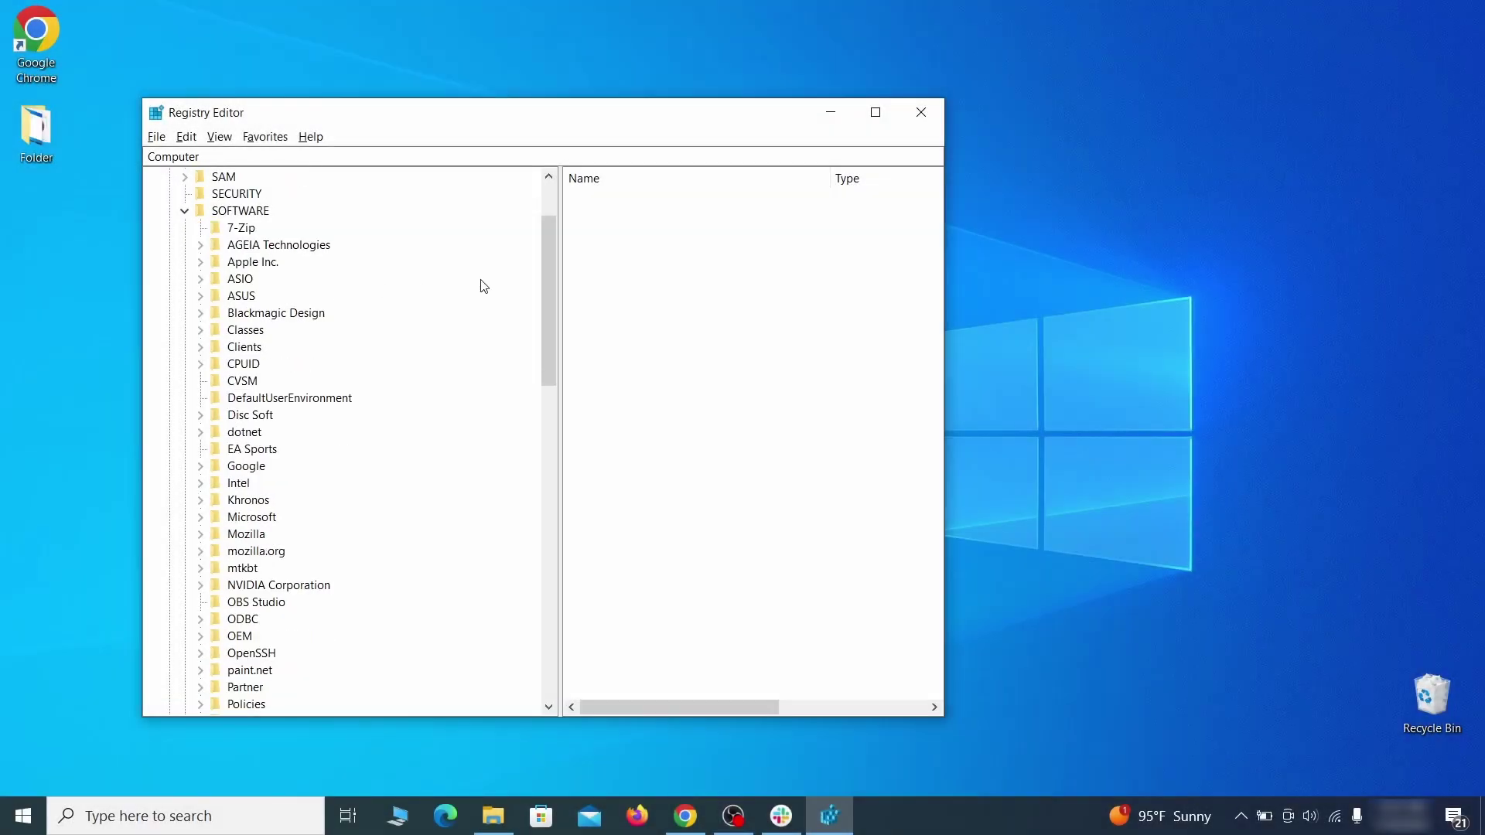
{"action": "left_click_drag", "start_coordinate": [553, 286], "coordinate": [534, 546]}
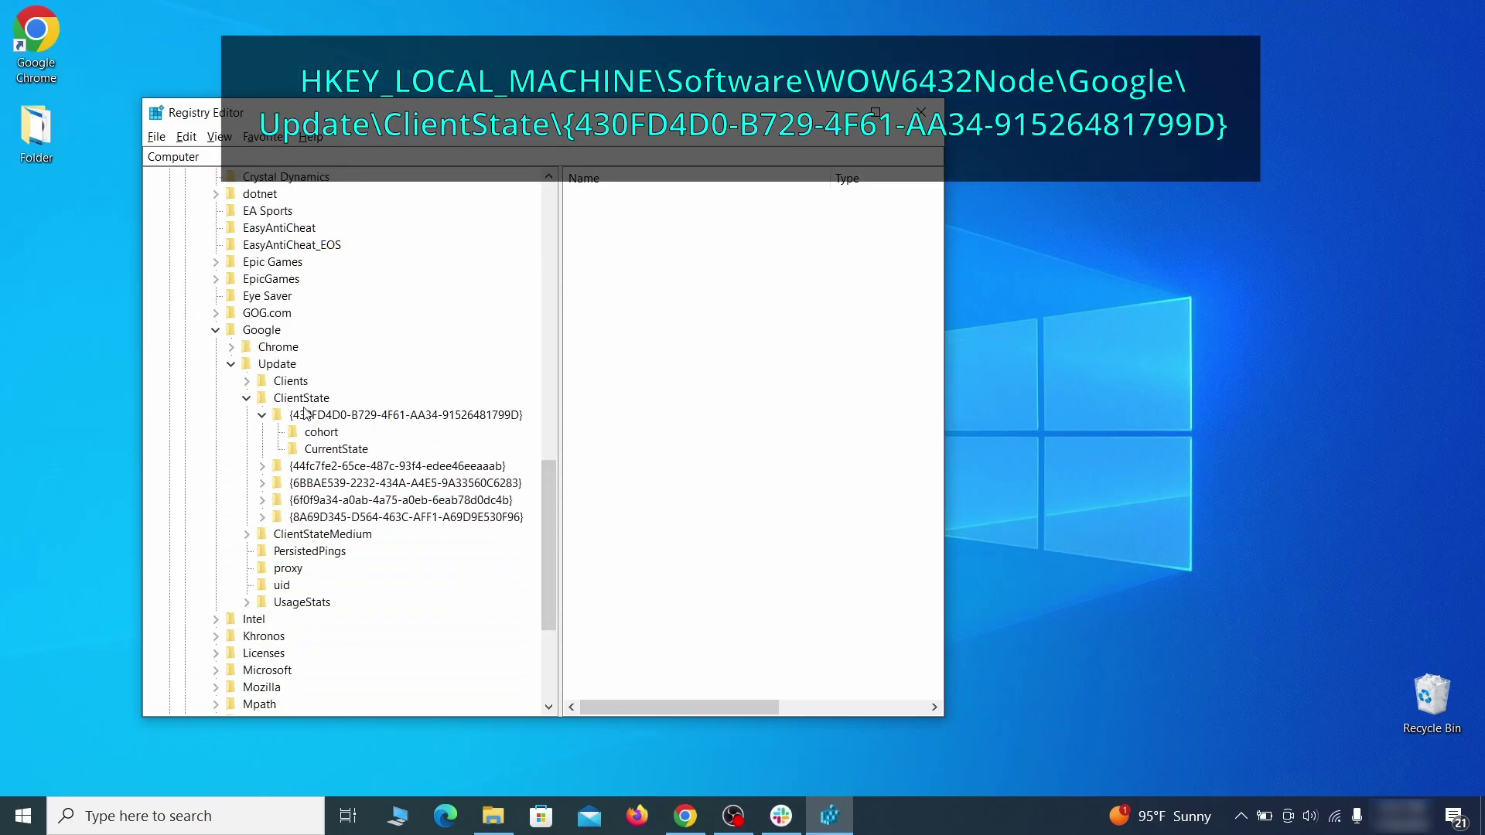
{"action": "left_click", "coordinate": [328, 418]}
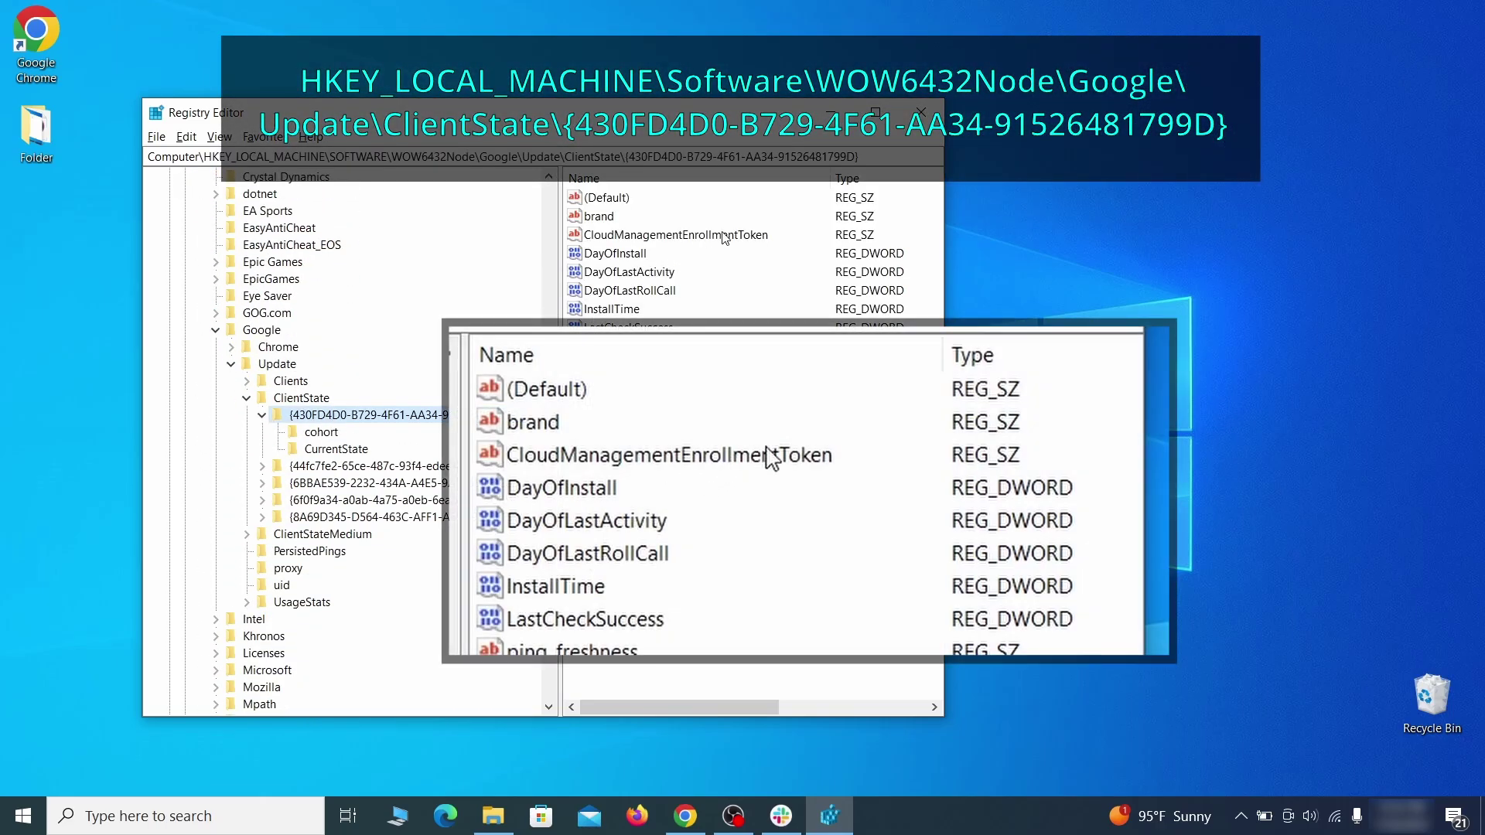
{"action": "left_click", "coordinate": [755, 242]}
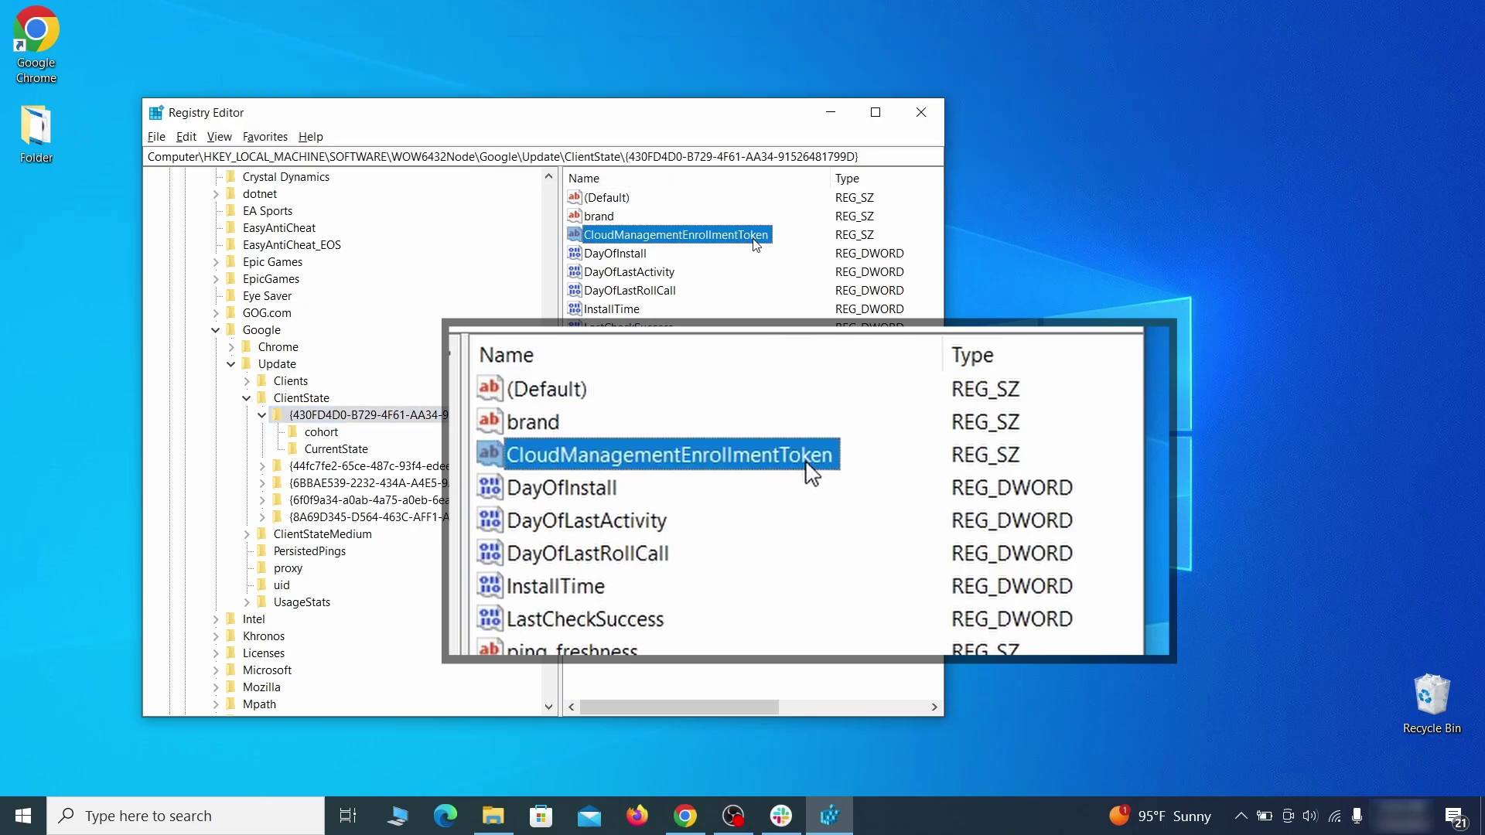
{"action": "right_click", "coordinate": [756, 243]}
{"action": "left_click", "coordinate": [794, 293]}
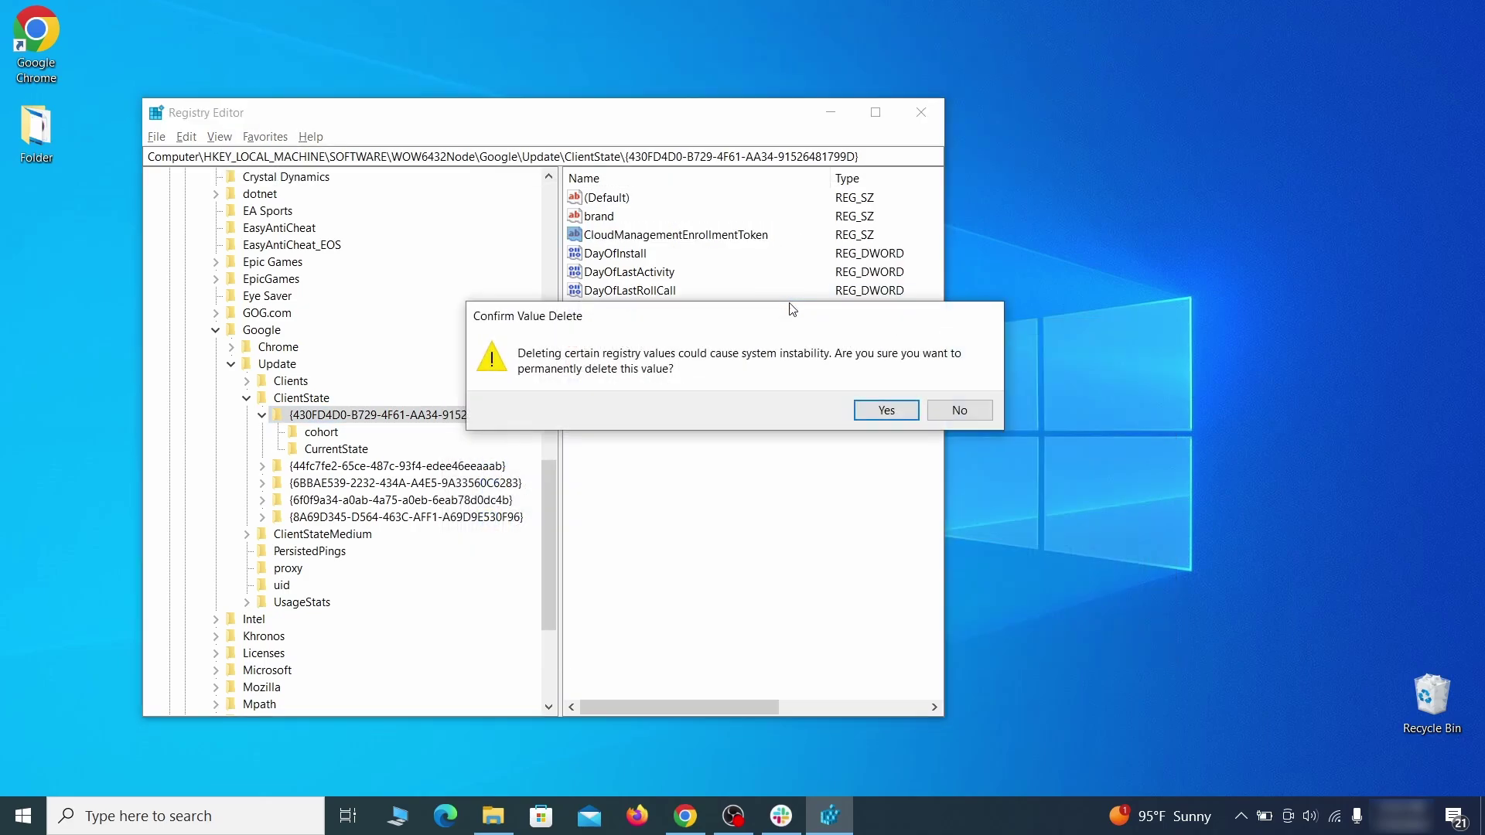
{"action": "left_click", "coordinate": [883, 413]}
{"action": "type", "text": "chrome poli"}
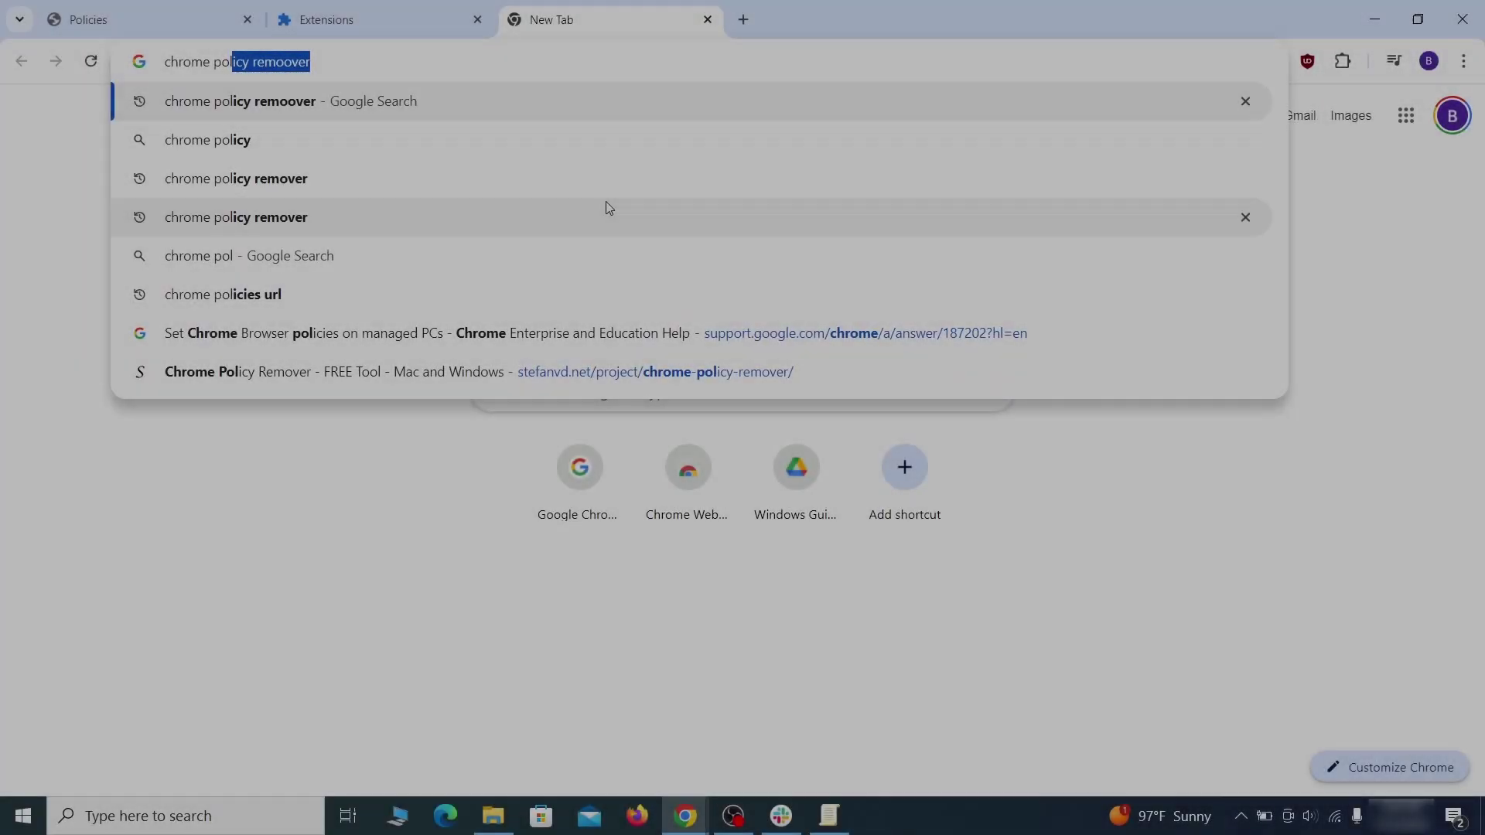
{"action": "type", "text": "cy re"}
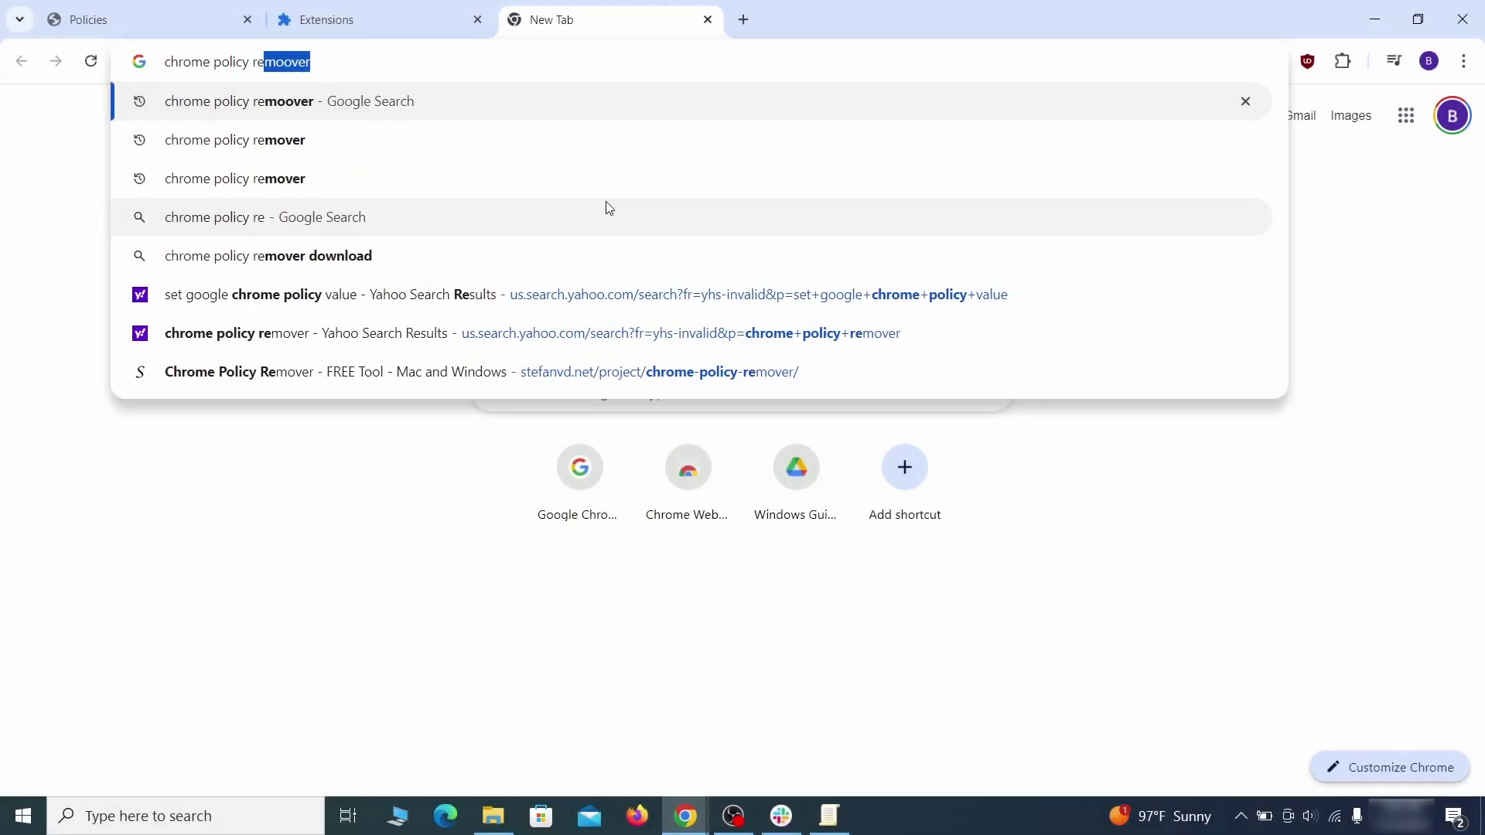
{"action": "type", "text": "mover"}
Step: Search 'chrome policy remover' and download the Windows script from stefanvd.net
{"action": "key", "text": "Return"}
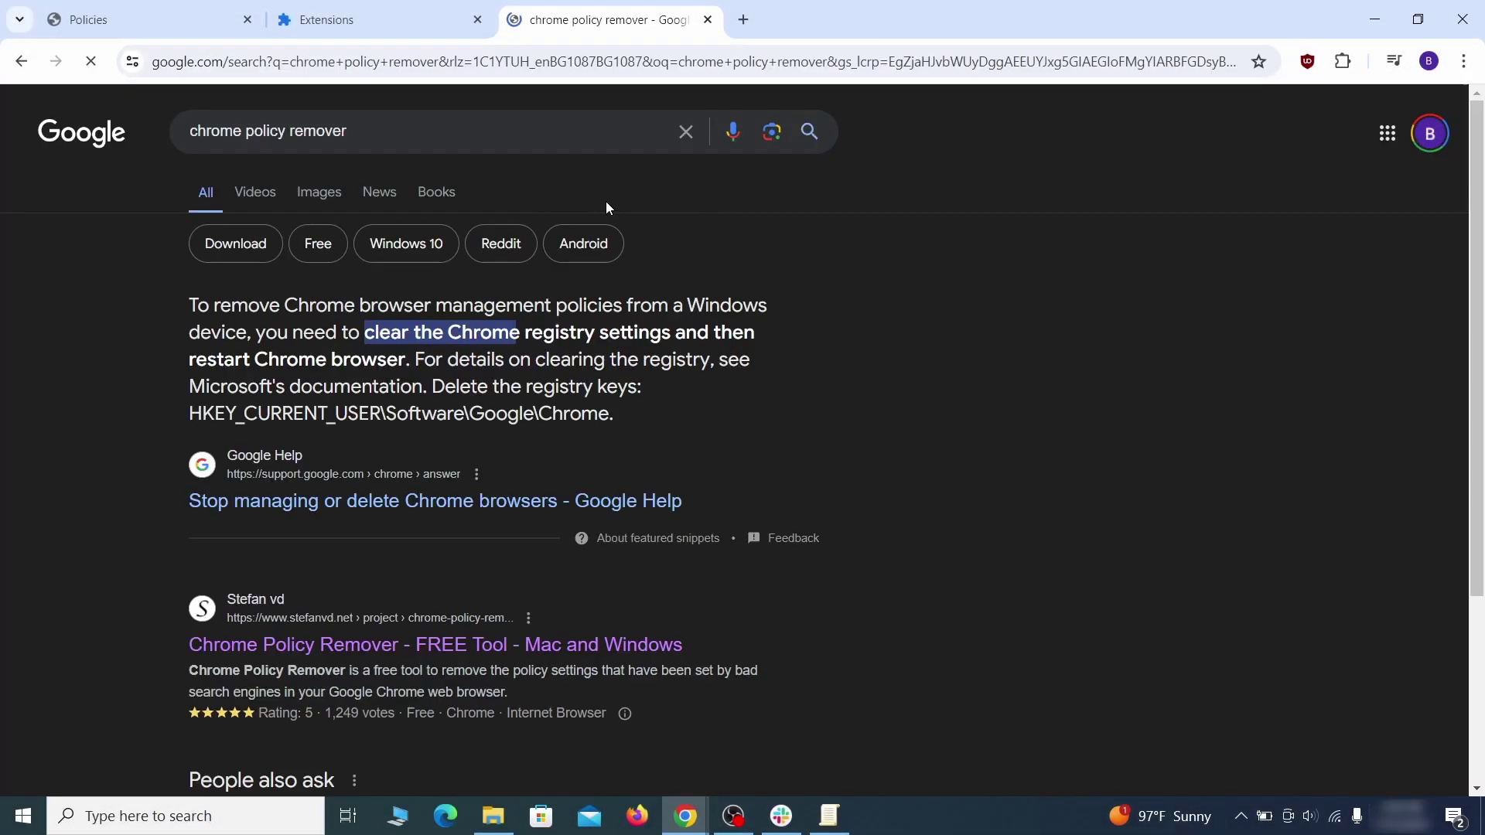
{"action": "left_click", "coordinate": [441, 645]}
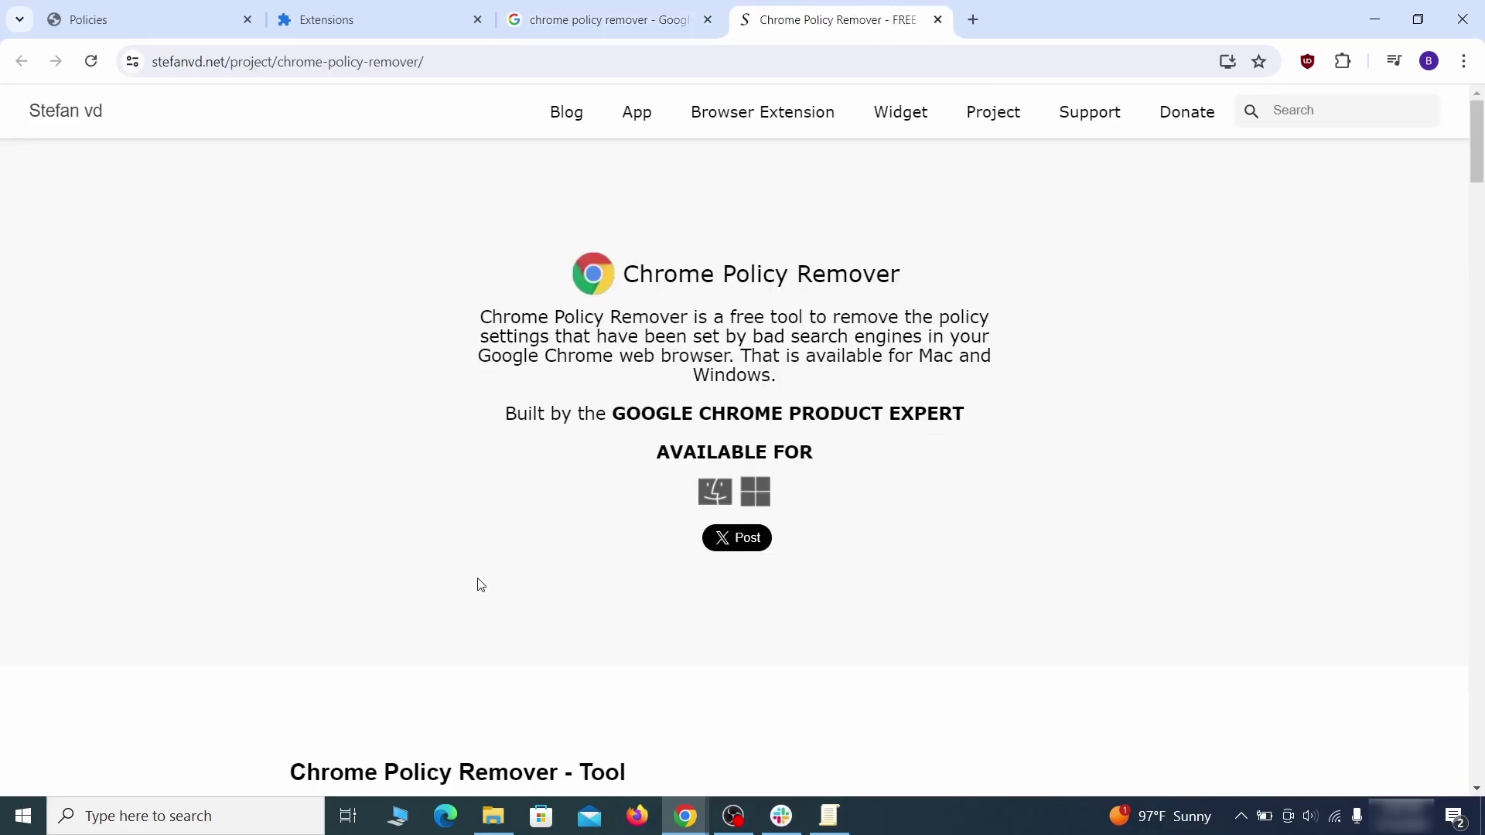
{"action": "scroll", "coordinate": [478, 584], "scroll_direction": "down", "scroll_amount": 2}
{"action": "scroll", "coordinate": [483, 592], "scroll_direction": "down", "scroll_amount": 3}
{"action": "scroll", "coordinate": [483, 592], "scroll_direction": "down", "scroll_amount": 5}
{"action": "scroll", "coordinate": [483, 593], "scroll_direction": "down", "scroll_amount": 4}
{"action": "scroll", "coordinate": [484, 593], "scroll_direction": "down", "scroll_amount": 4}
{"action": "scroll", "coordinate": [485, 592], "scroll_direction": "down", "scroll_amount": 3}
{"action": "scroll", "coordinate": [485, 592], "scroll_direction": "down", "scroll_amount": 3}
{"action": "scroll", "coordinate": [485, 592], "scroll_direction": "down", "scroll_amount": 4}
{"action": "scroll", "coordinate": [485, 592], "scroll_direction": "down", "scroll_amount": 3}
{"action": "scroll", "coordinate": [485, 591], "scroll_direction": "down", "scroll_amount": 3}
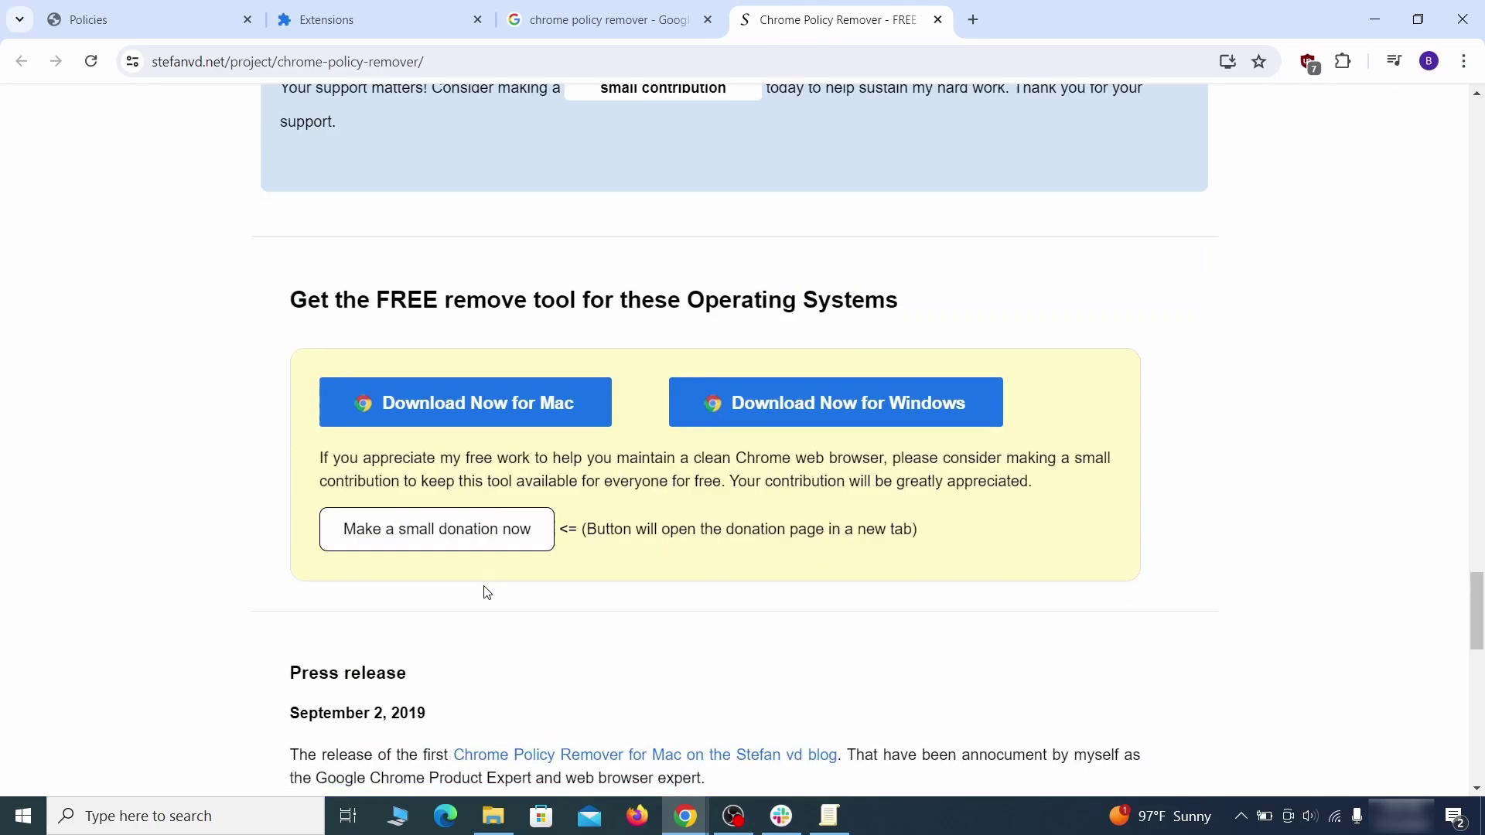
{"action": "left_click", "coordinate": [884, 399]}
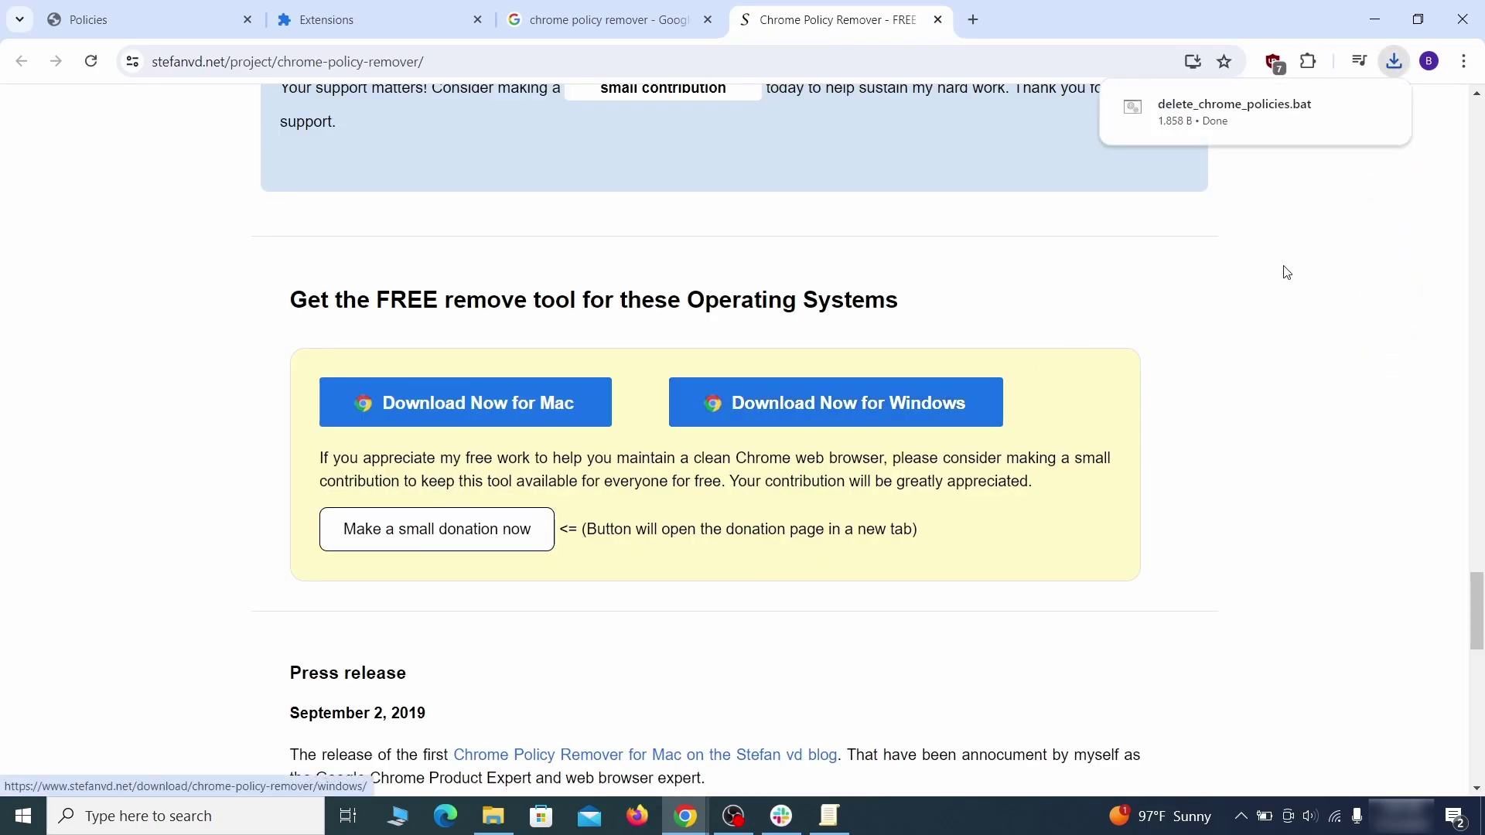
{"action": "mouse_move", "coordinate": [1254, 111]}
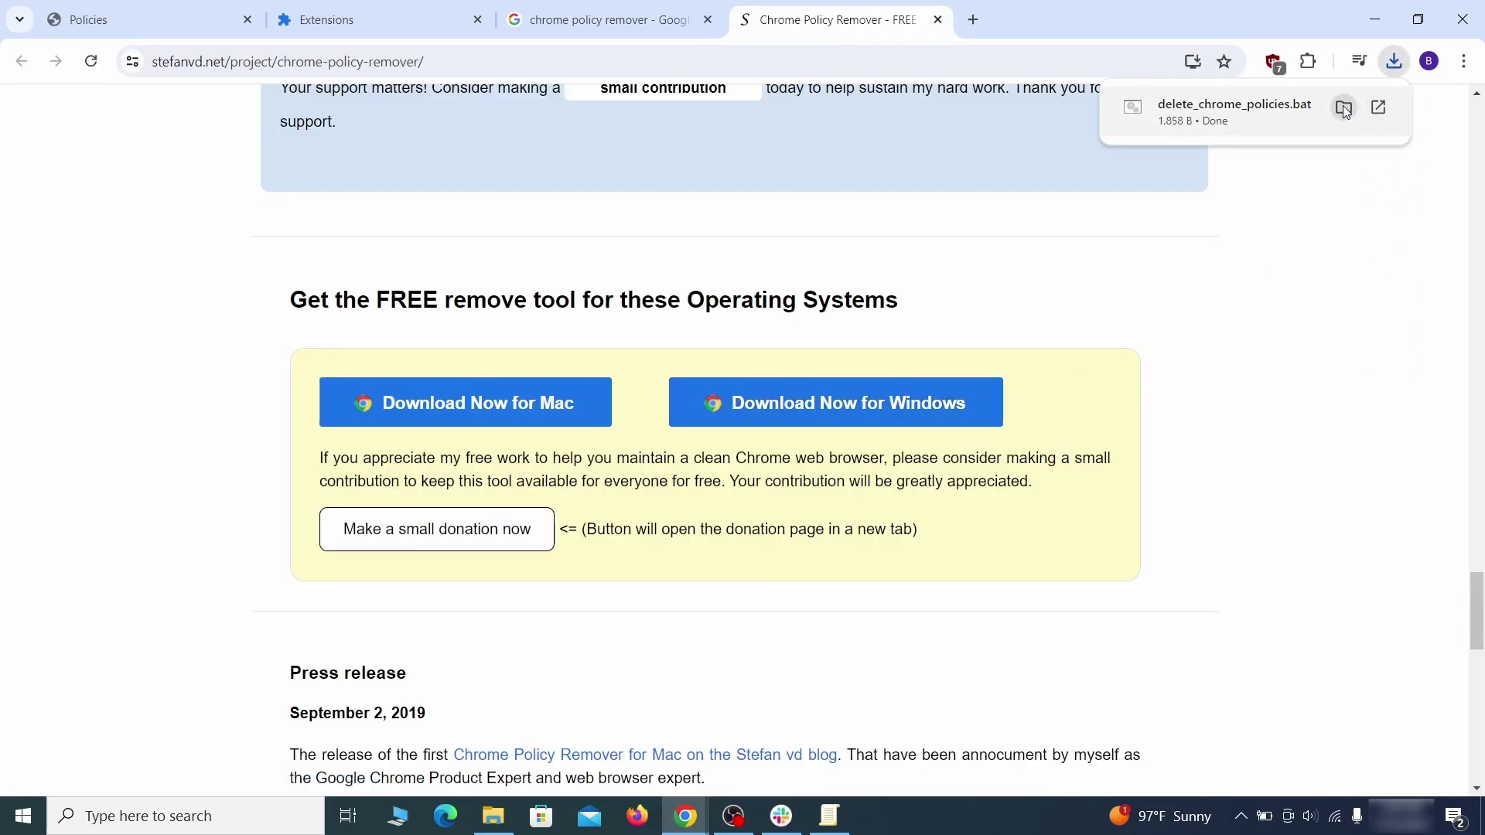
Step: Move delete_chrome_policies.bat from Downloads onto the desktop
{"action": "left_click", "coordinate": [1343, 107]}
{"action": "left_click", "coordinate": [1381, 16]}
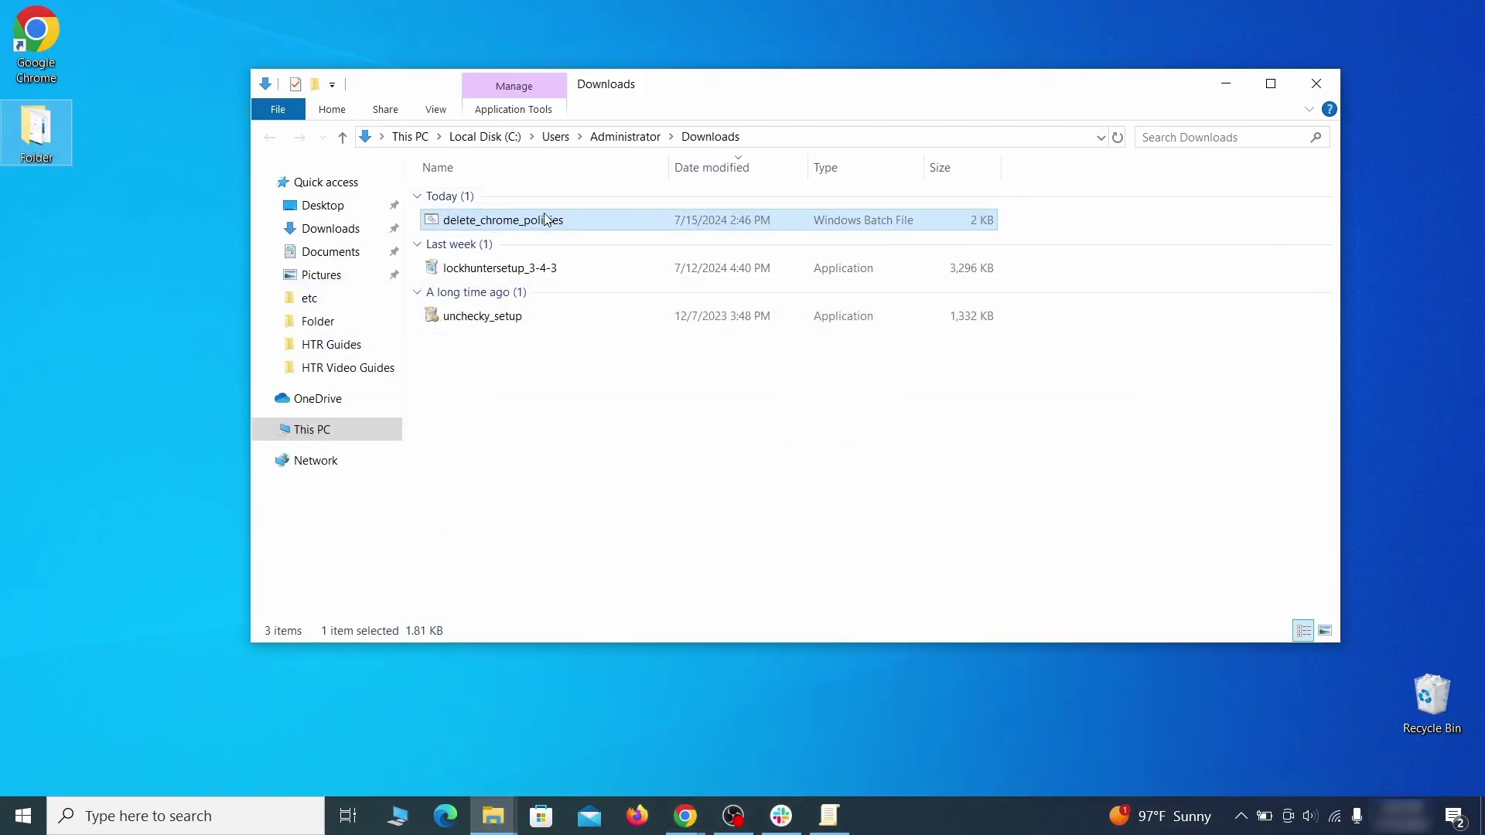
{"action": "left_click_drag", "start_coordinate": [545, 221], "coordinate": [146, 484]}
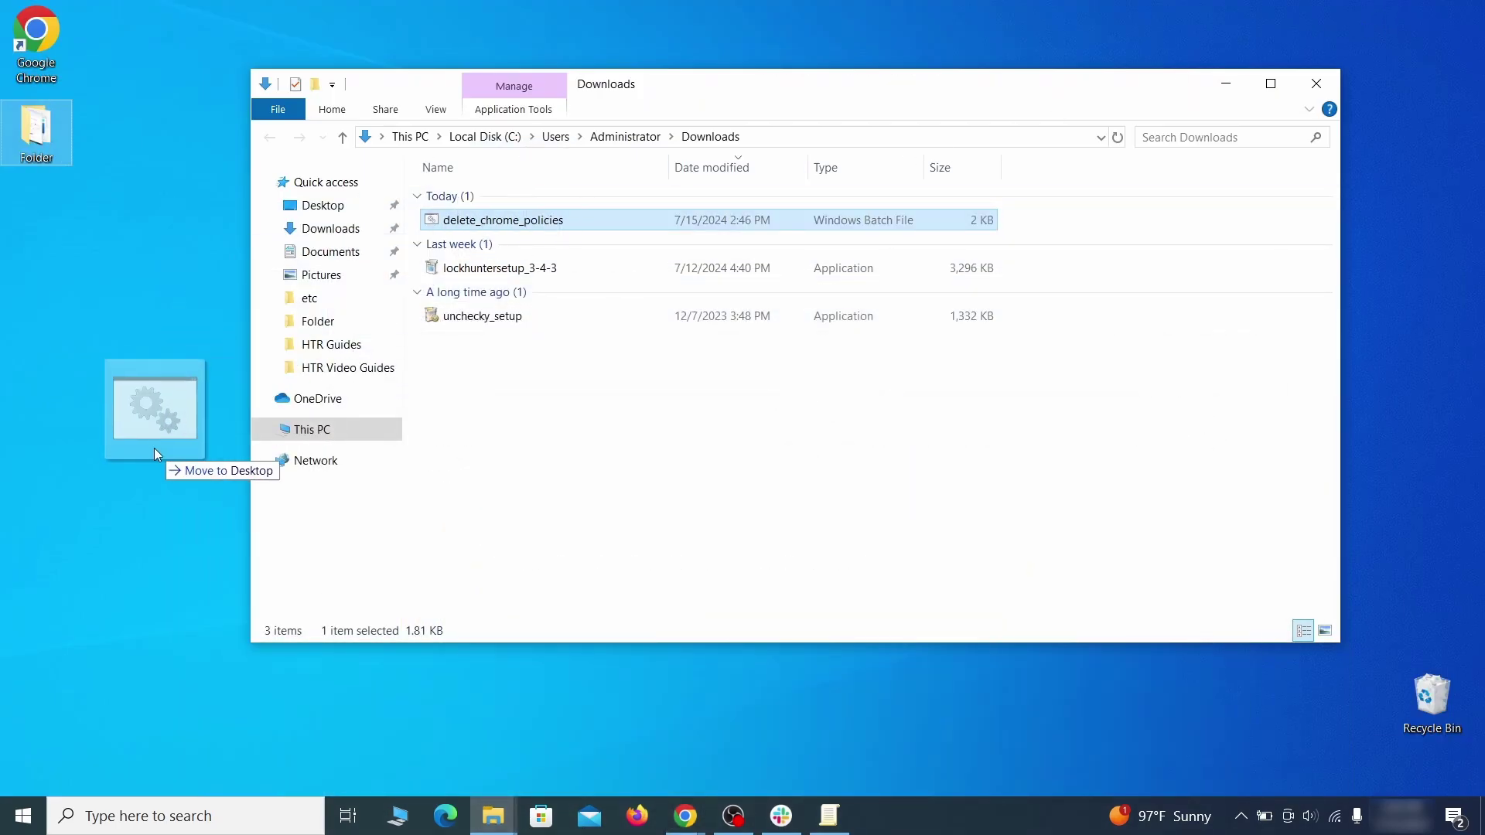
{"action": "left_click", "coordinate": [1319, 91]}
Step: Run delete_chrome_policies.bat from the desktop as administrator
{"action": "left_click_drag", "start_coordinate": [84, 488], "coordinate": [744, 299]}
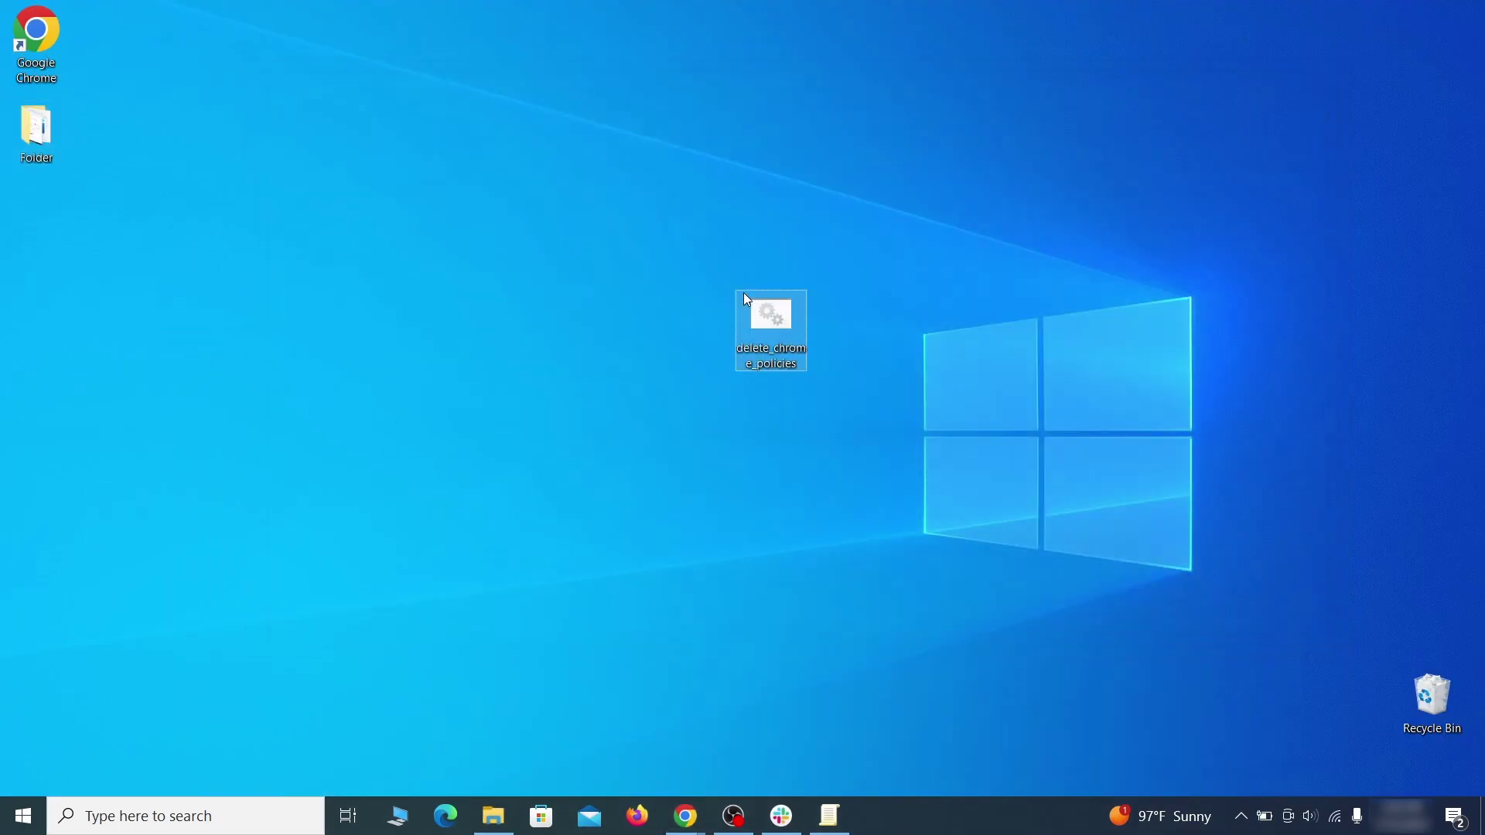
{"action": "right_click", "coordinate": [789, 322]}
{"action": "left_click", "coordinate": [890, 396]}
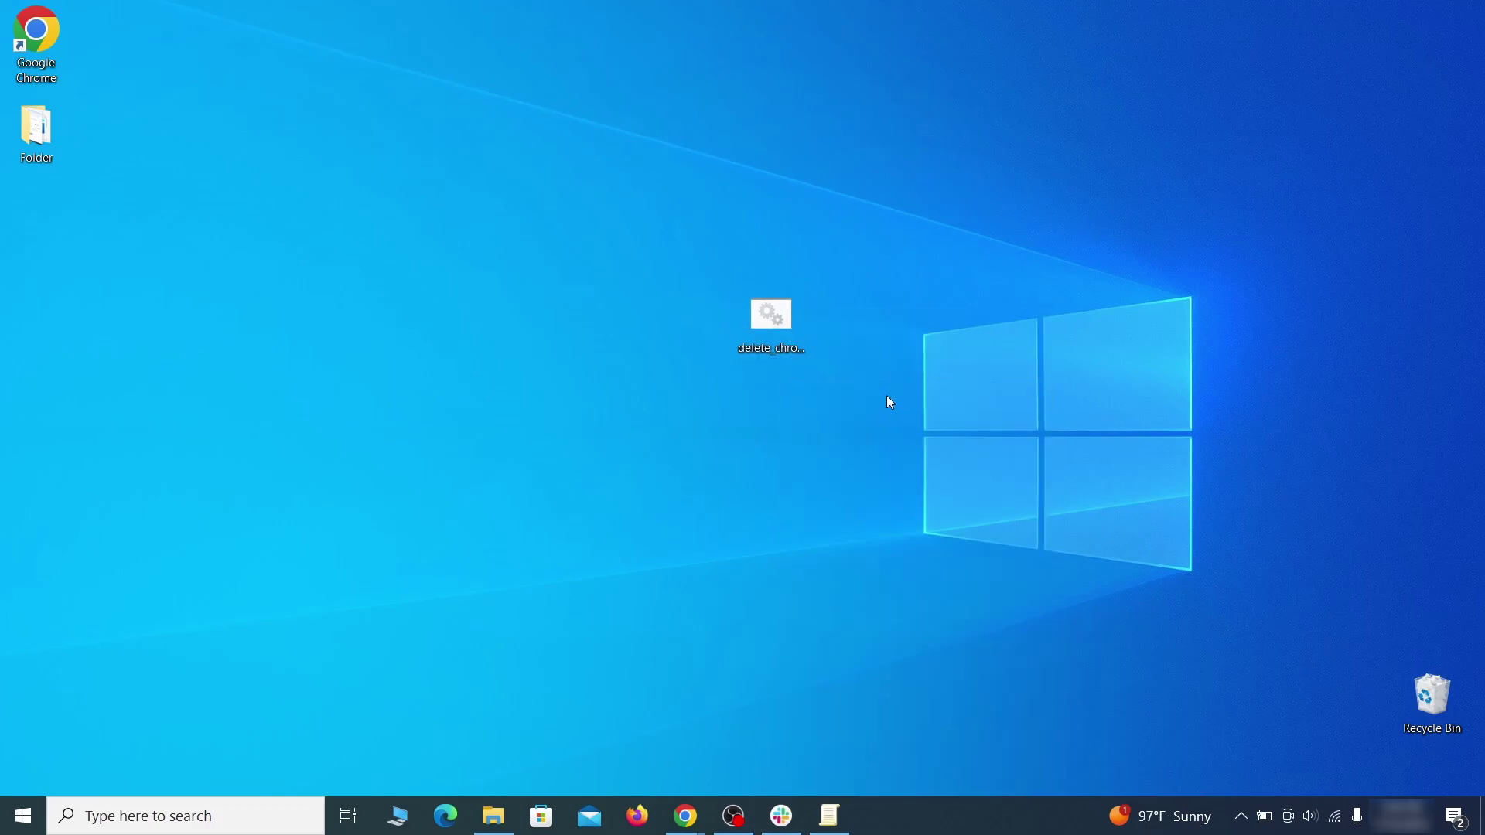
Step: Run the blocked Chrome policy remover script anyway and close its console when finished
{"action": "left_click", "coordinate": [543, 270]}
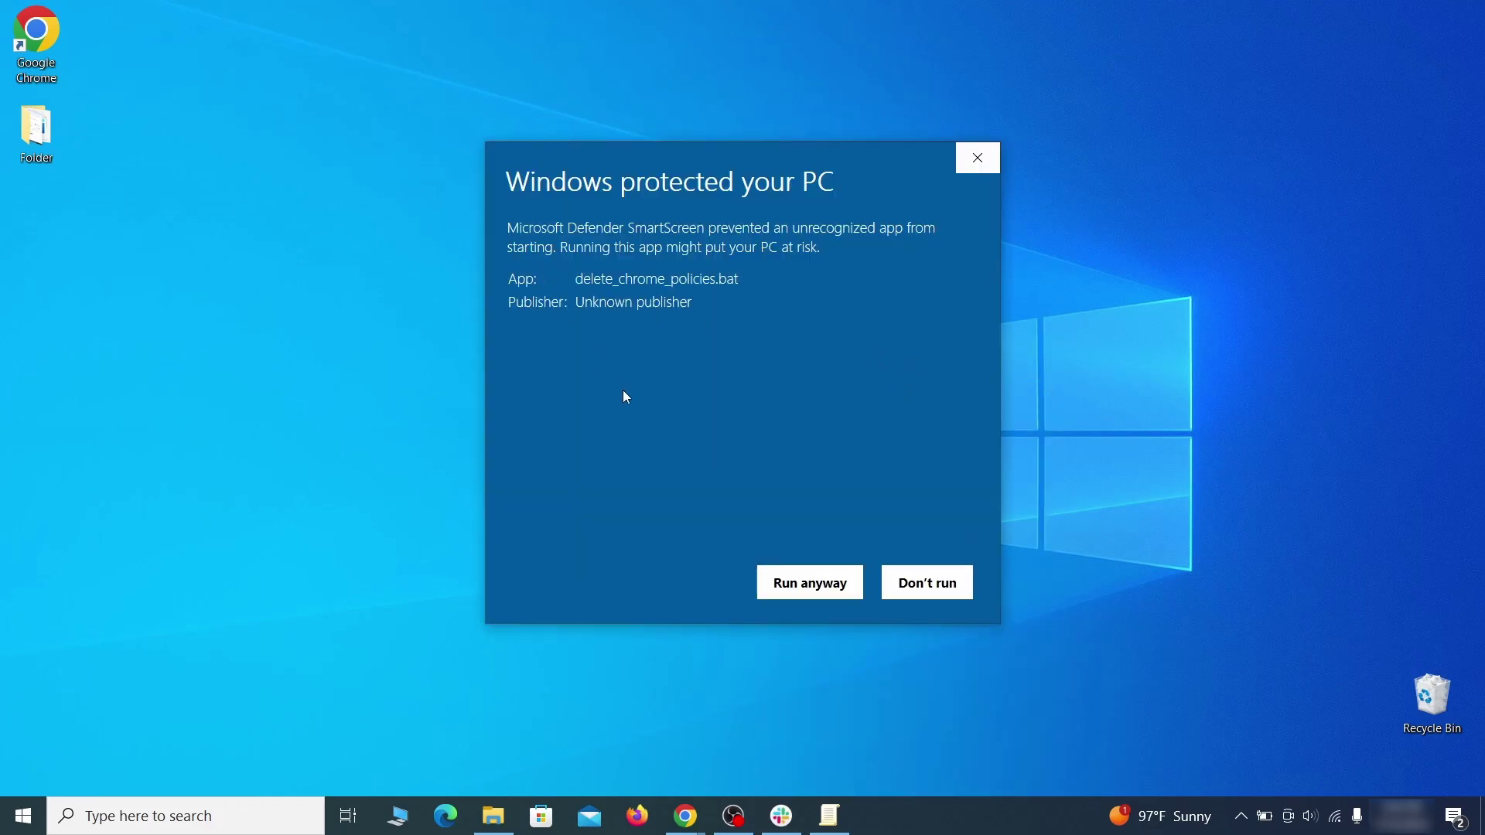
{"action": "left_click", "coordinate": [809, 583]}
{"action": "left_click_drag", "start_coordinate": [528, 40], "coordinate": [780, 88]}
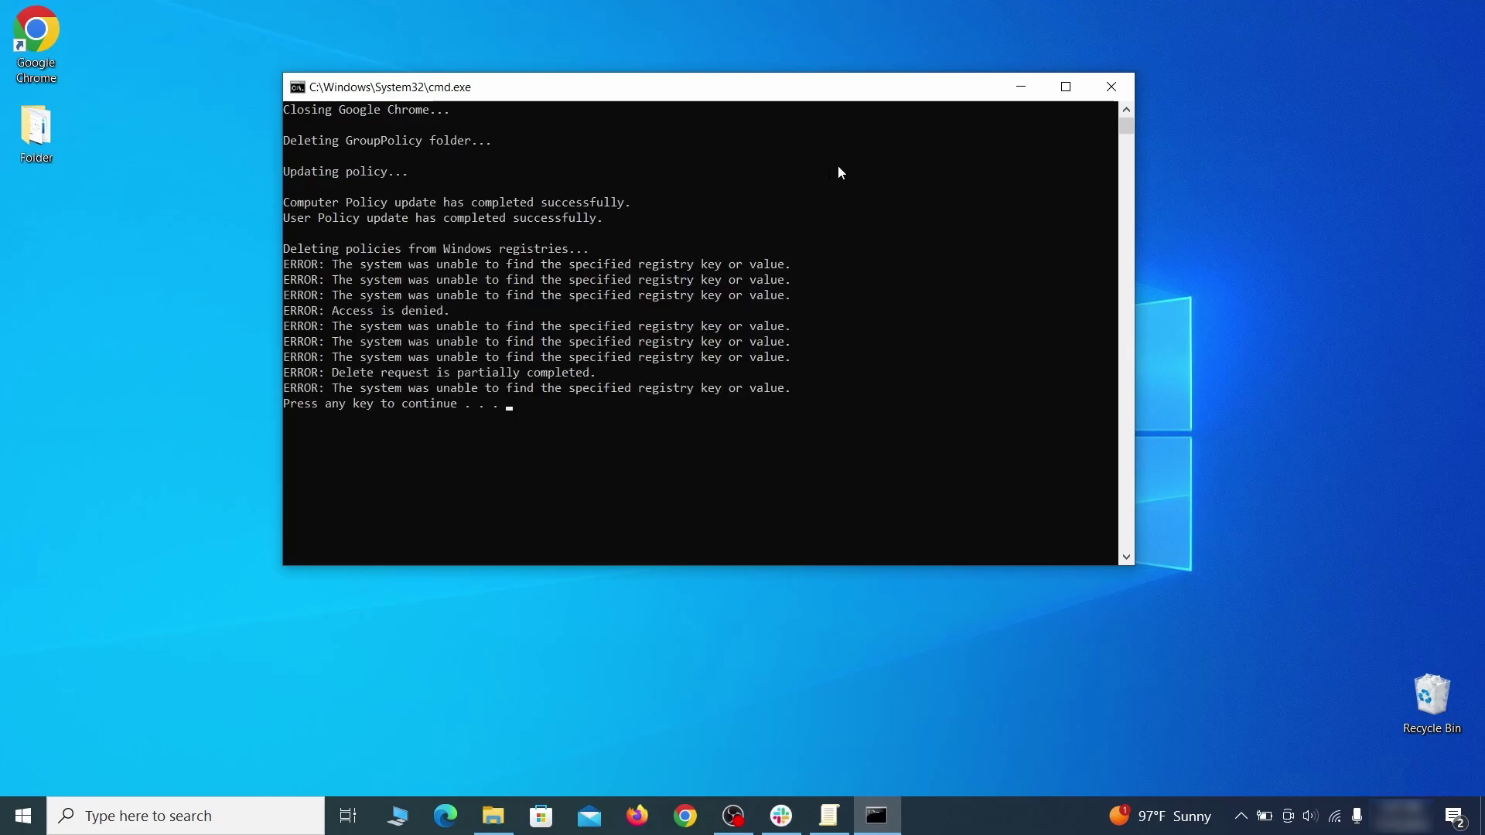
{"action": "left_click", "coordinate": [1114, 89]}
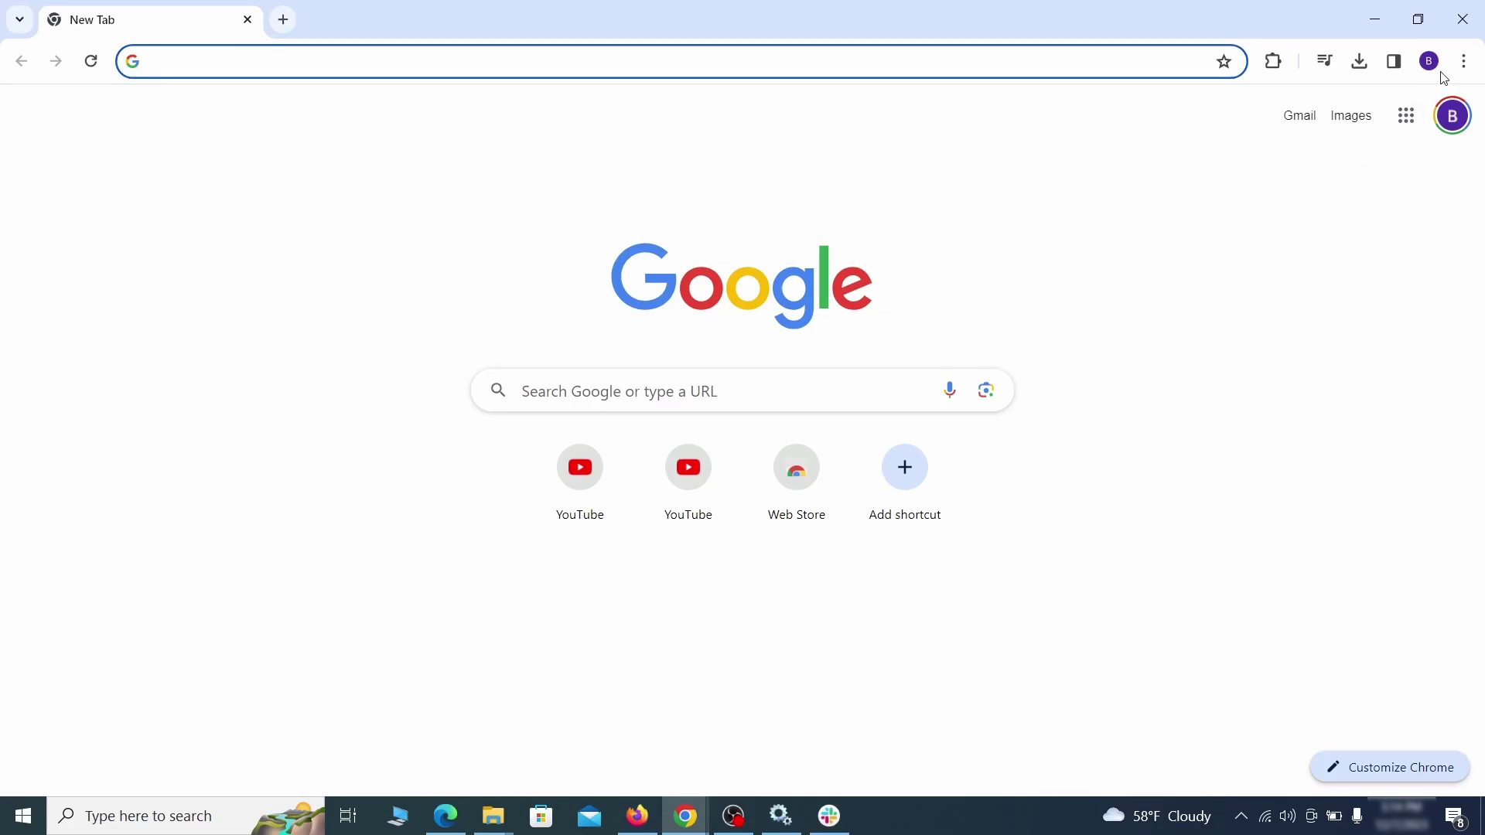
Step: Switch off the Add to Zola Button extension on Chrome's Extensions page and remove it
{"action": "left_click", "coordinate": [1463, 61]}
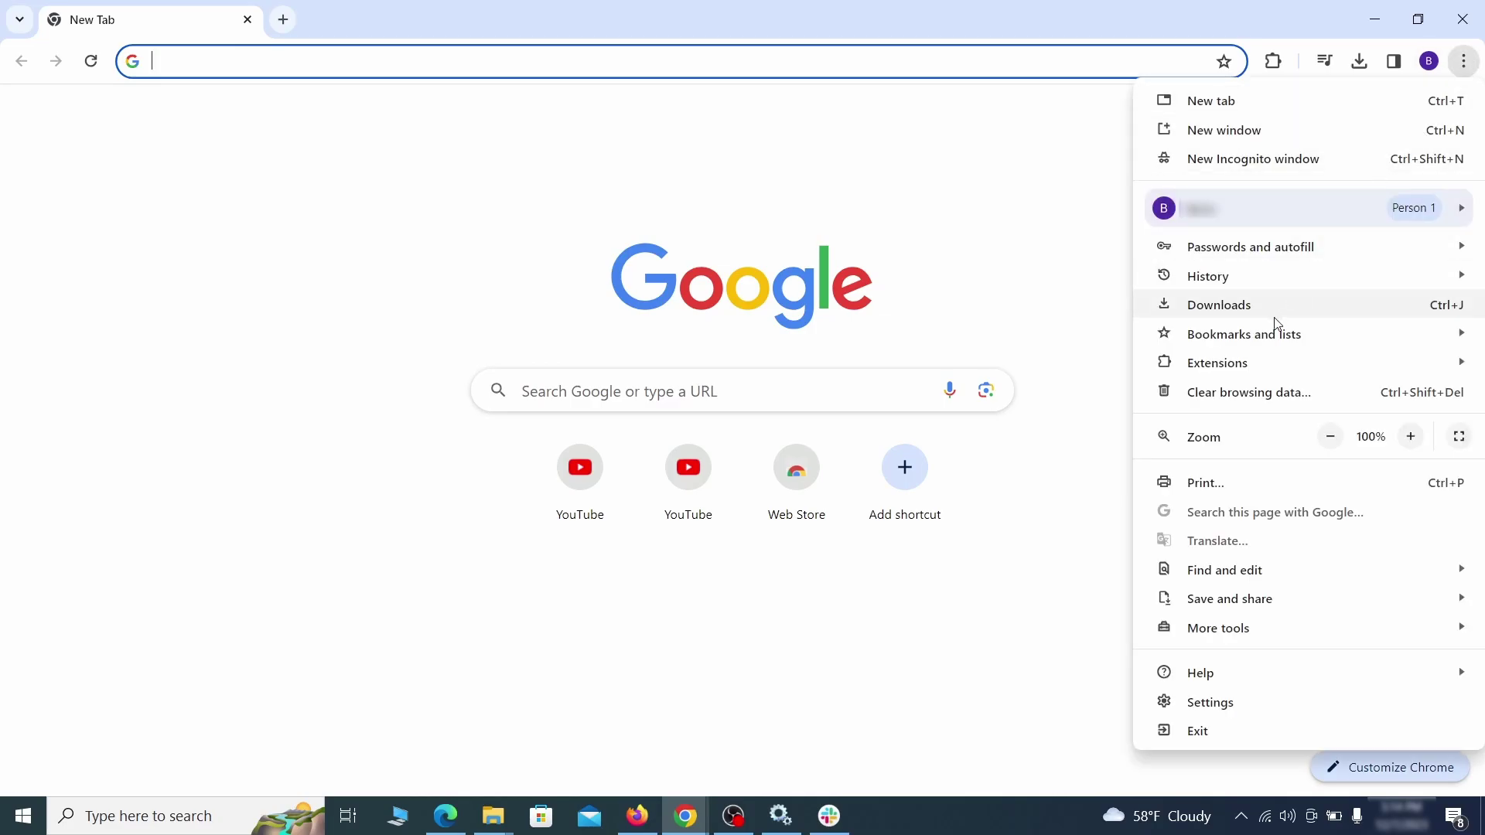
{"action": "mouse_move", "coordinate": [1218, 364]}
{"action": "left_click", "coordinate": [1090, 363]}
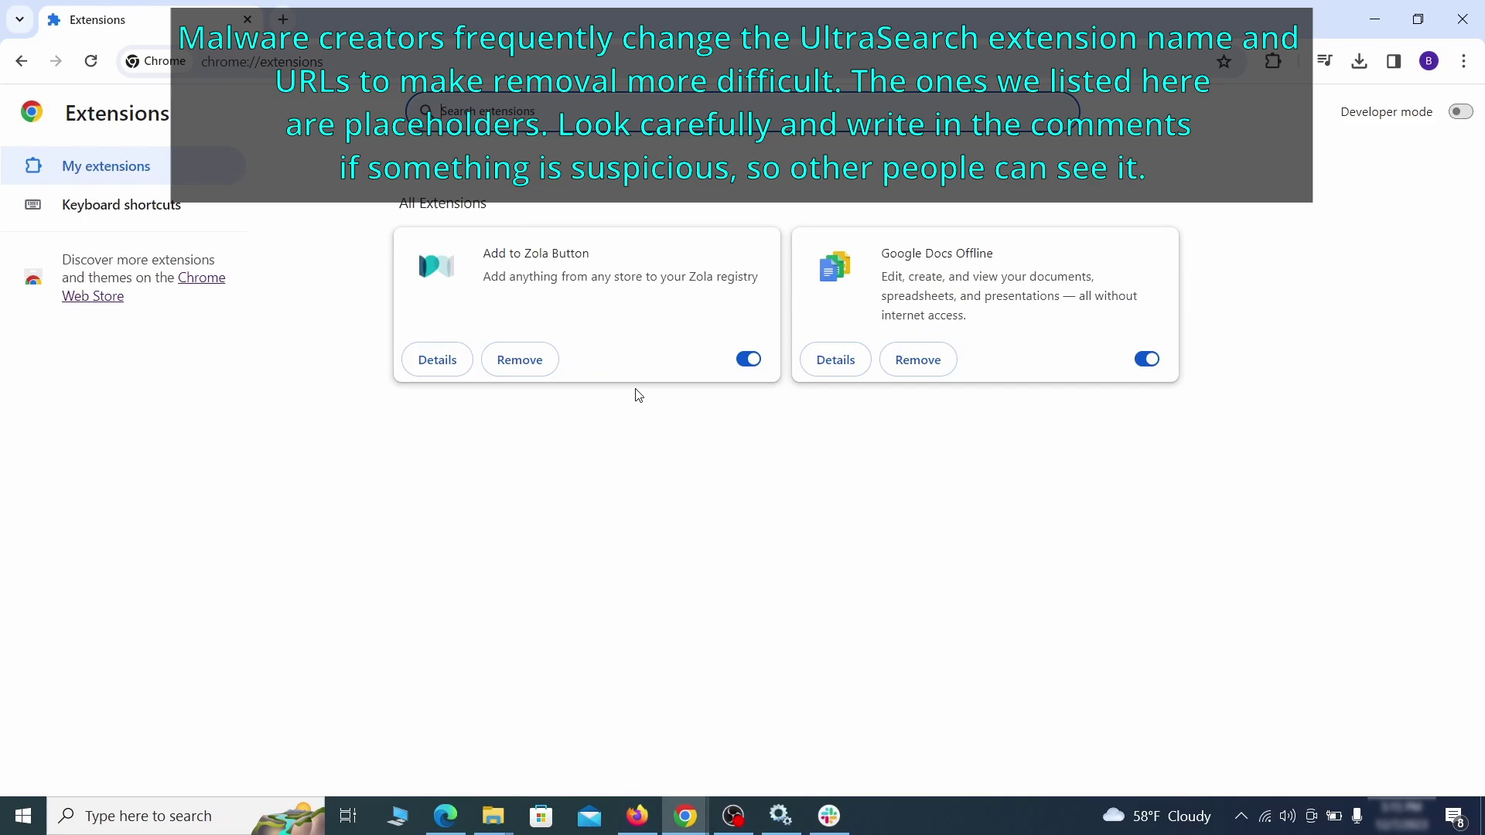
{"action": "left_click", "coordinate": [748, 360]}
{"action": "left_click", "coordinate": [519, 359]}
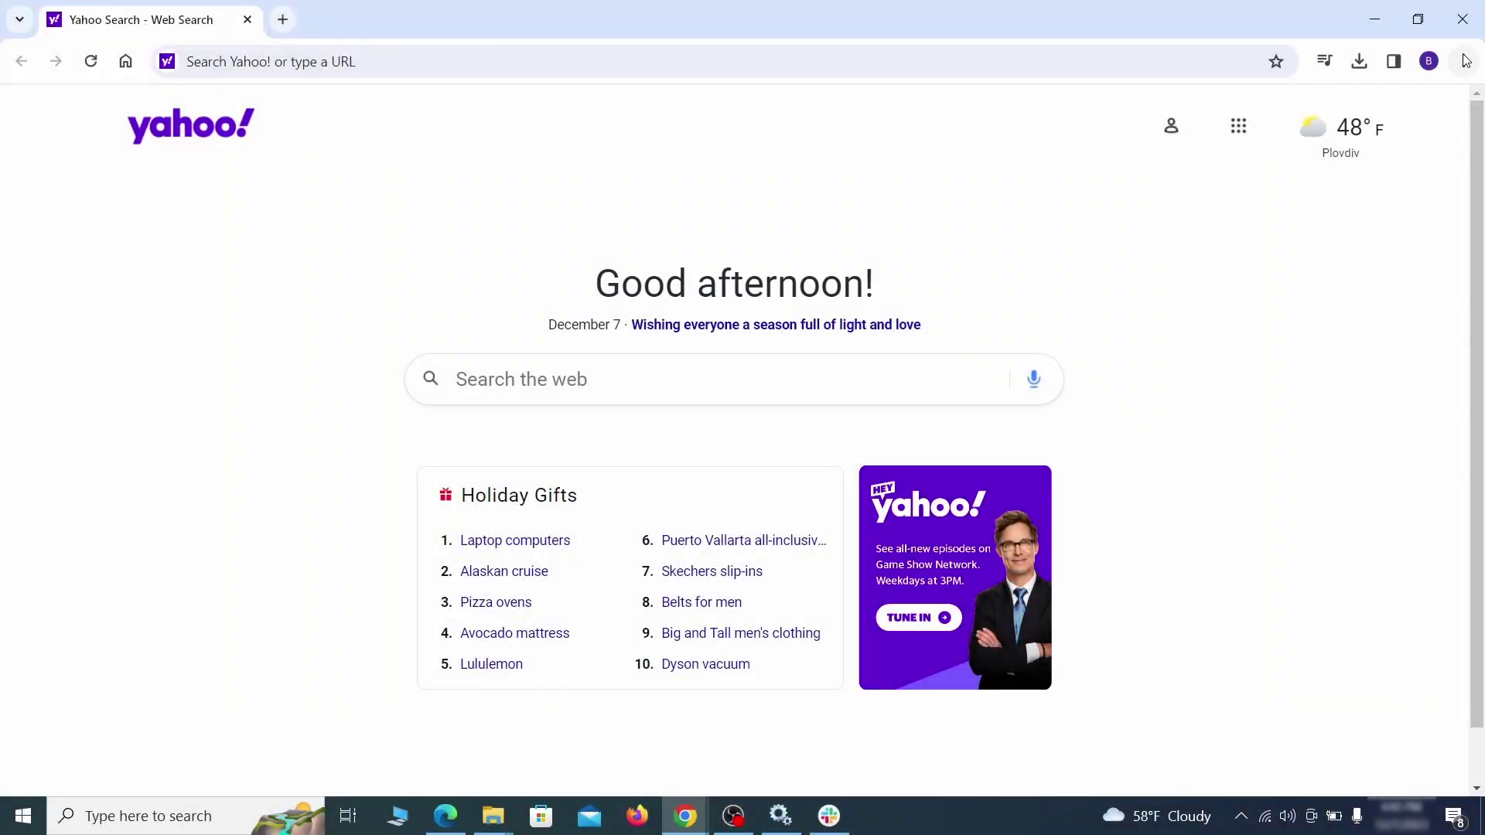
Step: Clear Chrome's checked browsing data from the Privacy and security settings
{"action": "left_click", "coordinate": [1465, 60]}
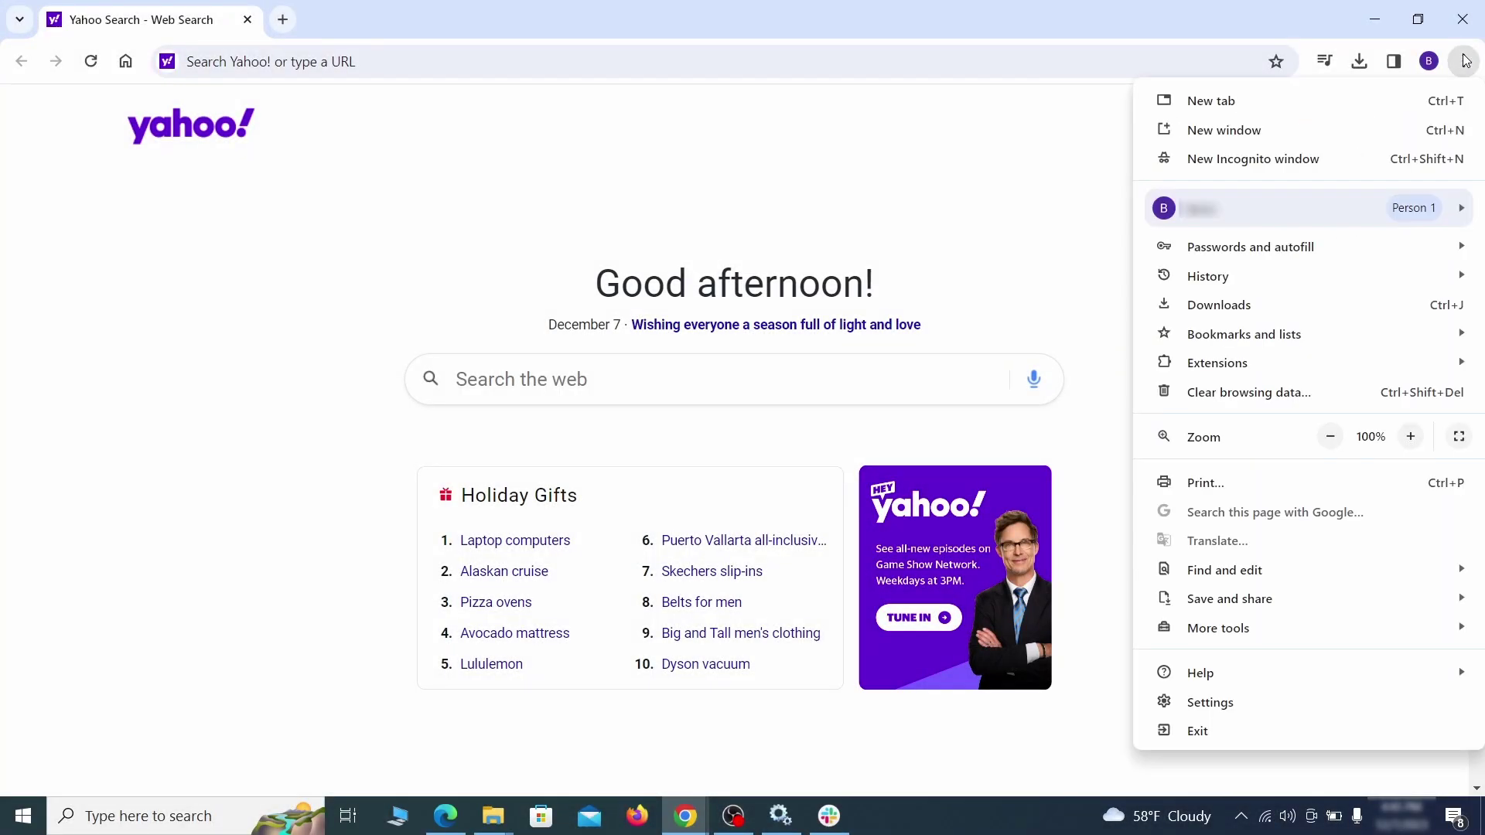
{"action": "left_click", "coordinate": [1222, 704]}
{"action": "left_click", "coordinate": [175, 243]}
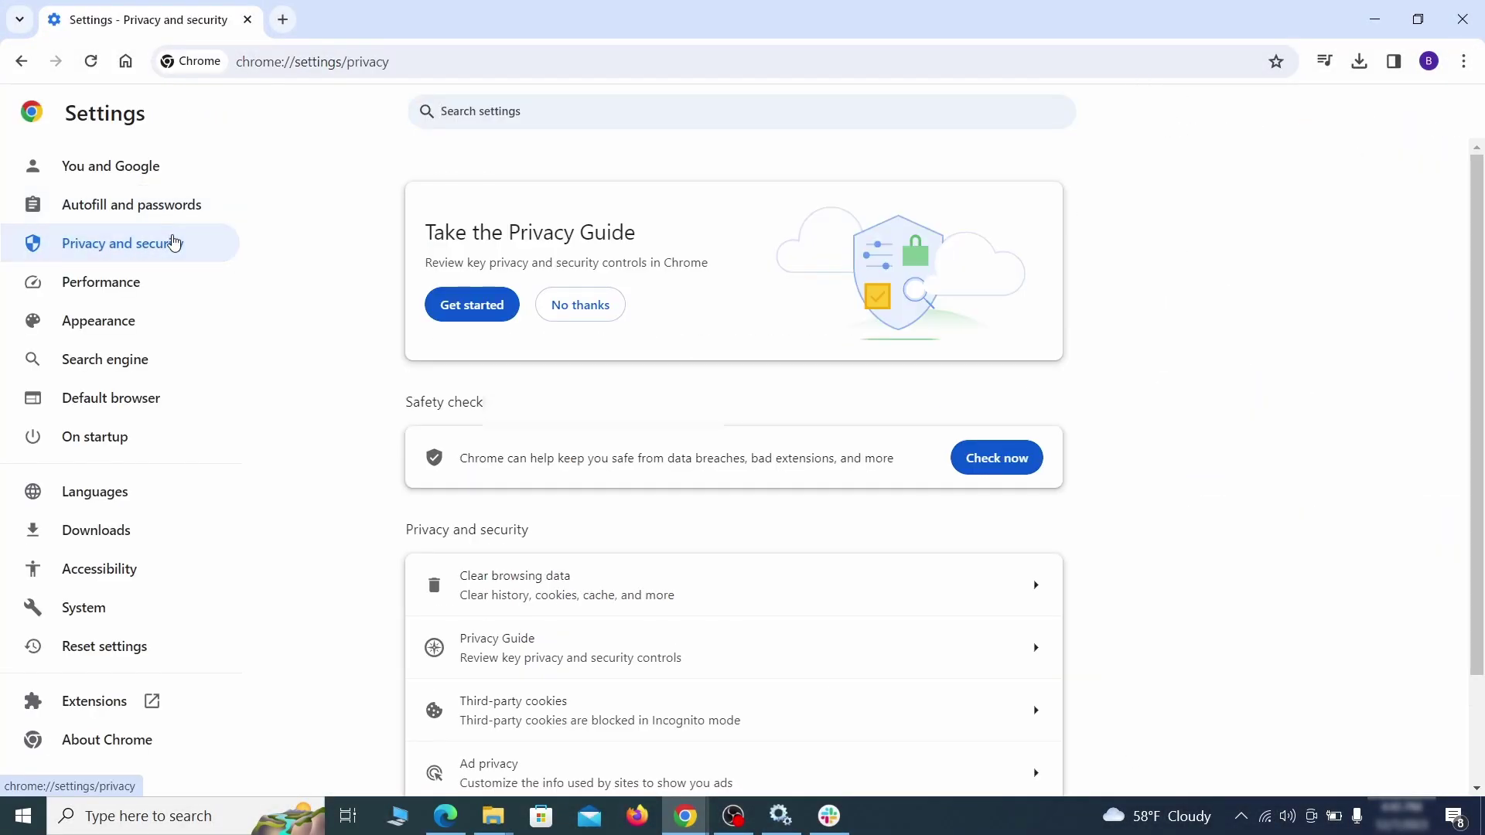
{"action": "scroll", "coordinate": [1166, 505], "scroll_direction": "down", "scroll_amount": 1}
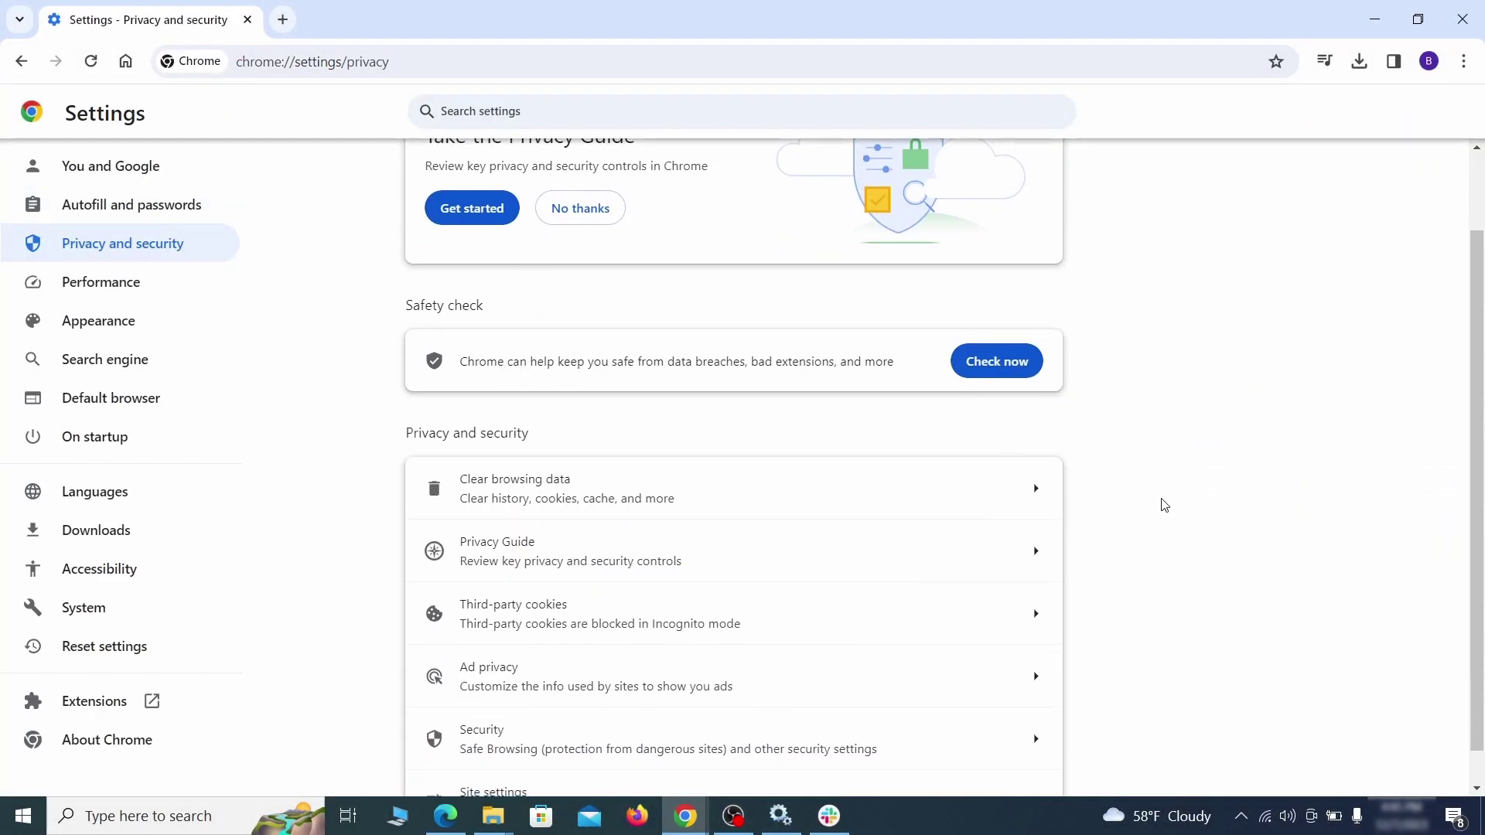
{"action": "left_click", "coordinate": [970, 499]}
{"action": "left_click", "coordinate": [654, 279]}
{"action": "left_click", "coordinate": [826, 280]}
{"action": "scroll", "coordinate": [751, 441], "scroll_direction": "down", "scroll_amount": 2}
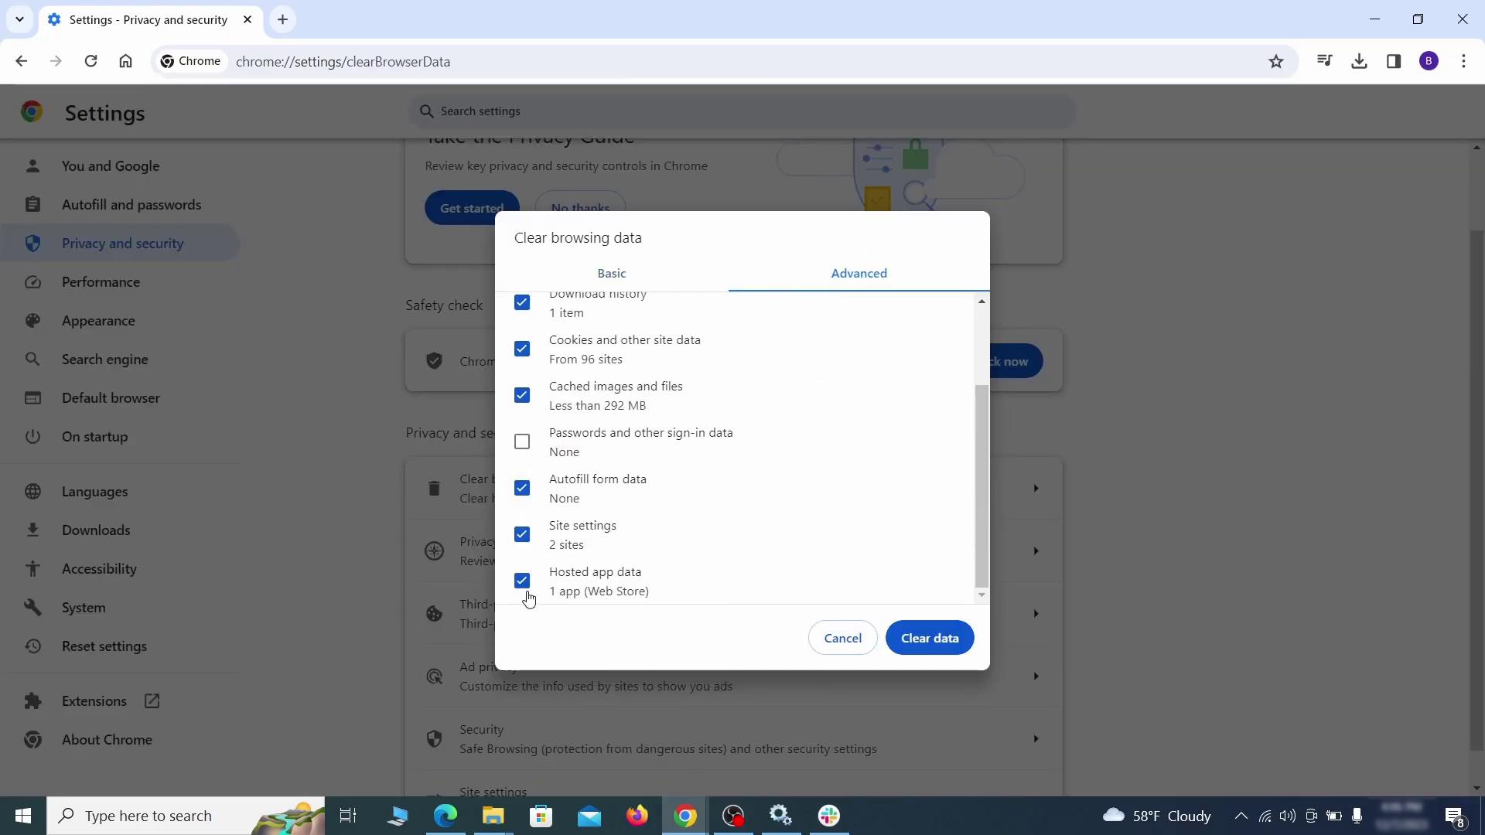
{"action": "left_click", "coordinate": [942, 646]}
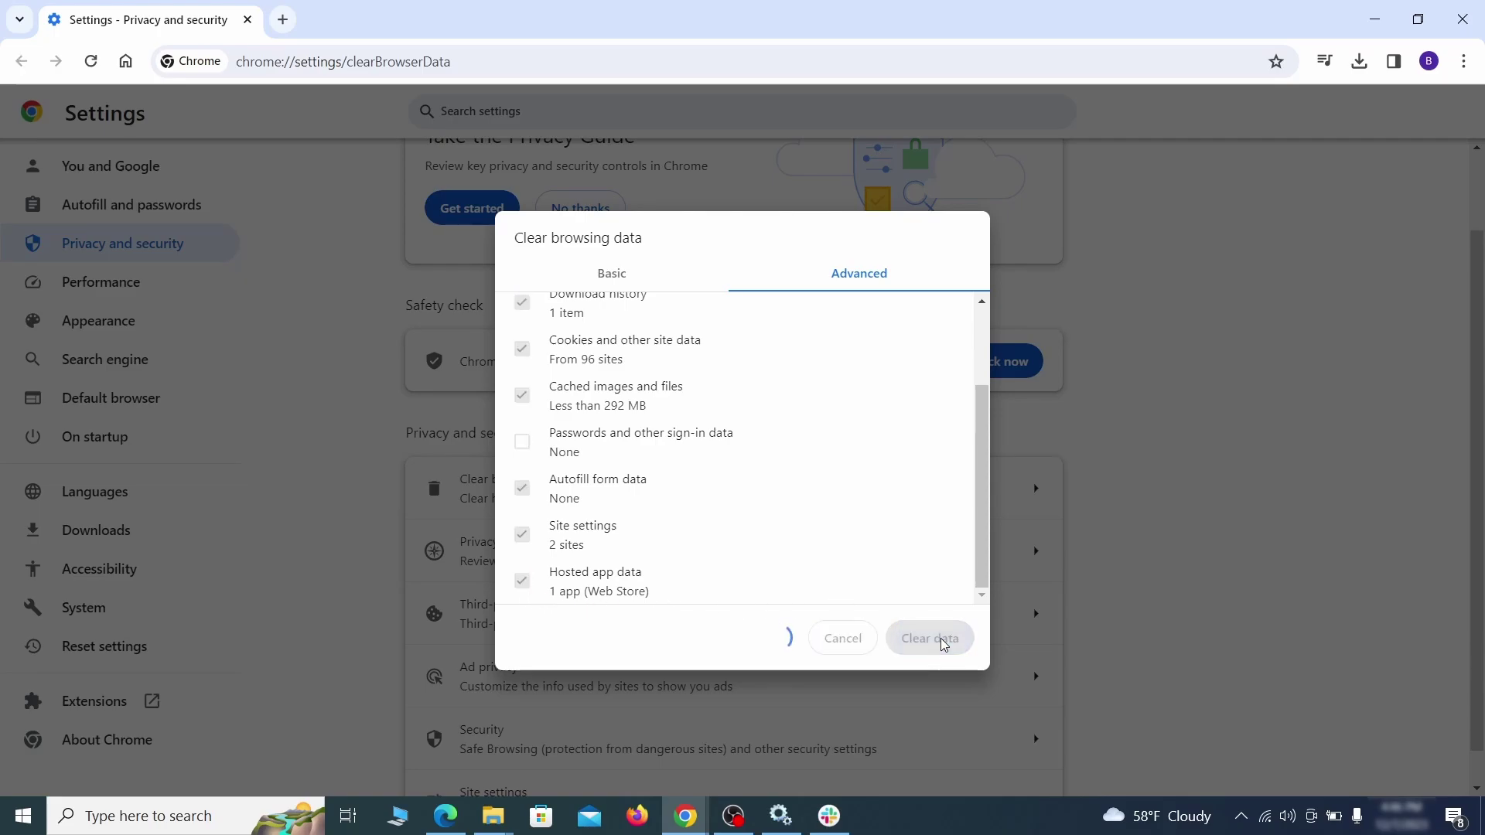
{"action": "scroll", "coordinate": [1091, 528], "scroll_direction": "down", "scroll_amount": 1}
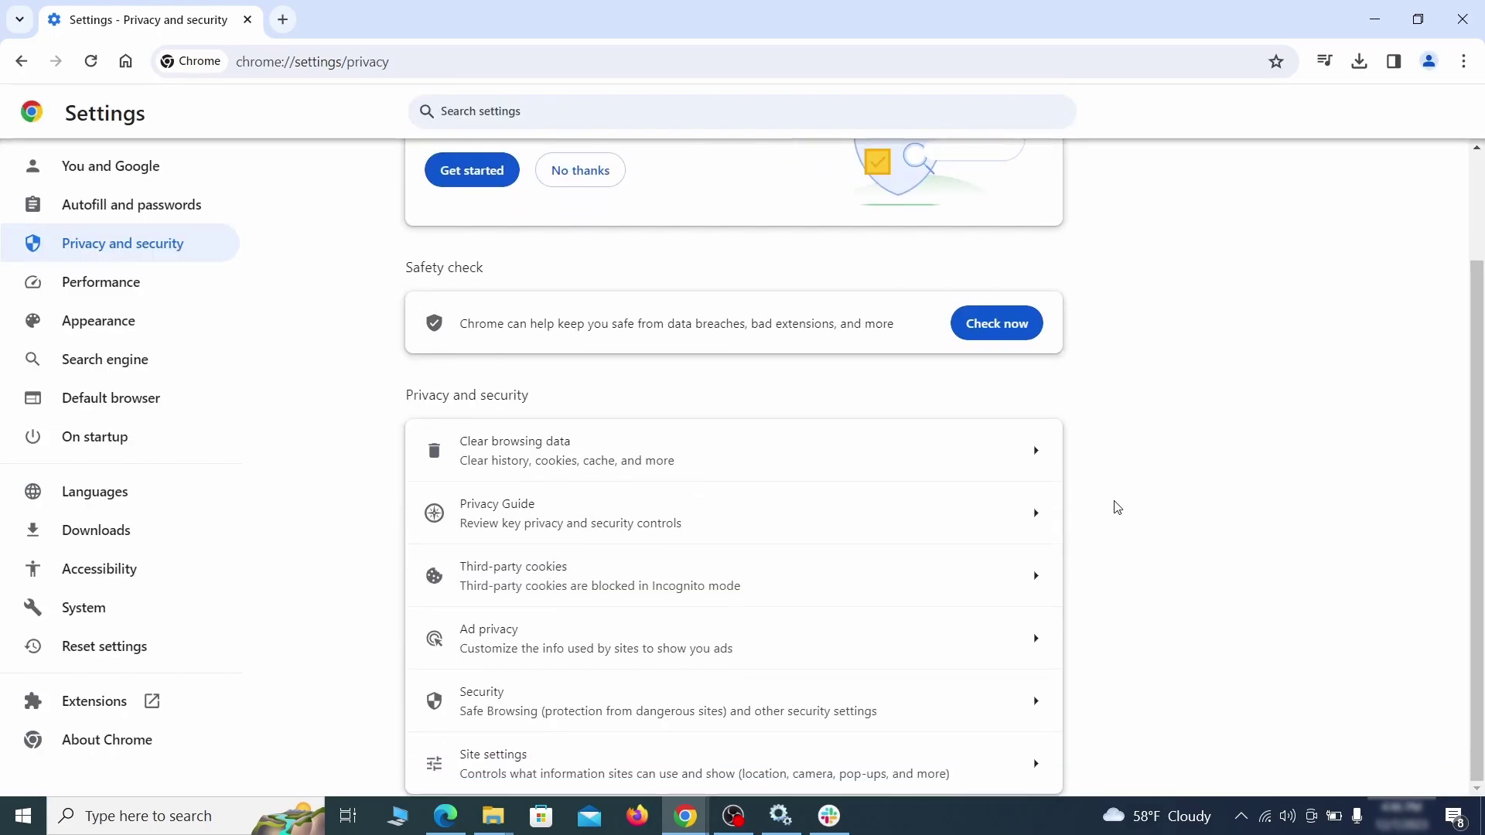
Step: Remove ExampleRougeURL.com from allowed notification senders and from sites allowed third-party cookies
{"action": "left_click", "coordinate": [725, 760]}
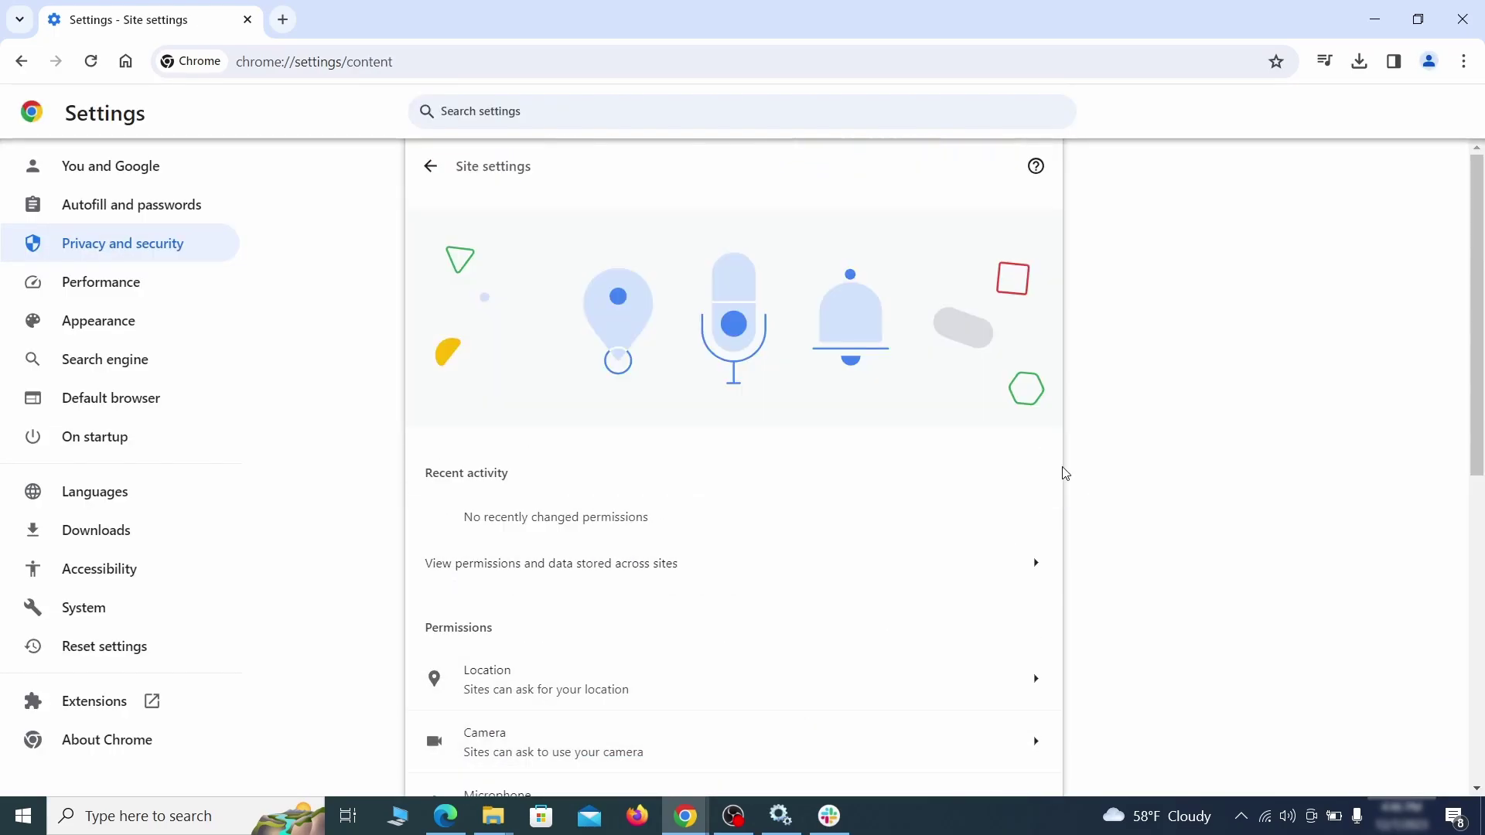
{"action": "scroll", "coordinate": [1064, 471], "scroll_direction": "down", "scroll_amount": 3}
{"action": "scroll", "coordinate": [1070, 463], "scroll_direction": "down", "scroll_amount": 1}
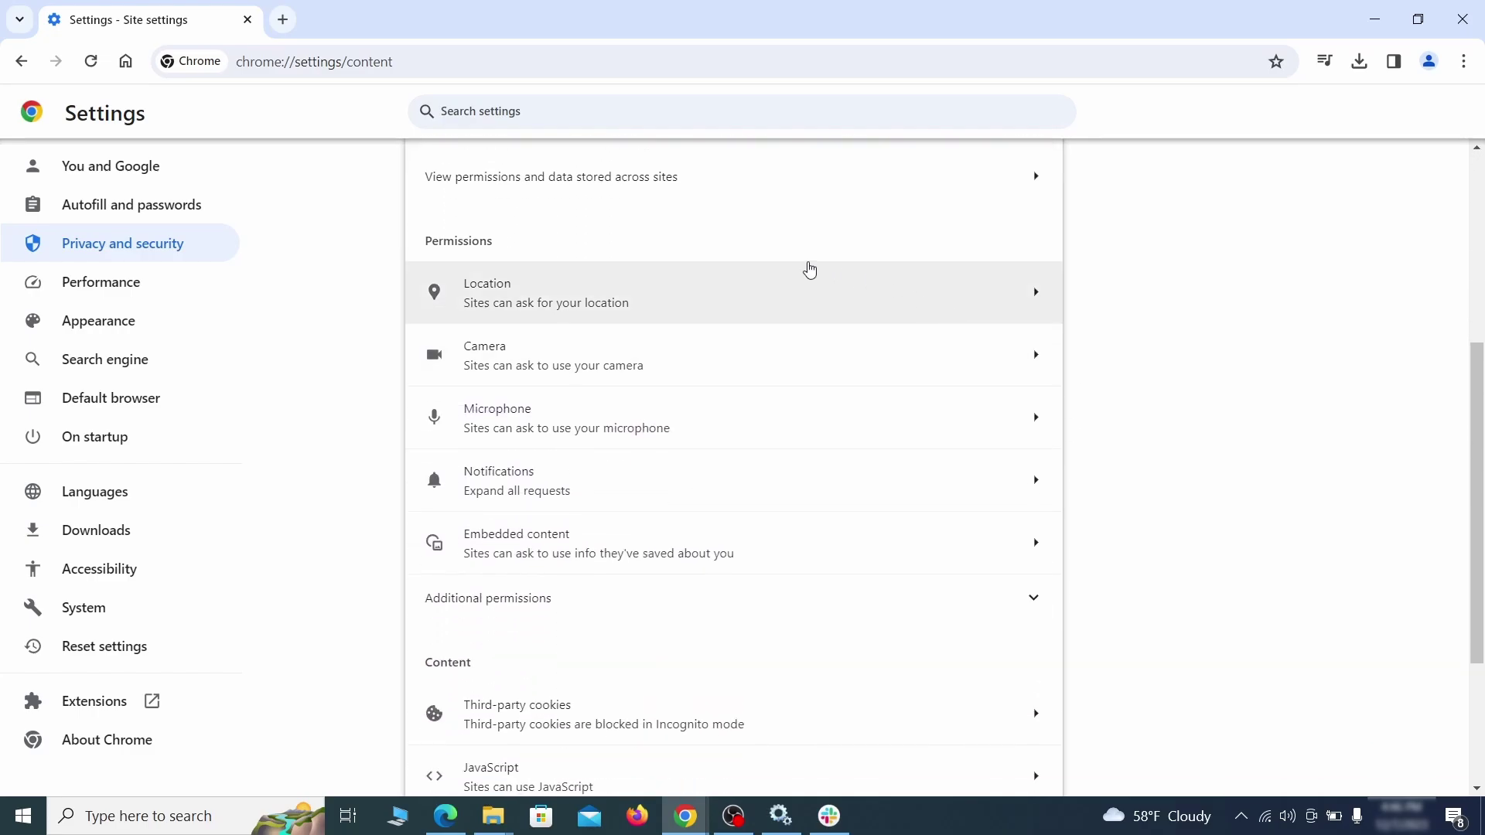
{"action": "left_click", "coordinate": [746, 307]}
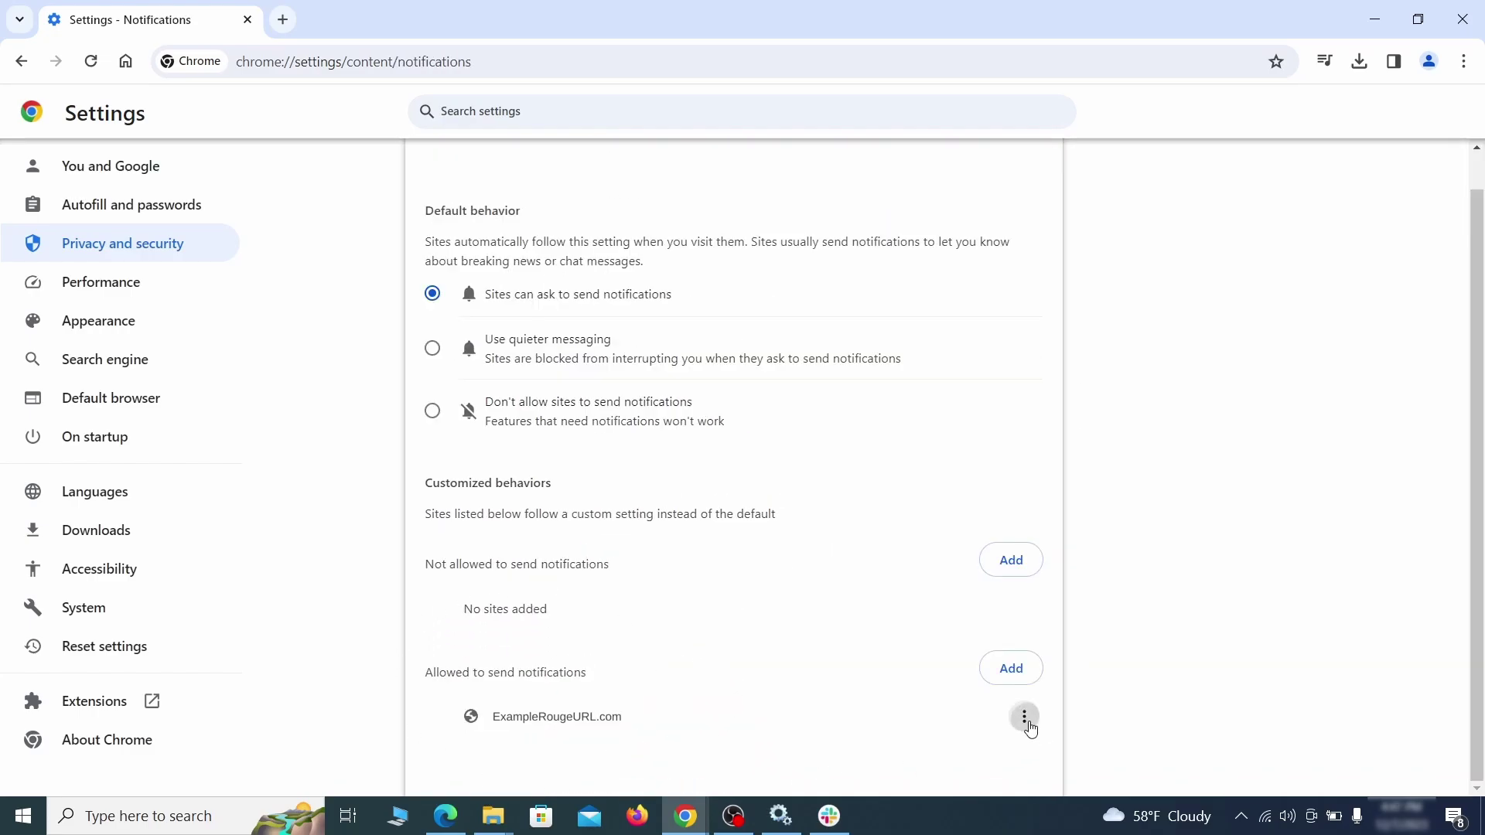
{"action": "left_click", "coordinate": [1026, 719]}
{"action": "left_click", "coordinate": [980, 710]}
{"action": "key", "text": "alt+Left"}
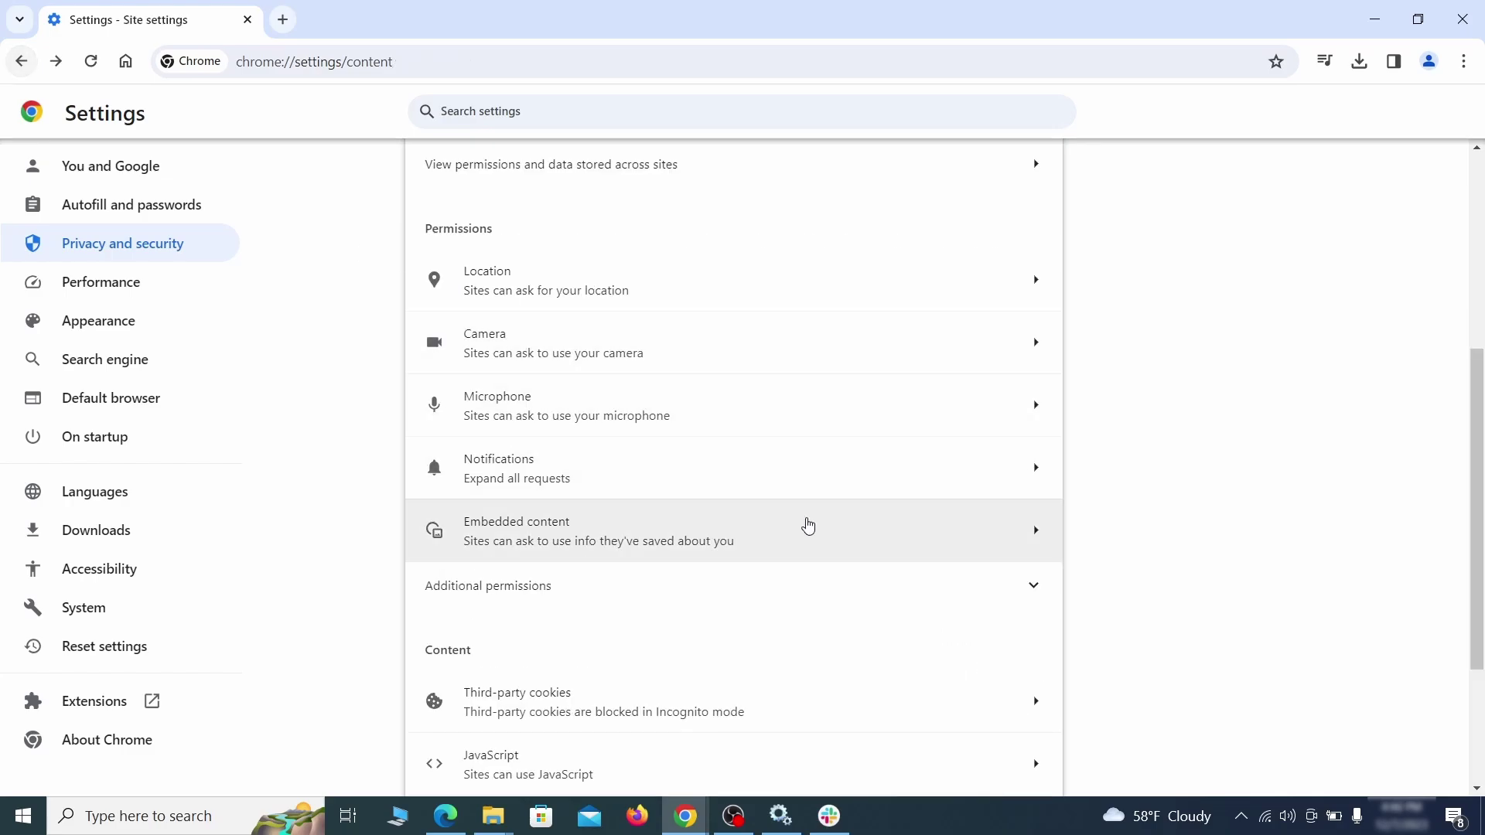
{"action": "scroll", "coordinate": [808, 526], "scroll_direction": "down", "scroll_amount": 2}
{"action": "left_click", "coordinate": [801, 524]}
{"action": "scroll", "coordinate": [816, 574], "scroll_direction": "down", "scroll_amount": 1}
{"action": "scroll", "coordinate": [816, 575], "scroll_direction": "down", "scroll_amount": 3}
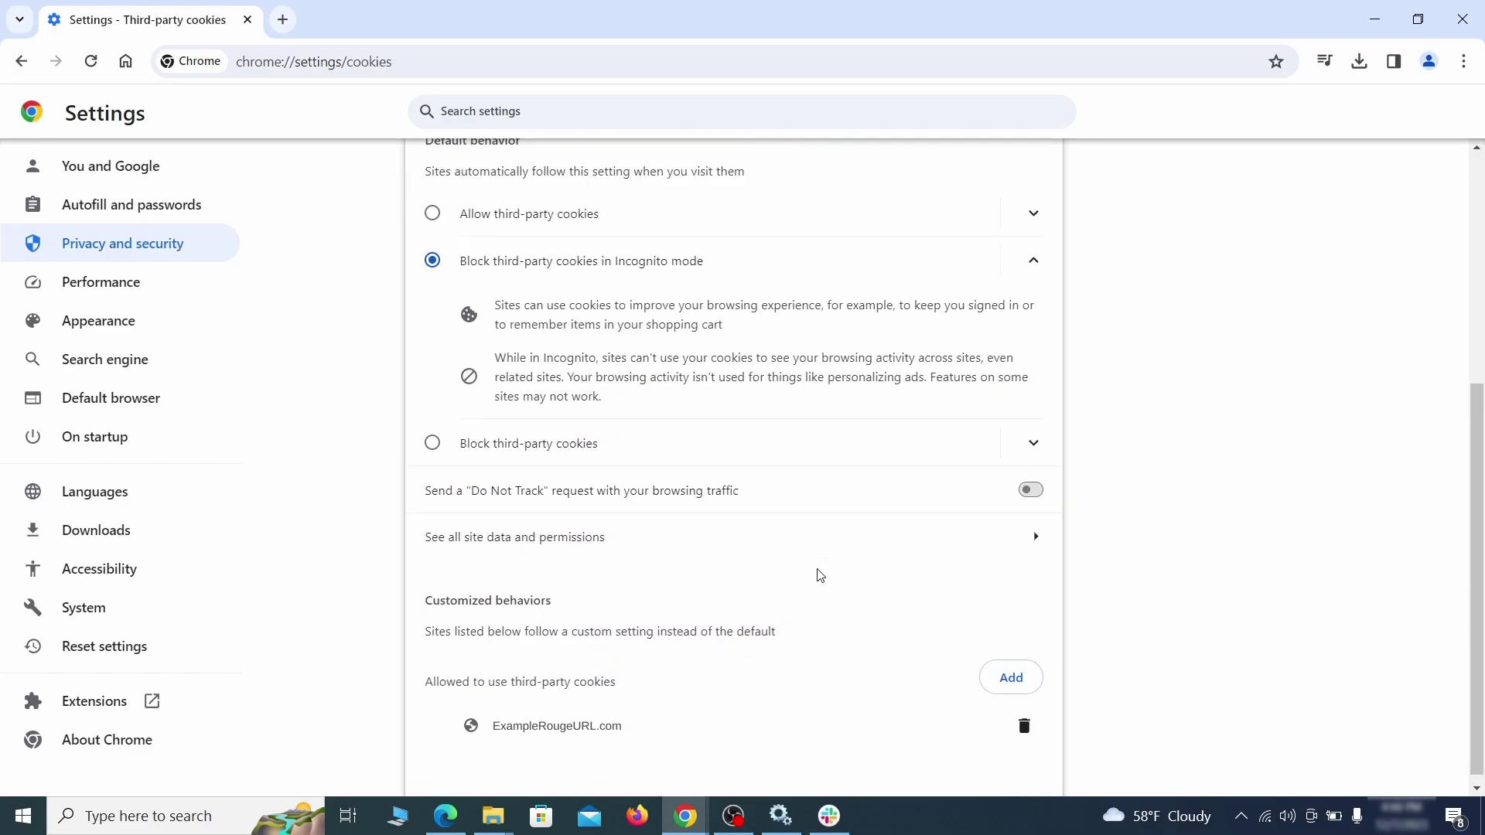
{"action": "left_click", "coordinate": [1029, 733]}
{"action": "key", "text": "alt+Left"}
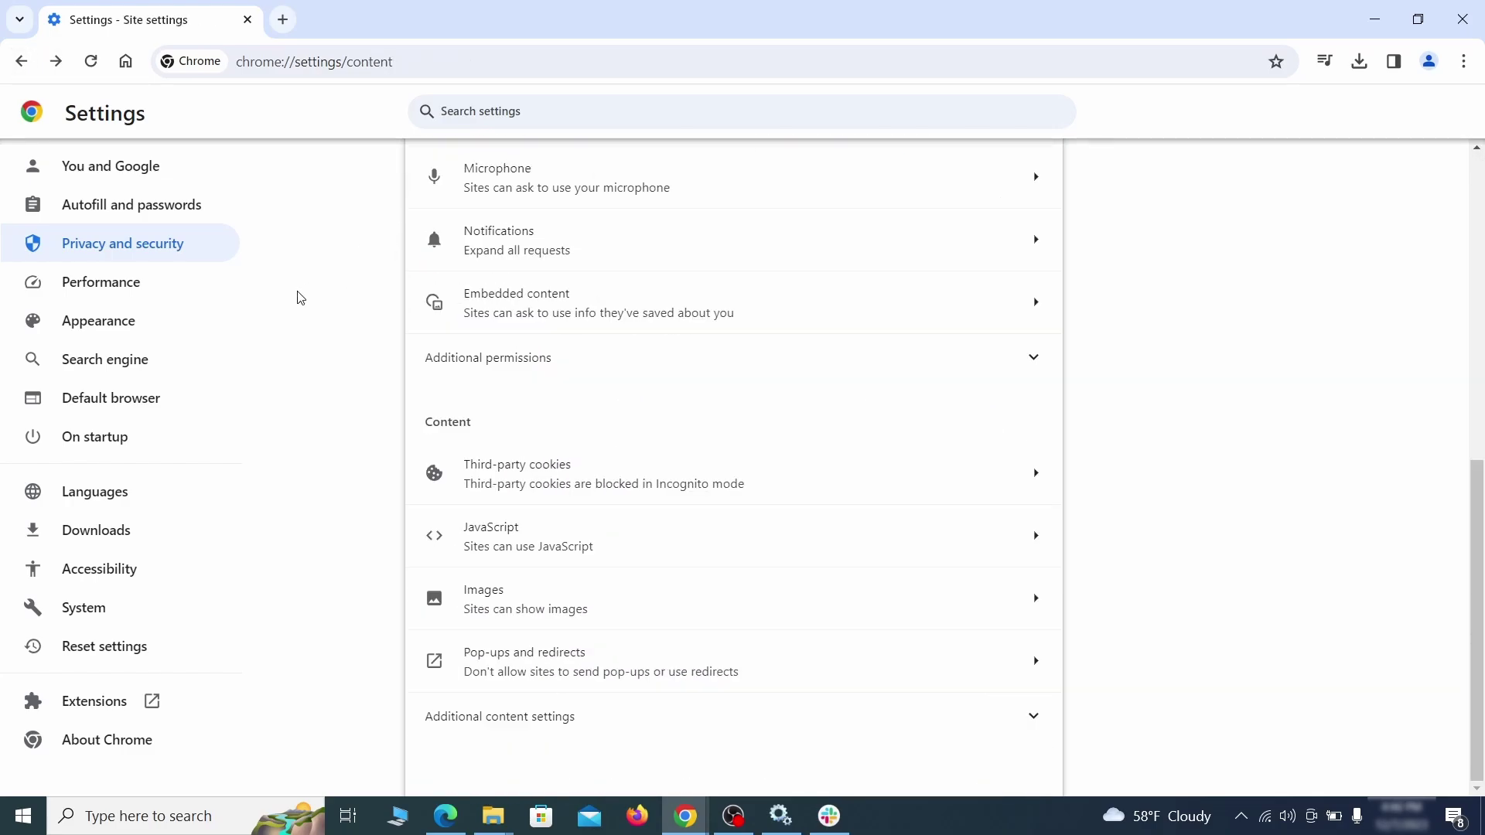
Step: Delete the rogue custom home page address and make Google Chrome's default search engine
{"action": "left_click", "coordinate": [201, 323]}
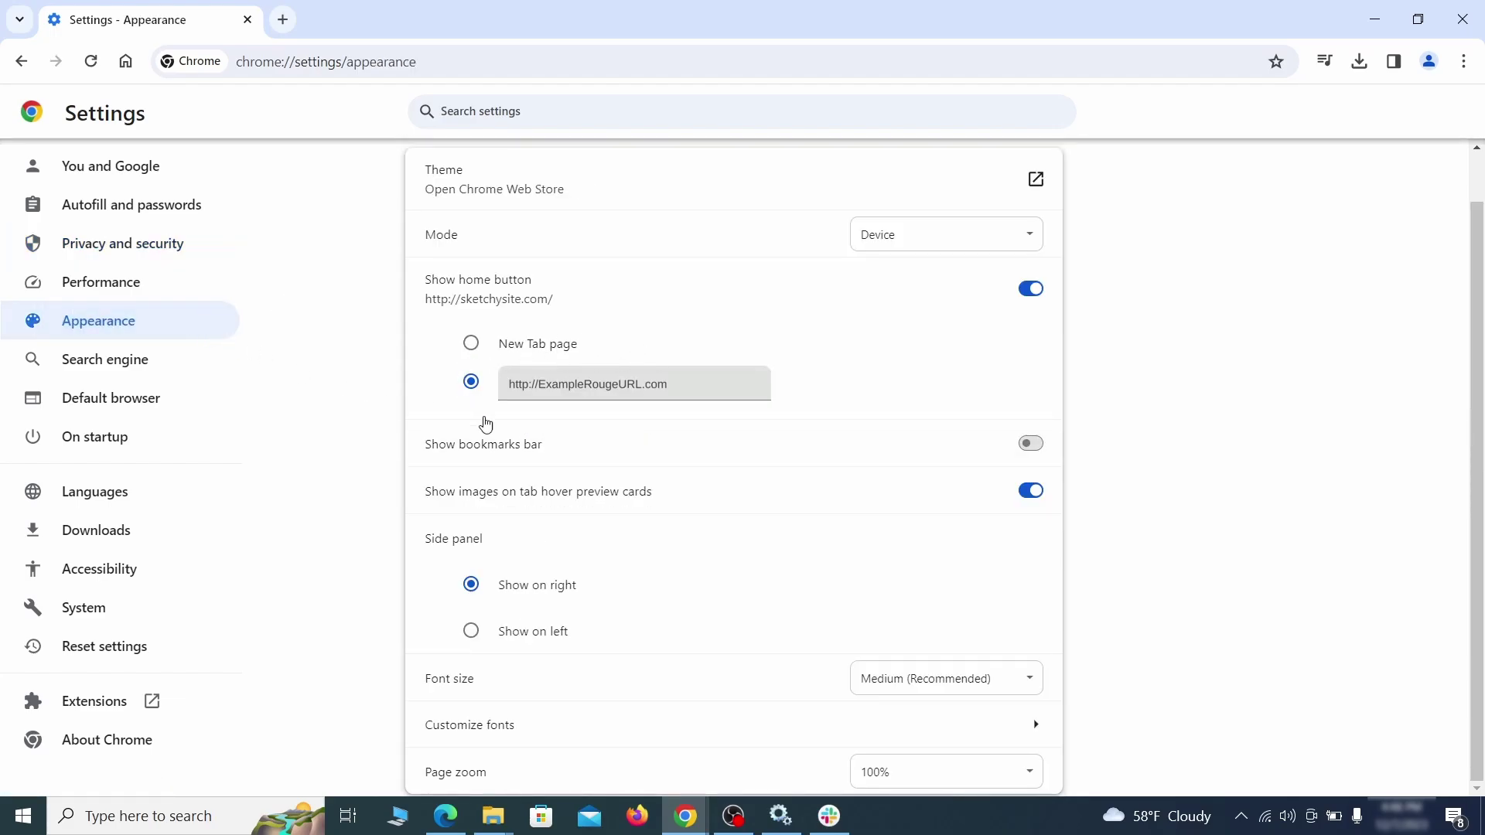
{"action": "left_click_drag", "start_coordinate": [661, 384], "coordinate": [488, 386]}
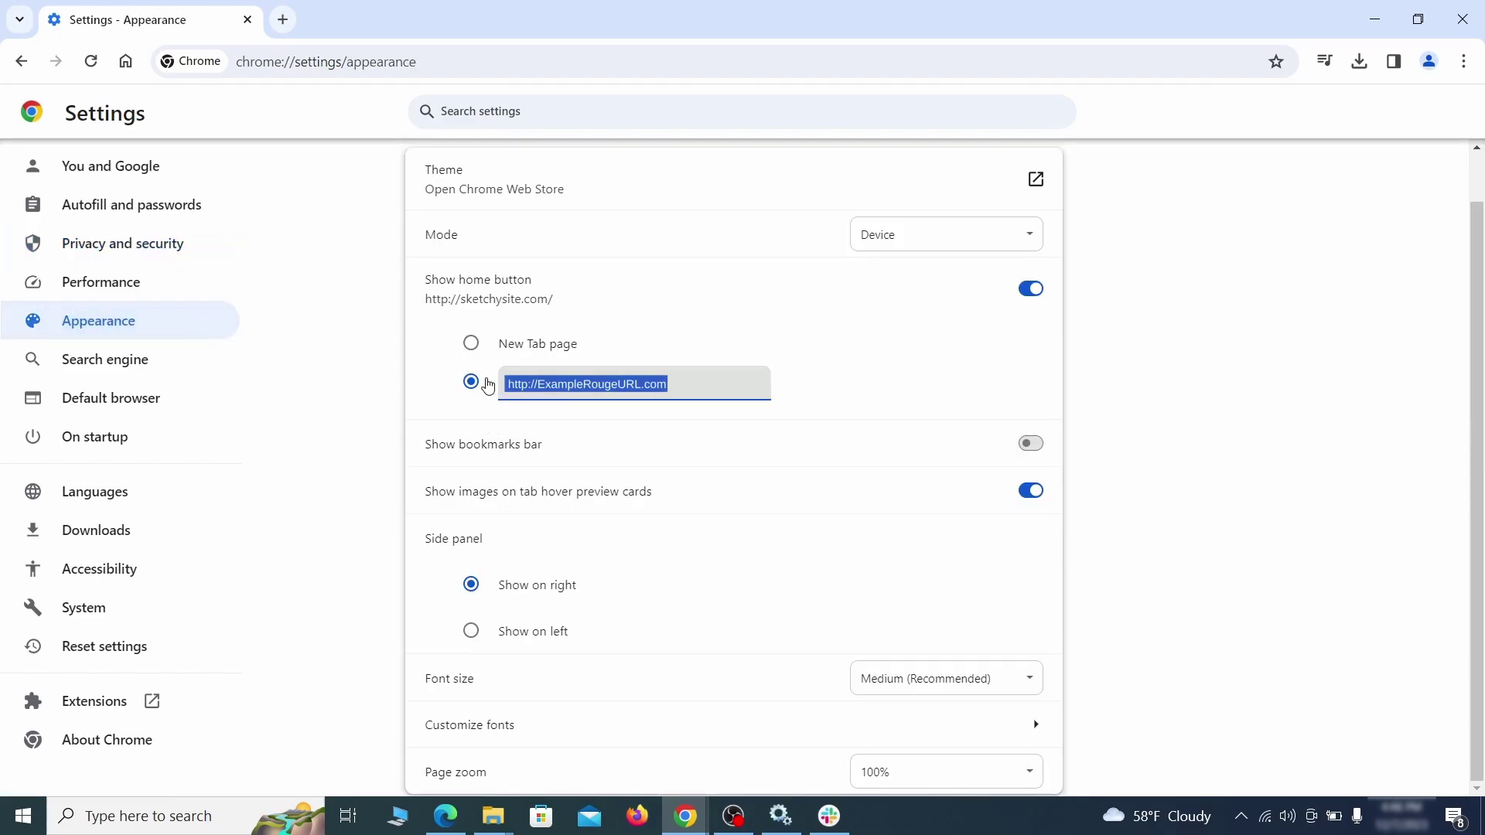
{"action": "key", "text": "Delete"}
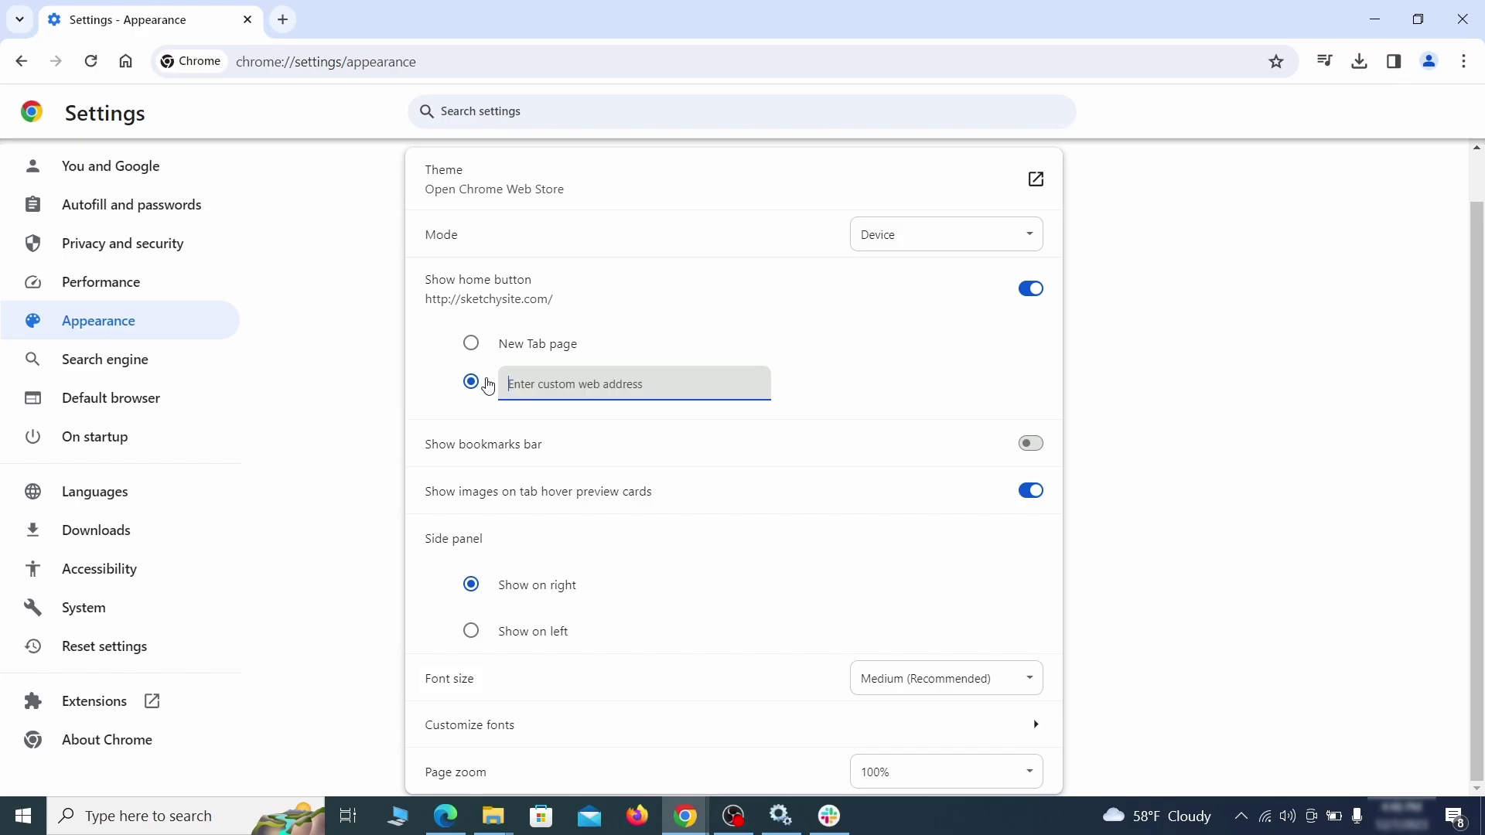
{"action": "left_click", "coordinate": [157, 365]}
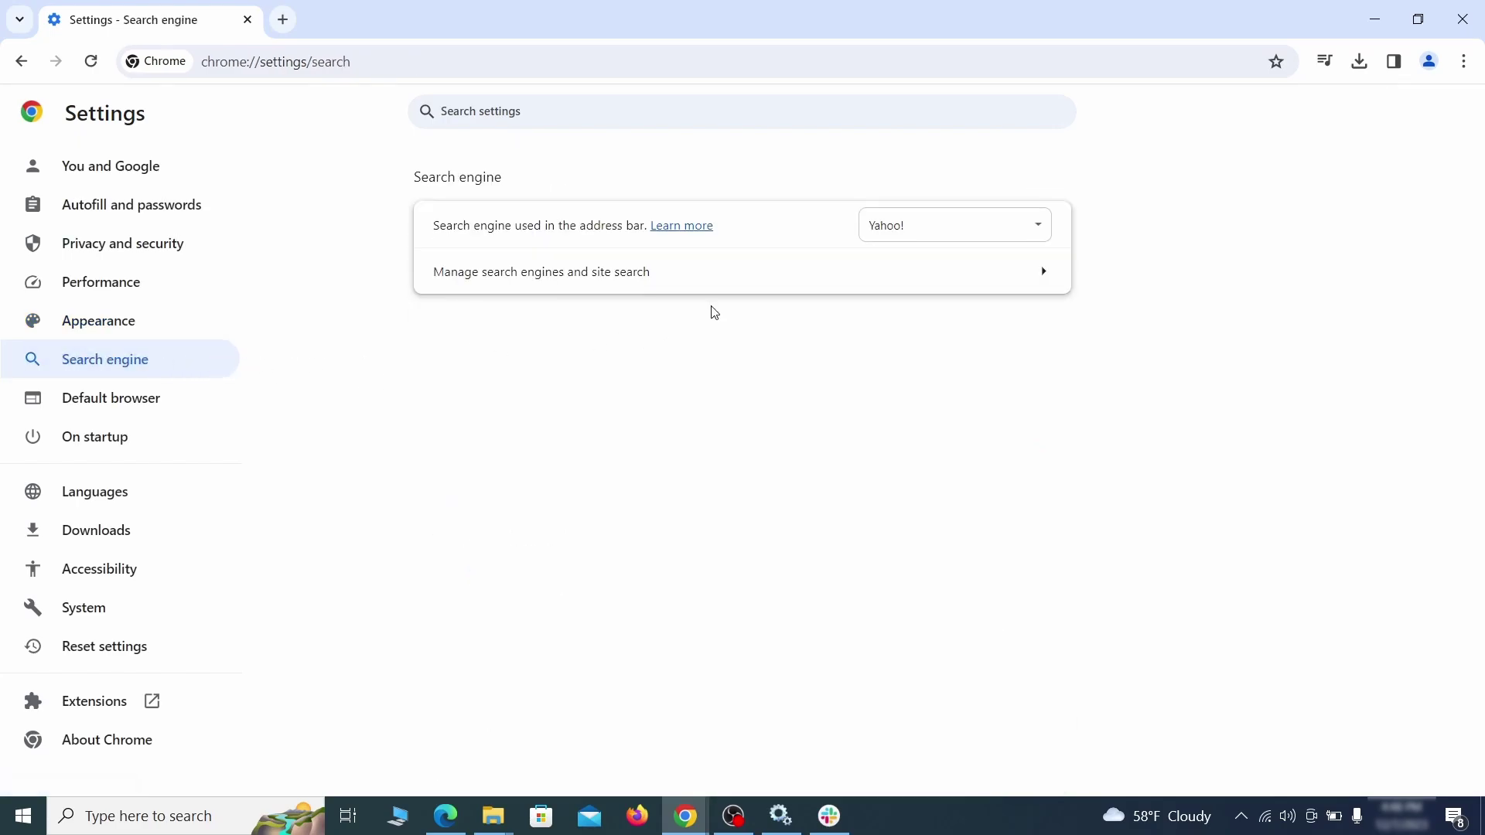
{"action": "left_click", "coordinate": [987, 232]}
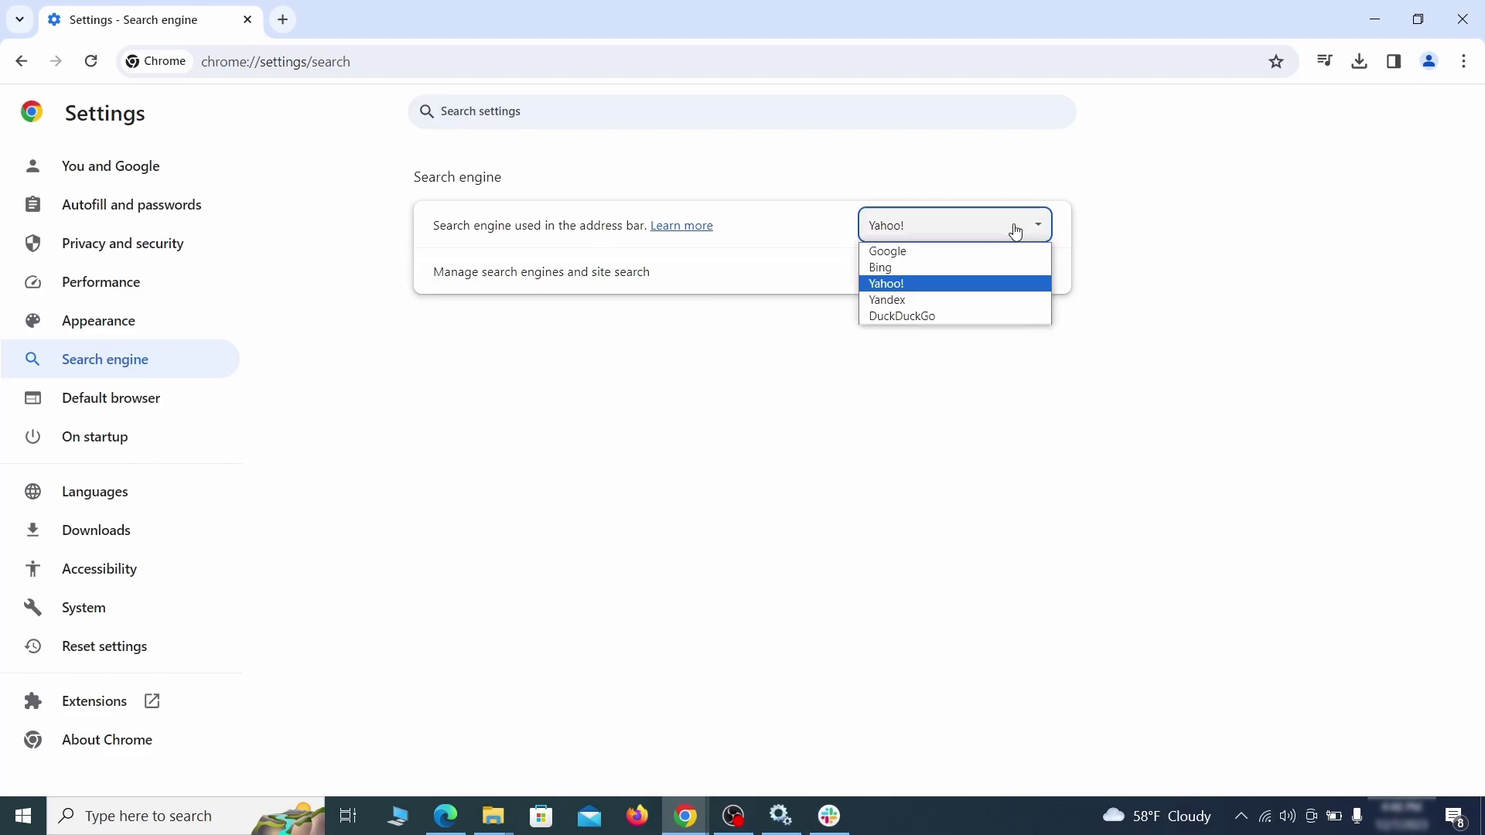
{"action": "left_click", "coordinate": [978, 251]}
Step: Delete the ExampleRougeURL.com site search shortcut and its startup page entry
{"action": "left_click", "coordinate": [955, 279]}
{"action": "scroll", "coordinate": [956, 398], "scroll_direction": "down", "scroll_amount": 1}
{"action": "scroll", "coordinate": [882, 429], "scroll_direction": "down", "scroll_amount": 4}
{"action": "left_click", "coordinate": [1028, 475]}
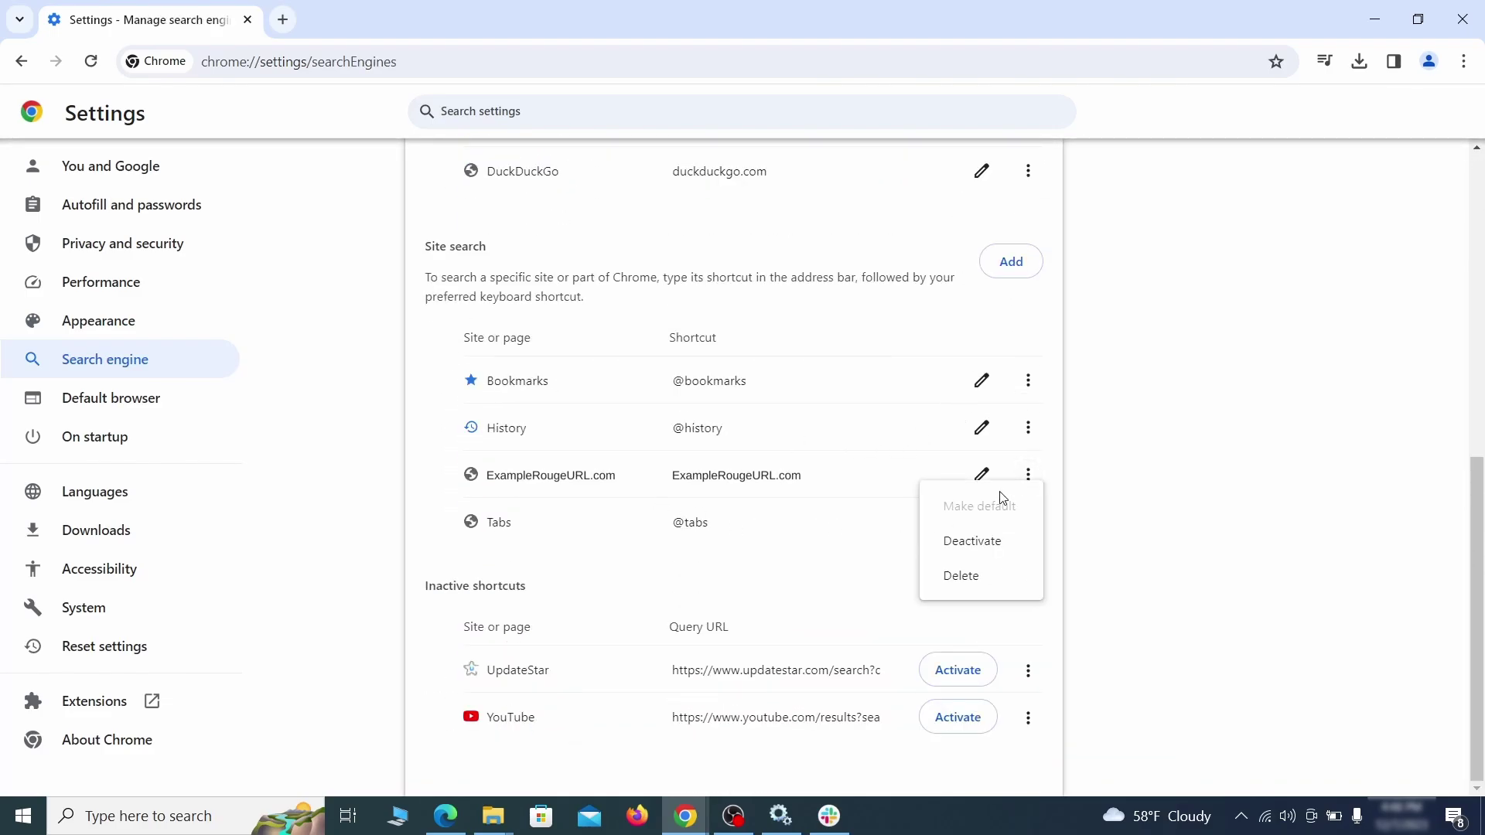
{"action": "left_click", "coordinate": [963, 577]}
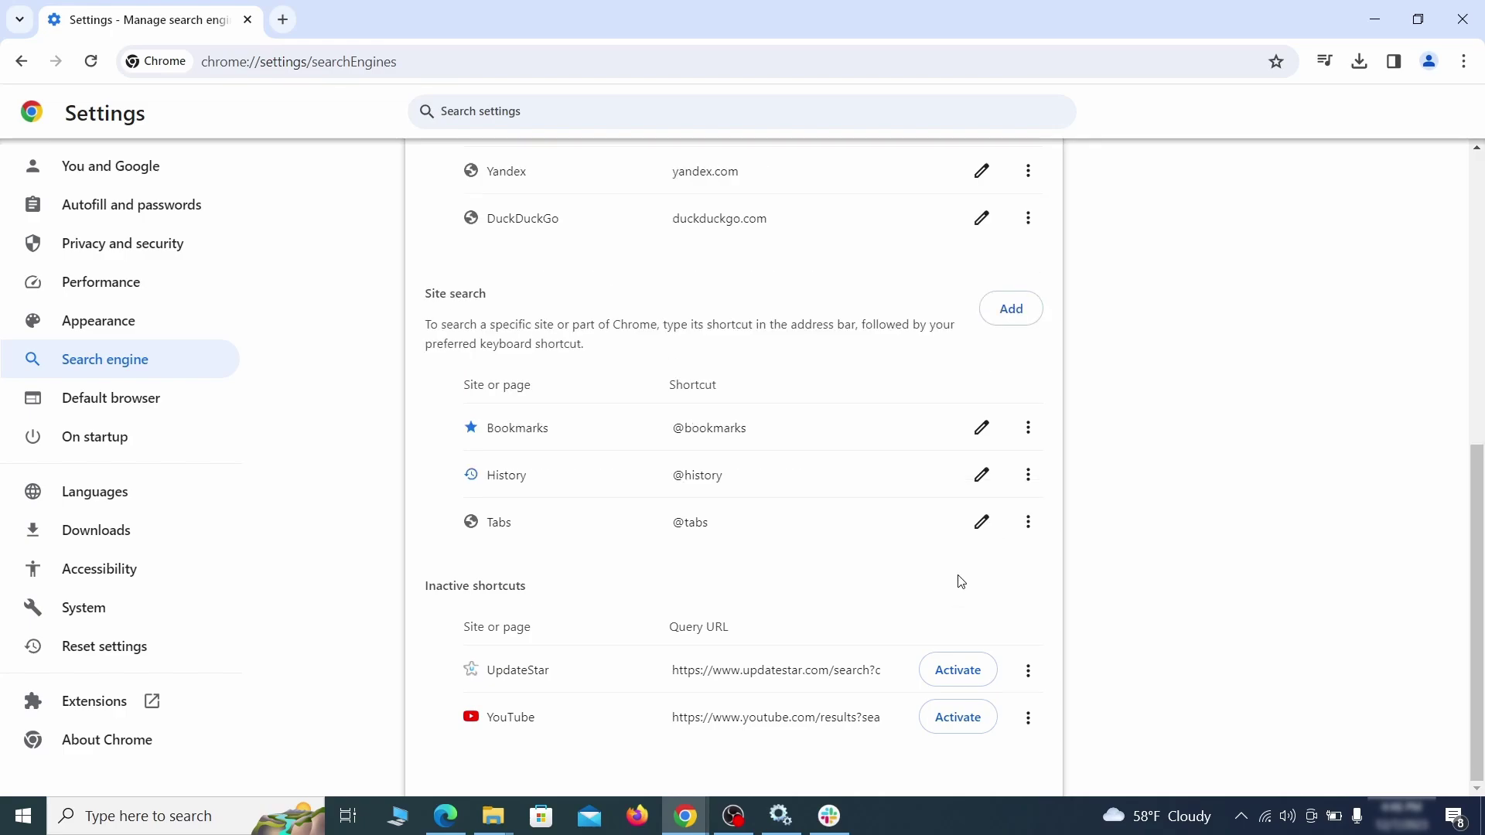
{"action": "left_click", "coordinate": [120, 437]}
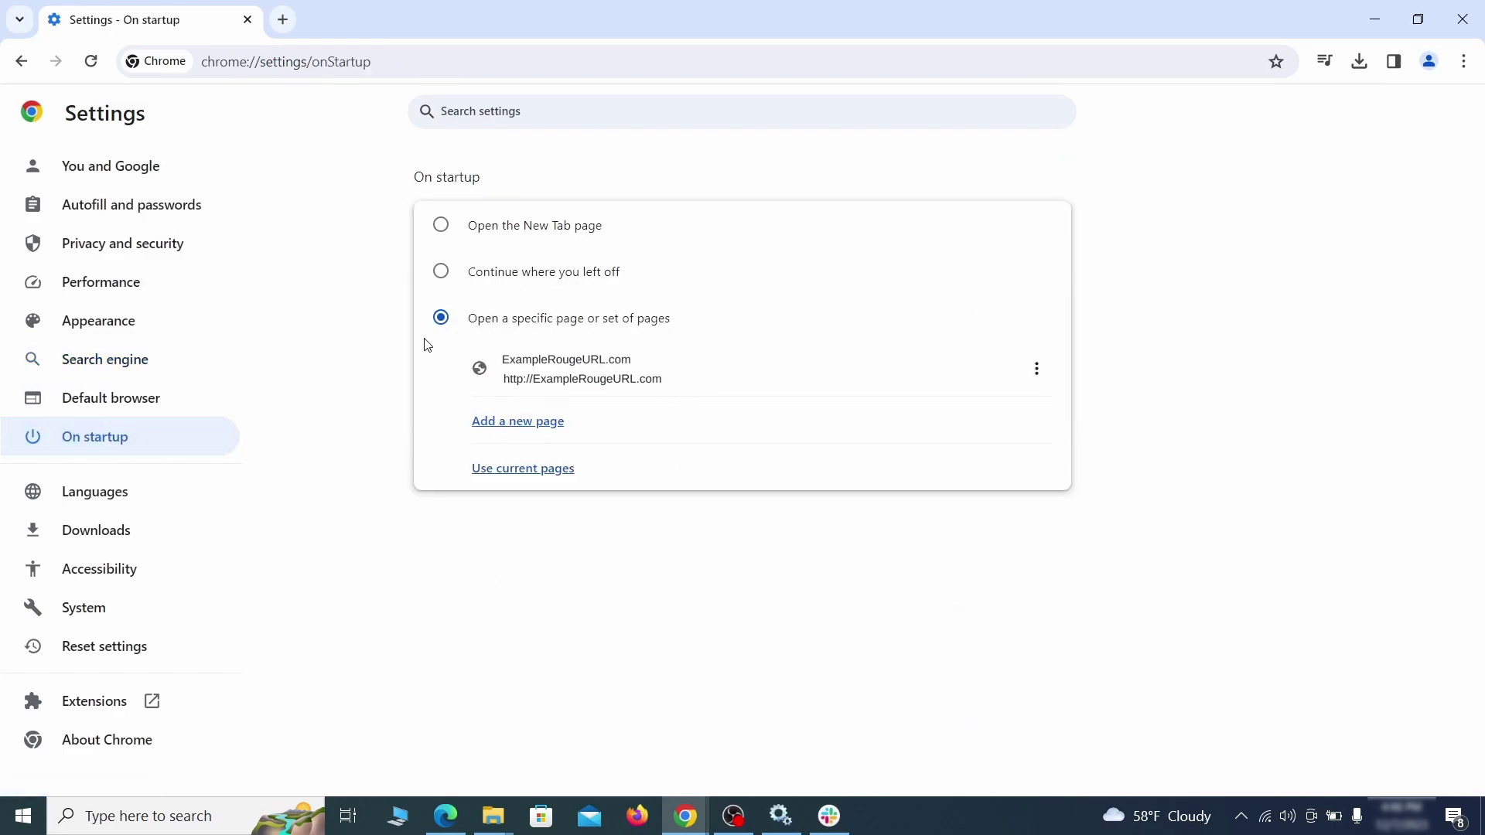
{"action": "left_click", "coordinate": [1036, 372]}
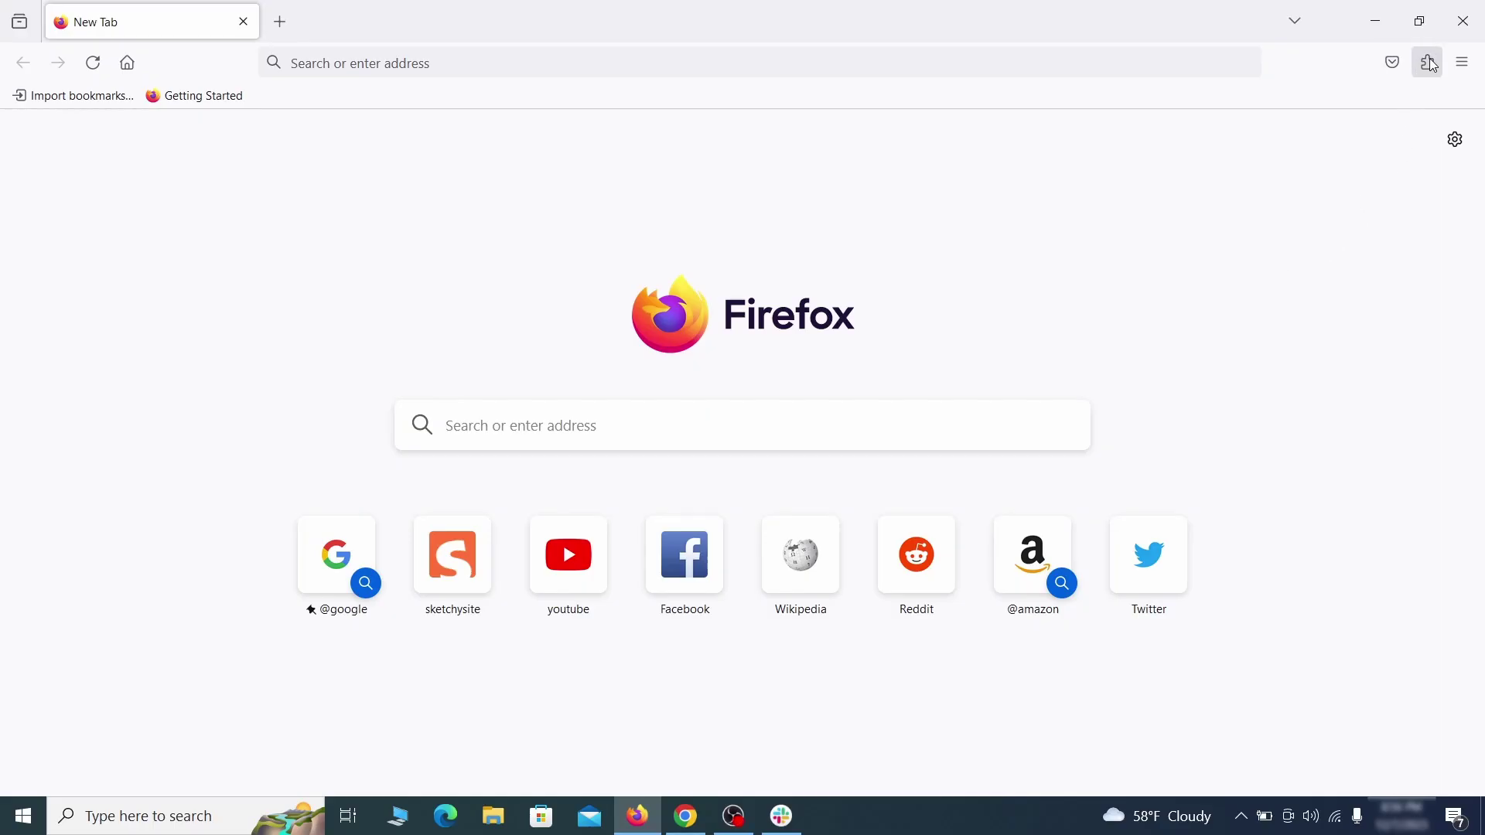
Step: Disable the Contenu+ extension in Firefox's extensions manager and confirm its removal
{"action": "left_click", "coordinate": [1427, 61]}
{"action": "left_click", "coordinate": [1250, 254]}
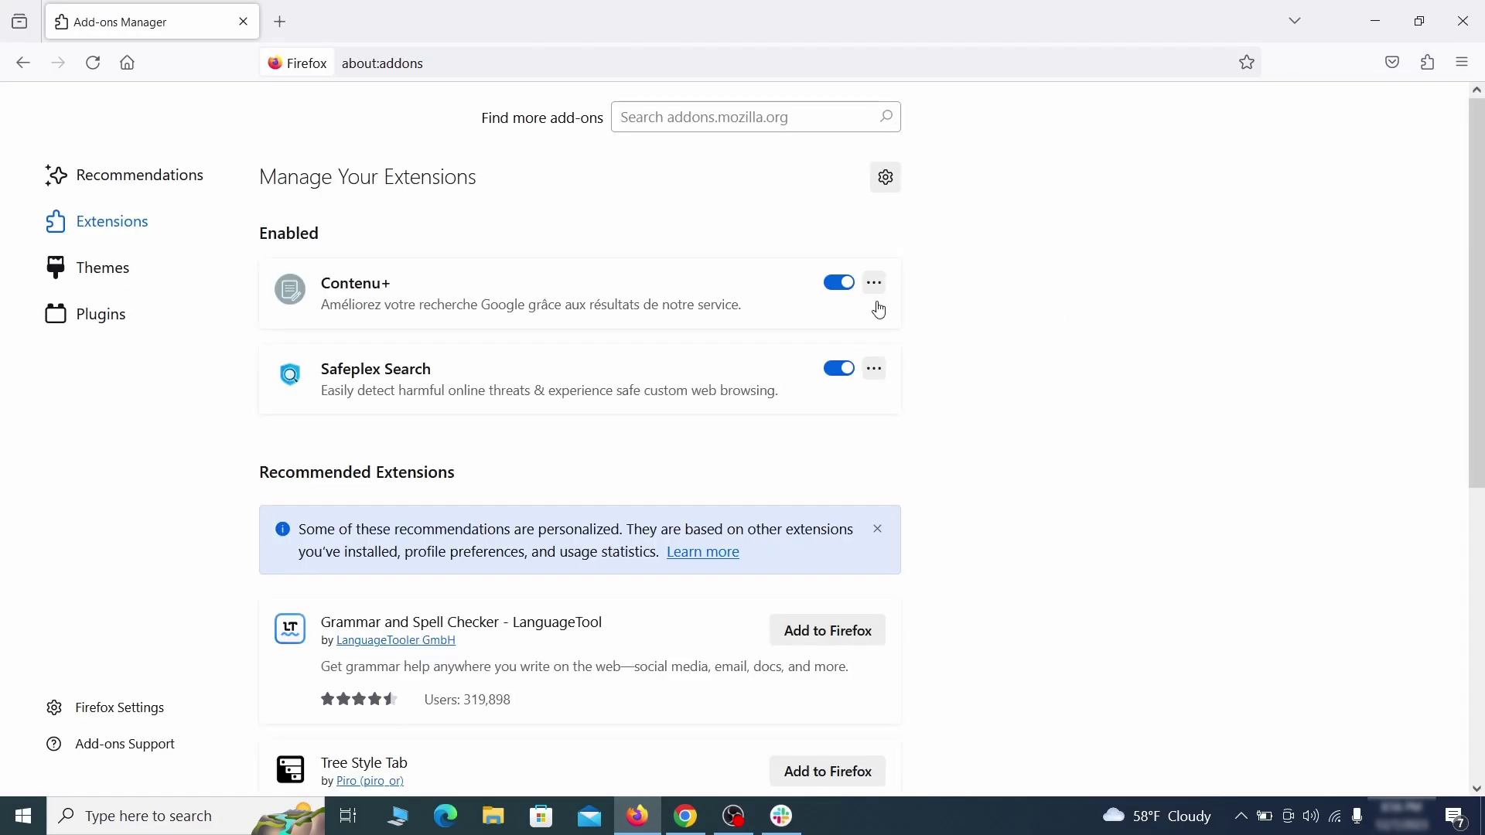
{"action": "left_click", "coordinate": [839, 282]}
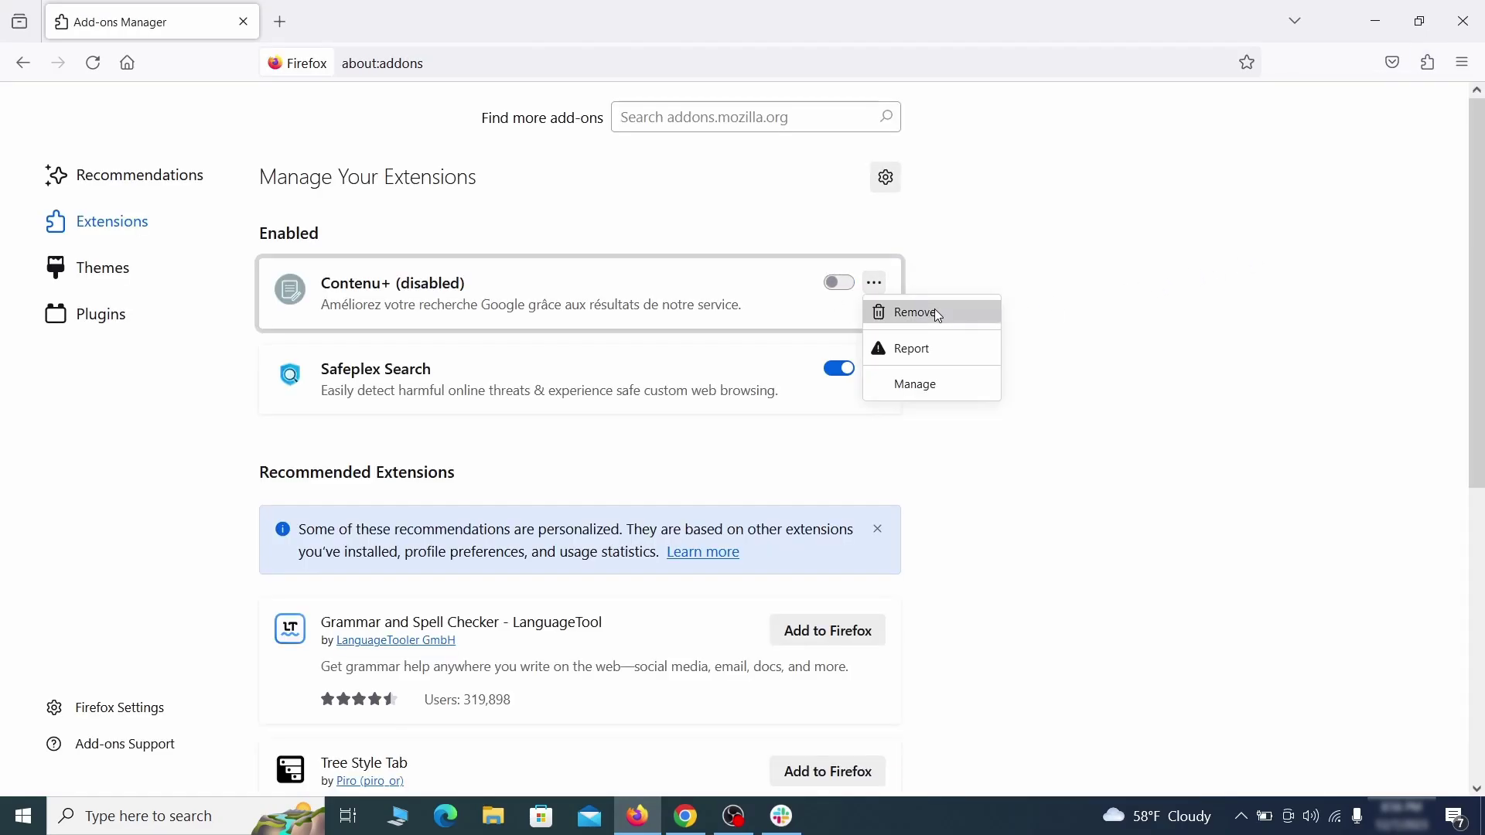
{"action": "left_click", "coordinate": [934, 310]}
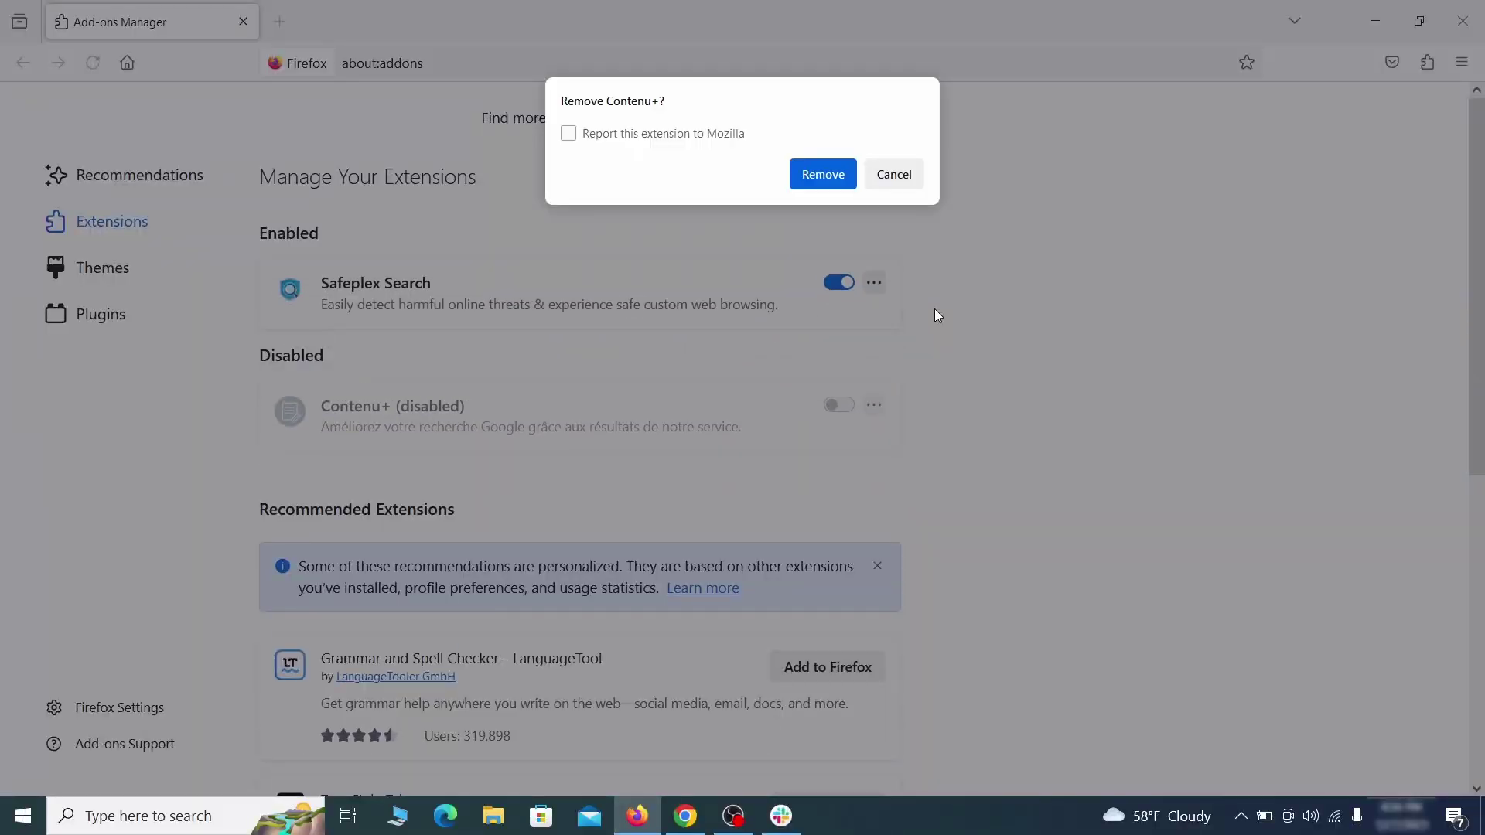
{"action": "left_click", "coordinate": [823, 175]}
{"action": "left_click", "coordinate": [1460, 63]}
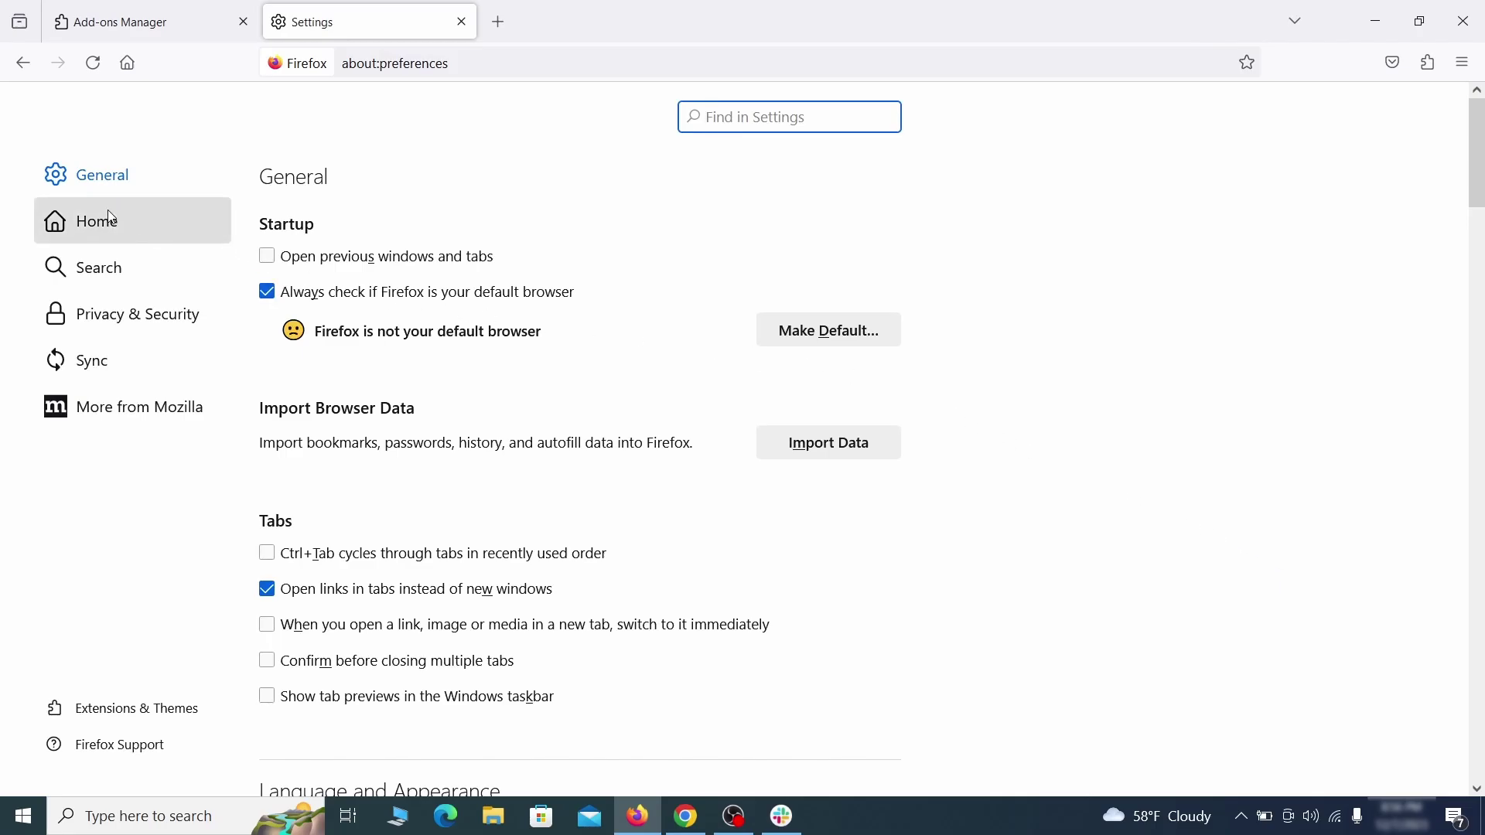
Step: Erase ExampleRougeURL.com from Firefox's Homepage and new windows field
{"action": "left_click", "coordinate": [109, 221]}
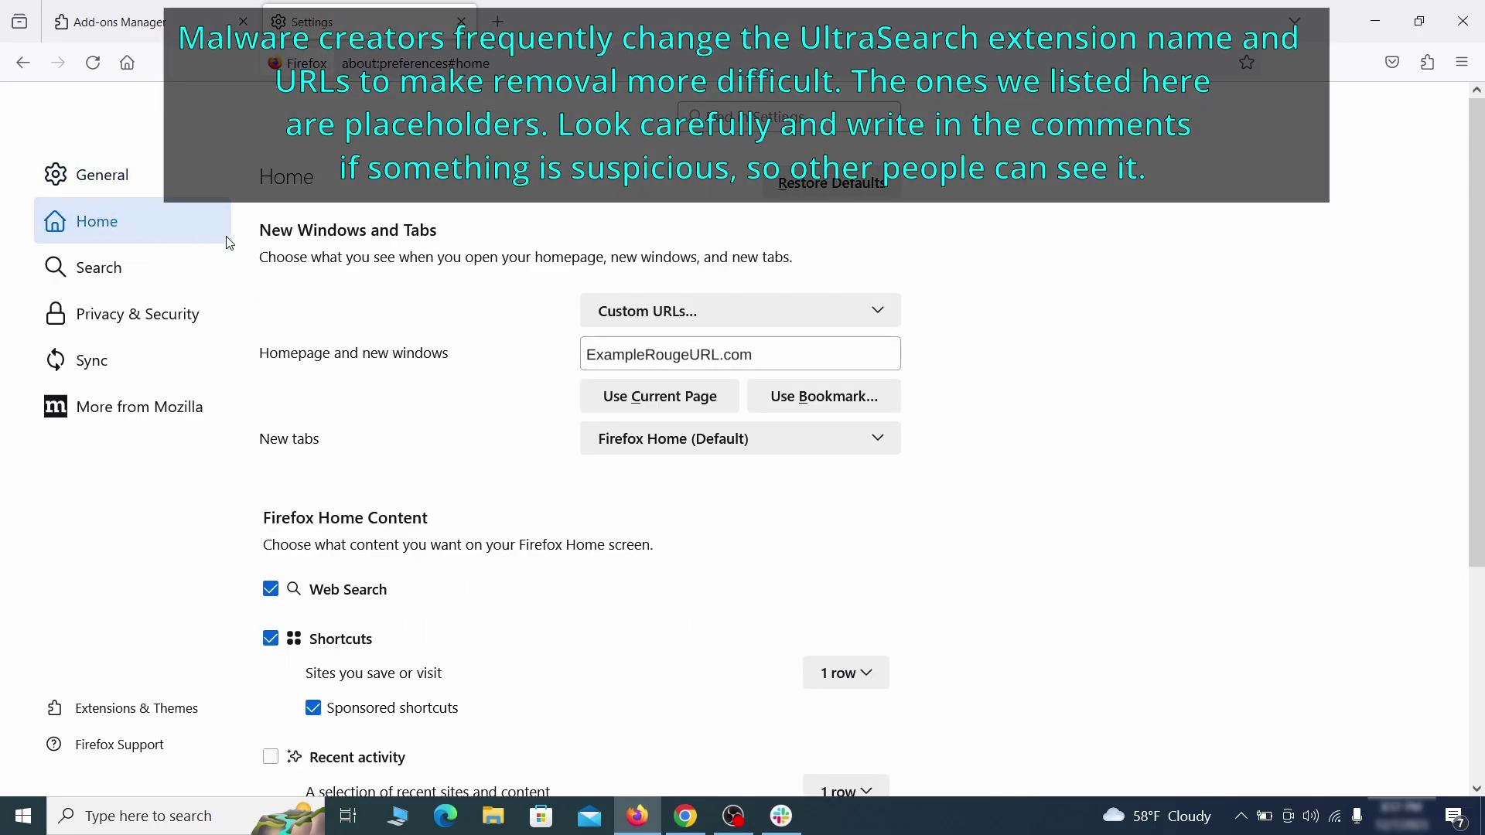
{"action": "triple_click", "coordinate": [750, 354]}
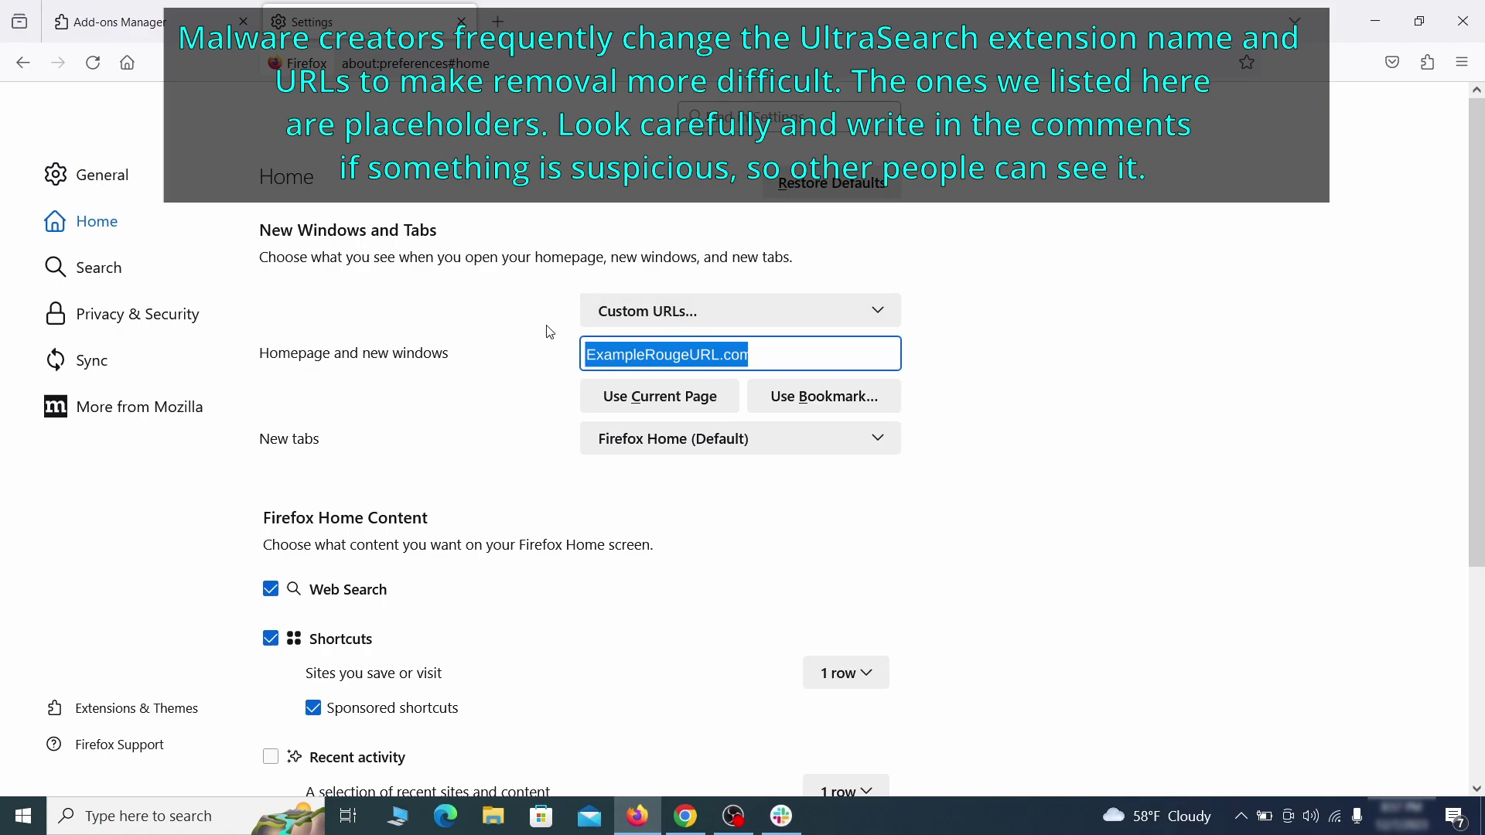
{"action": "key", "text": "BackSpace"}
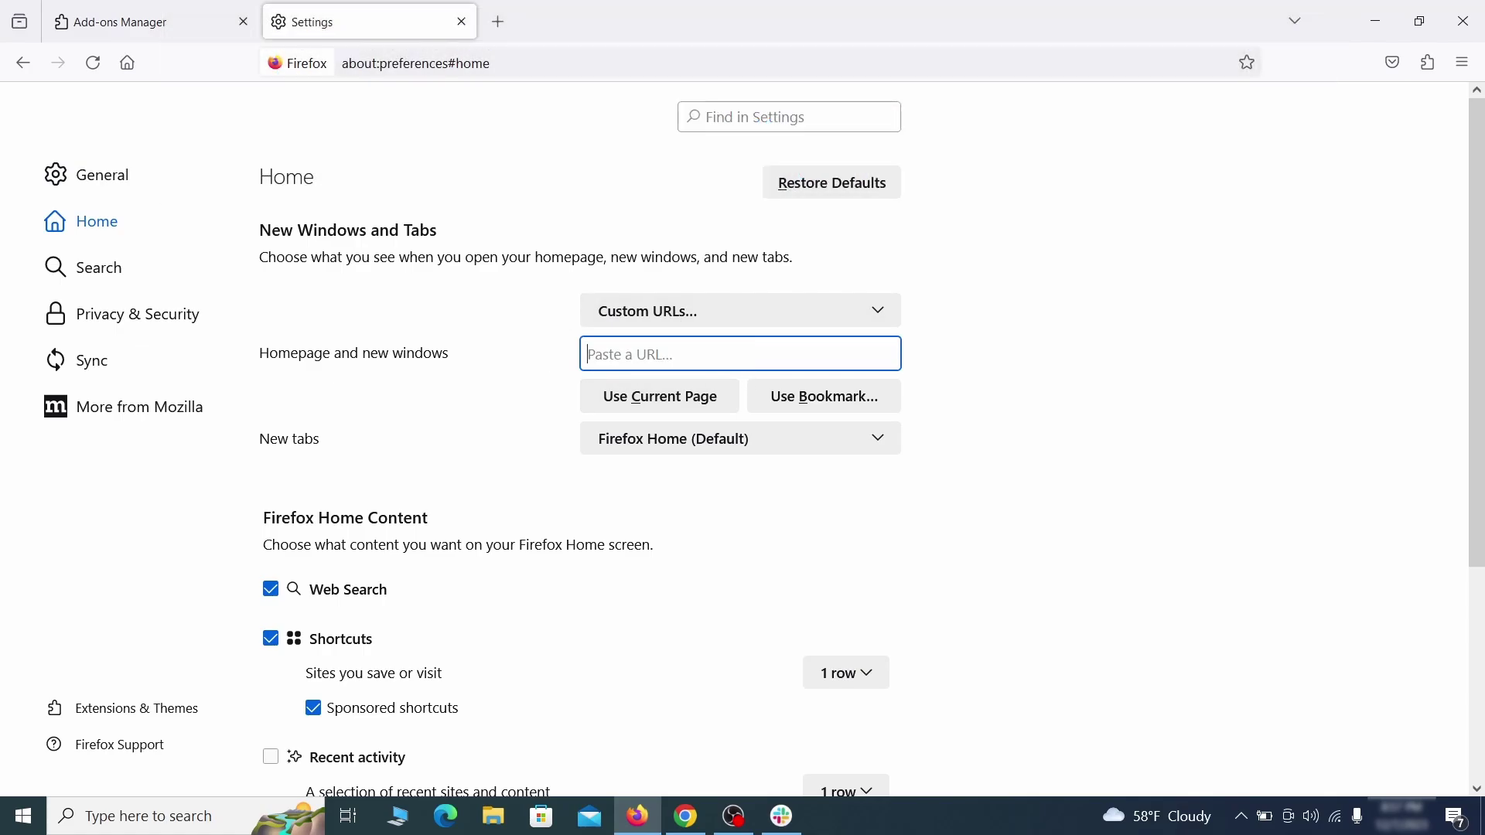
Step: In Firefox Search settings, pick Google as default and delete the 'web search by Yahoo' shortcut
{"action": "left_click", "coordinate": [100, 266]}
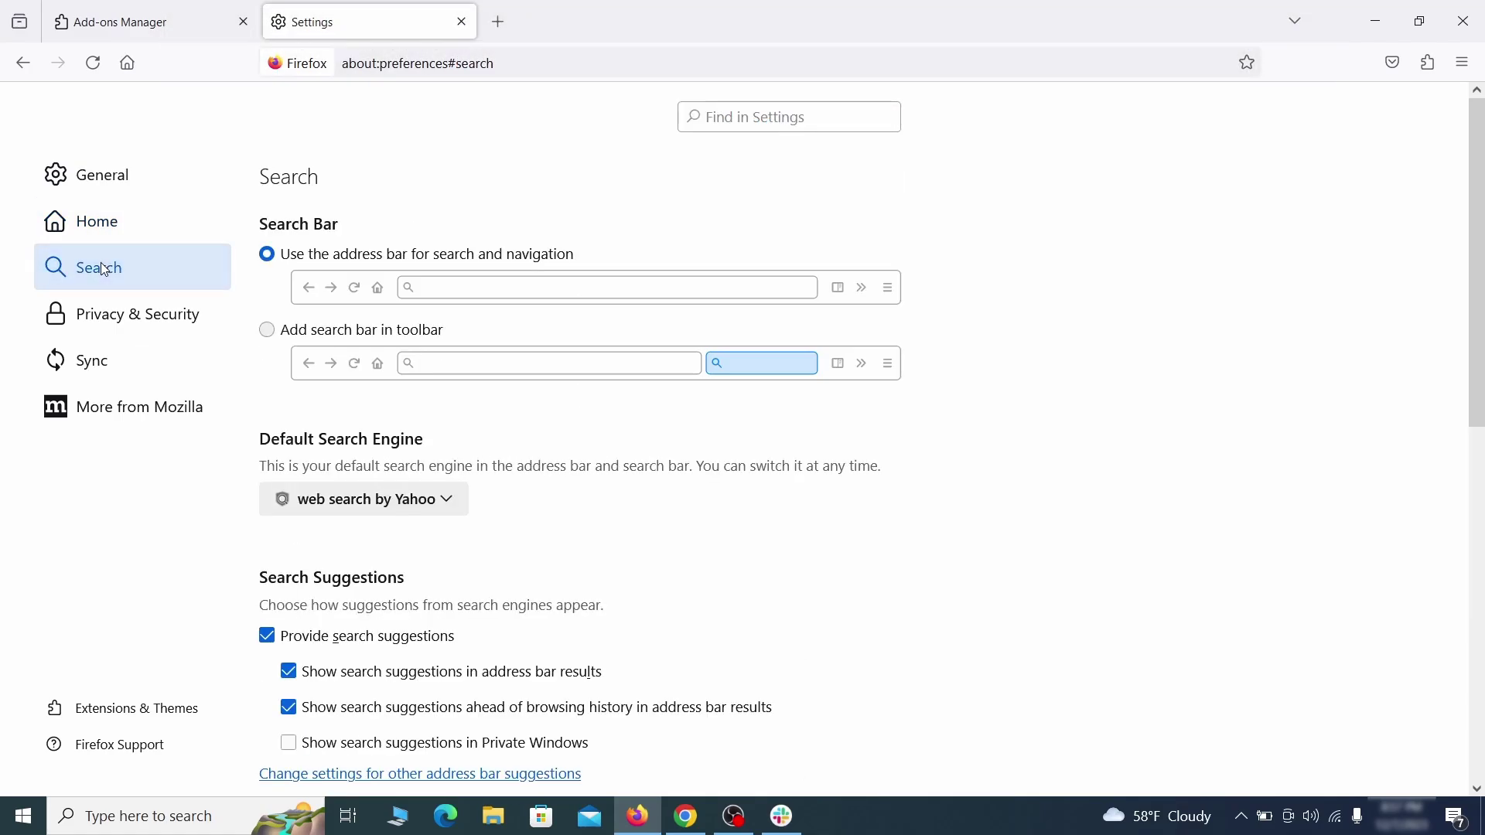
{"action": "scroll", "coordinate": [762, 453], "scroll_direction": "down", "scroll_amount": 2}
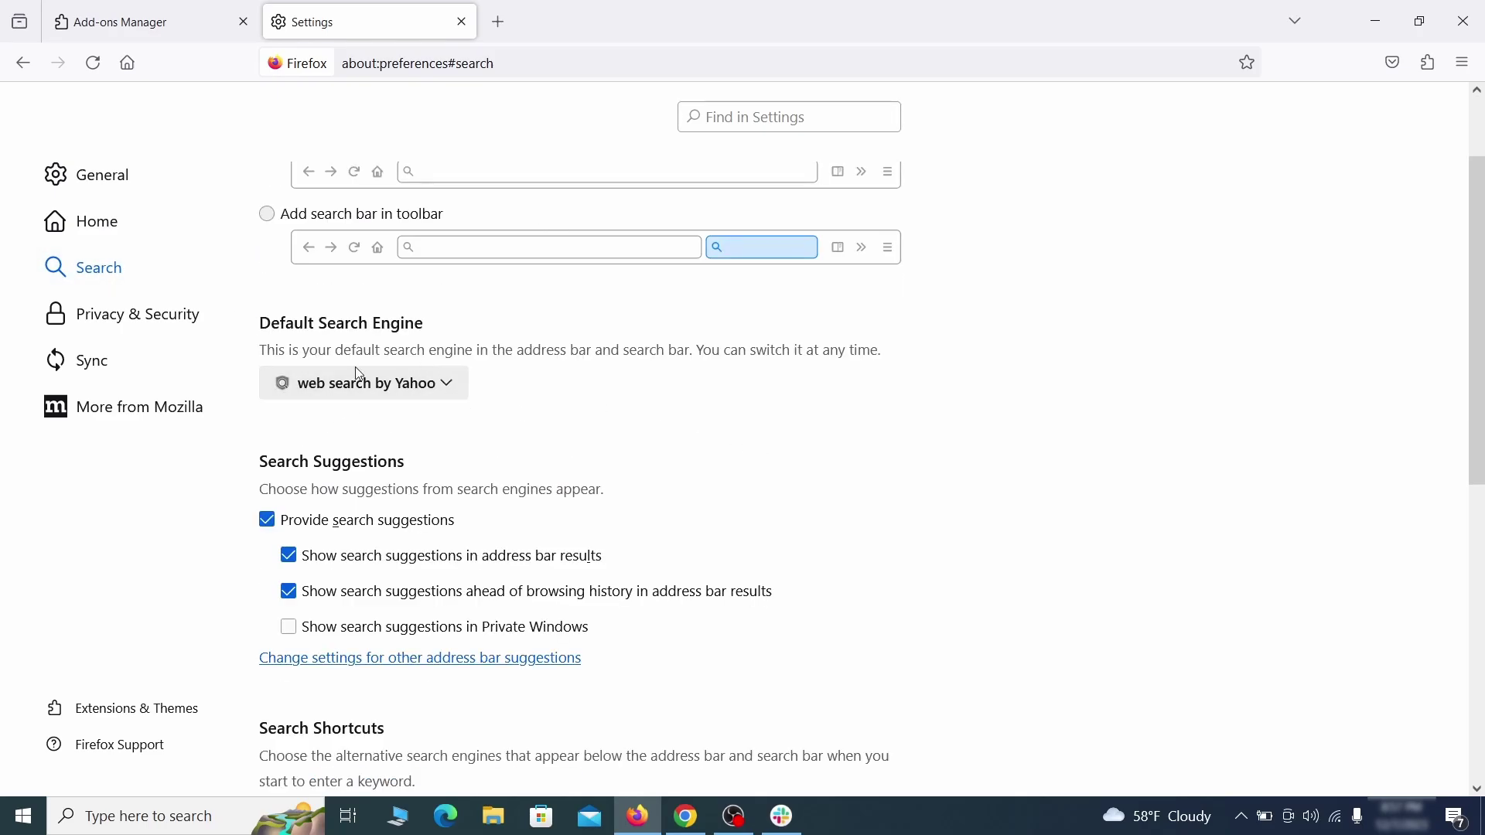
{"action": "left_click", "coordinate": [439, 391]}
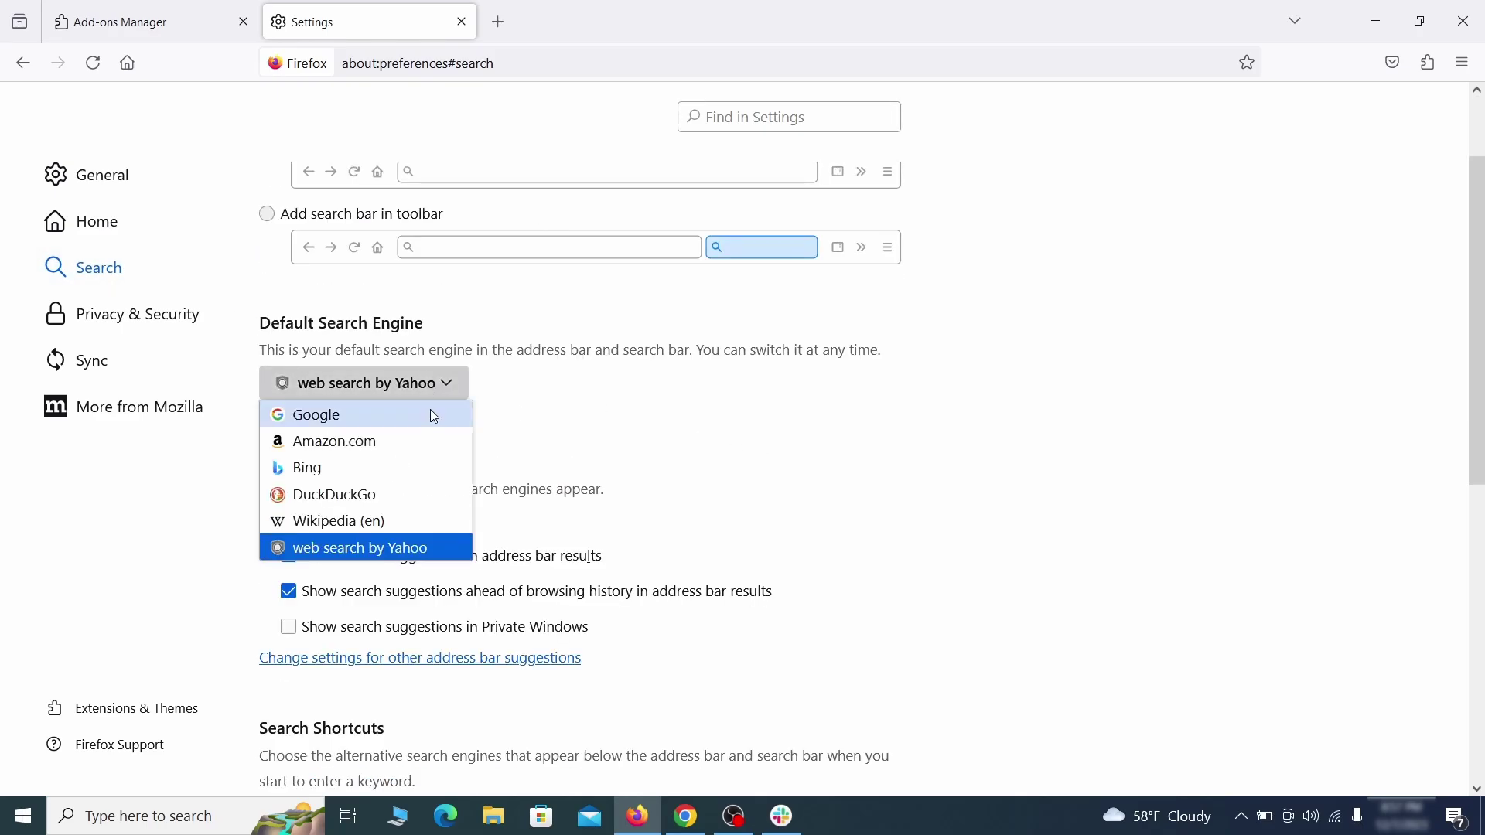
{"action": "left_click", "coordinate": [431, 414]}
{"action": "scroll", "coordinate": [737, 427], "scroll_direction": "down", "scroll_amount": 3}
{"action": "scroll", "coordinate": [812, 391], "scroll_direction": "down", "scroll_amount": 2}
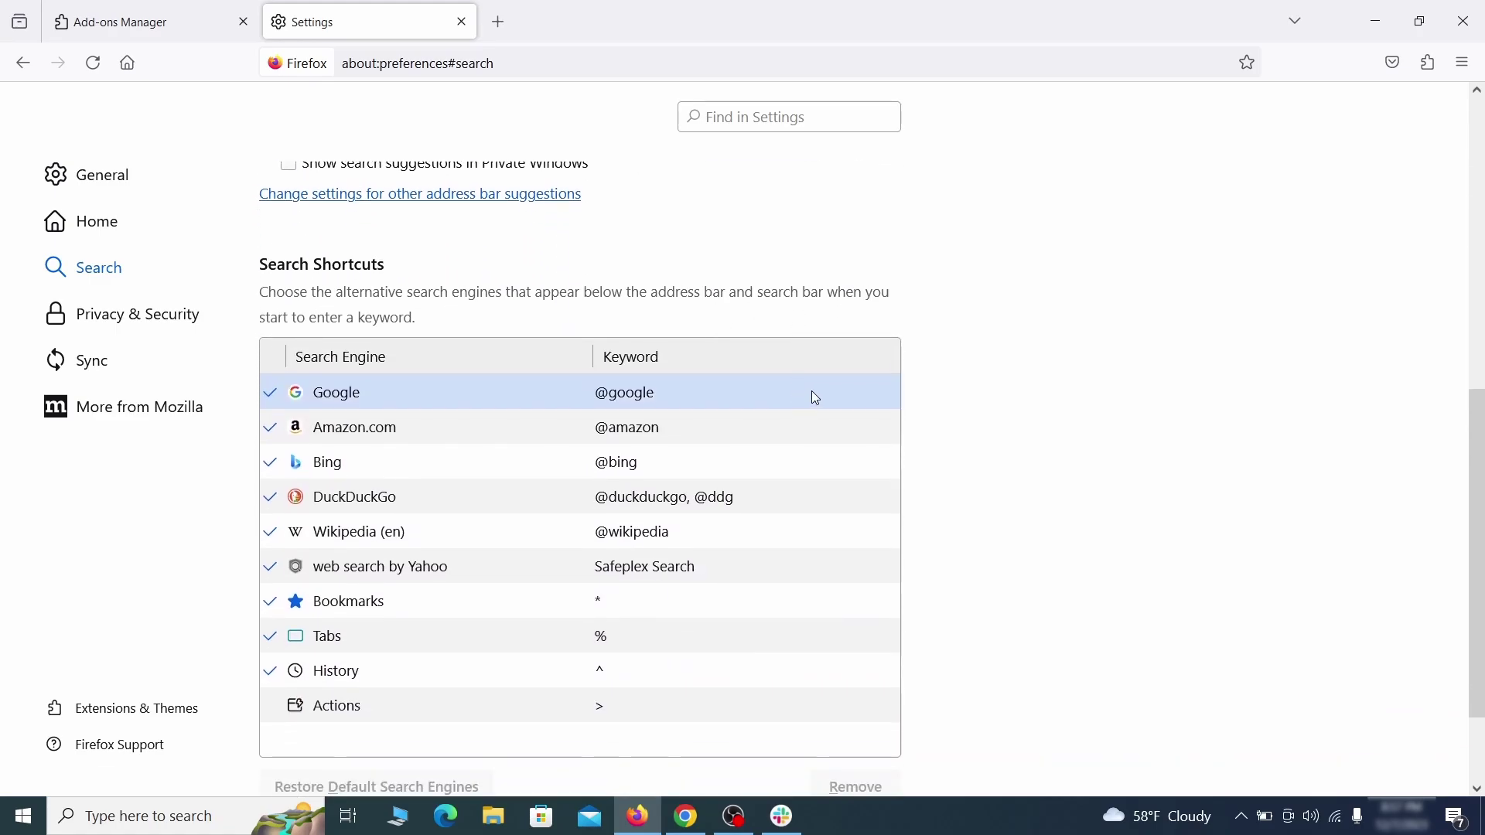
{"action": "scroll", "coordinate": [815, 393], "scroll_direction": "down", "scroll_amount": 2}
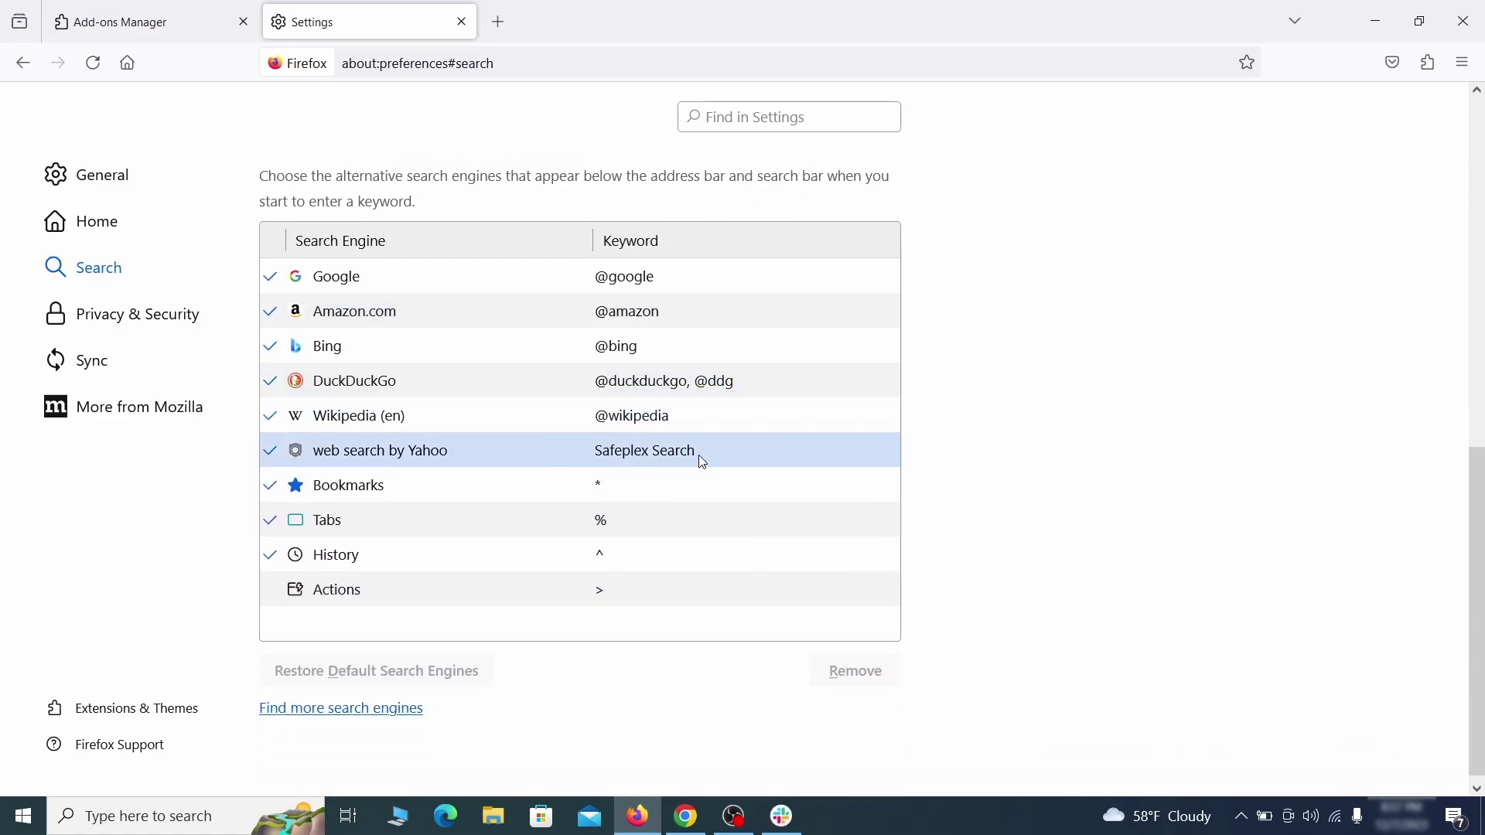
{"action": "left_click", "coordinate": [734, 453]}
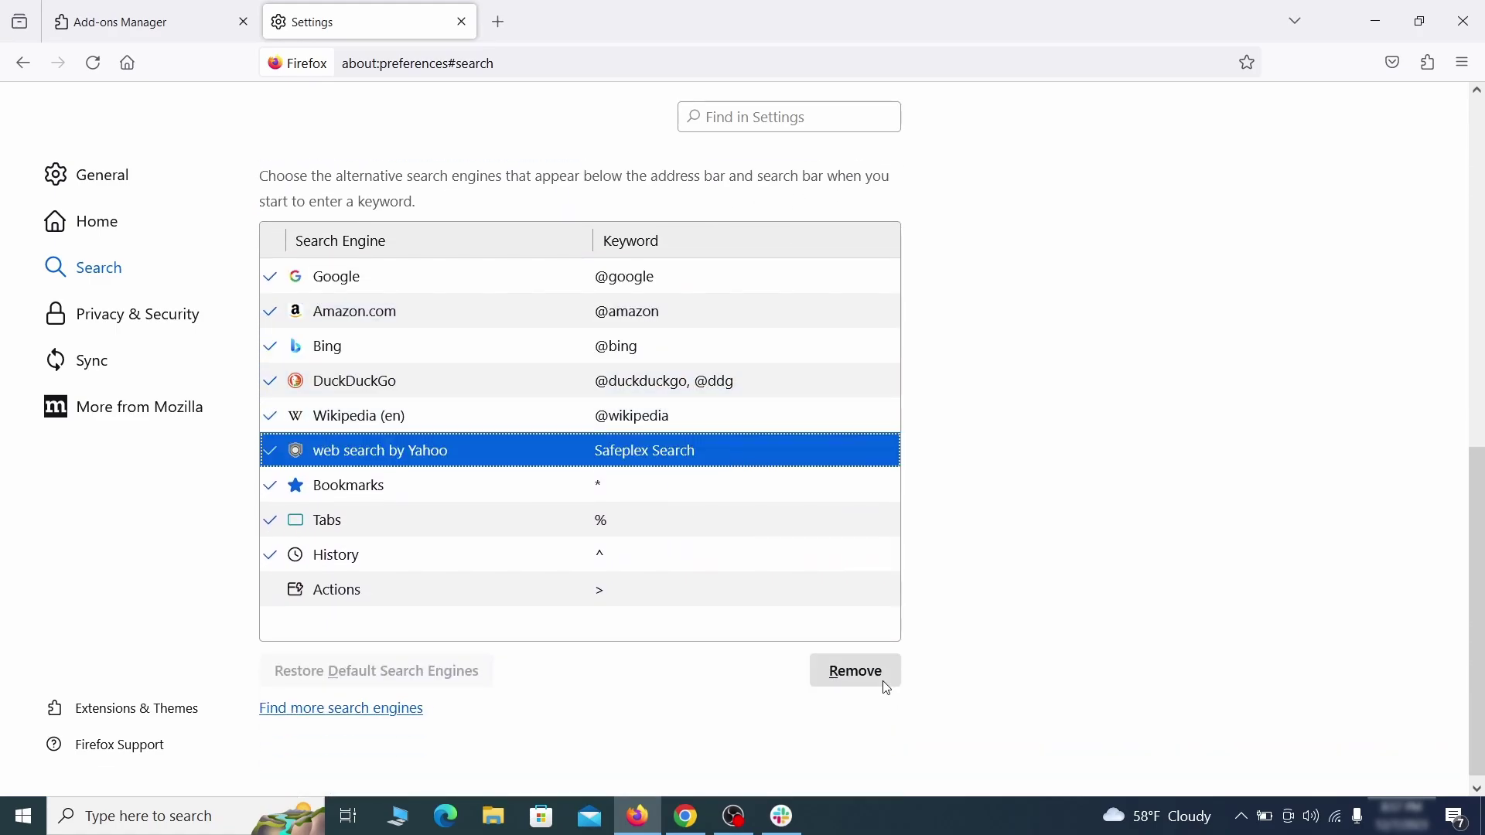
{"action": "left_click", "coordinate": [855, 670]}
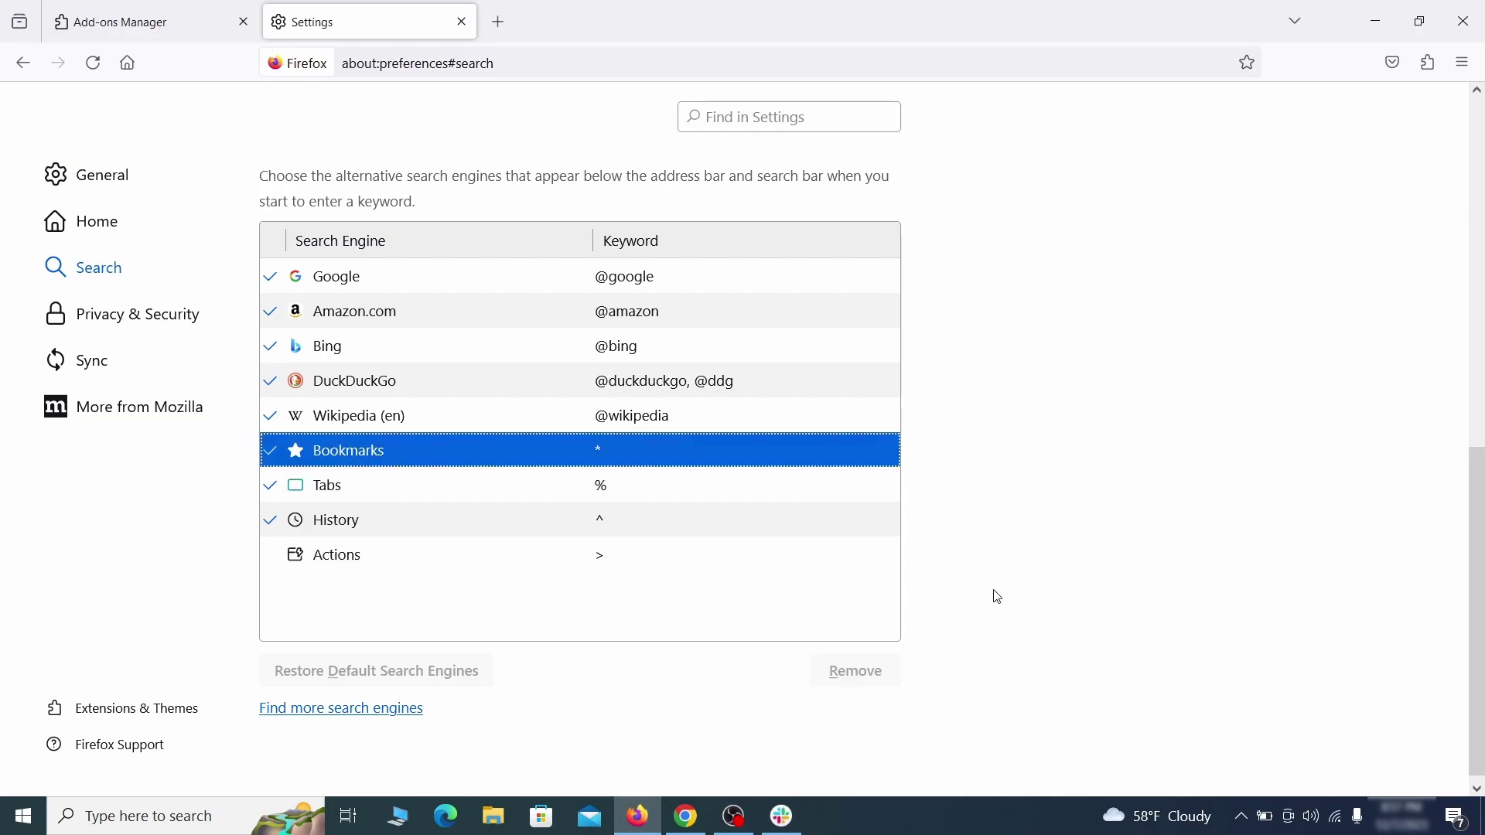
{"action": "scroll", "coordinate": [704, 483], "scroll_direction": "up", "scroll_amount": 4}
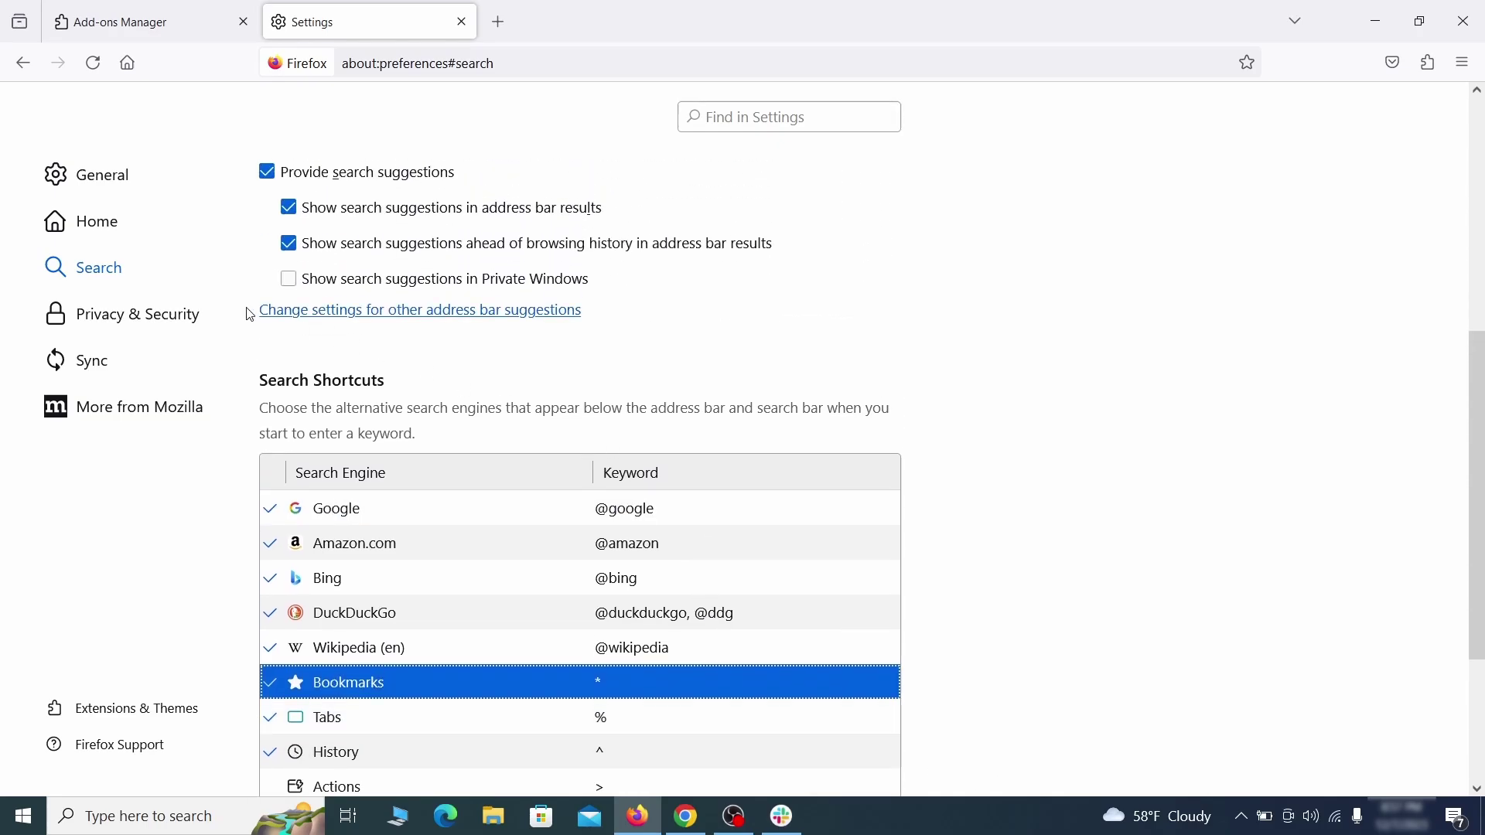
Step: Clear all Firefox cookies and site data, then view sites allowed to send notifications
{"action": "left_click", "coordinate": [140, 309]}
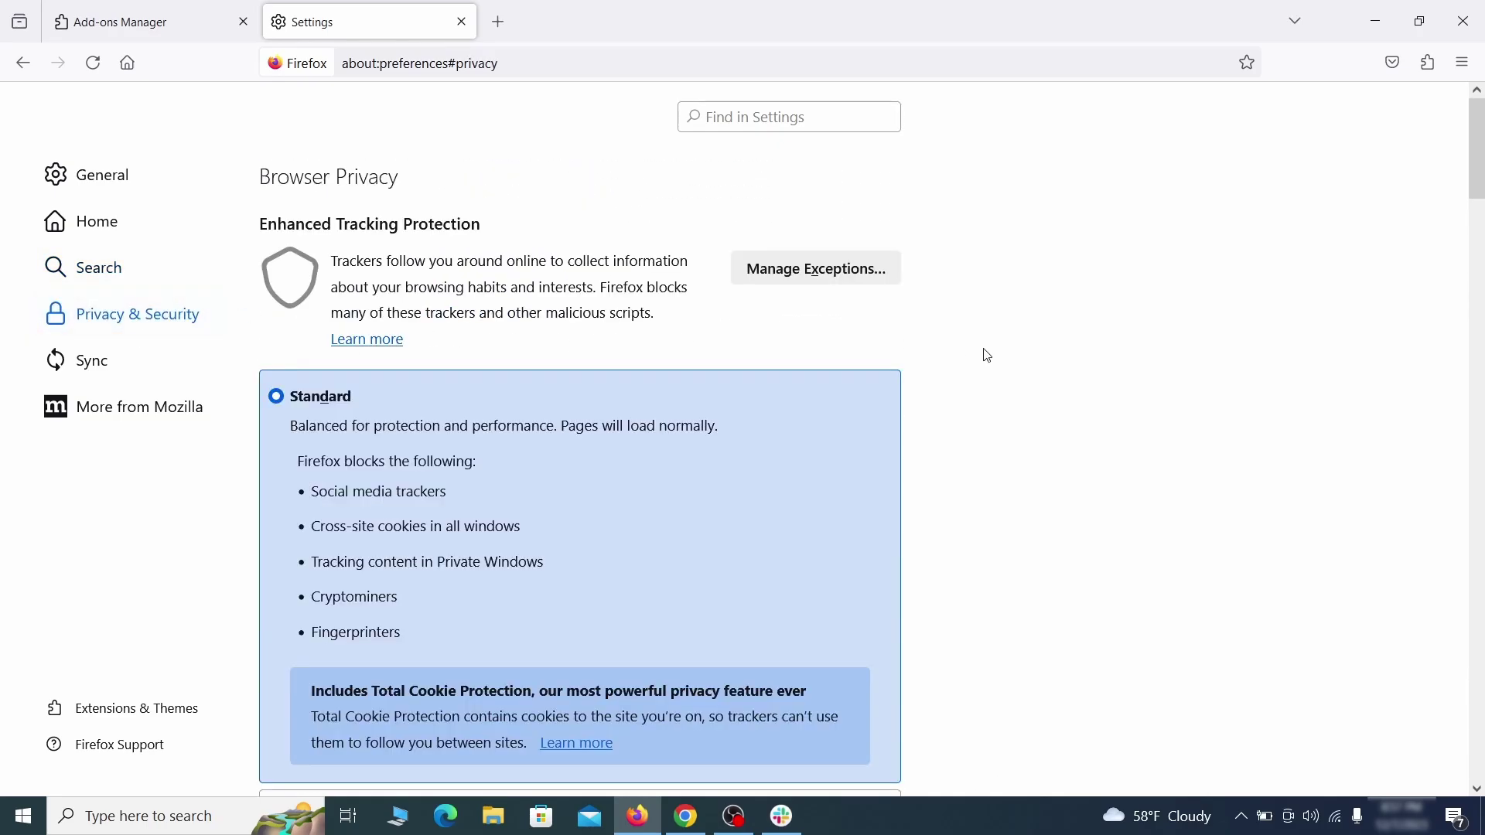
{"action": "scroll", "coordinate": [985, 356], "scroll_direction": "down", "scroll_amount": 10}
{"action": "left_click", "coordinate": [846, 495]}
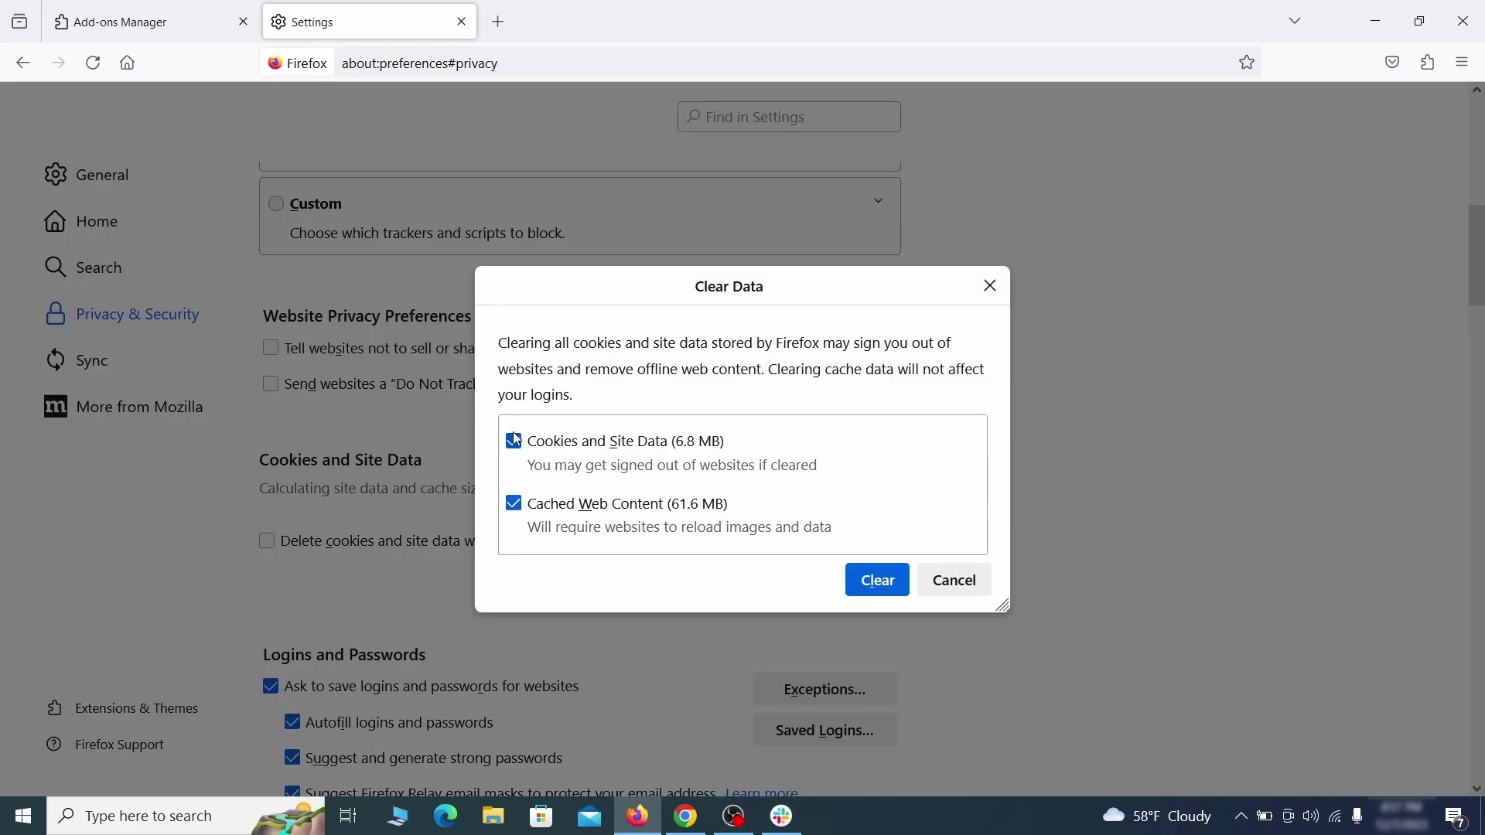
{"action": "left_click", "coordinate": [903, 581]}
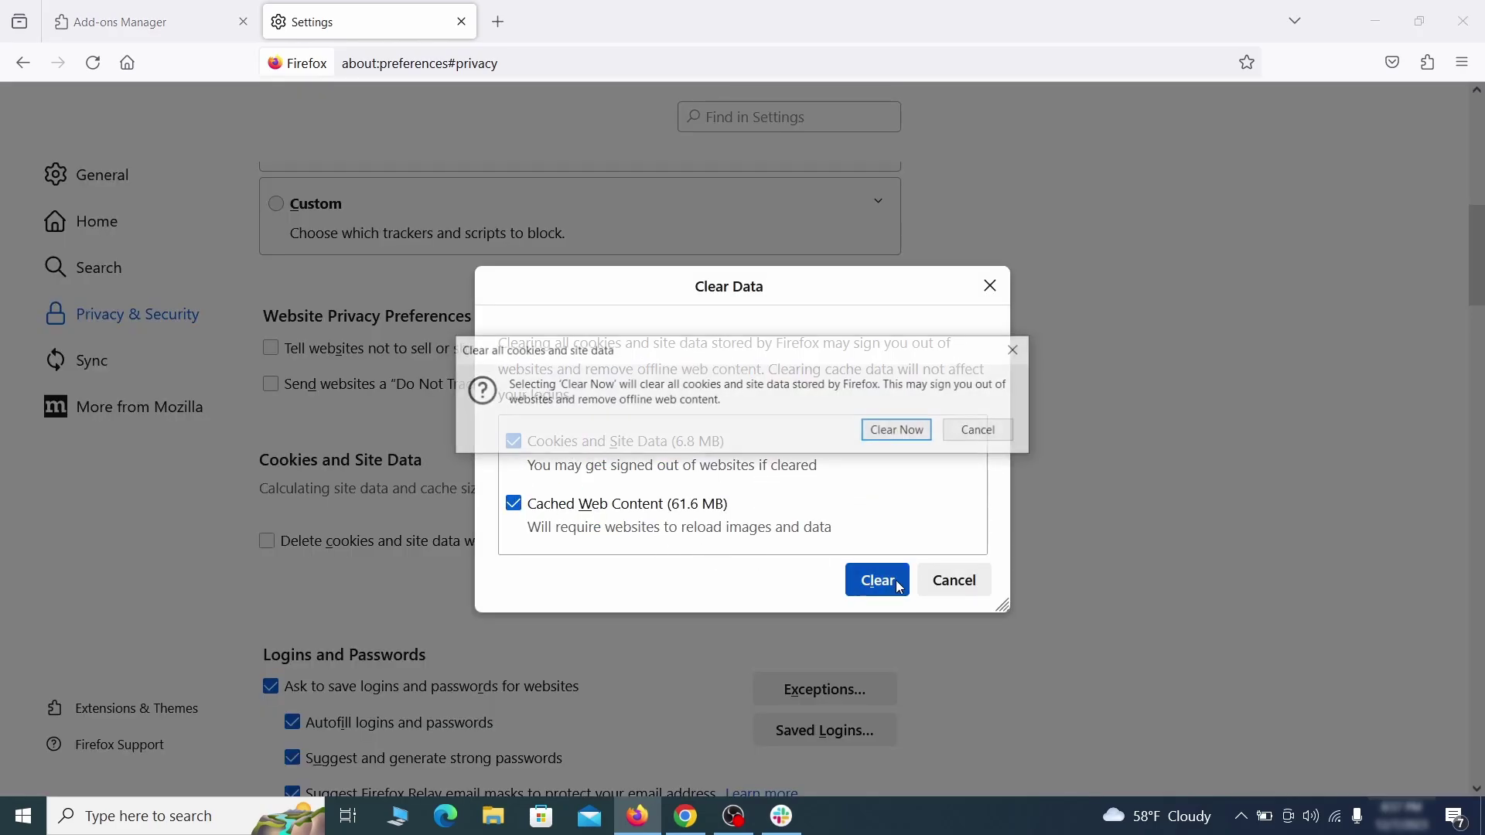
{"action": "left_click", "coordinate": [902, 429]}
{"action": "scroll", "coordinate": [1008, 474], "scroll_direction": "down", "scroll_amount": 3}
{"action": "scroll", "coordinate": [1009, 475], "scroll_direction": "down", "scroll_amount": 3}
{"action": "scroll", "coordinate": [1007, 474], "scroll_direction": "down", "scroll_amount": 2}
{"action": "scroll", "coordinate": [1008, 475], "scroll_direction": "down", "scroll_amount": 2}
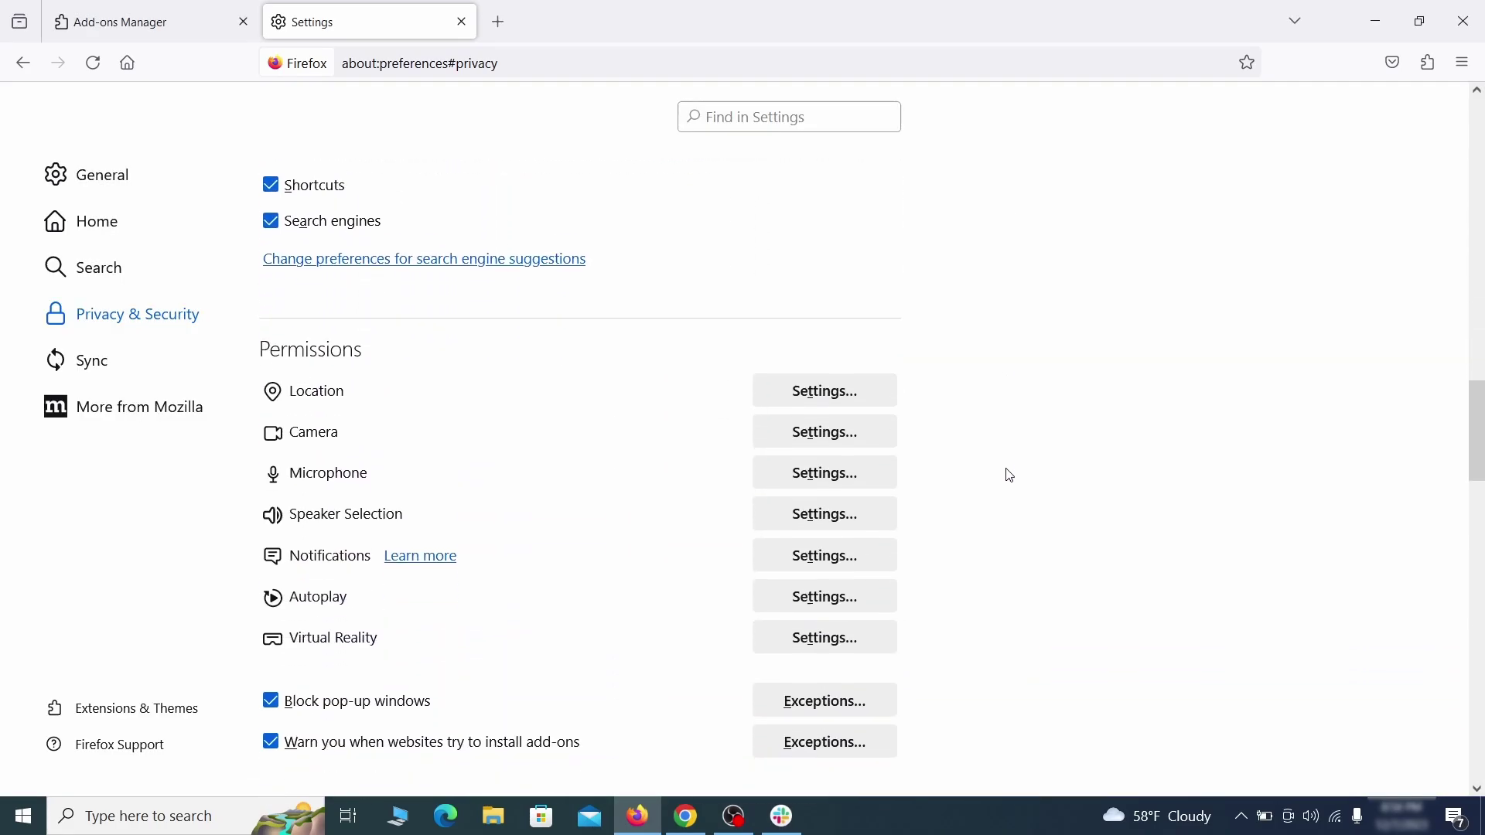
{"action": "left_click", "coordinate": [857, 544]}
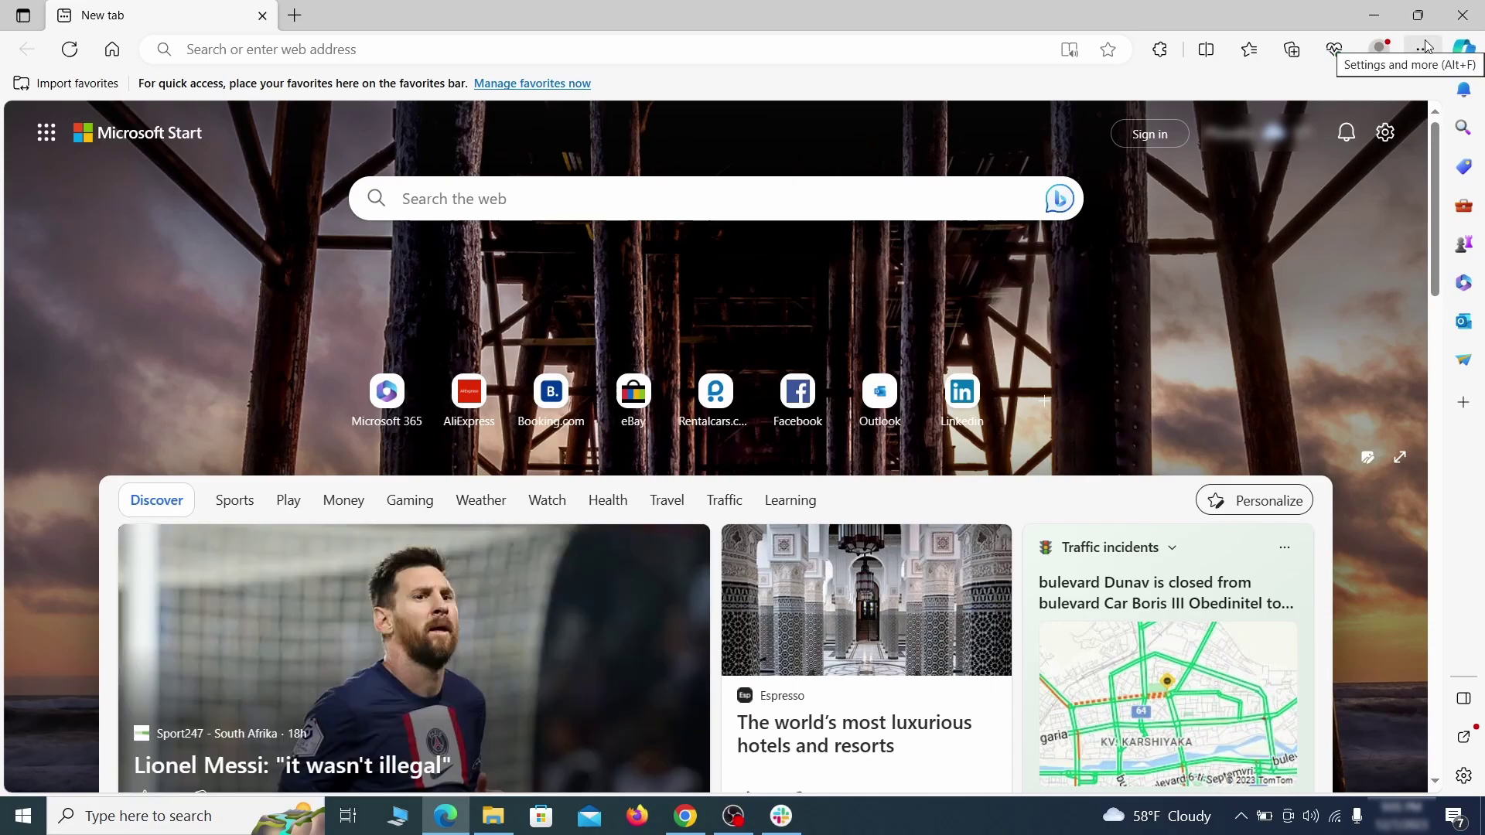
Step: Turn off Quidco Cashback Reminder on Edge's extension management page and remove it
{"action": "left_click", "coordinate": [1422, 50]}
{"action": "left_click", "coordinate": [1277, 342]}
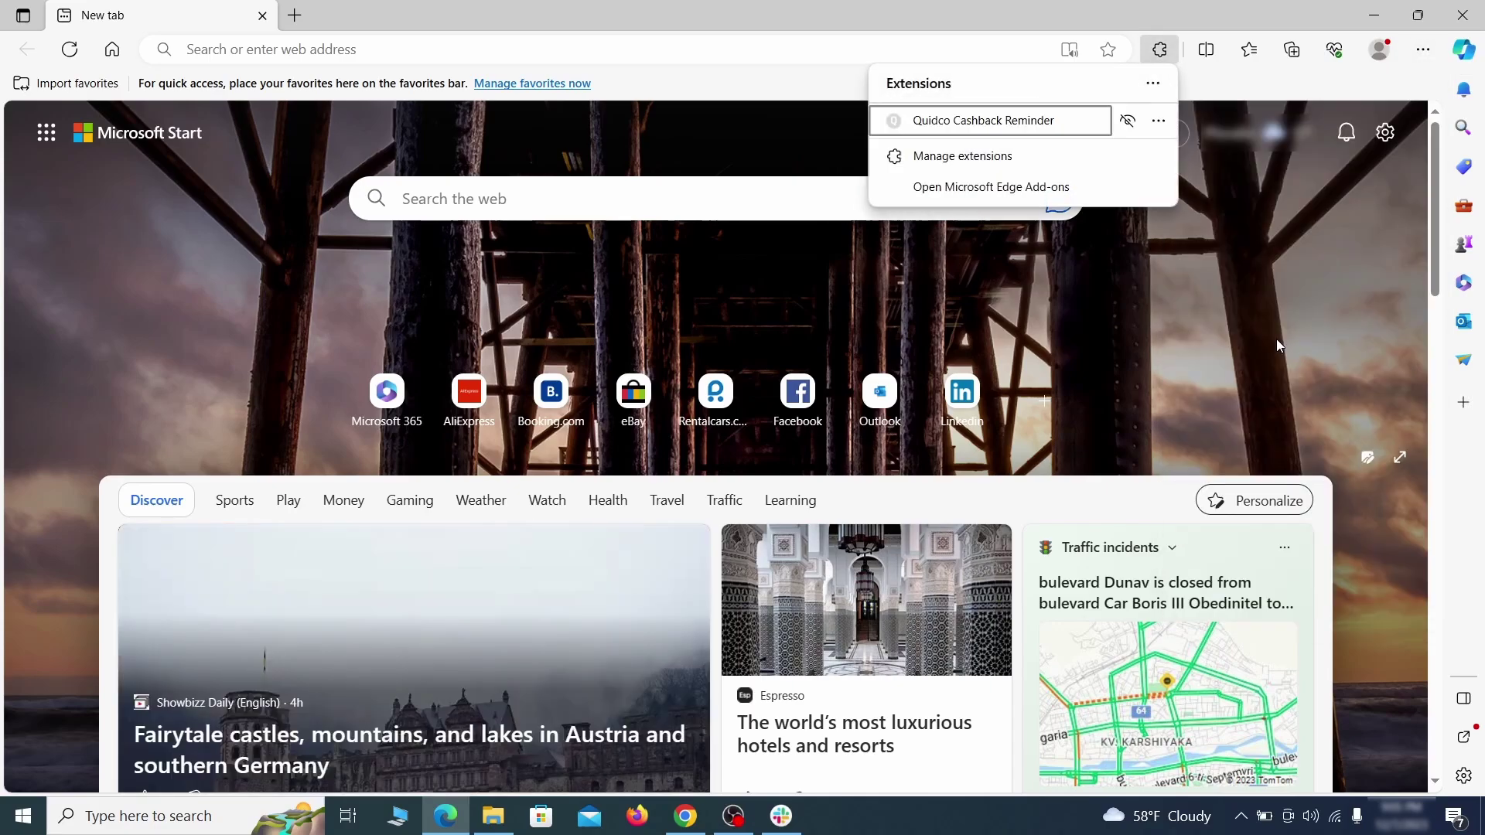
{"action": "left_click", "coordinate": [959, 162]}
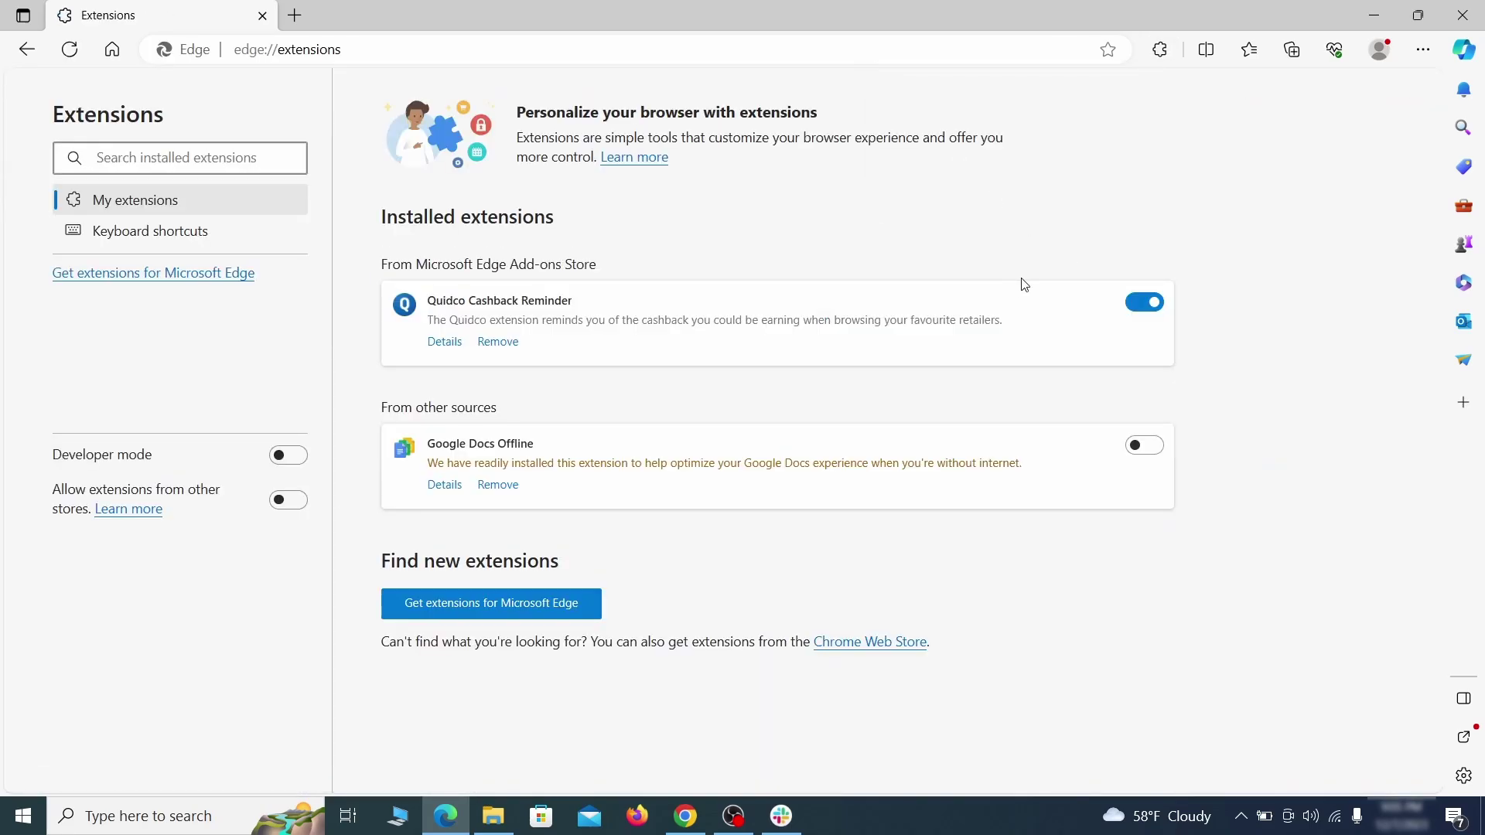
{"action": "left_click", "coordinate": [1146, 306]}
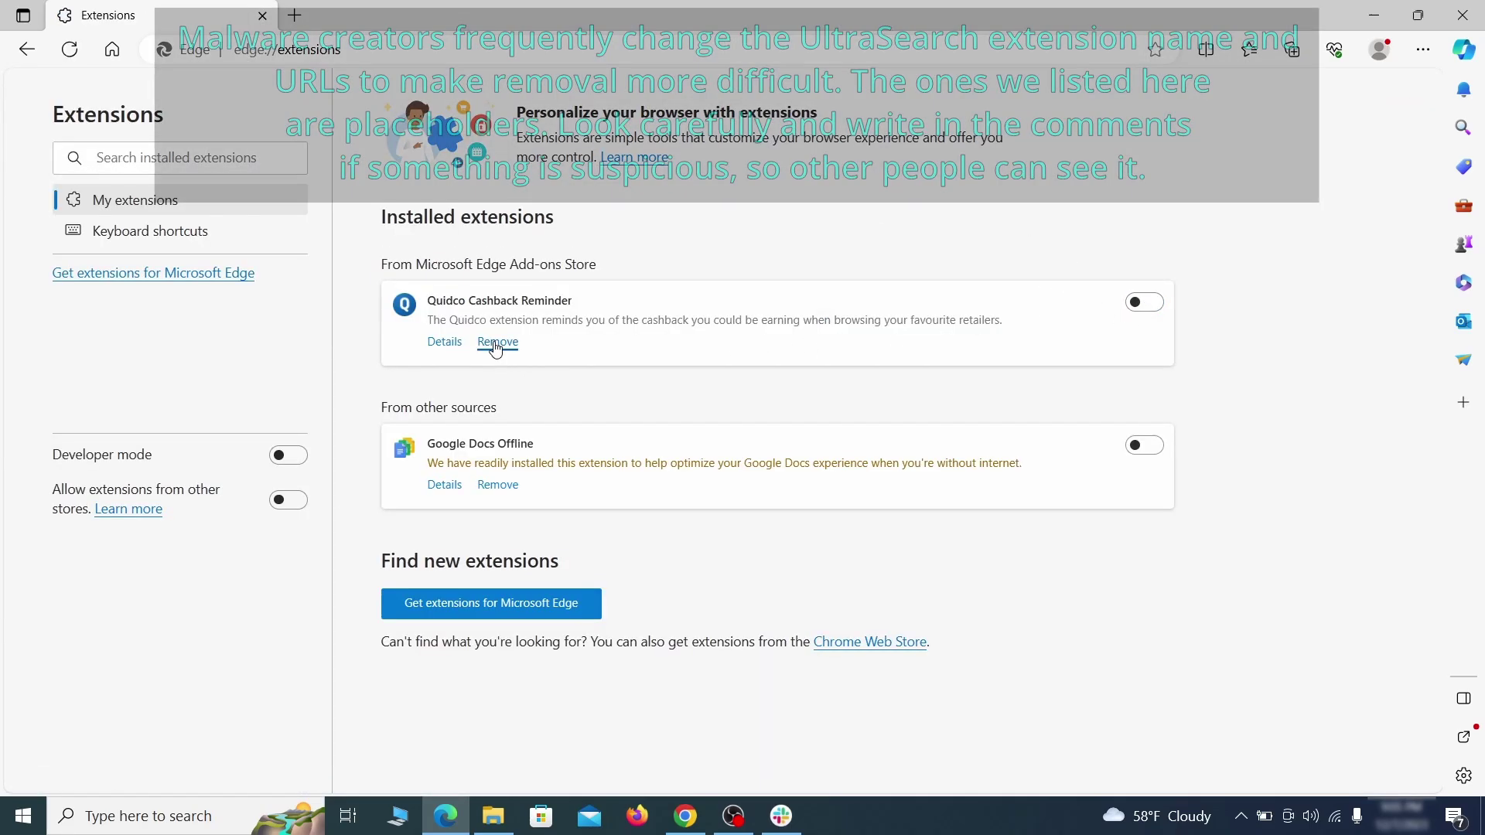
{"action": "left_click", "coordinate": [496, 342]}
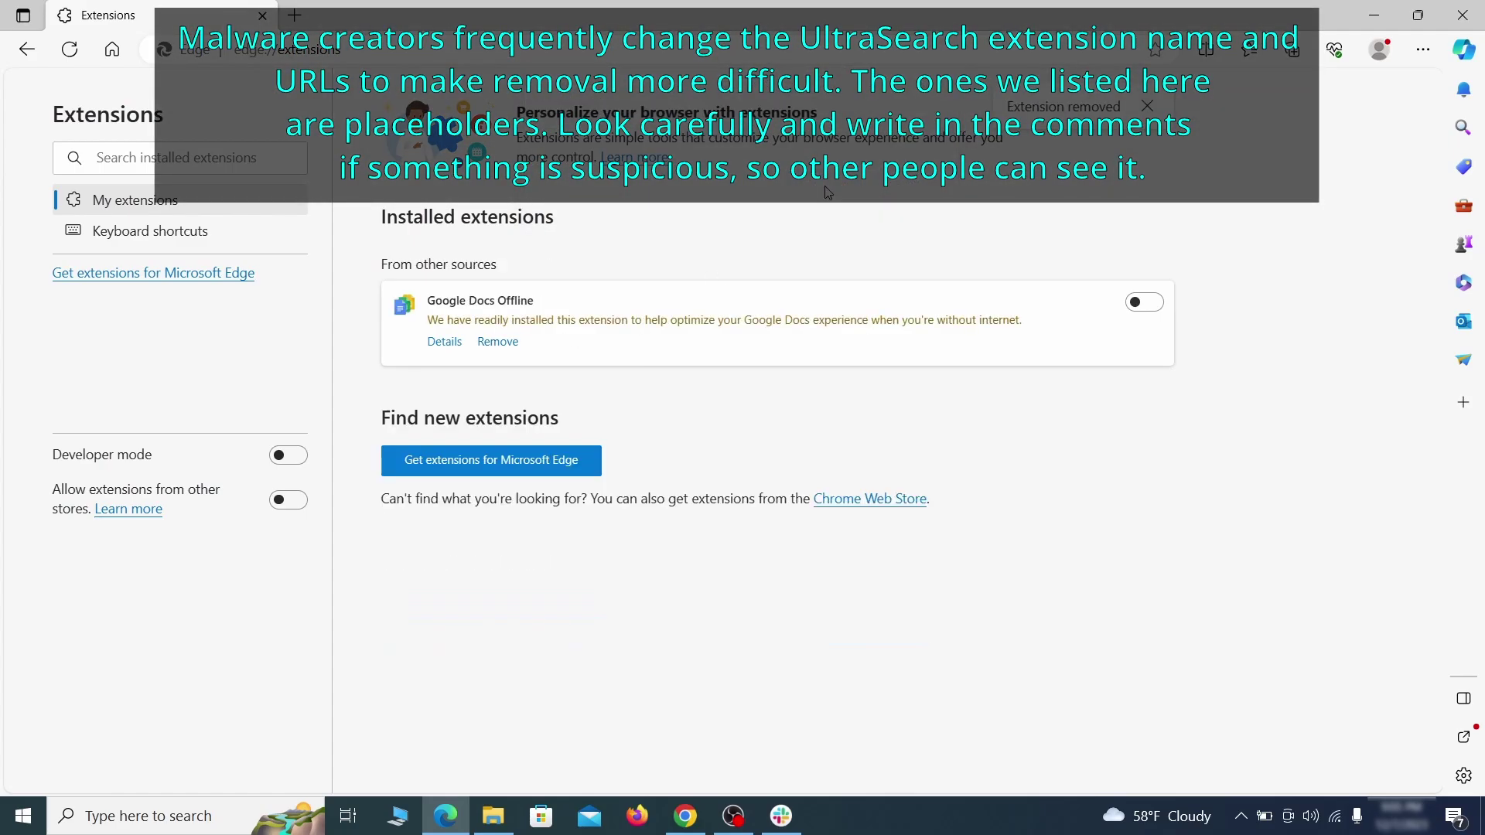
{"action": "key", "text": "ctrl+t"}
Step: Clear Edge's last-hour browsing data, including Media Foundation data, from Privacy, search, and services
{"action": "left_click", "coordinate": [1422, 52]}
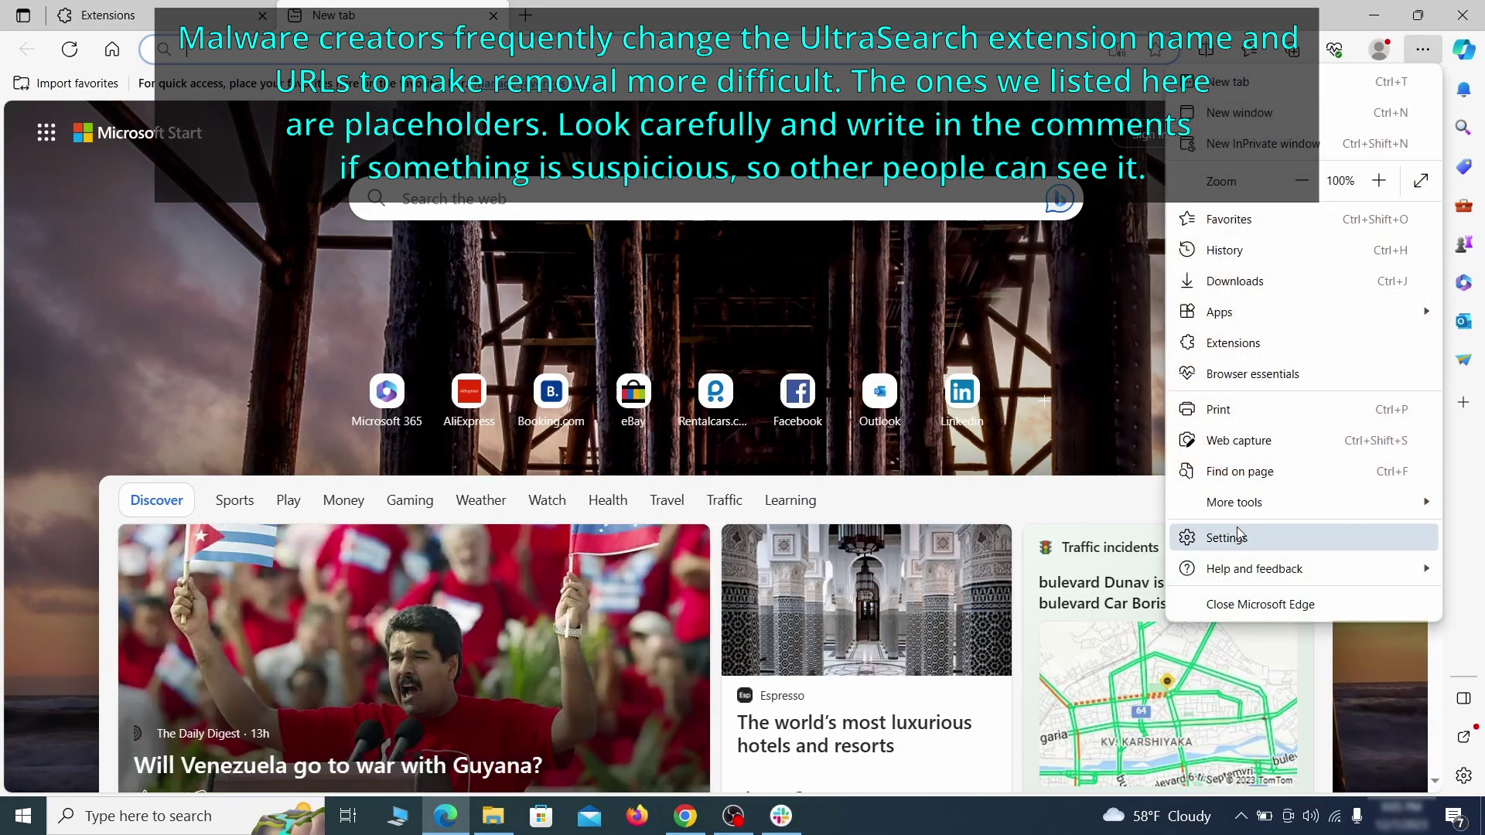
{"action": "left_click", "coordinate": [1230, 534]}
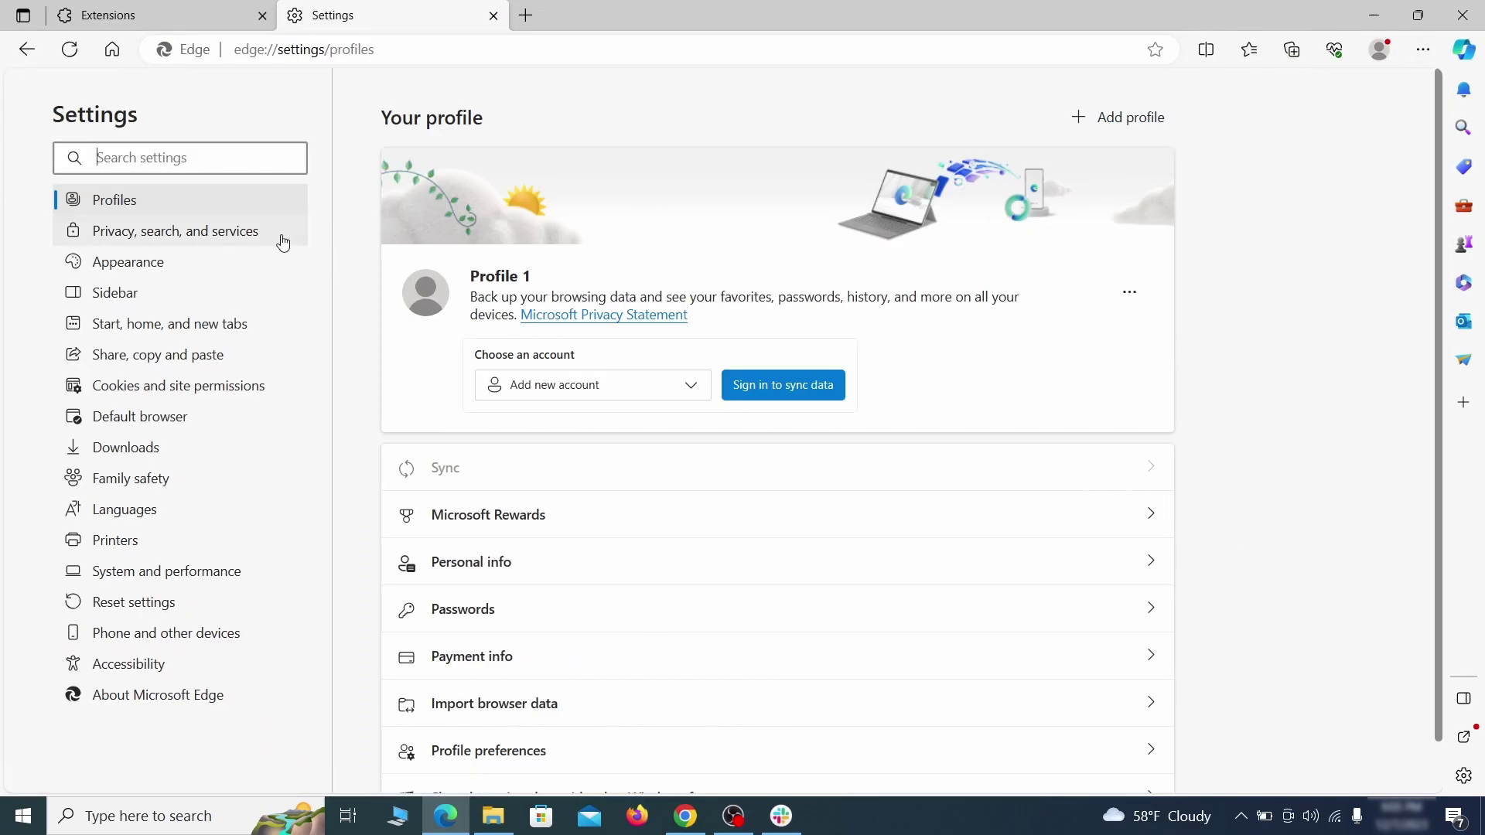
{"action": "left_click", "coordinate": [248, 236]}
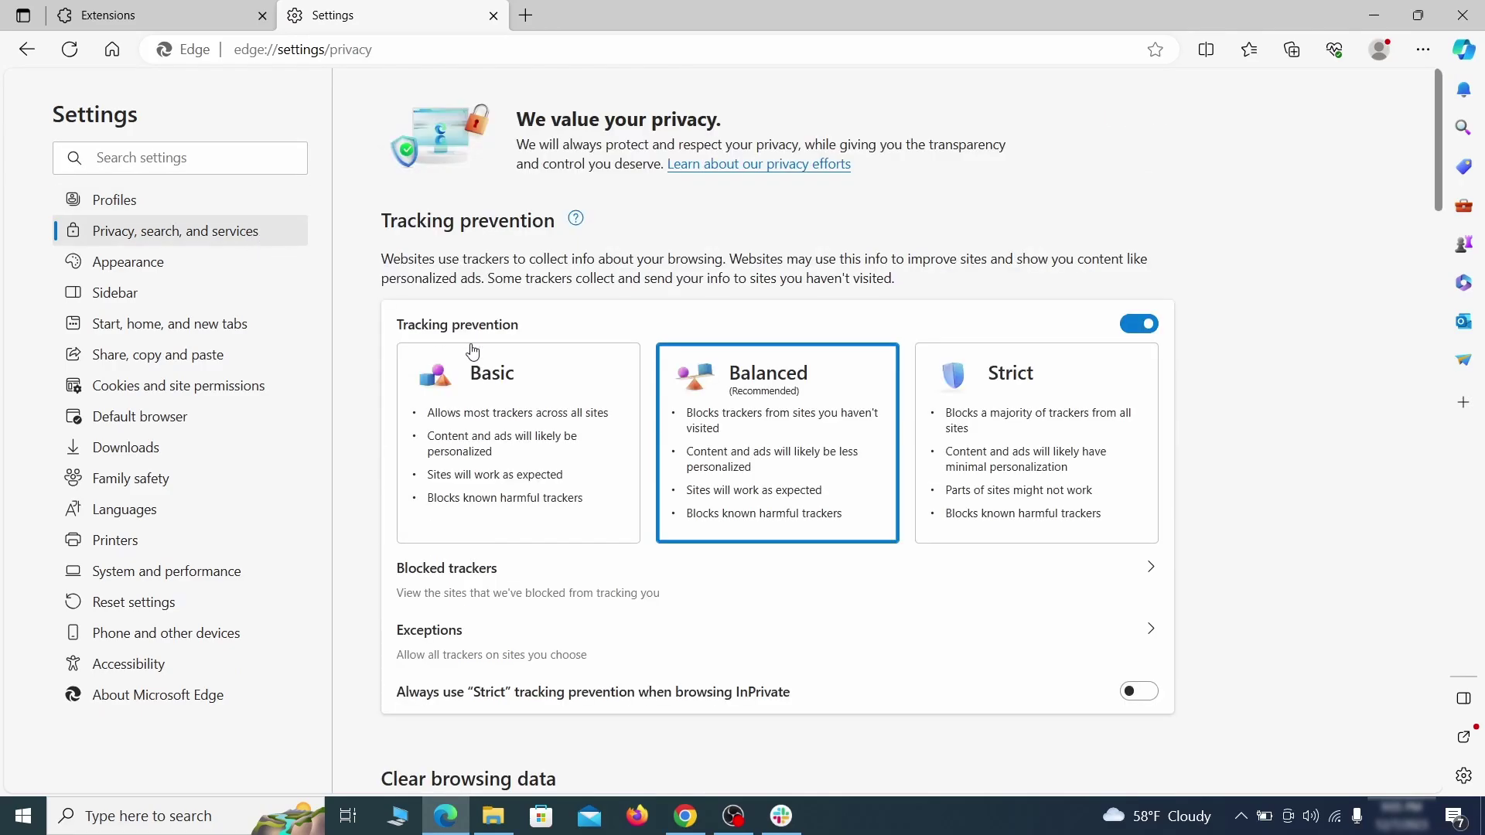
{"action": "scroll", "coordinate": [805, 474], "scroll_direction": "down", "scroll_amount": 2}
{"action": "scroll", "coordinate": [836, 471], "scroll_direction": "down", "scroll_amount": 1}
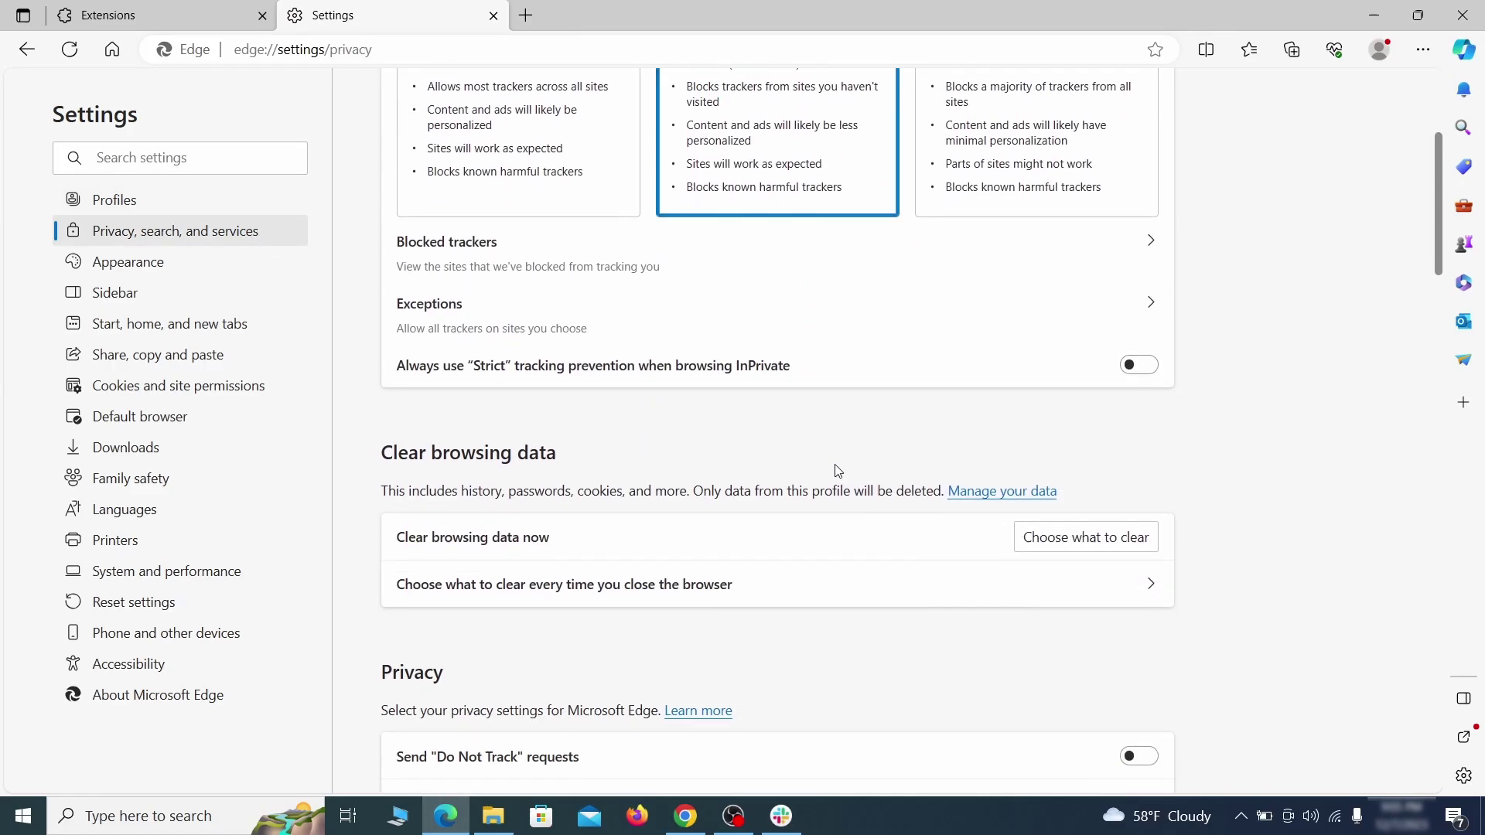
{"action": "left_click", "coordinate": [1111, 539]}
{"action": "scroll", "coordinate": [613, 440], "scroll_direction": "down", "scroll_amount": 1}
{"action": "scroll", "coordinate": [565, 521], "scroll_direction": "down", "scroll_amount": 3}
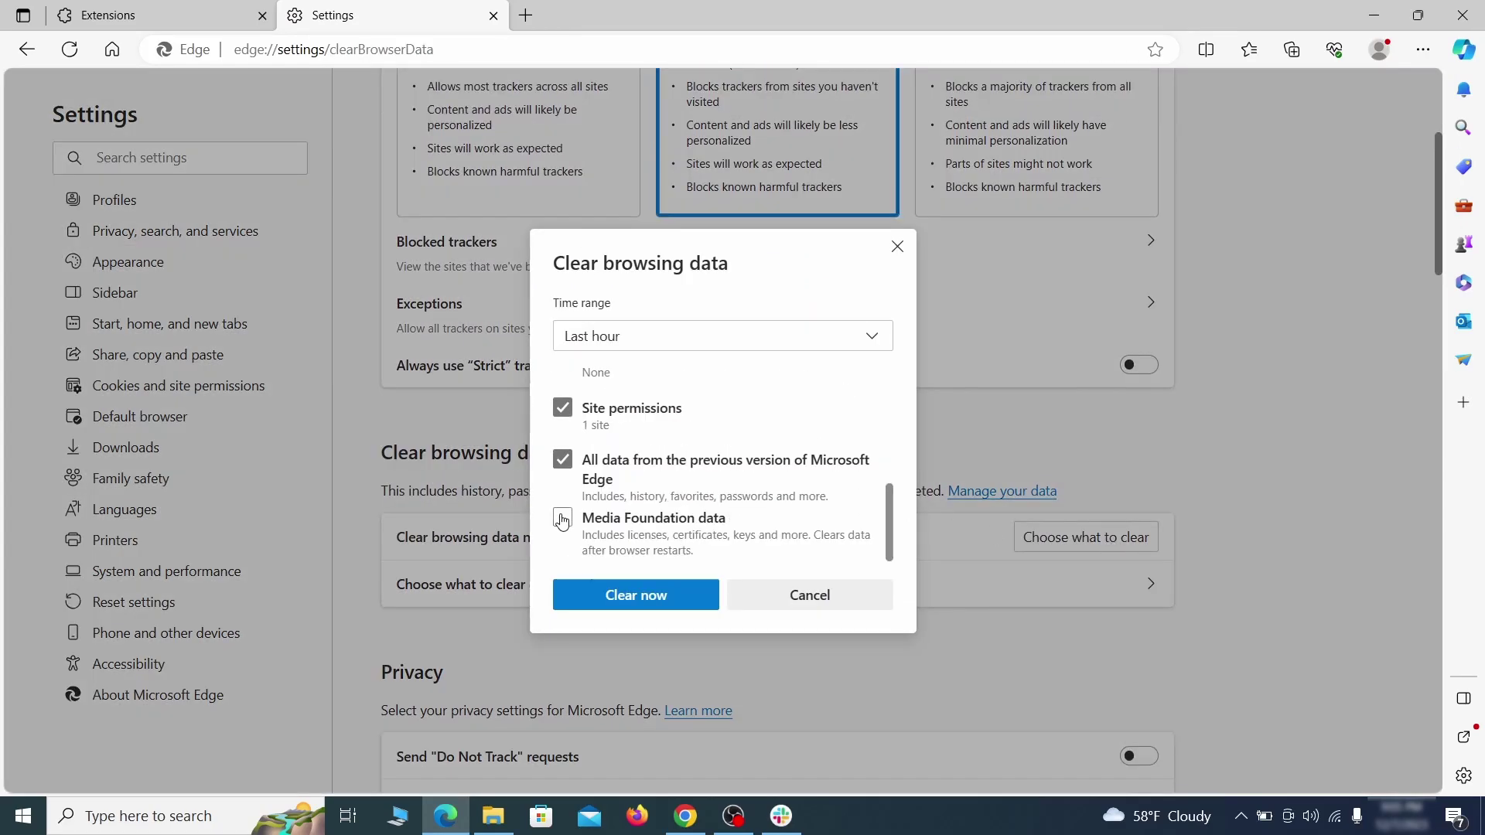
{"action": "left_click", "coordinate": [696, 603]}
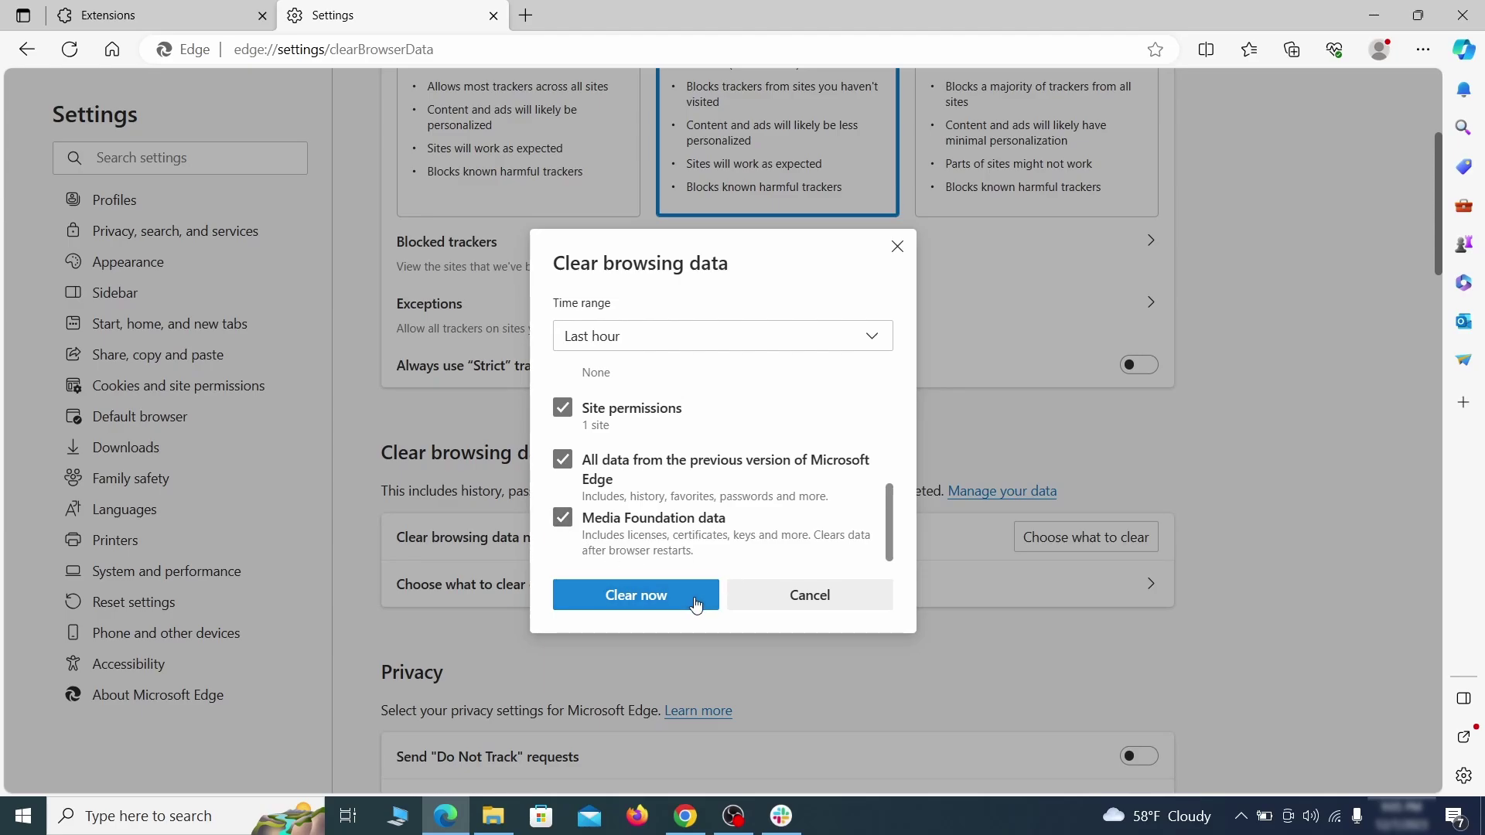
{"action": "left_click", "coordinate": [694, 603]}
{"action": "scroll", "coordinate": [958, 440], "scroll_direction": "down", "scroll_amount": 10}
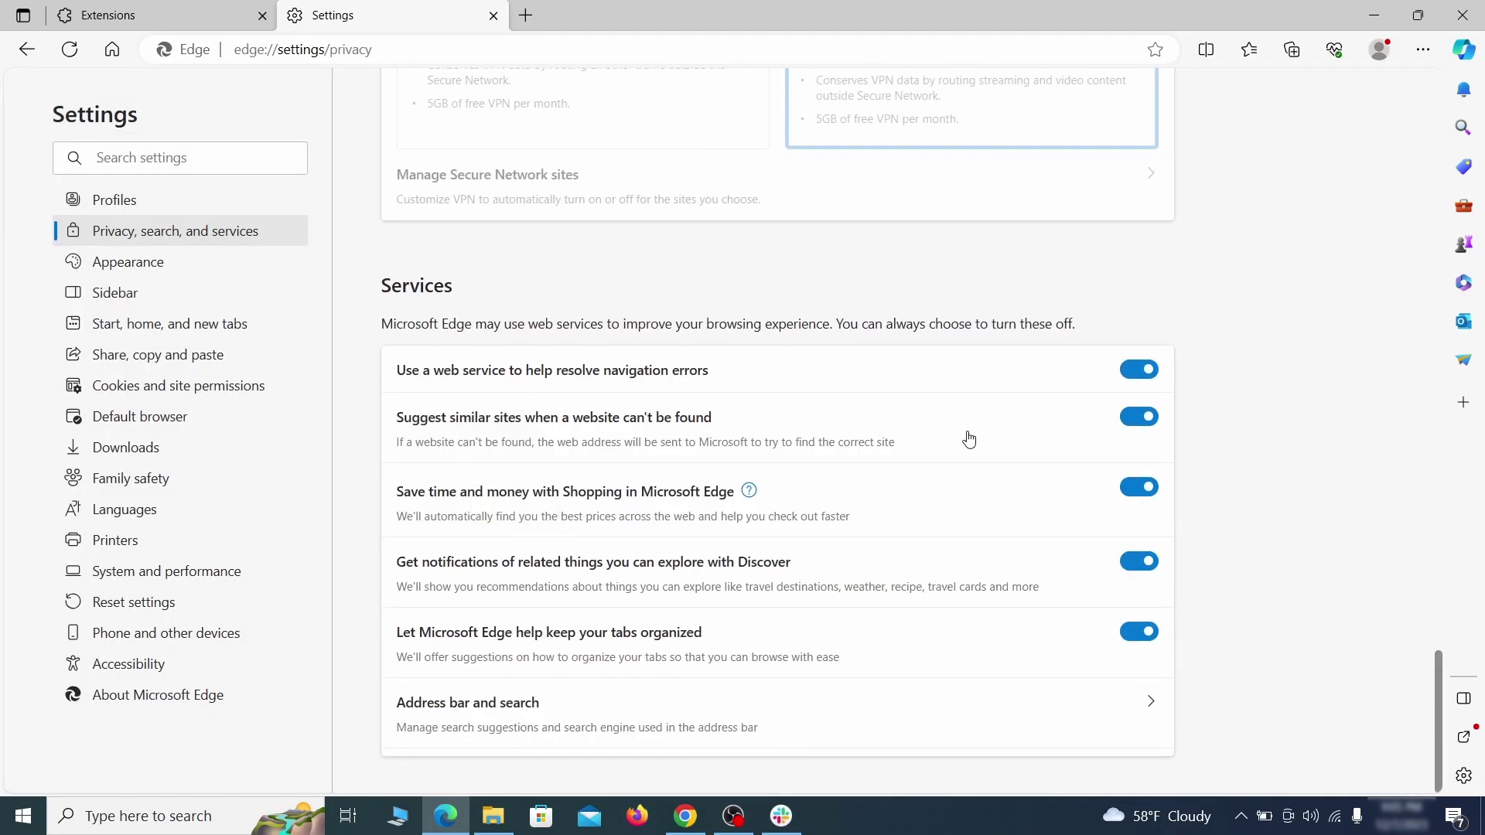
Step: Set Google as Edge's address bar search engine
{"action": "left_click", "coordinate": [847, 729]}
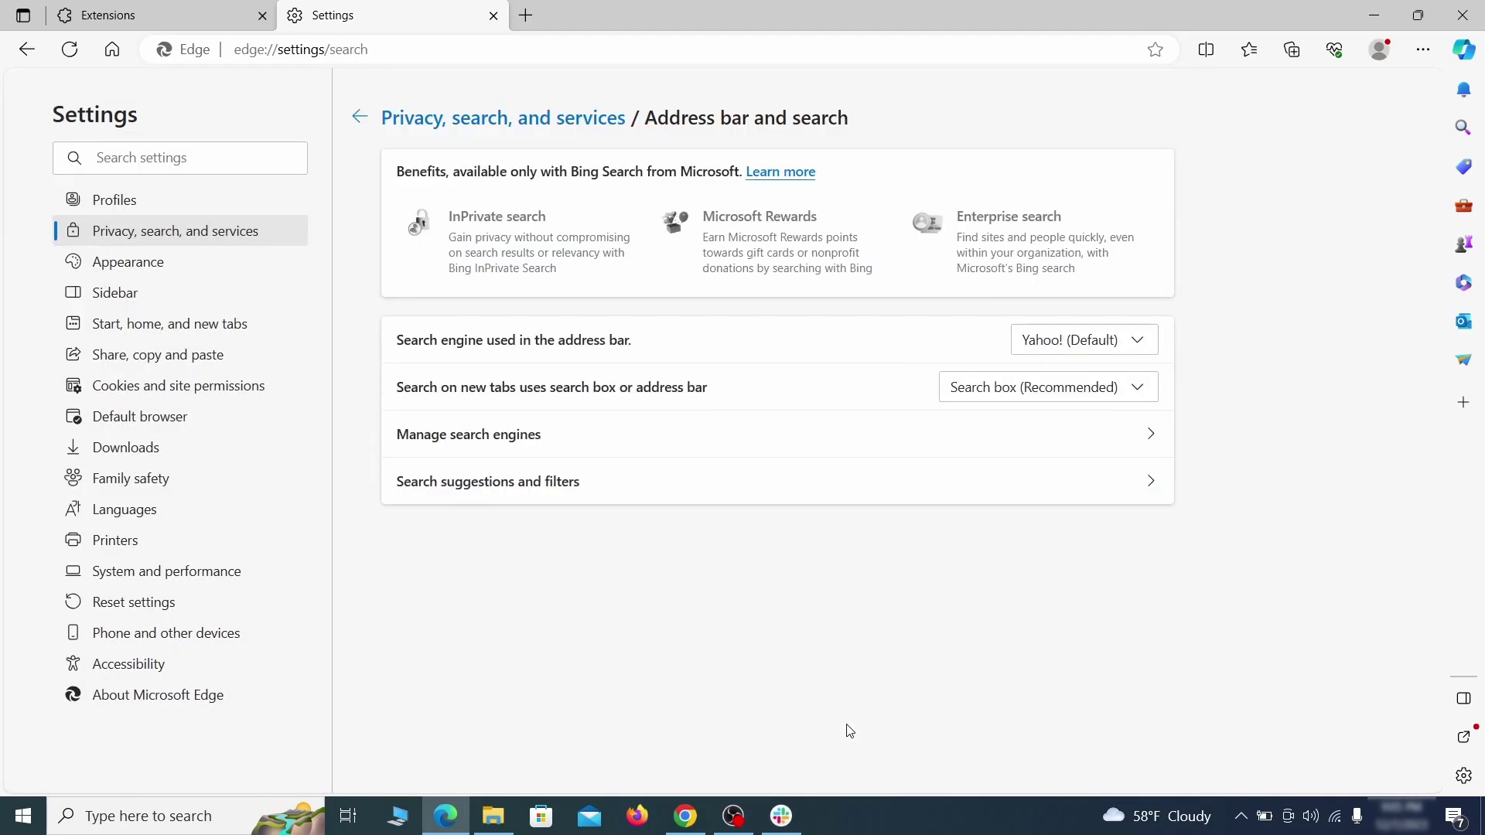
{"action": "left_click", "coordinate": [1143, 342]}
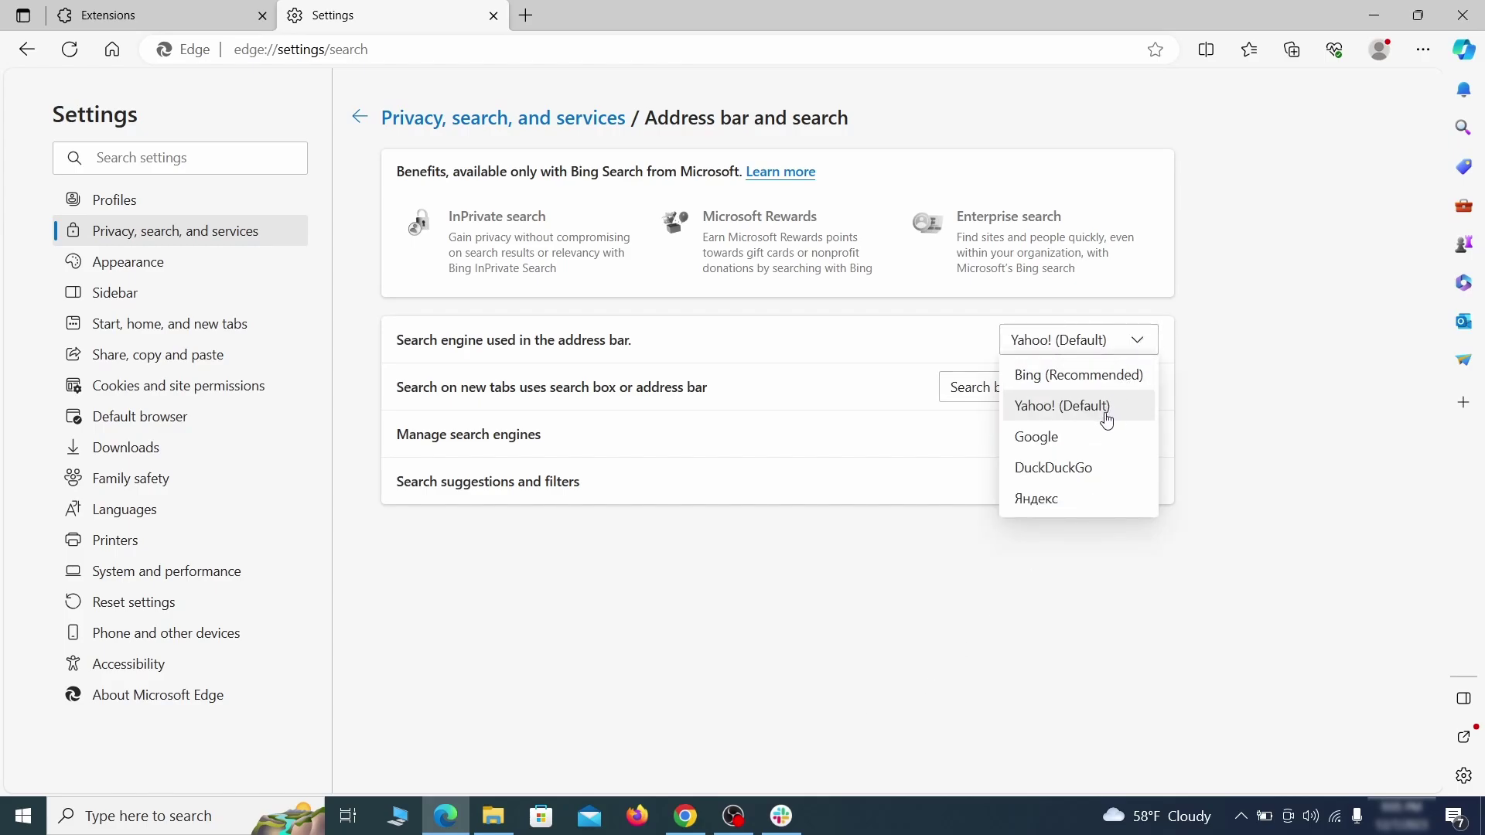
{"action": "left_click", "coordinate": [1101, 436]}
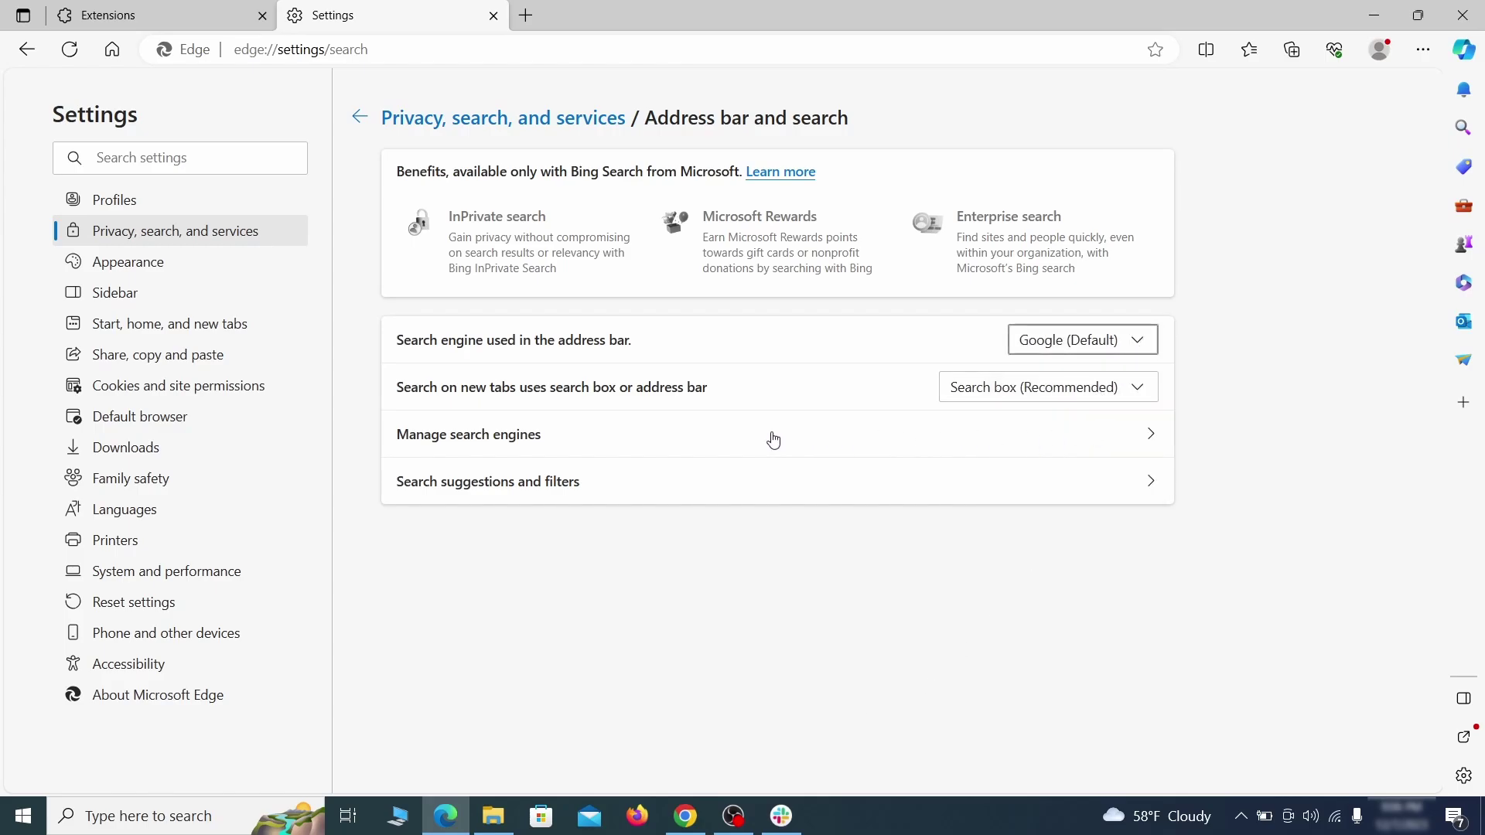
Step: Remove ExampleRougeURL.com from Edge's managed search engines
{"action": "left_click", "coordinate": [571, 445]}
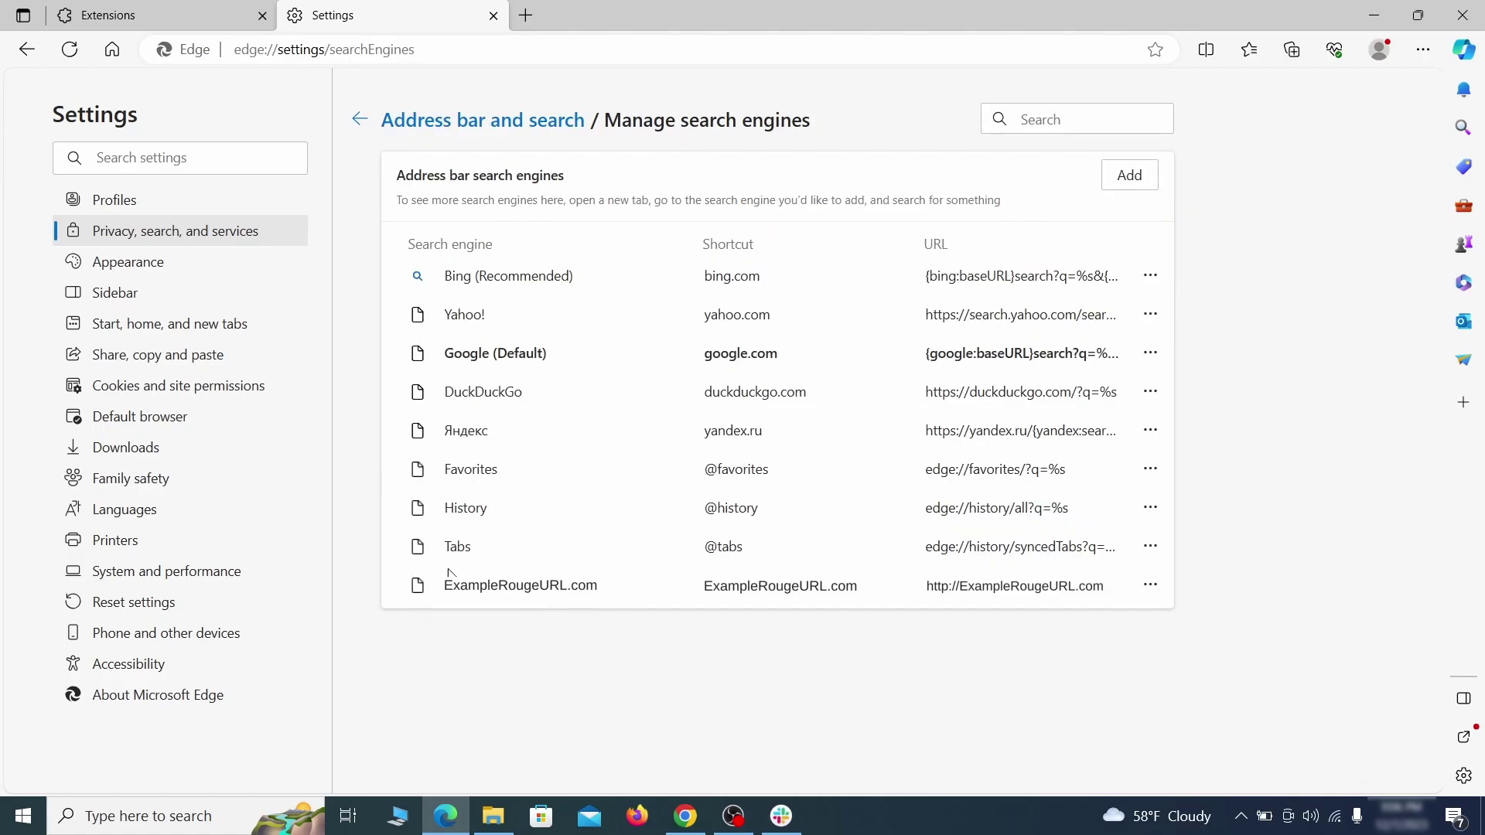
{"action": "left_click", "coordinate": [1150, 585]}
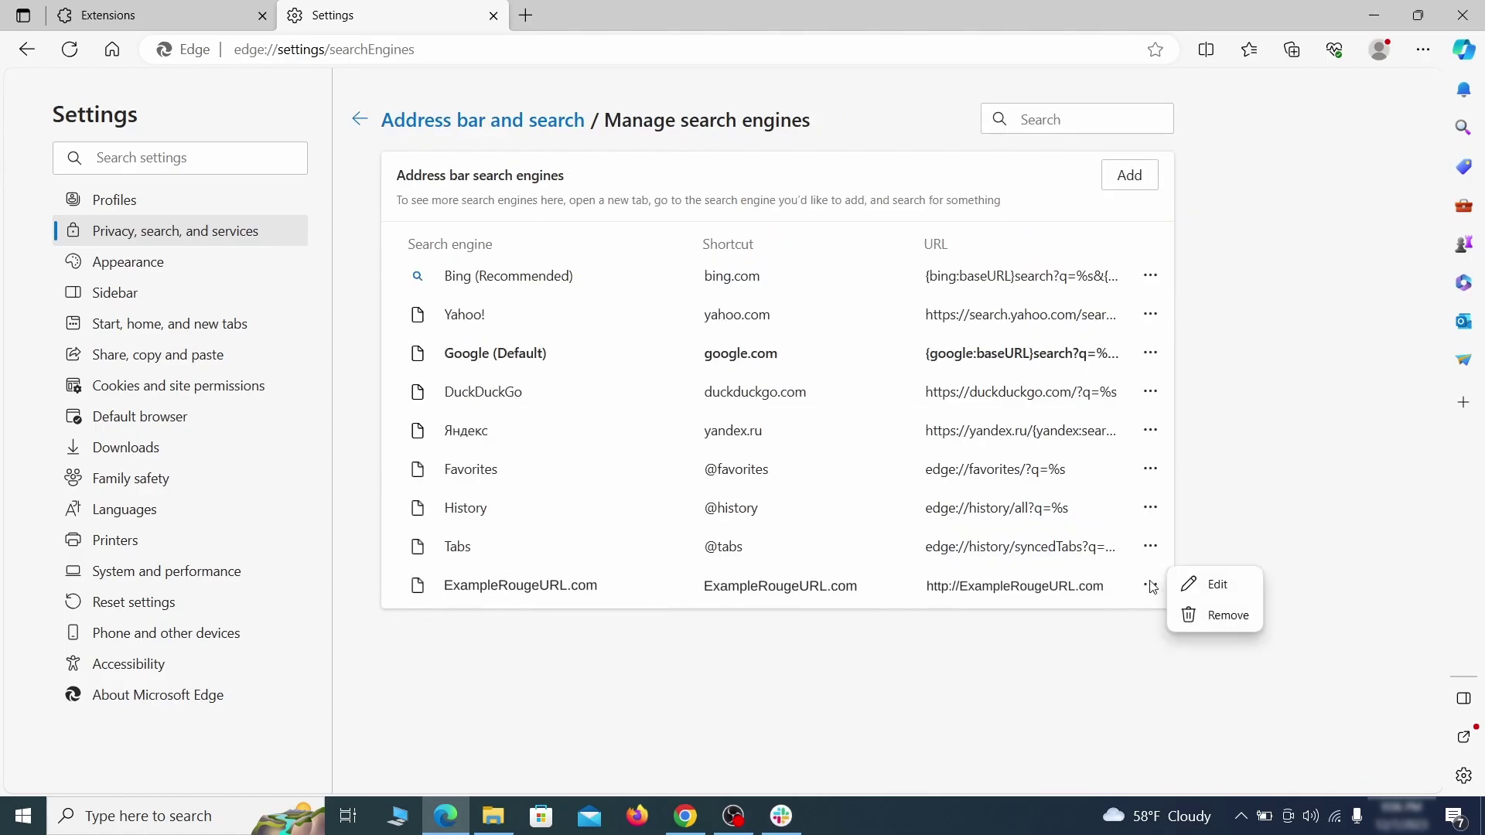
{"action": "left_click", "coordinate": [1229, 617]}
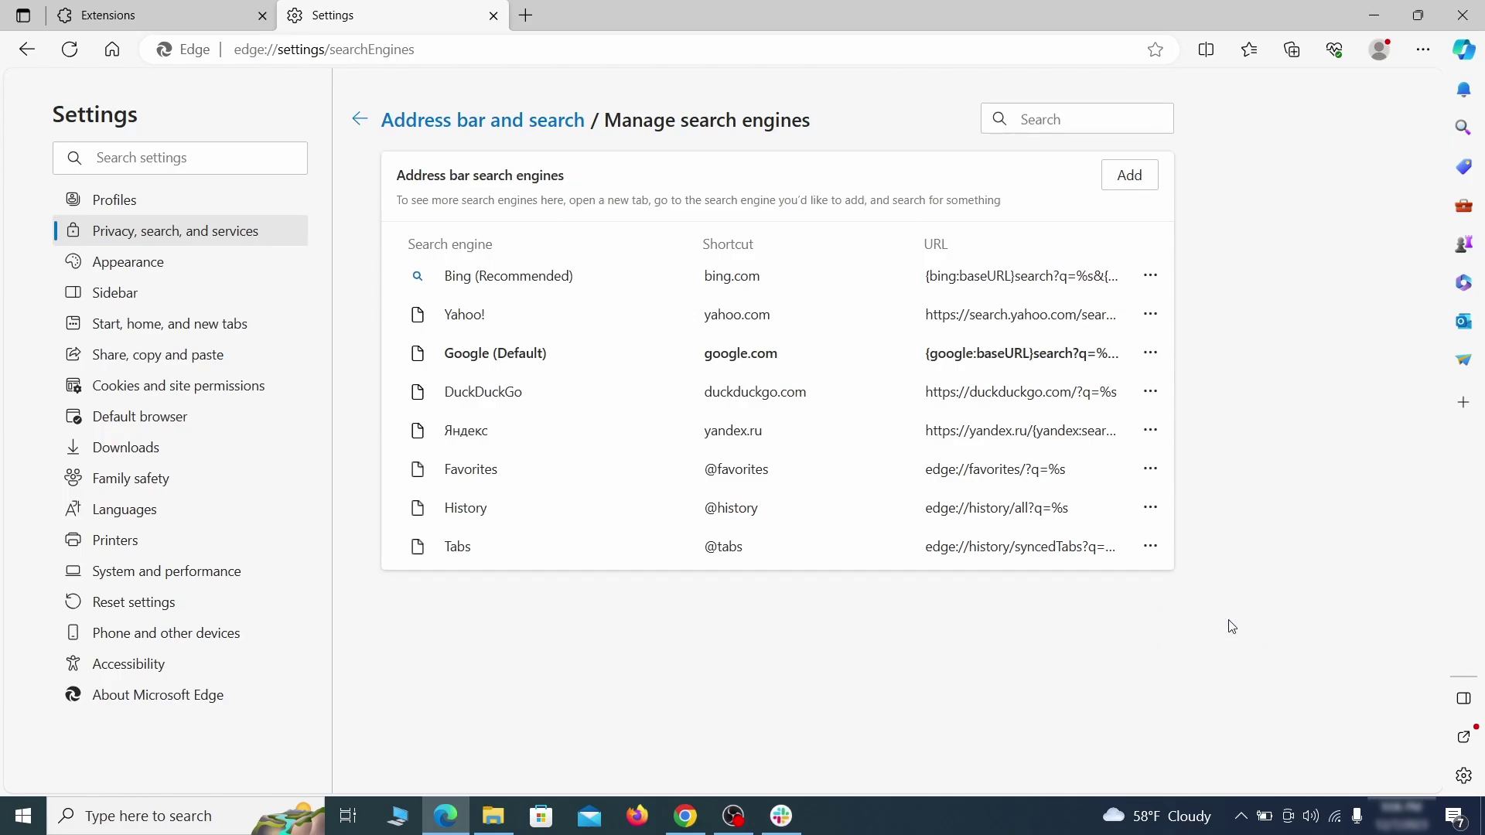
Step: Delete the ExampleRougeURL.com startup page in Edge
{"action": "left_click", "coordinate": [185, 325]}
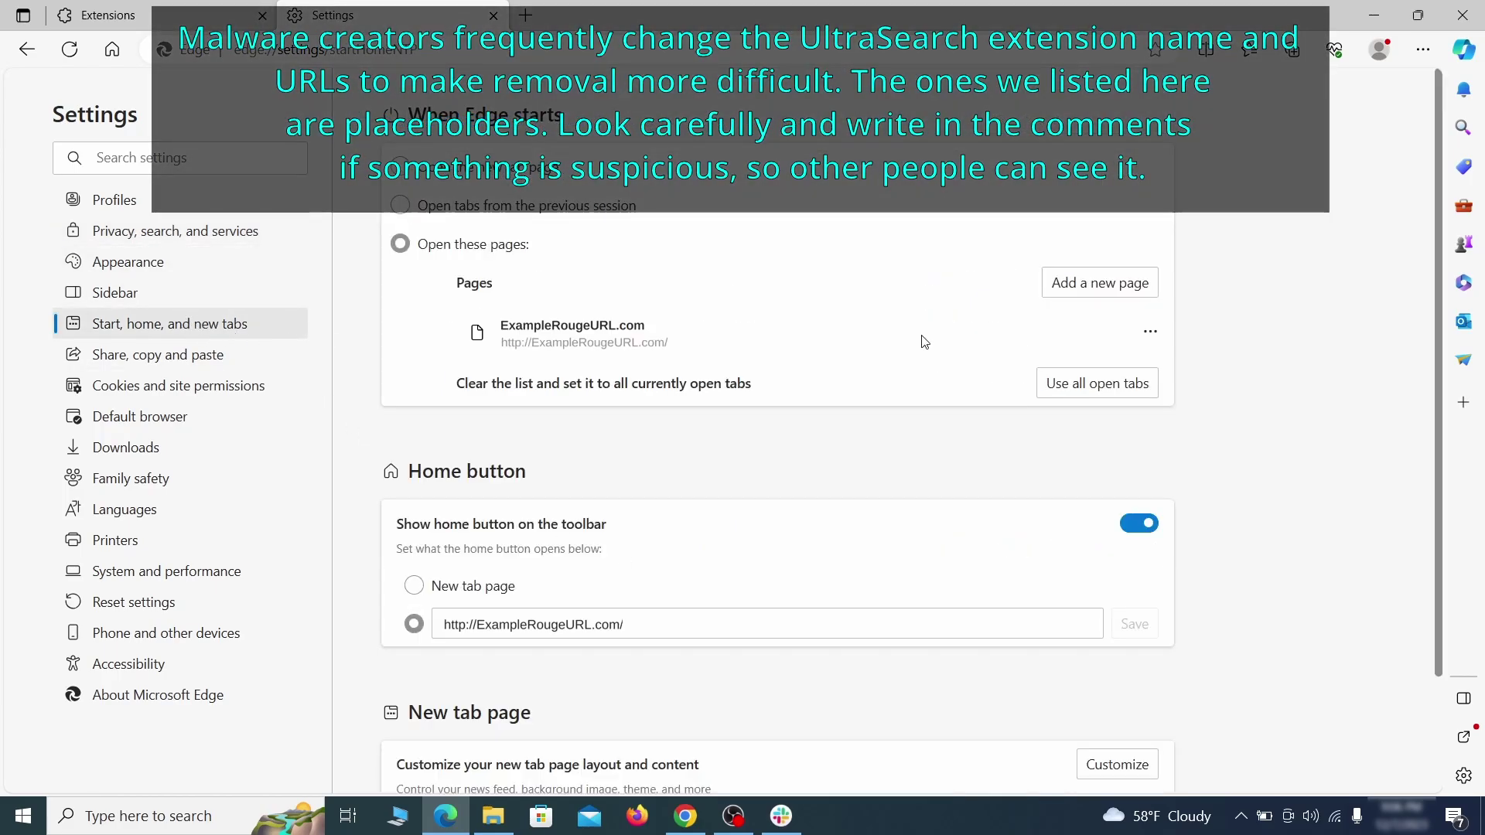
{"action": "left_click", "coordinate": [1150, 341]}
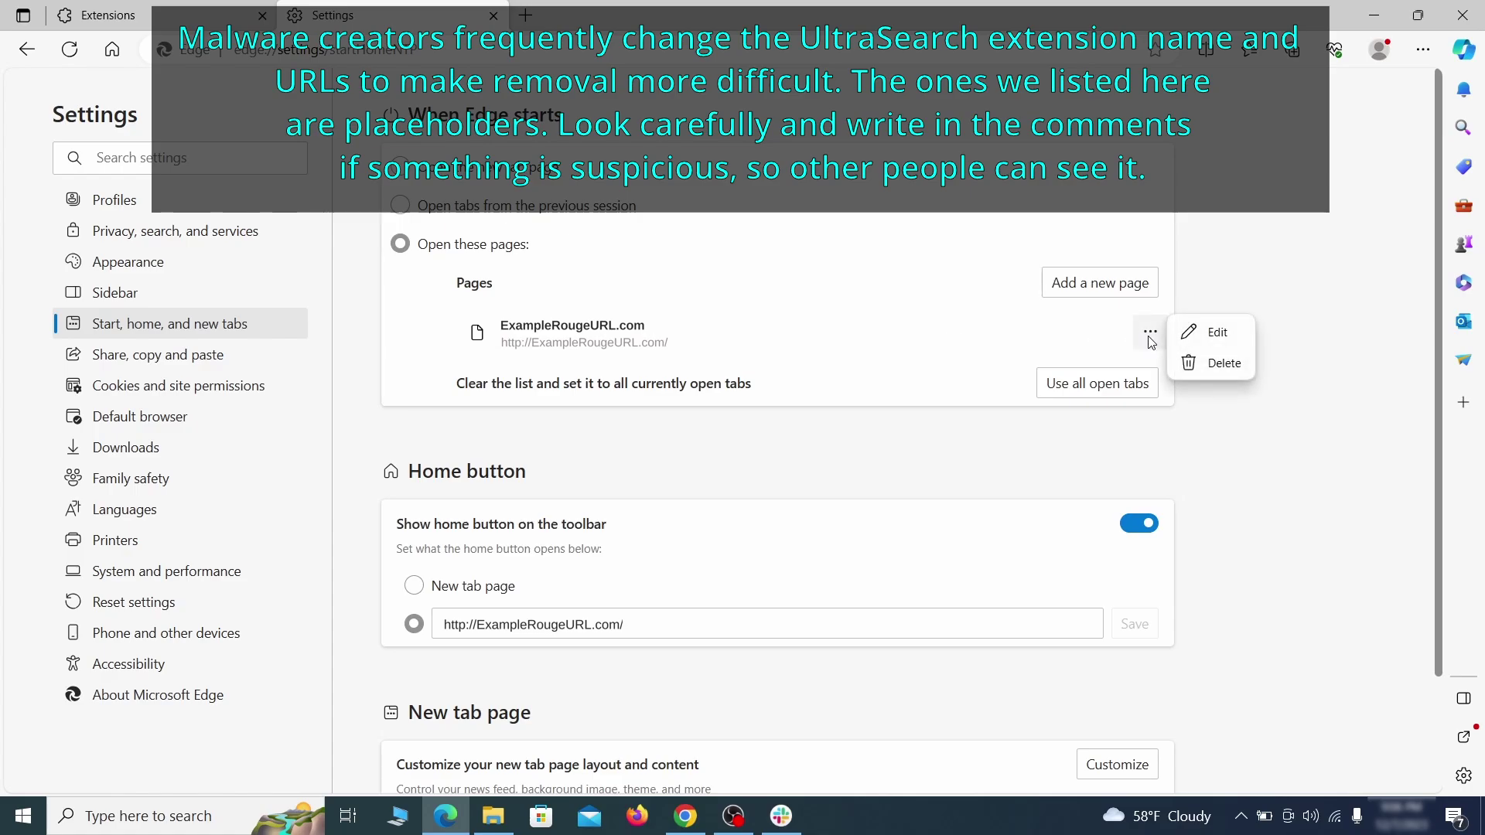
{"action": "left_click", "coordinate": [1210, 366]}
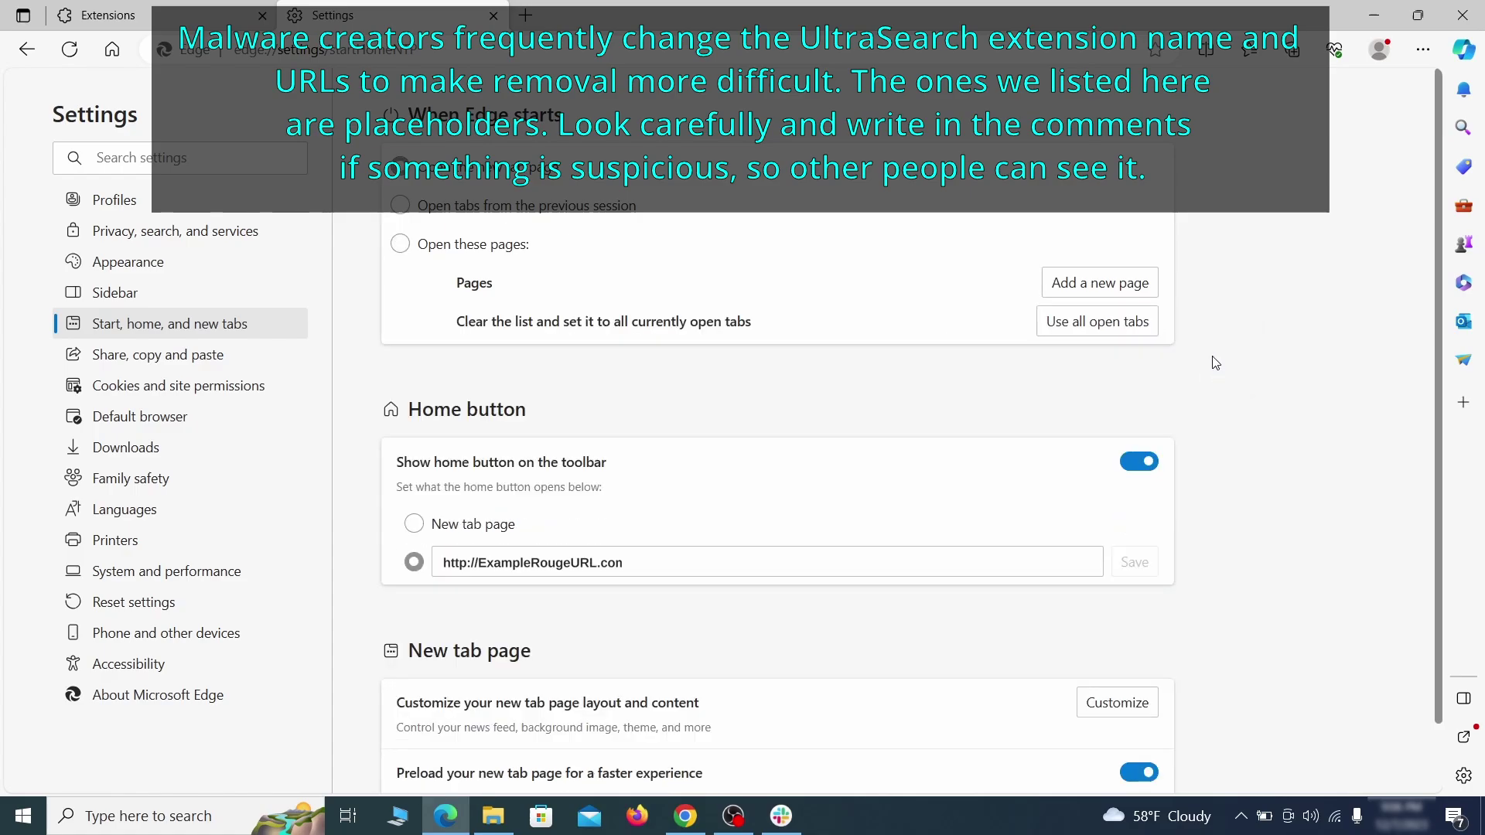
Step: Clear the rogue home button address and set the home button to the new tab page
{"action": "left_click", "coordinate": [649, 557]}
{"action": "key", "text": "ctrl+a"}
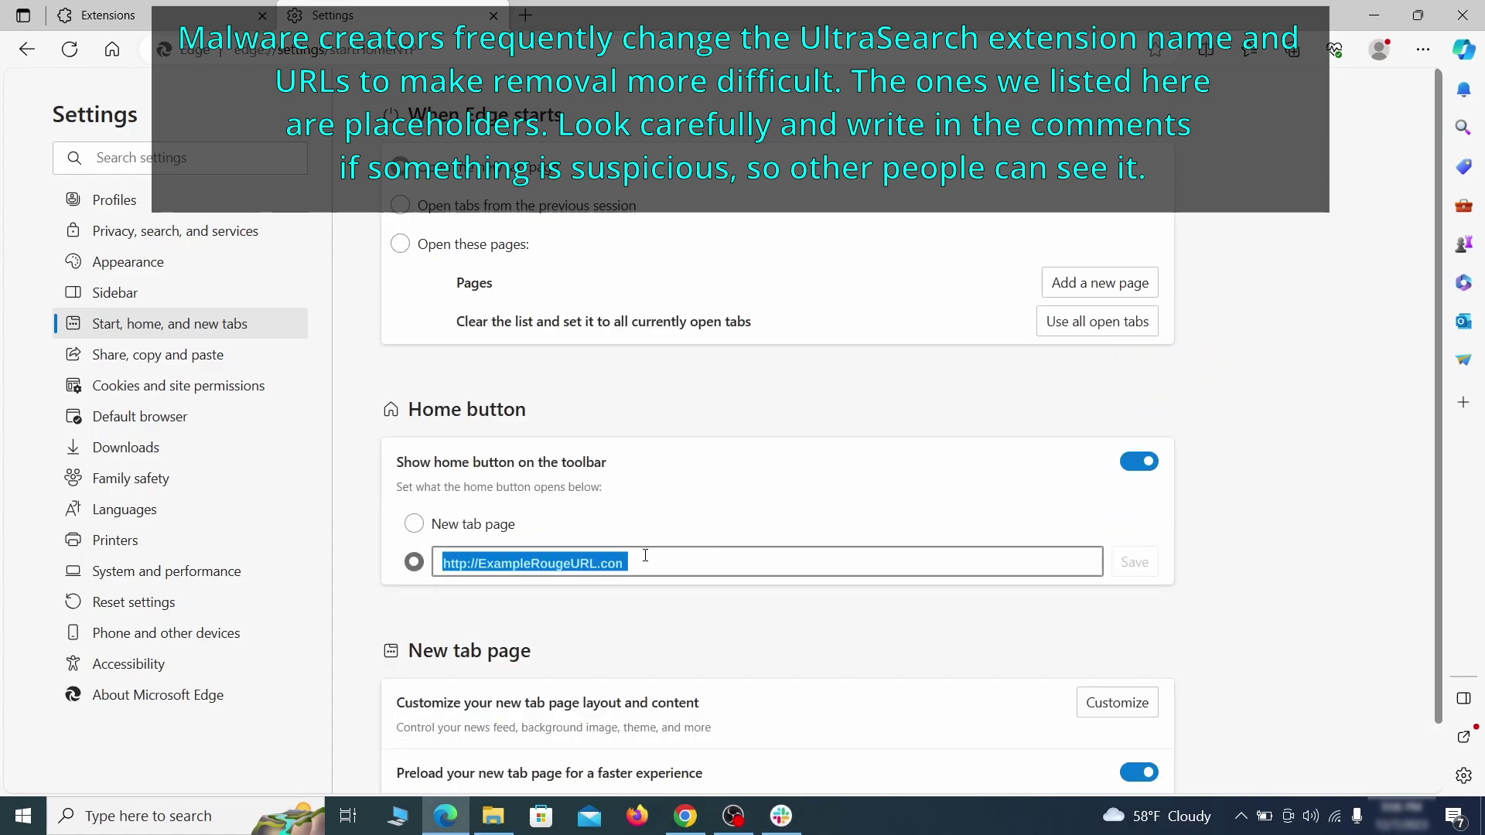
{"action": "key", "text": "BackSpace"}
{"action": "left_click", "coordinate": [414, 524]}
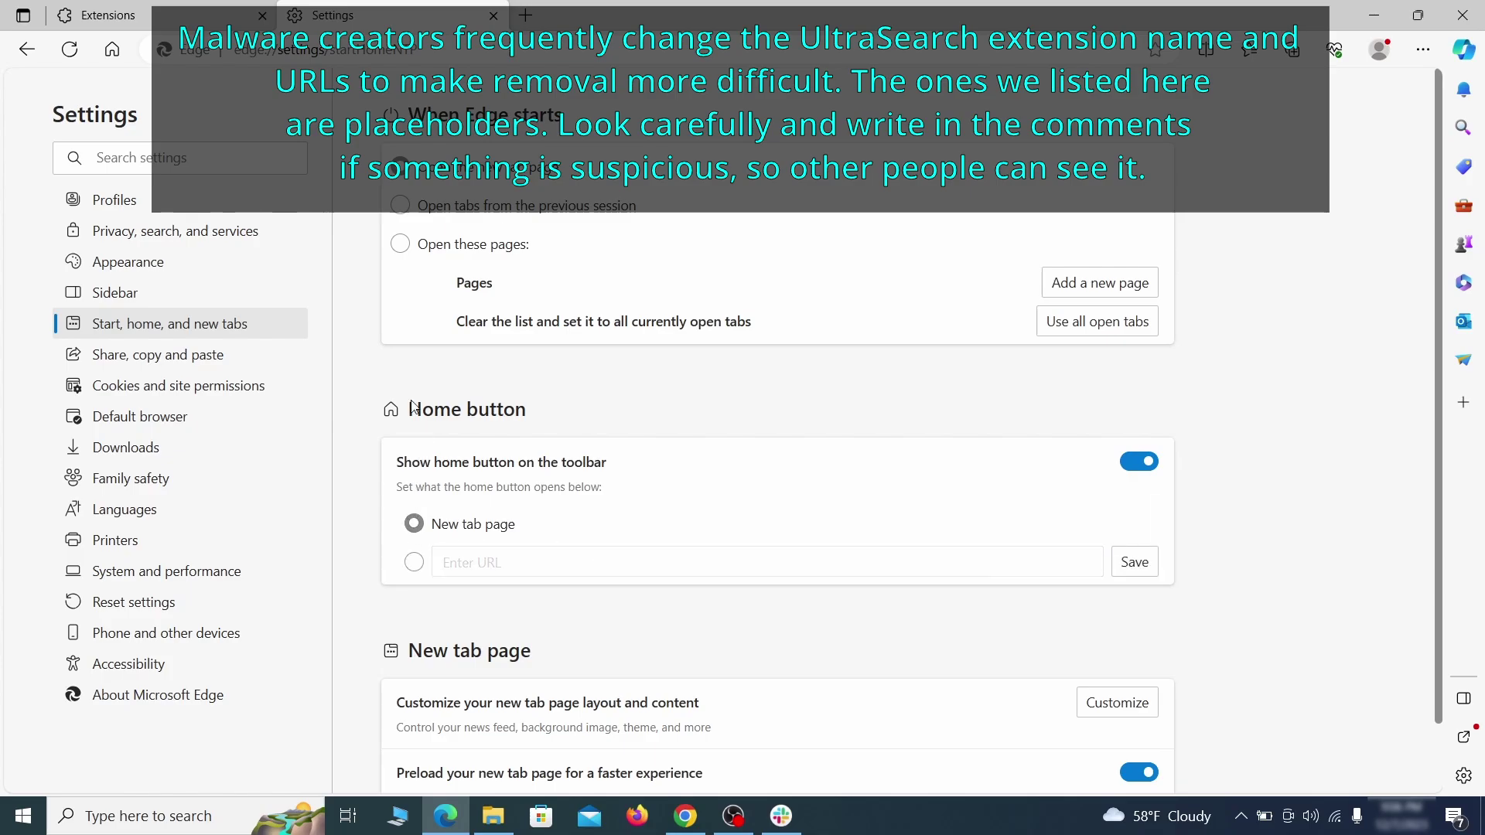
Step: Bring up the options for ExampleRougeURL.com in Edge's notification permissions
{"action": "left_click", "coordinate": [267, 386]}
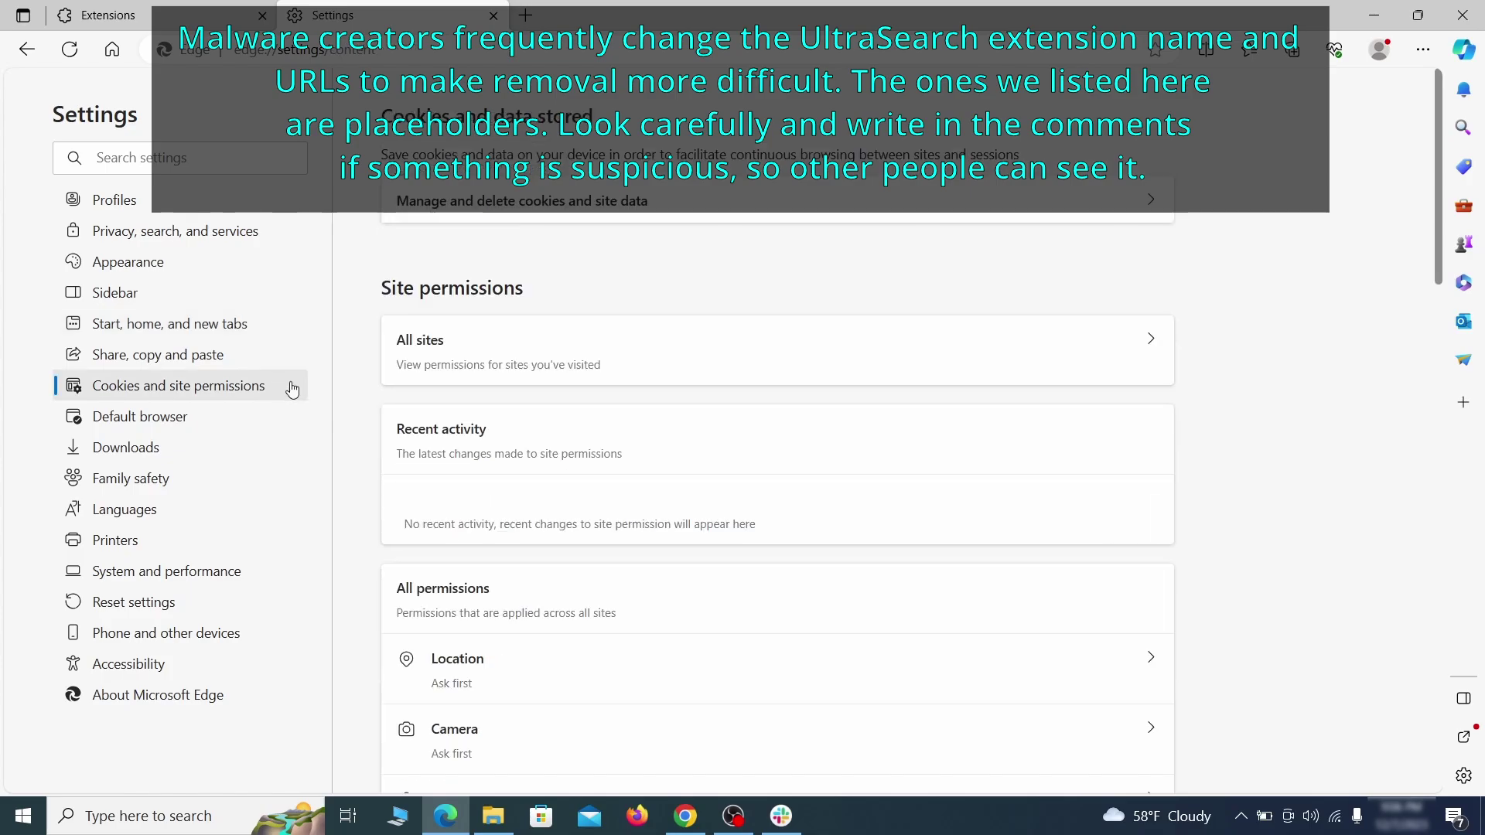
{"action": "scroll", "coordinate": [716, 403], "scroll_direction": "down", "scroll_amount": 1}
{"action": "scroll", "coordinate": [715, 402], "scroll_direction": "down", "scroll_amount": 1}
{"action": "scroll", "coordinate": [718, 404], "scroll_direction": "down", "scroll_amount": 2}
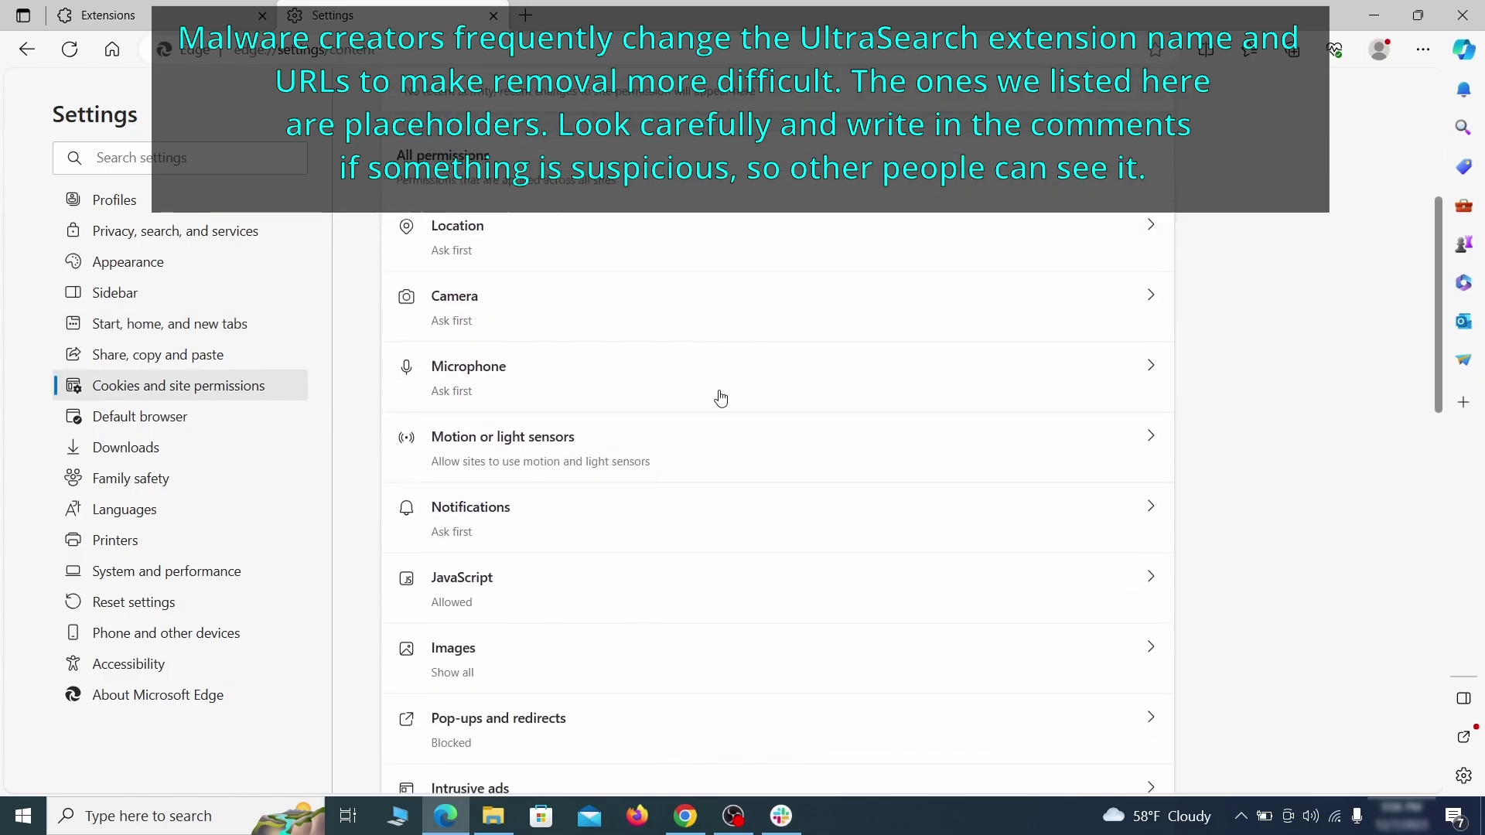
{"action": "scroll", "coordinate": [717, 406], "scroll_direction": "down", "scroll_amount": 1}
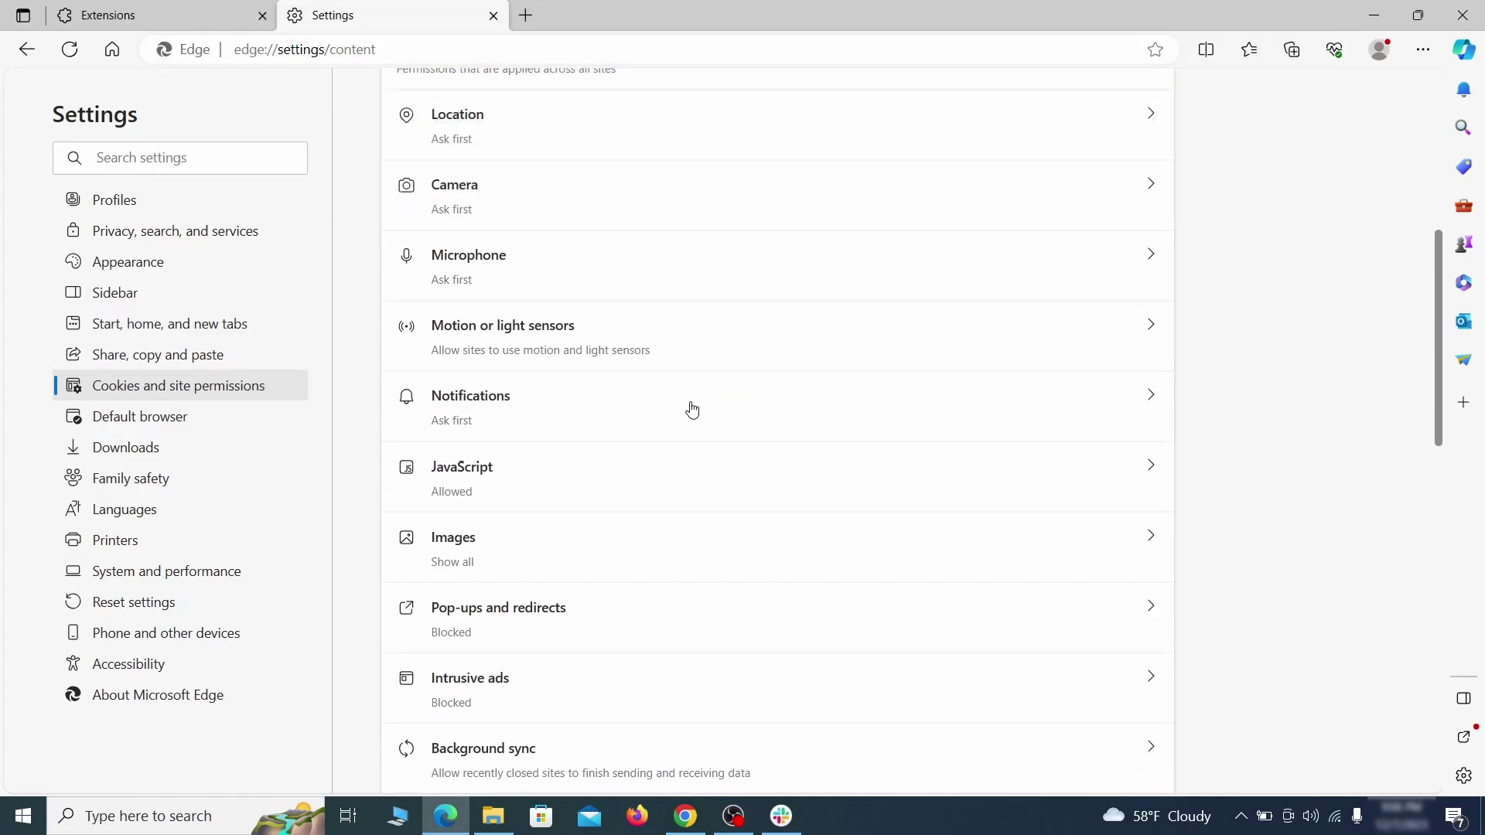
{"action": "left_click", "coordinate": [692, 409]}
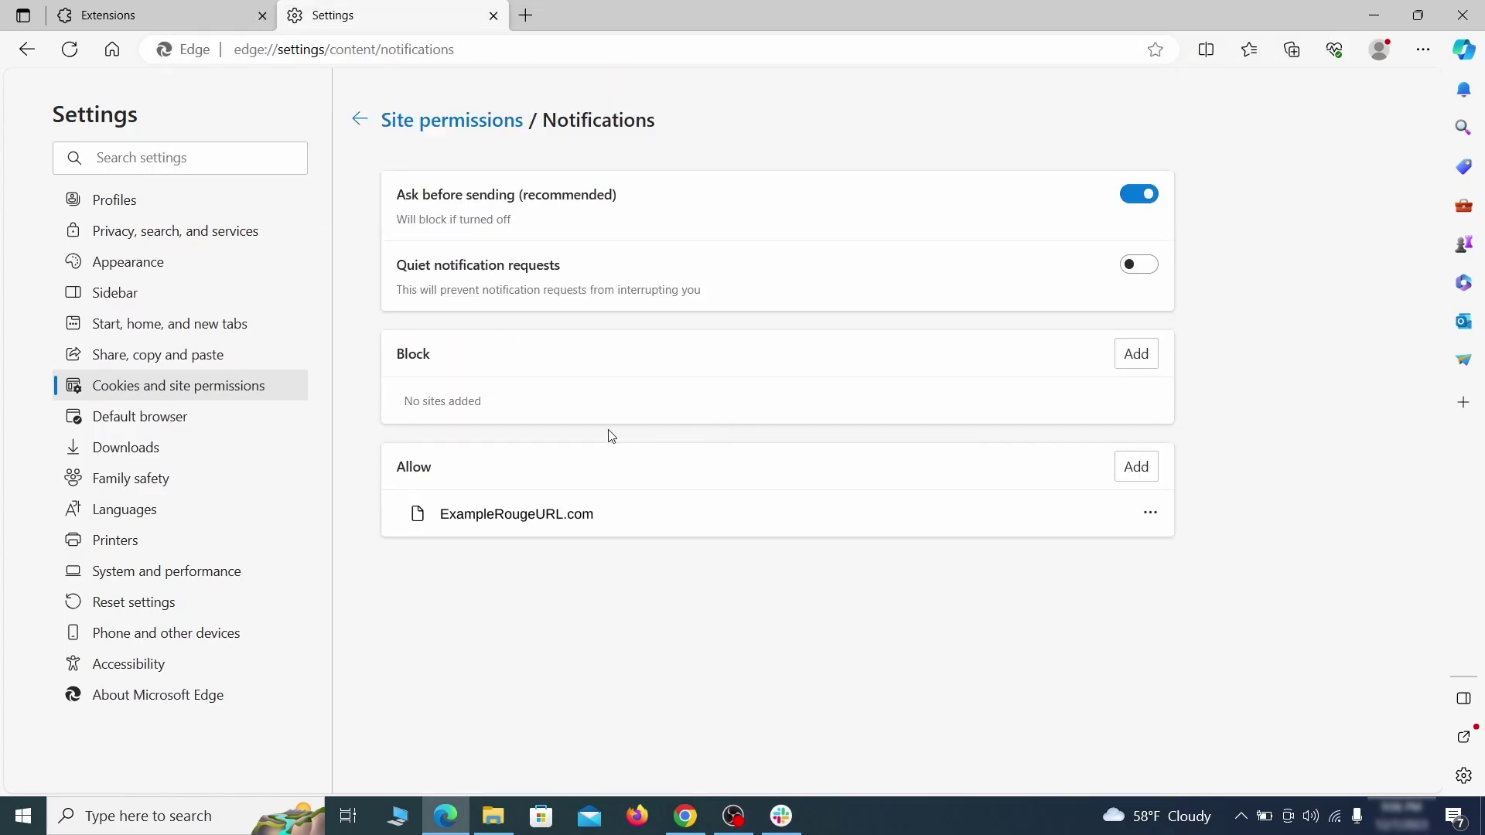
{"action": "left_click", "coordinate": [1150, 512]}
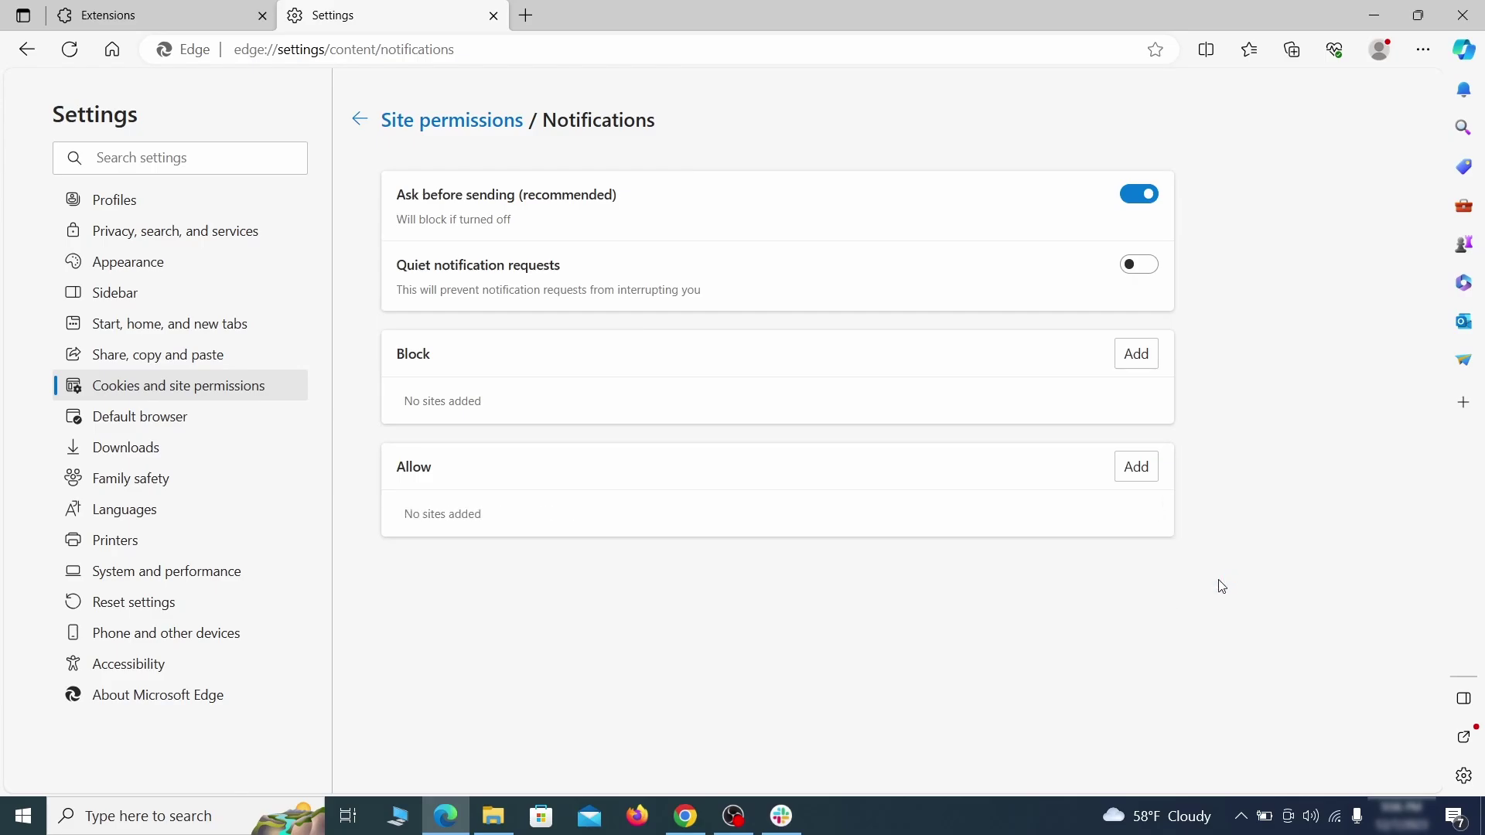